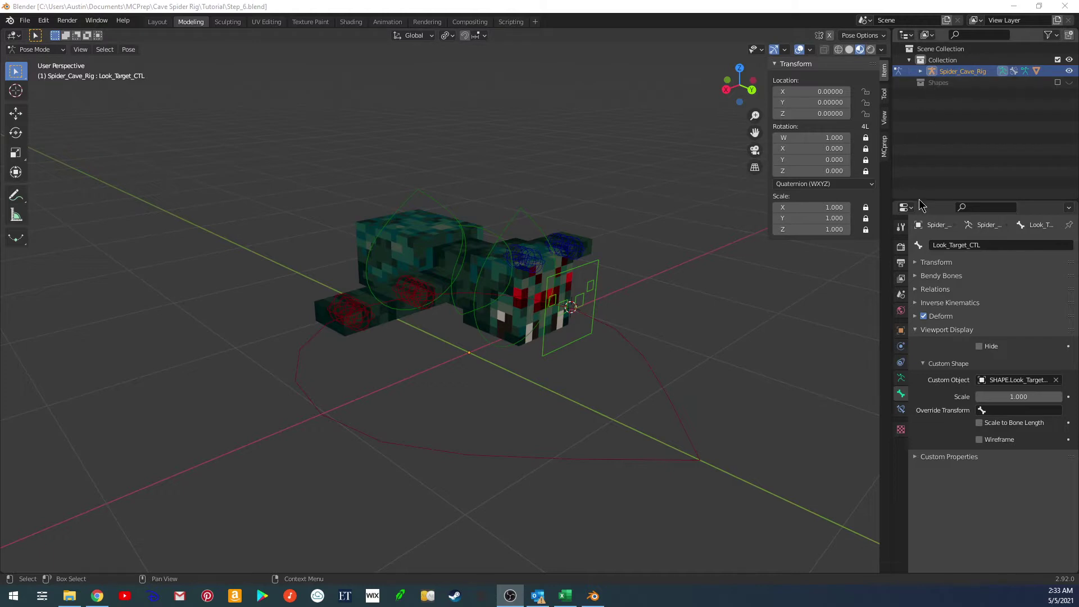
Enter Edit Mode on Spider_Cave_Rig and expand its bone hierarchy down to the leg bones
left_click(510, 223)
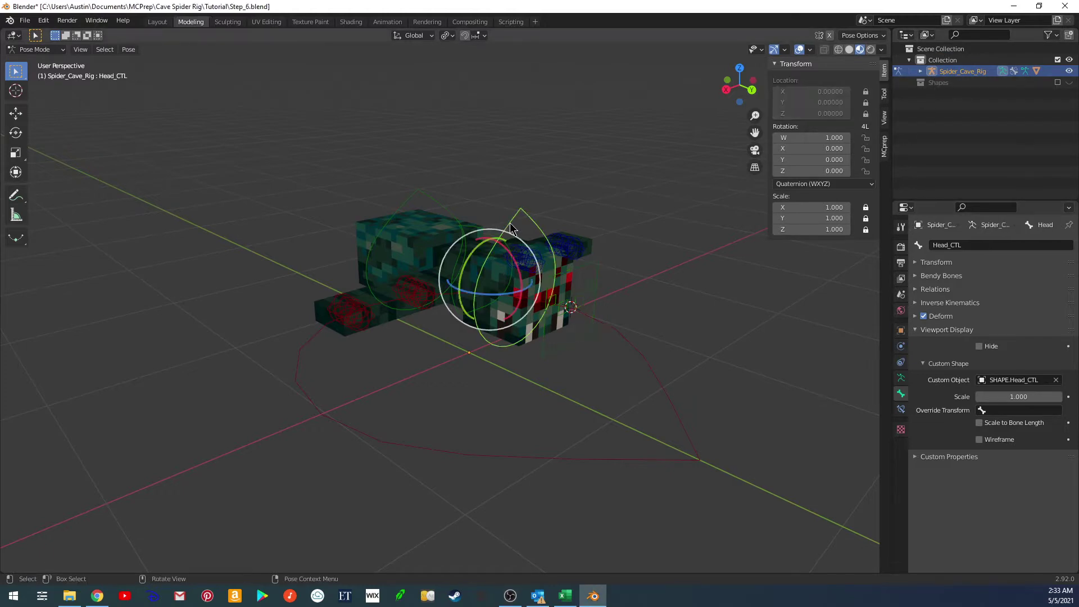
key("Tab")
middle_click_drag(522, 246, 525, 231, "shift")
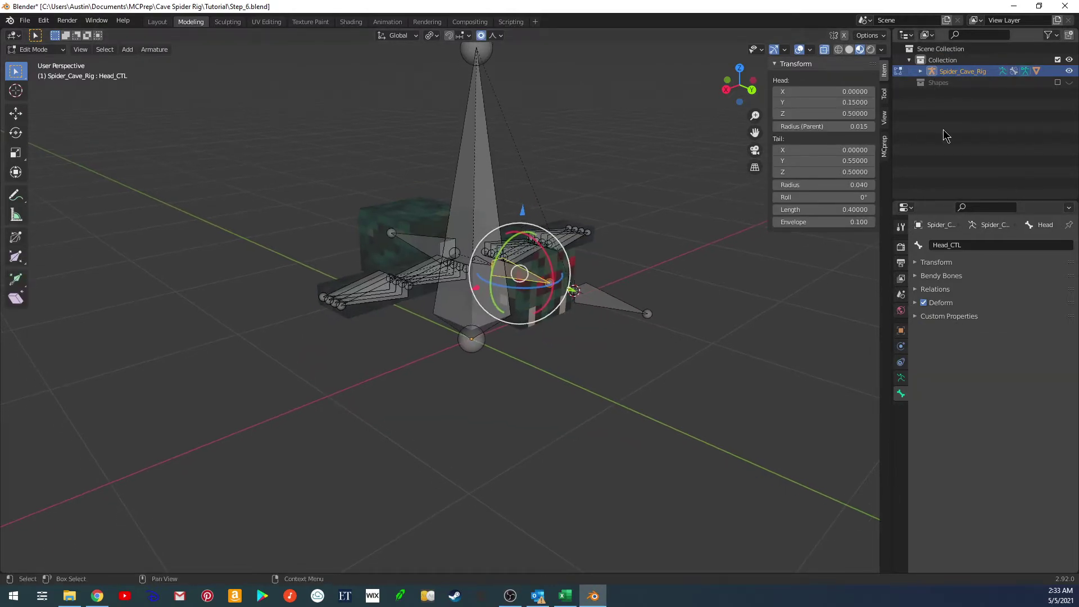
left_click(920, 72)
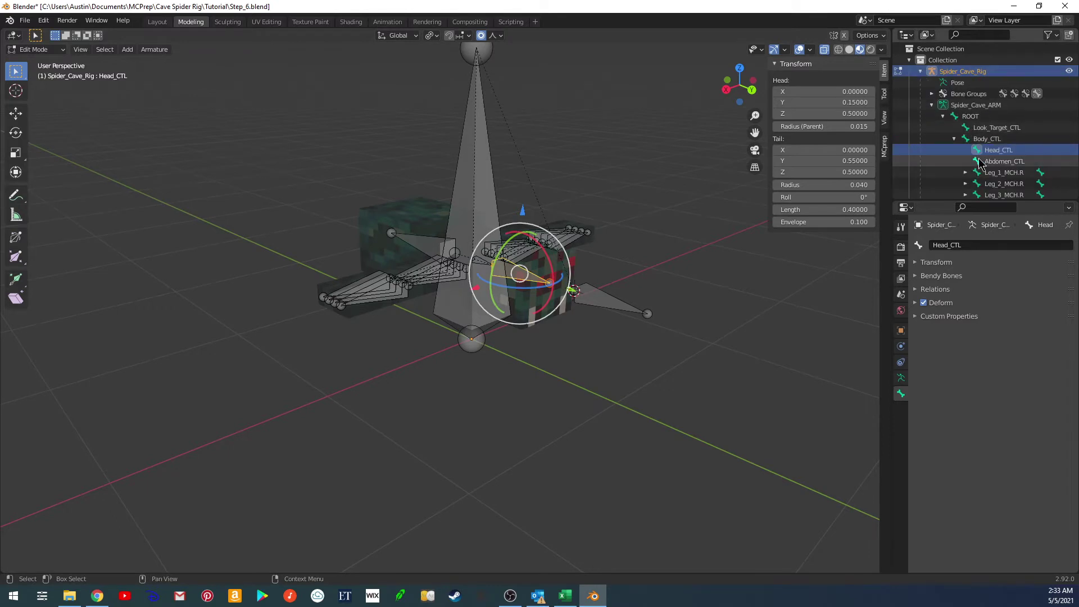
scroll(991, 84, "down", 5)
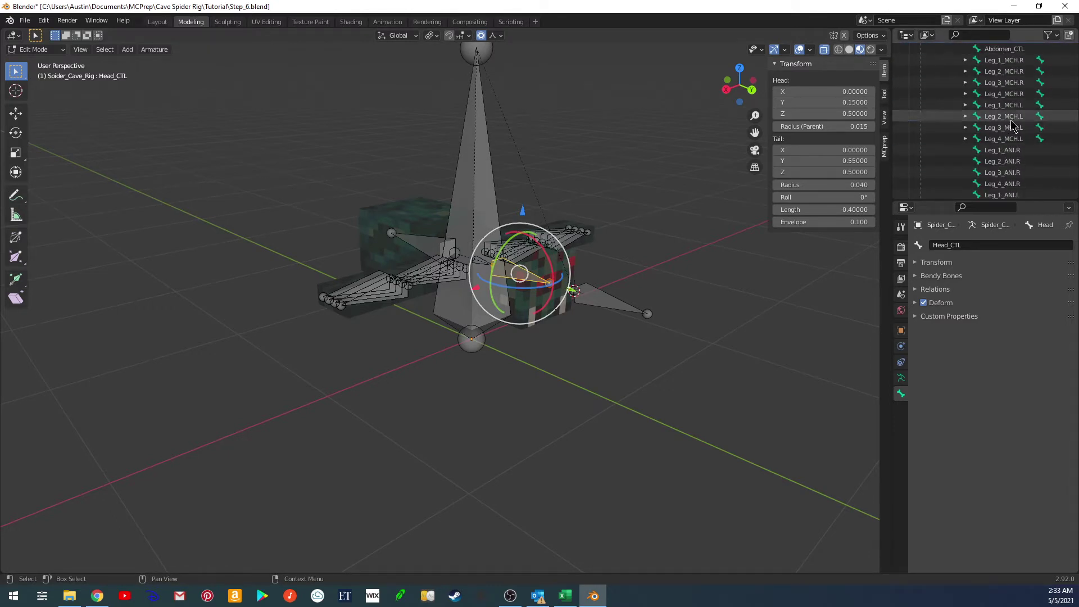
Show only the armature layer with the leg MCH bones and delete all Leg_1 to Leg_4 MCH bones on both sides
left_click(900, 377)
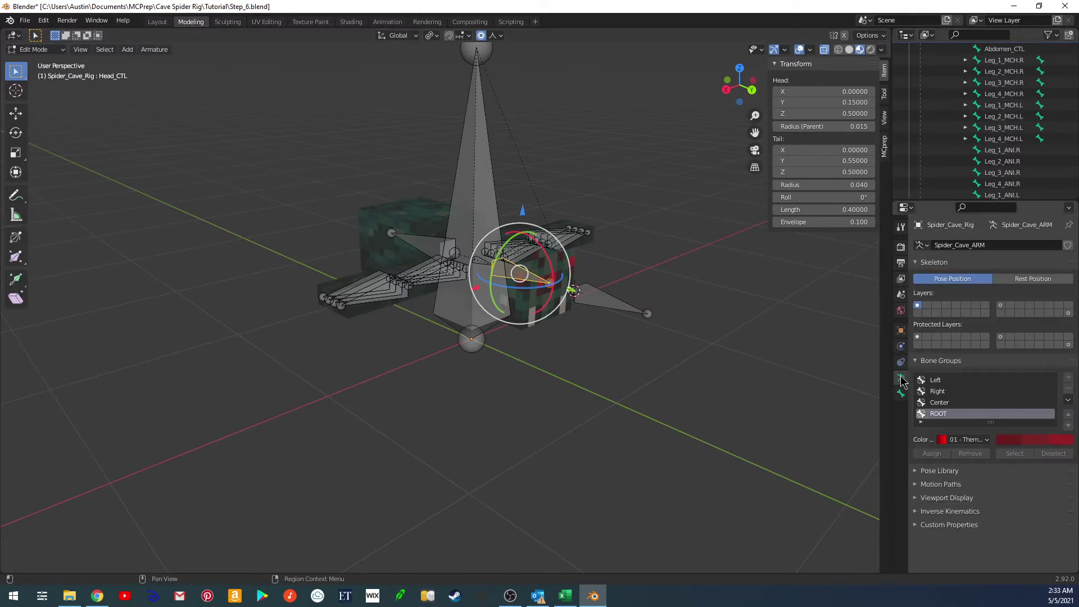
left_click(1001, 306)
middle_click_drag(644, 284, 564, 301)
left_click_drag(410, 195, 691, 371)
key("x")
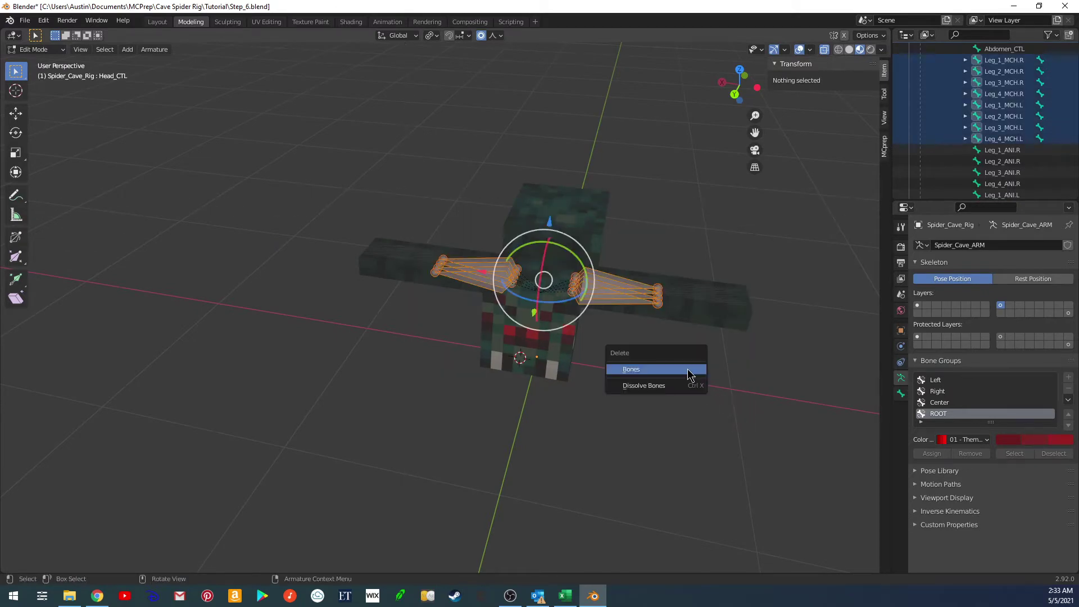
left_click(687, 369)
middle_click_drag(686, 368, 544, 376)
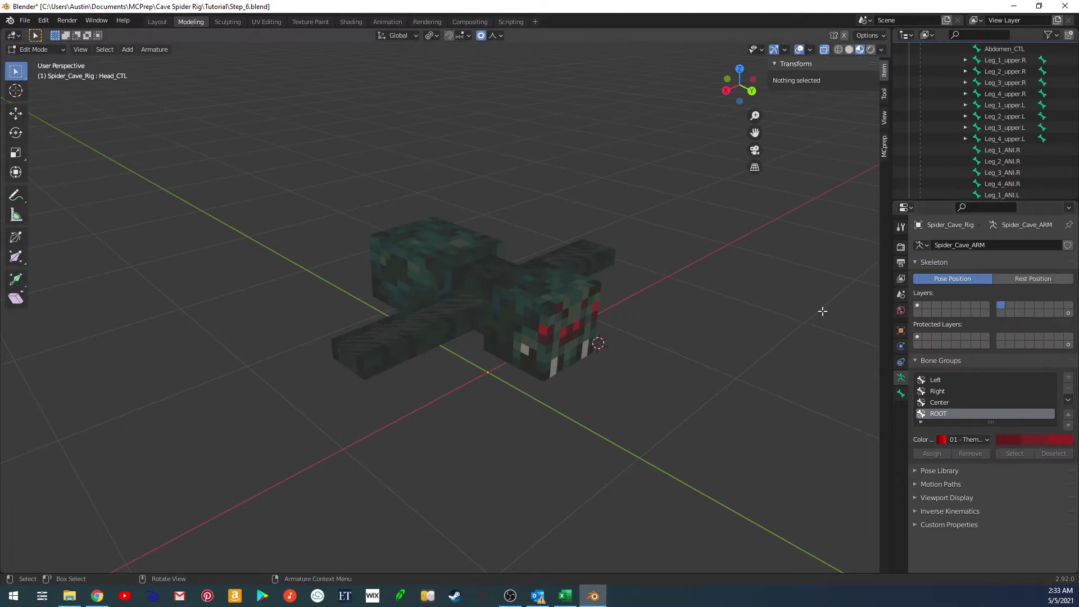
Show only the last armature layer and enlarge the outliner to list all upper and ANI leg bones
left_click(1067, 313)
middle_click_drag(634, 297, 667, 320, "shift")
scroll(978, 152, "down", 2)
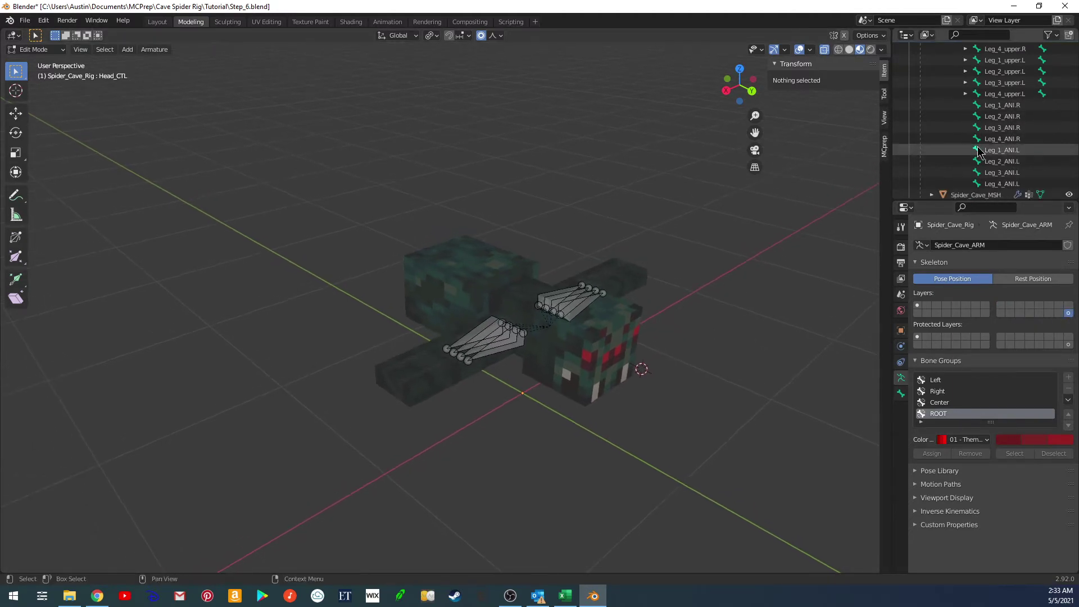
scroll(977, 151, "up", 3)
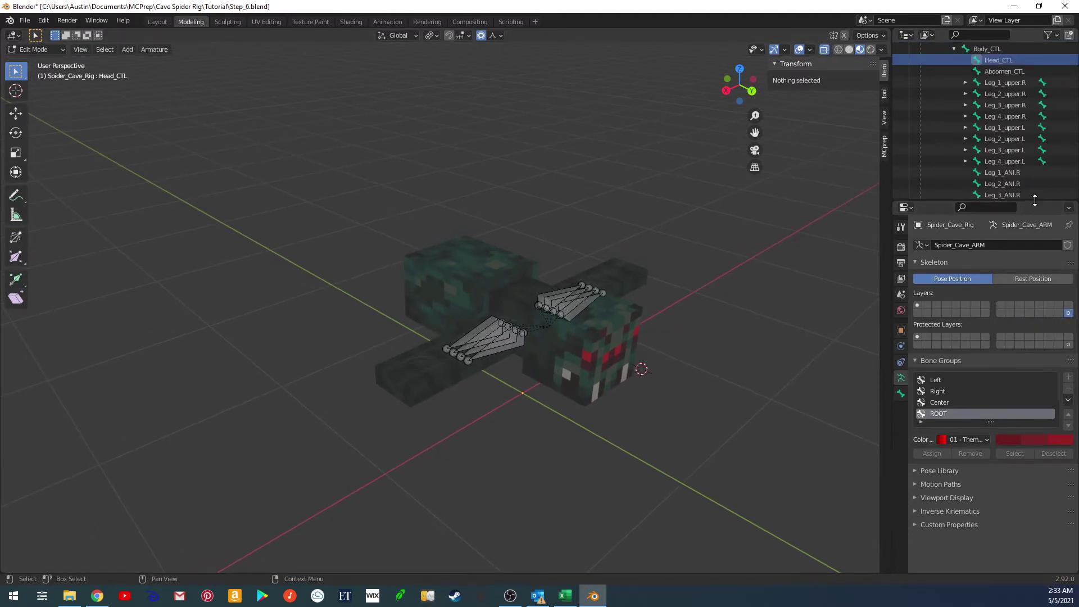
left_click_drag(1034, 201, 1030, 321)
middle_click_drag(1031, 233, 1031, 210)
Try to parent Leg_1_ANI.R to Leg_1_upper.R with Keep Offset
left_click(995, 212)
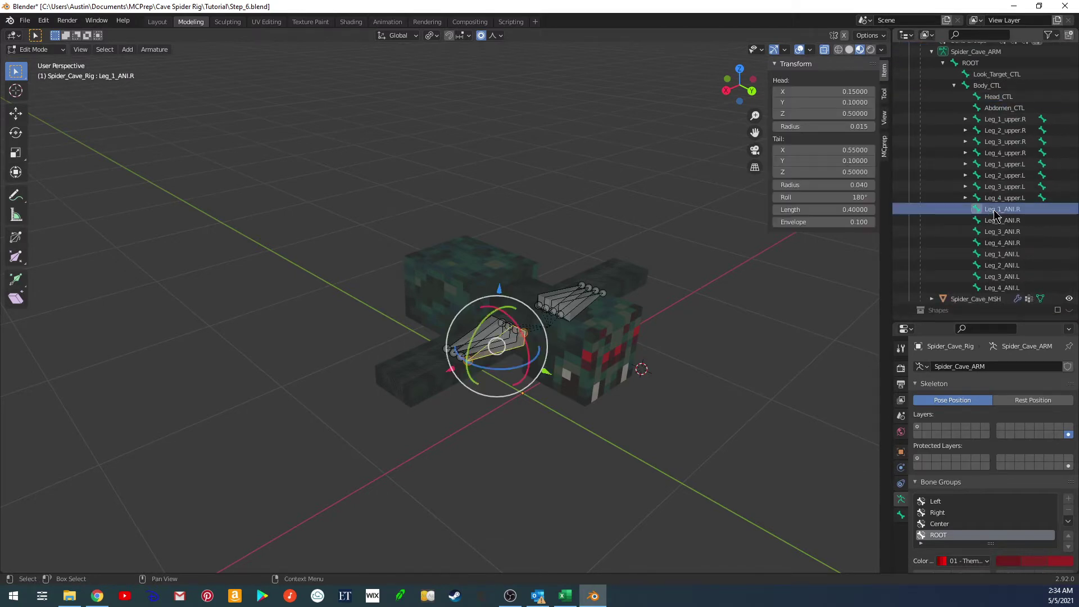
left_click(992, 120, "ctrl")
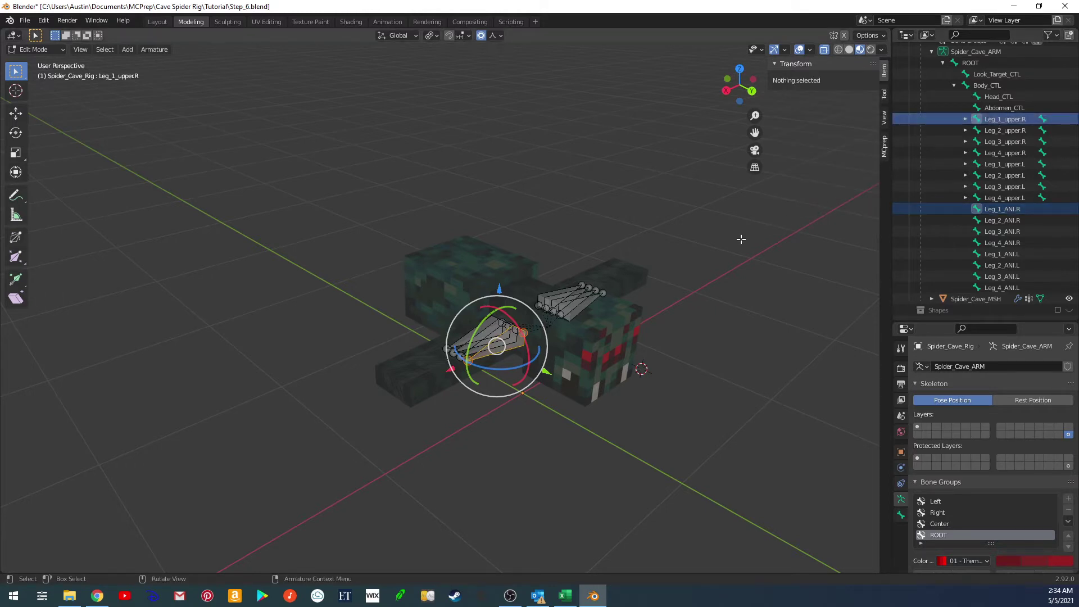
key("ctrl+p")
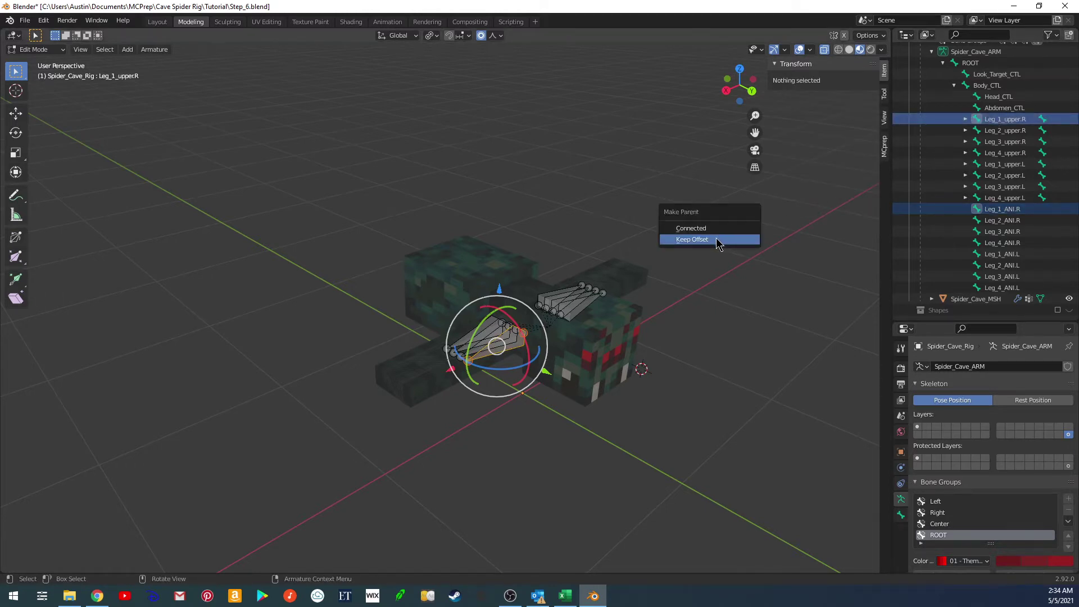
left_click(691, 239)
left_click(993, 220)
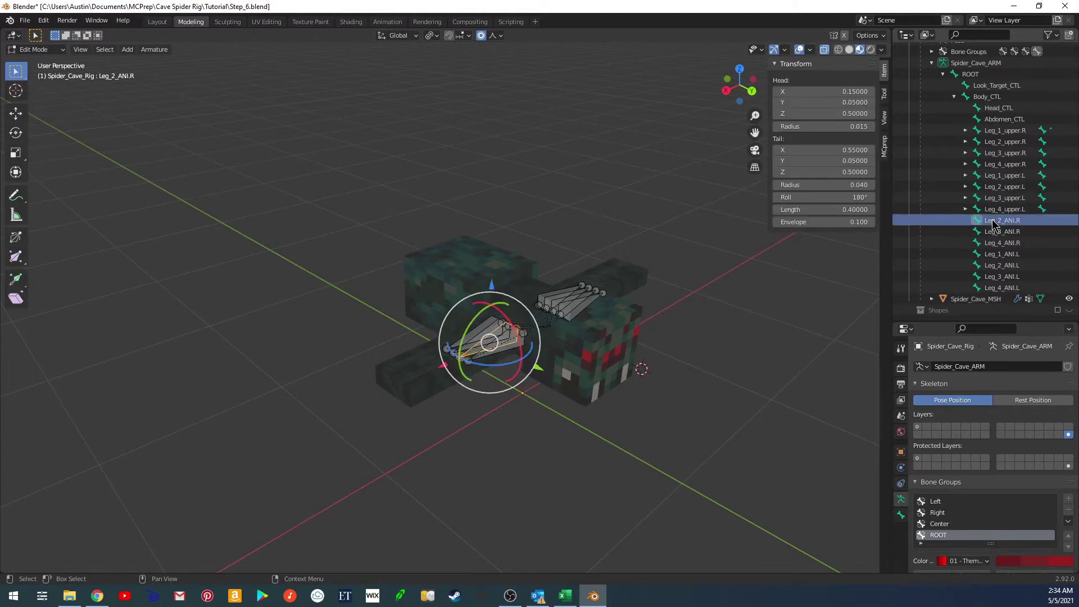
left_click(994, 133)
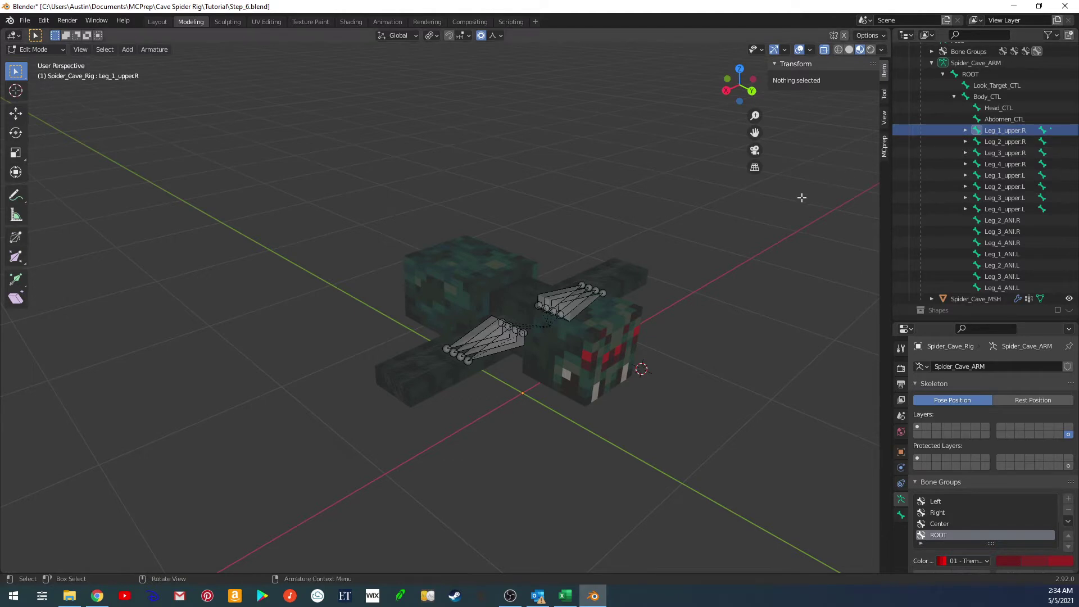
left_click(997, 220)
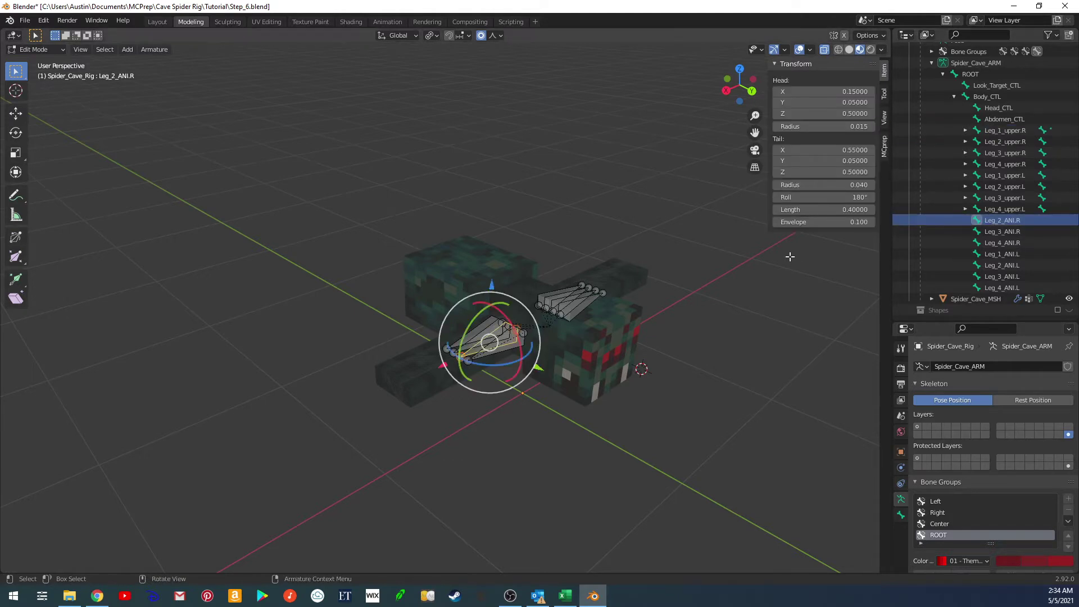
Undo the parenting of Leg_1_ANI.R to Leg_1_upper.R
key("ctrl+z")
key("ctrl+z")
key("ctrl+z")
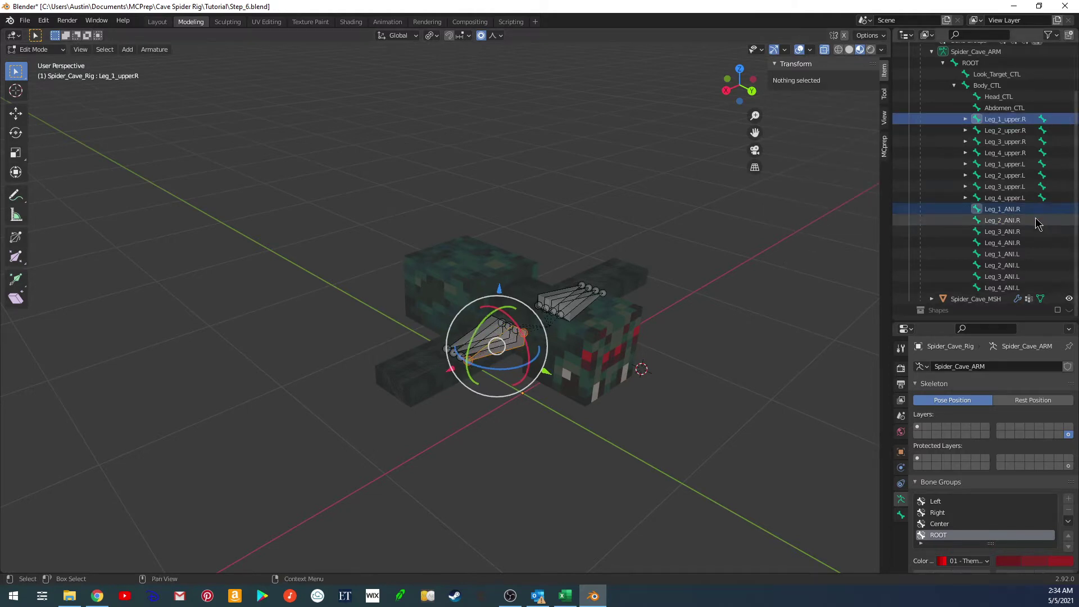
Parent Leg_1_upper.R to Leg_1_ANI.R and Leg_2_upper.R to Leg_2_ANI.R, each with Keep Offset
left_click(996, 213)
left_click(1001, 122)
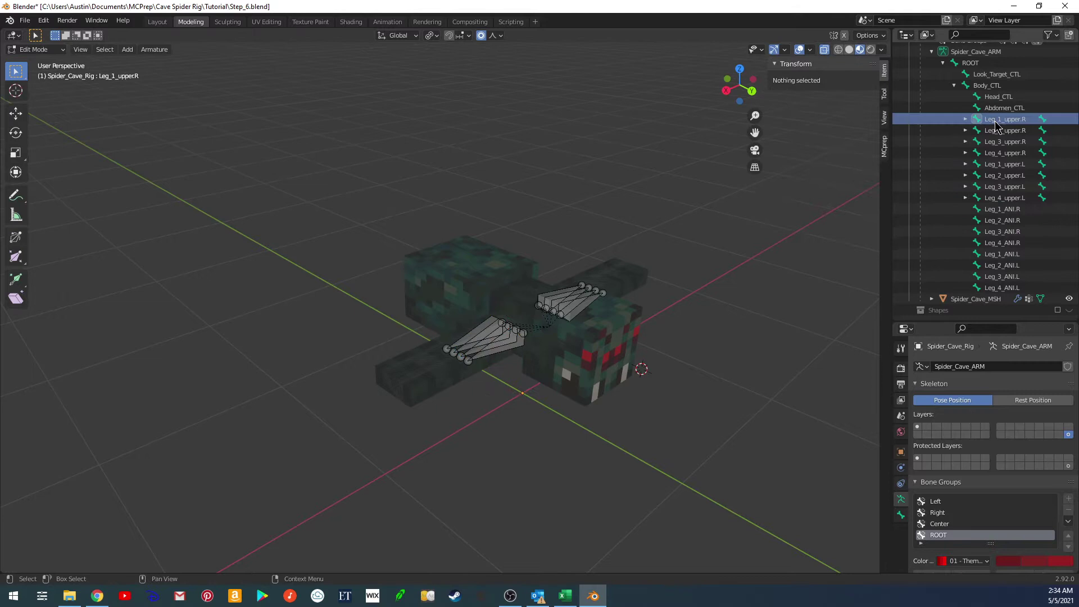
left_click(996, 212, "ctrl")
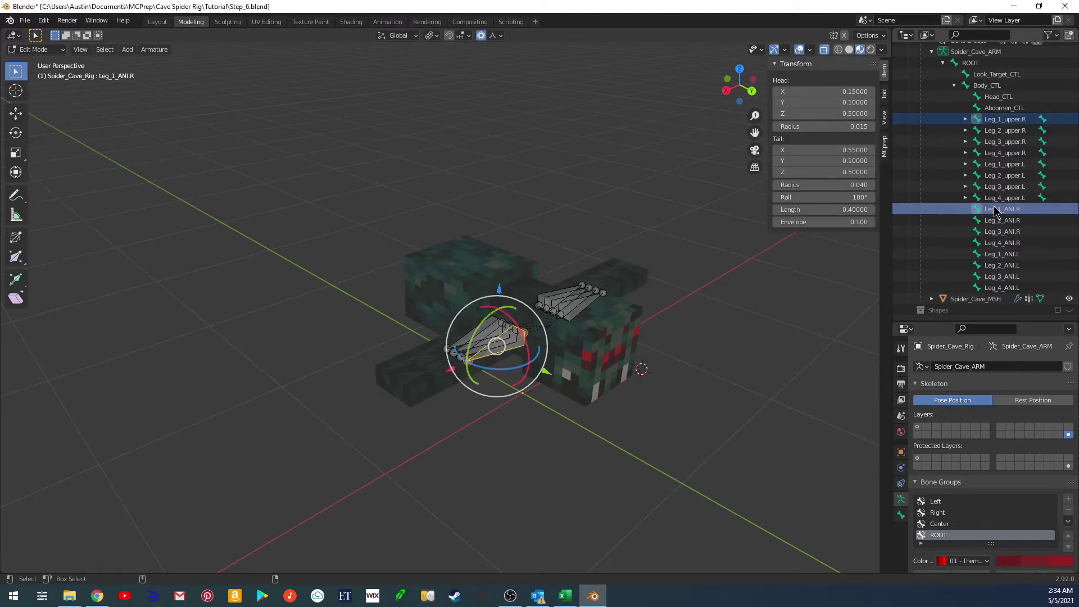
key("ctrl+p")
left_click(702, 255)
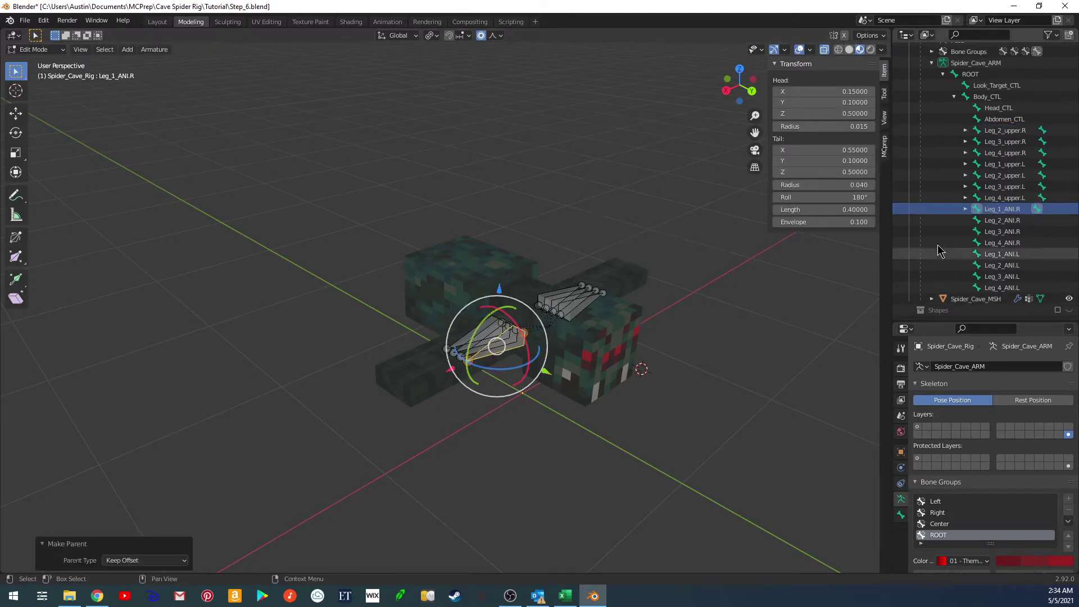
left_click(1002, 130)
left_click(1003, 220, "ctrl")
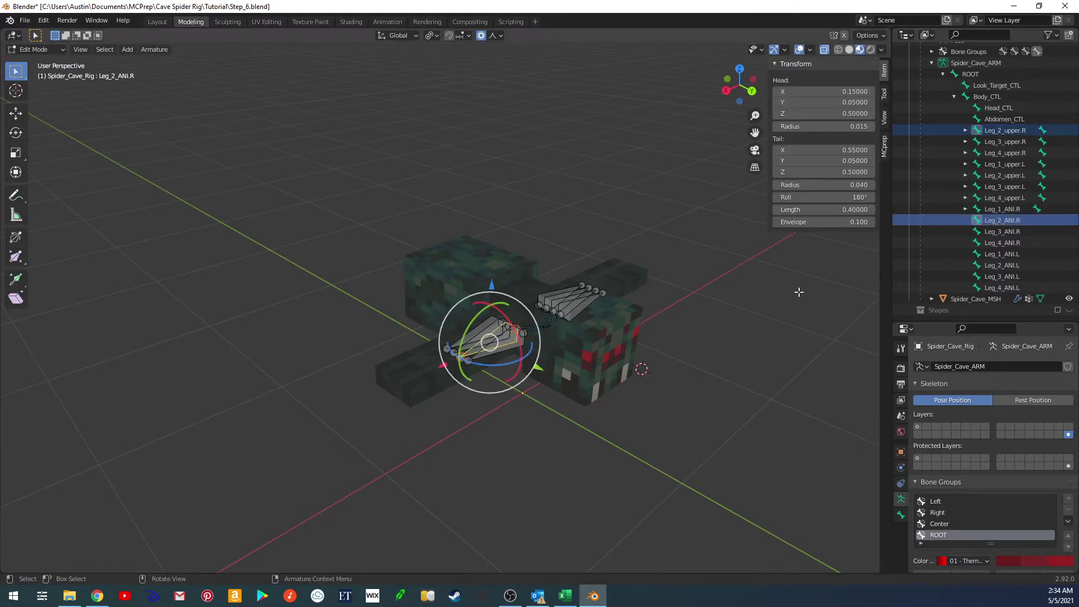
key("ctrl+p")
left_click(801, 297)
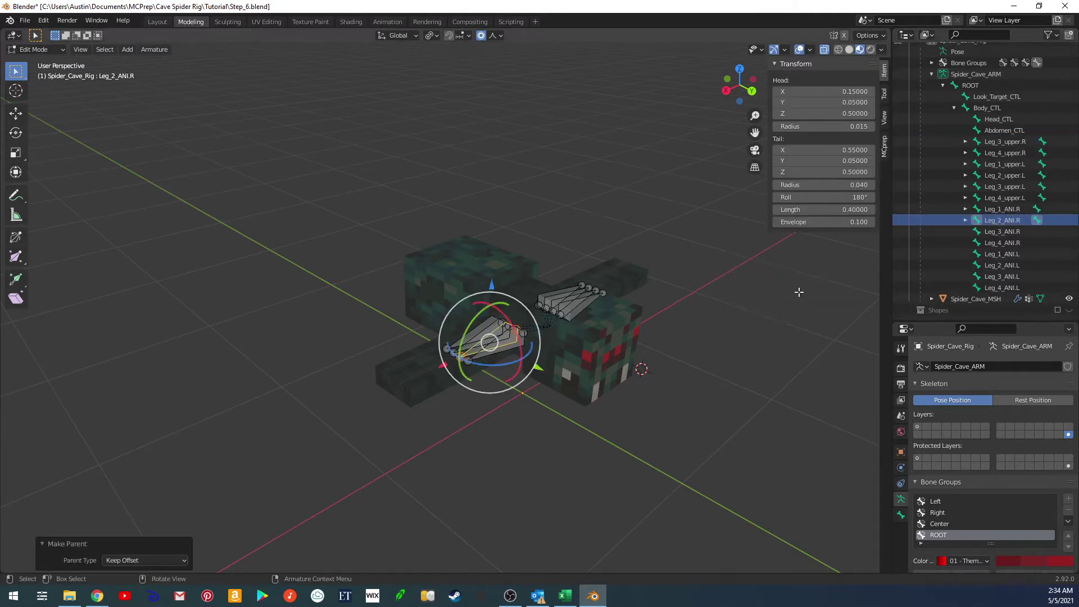
Parent Leg_3_upper.R to Leg_3_ANI.R and Leg_4_upper.R to Leg_4_ANI.R, each with Keep Offset
left_click(1002, 142)
left_click(996, 233, "ctrl")
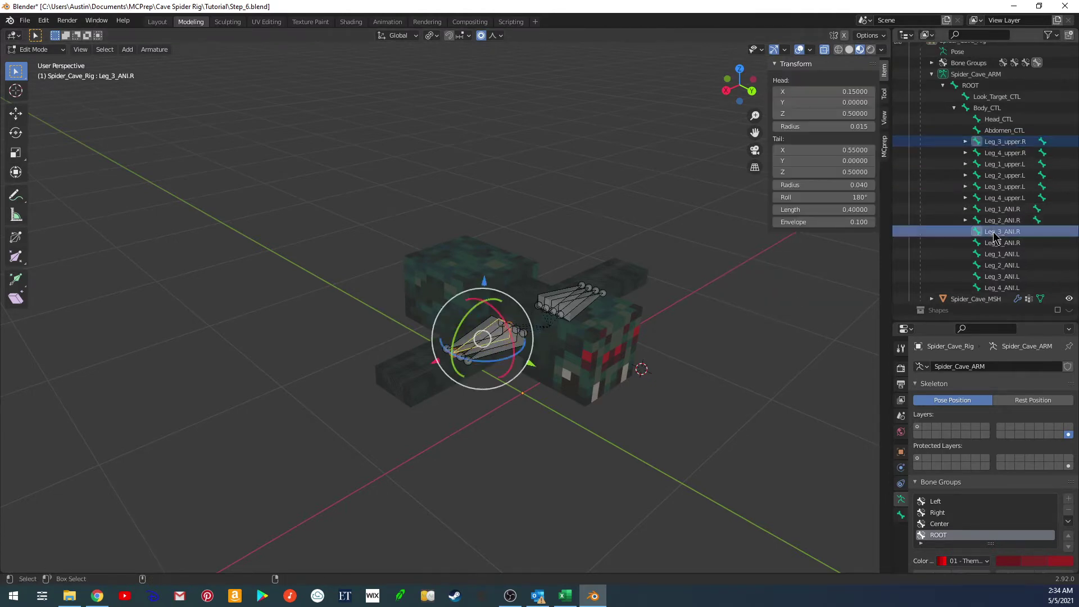
key("ctrl+p")
left_click(736, 329)
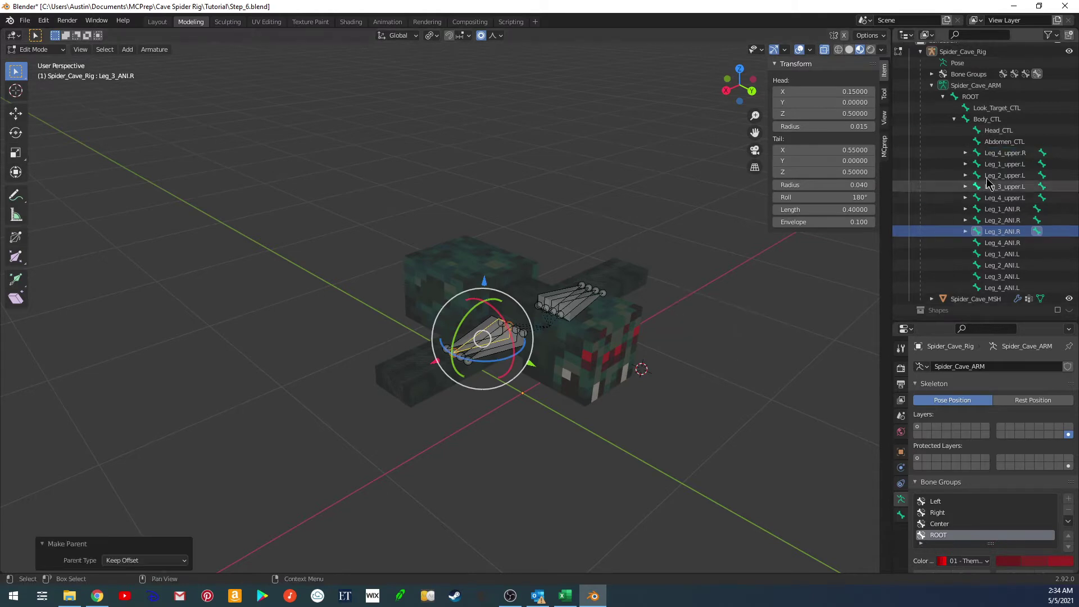
left_click(1003, 153)
left_click(999, 243, "ctrl")
key("ctrl+p")
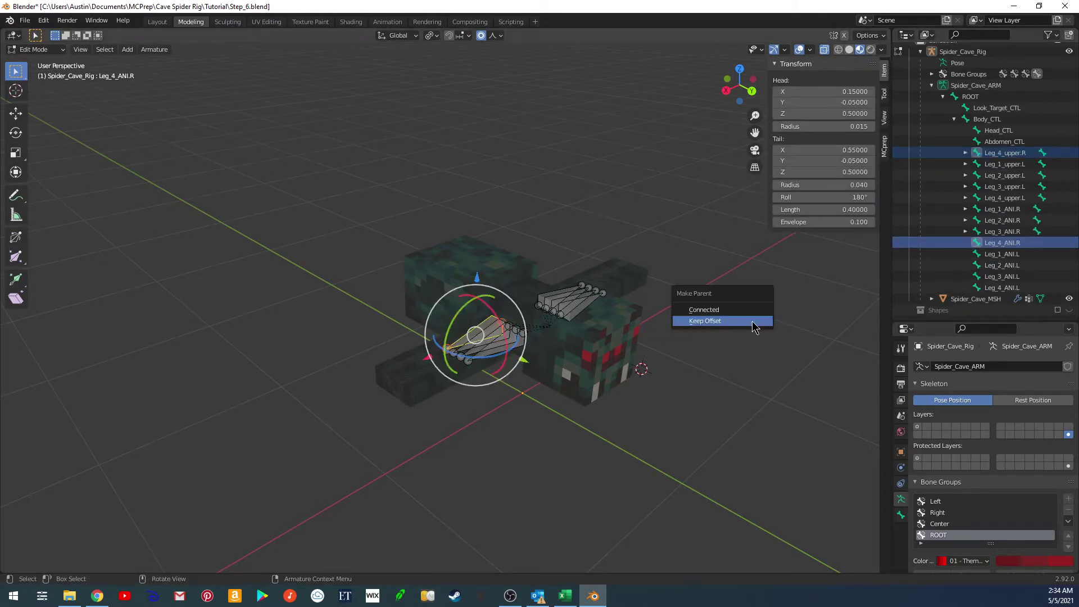
left_click(758, 320)
Parent Leg_1_upper.L to Leg_1_ANI.L and Leg_2_upper.L to Leg_2_ANI.L, each with Keep Offset
left_click(1001, 164)
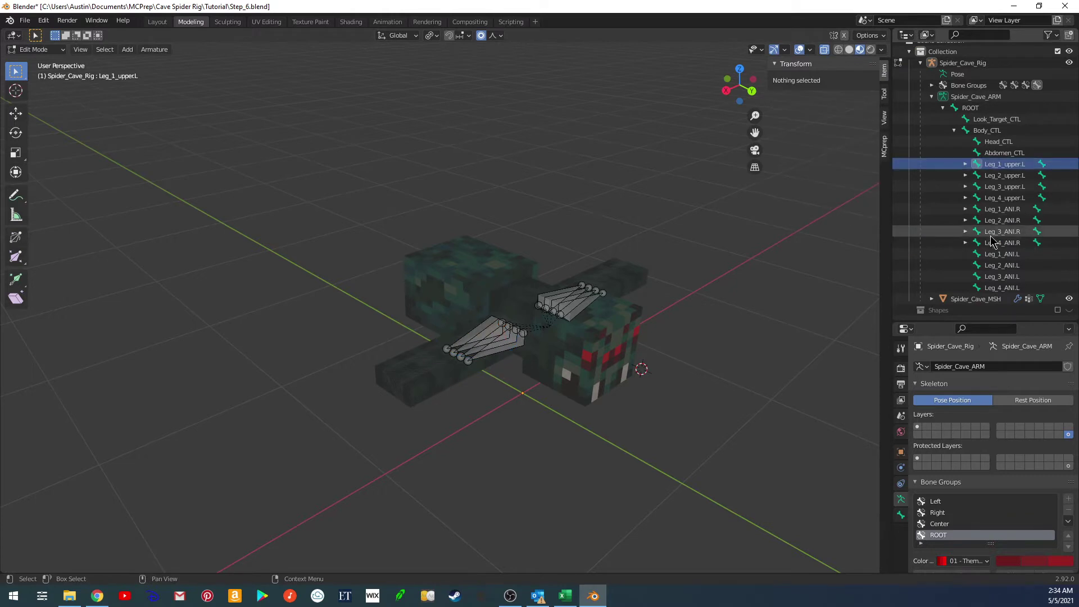
left_click(990, 255, "ctrl")
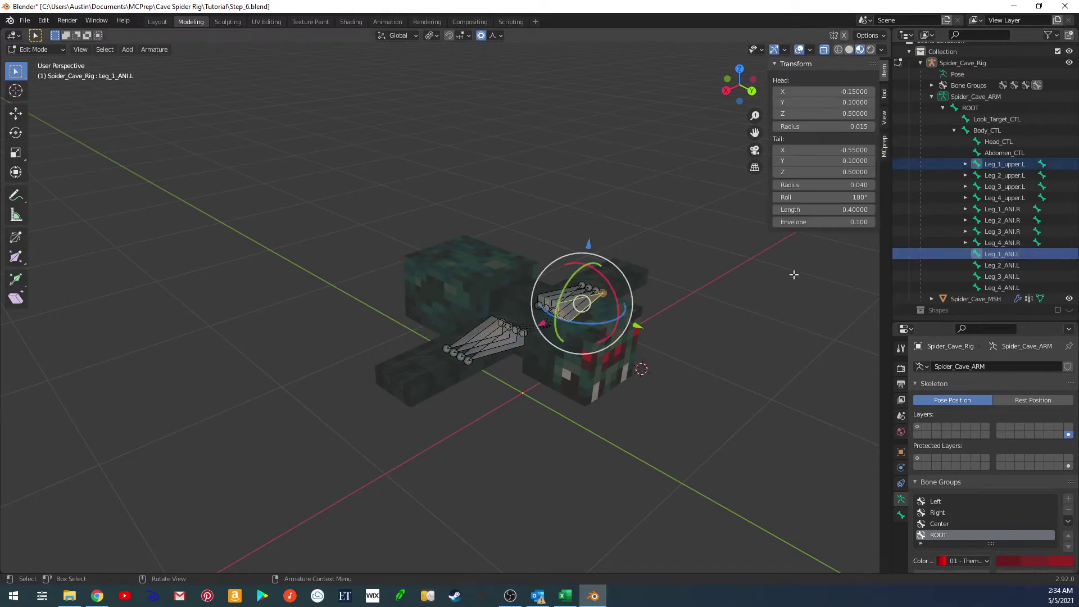
key("ctrl+p")
left_click(794, 275)
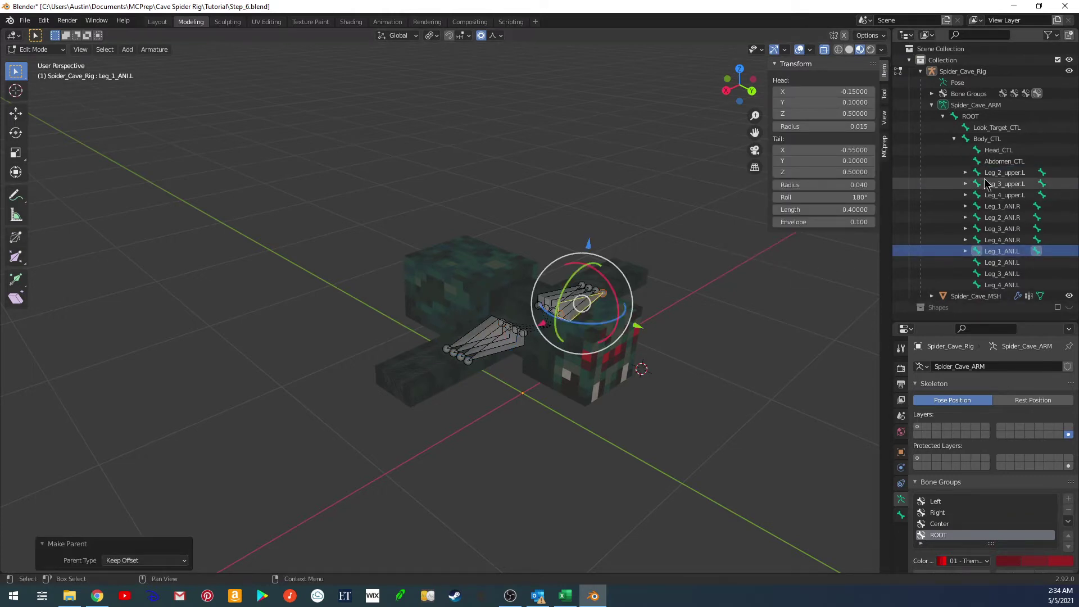
left_click(1003, 172)
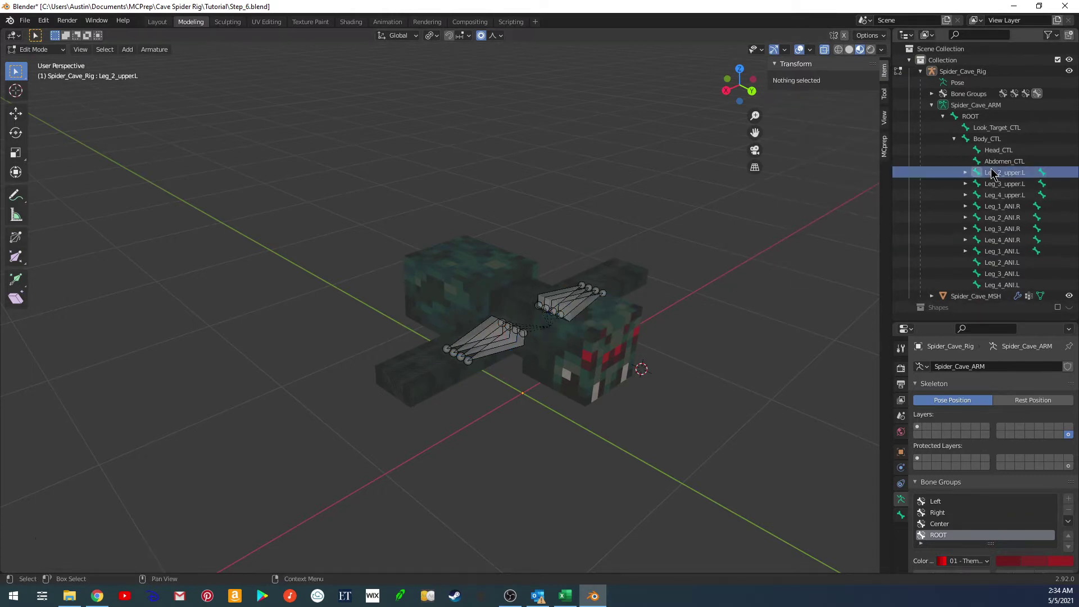
left_click(992, 264, "ctrl")
key("ctrl+p")
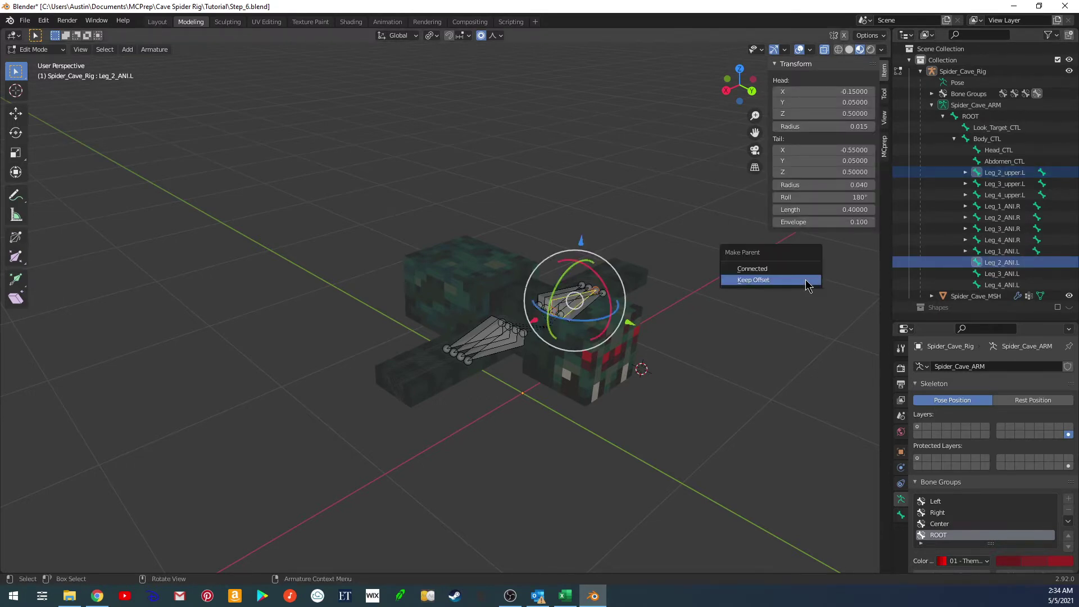
left_click(795, 279)
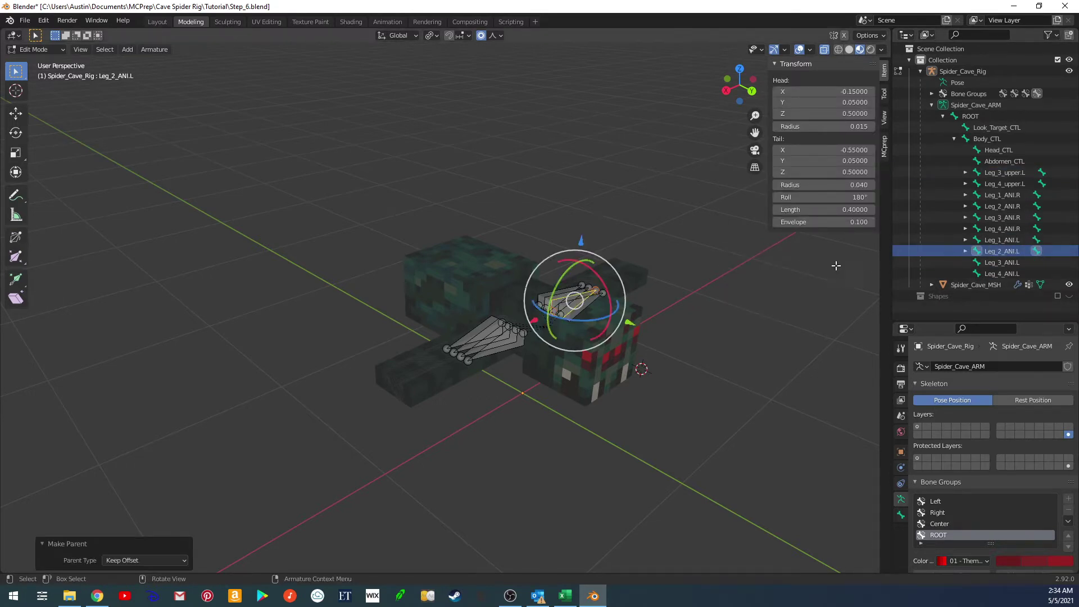
Parent Leg_3_upper.L to Leg_3_ANI.L and Leg_4_upper.L to Leg_4_ANI.L, each with Keep Offset
left_click(991, 173)
left_click(989, 263, "ctrl")
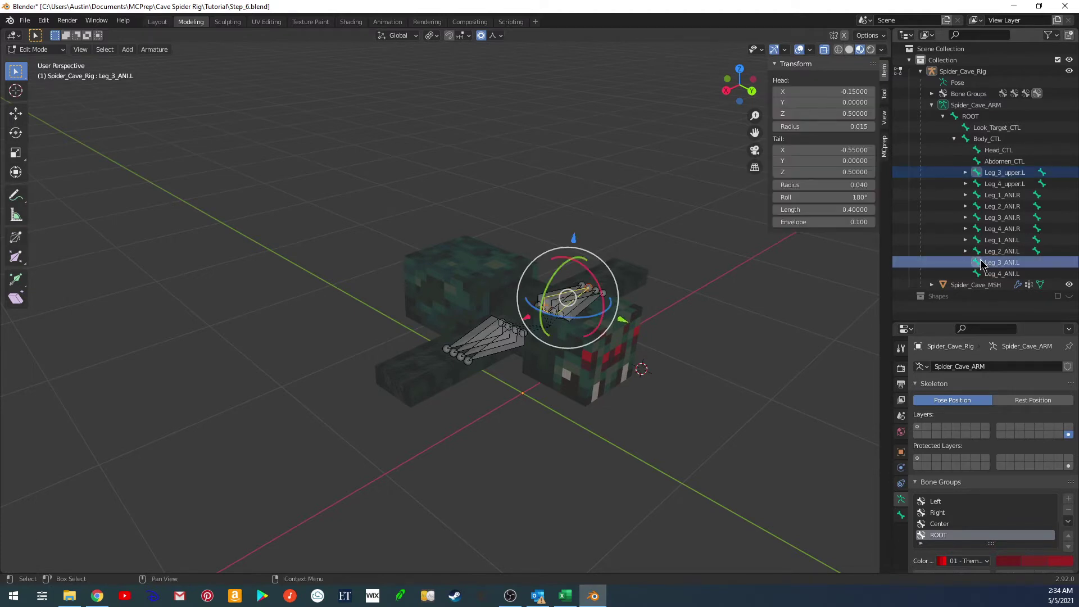
key("ctrl+p")
left_click(703, 328)
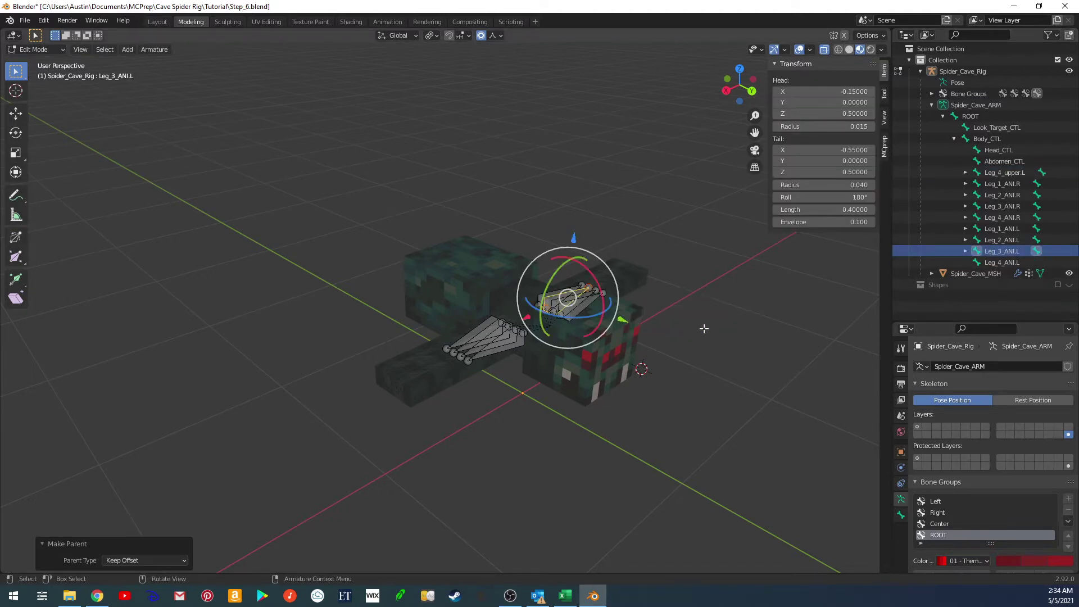
left_click(995, 173)
left_click(999, 263, "ctrl")
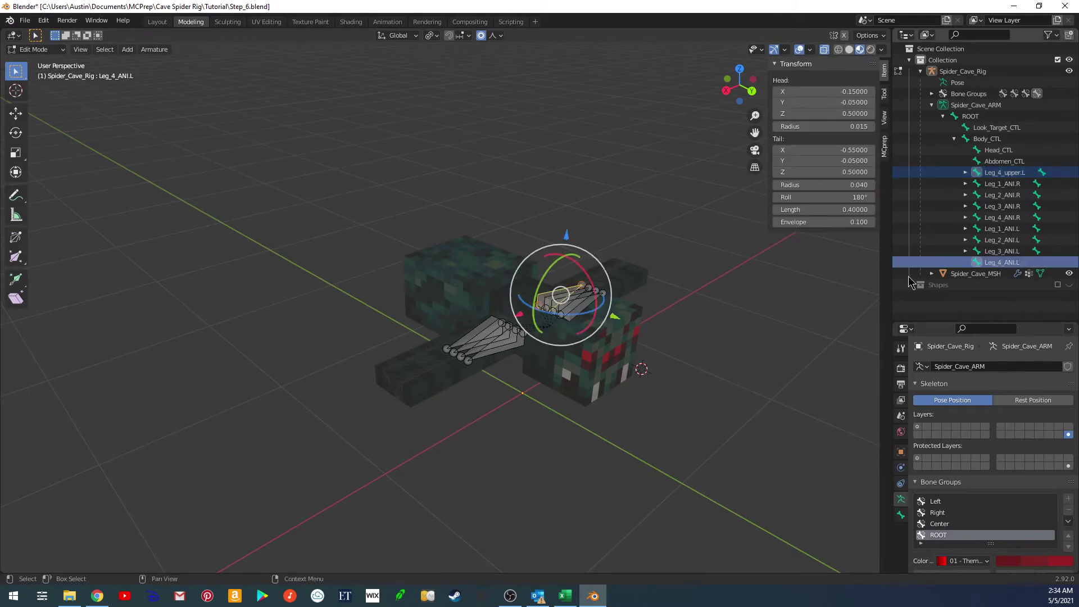
key("ctrl+p")
left_click(667, 353)
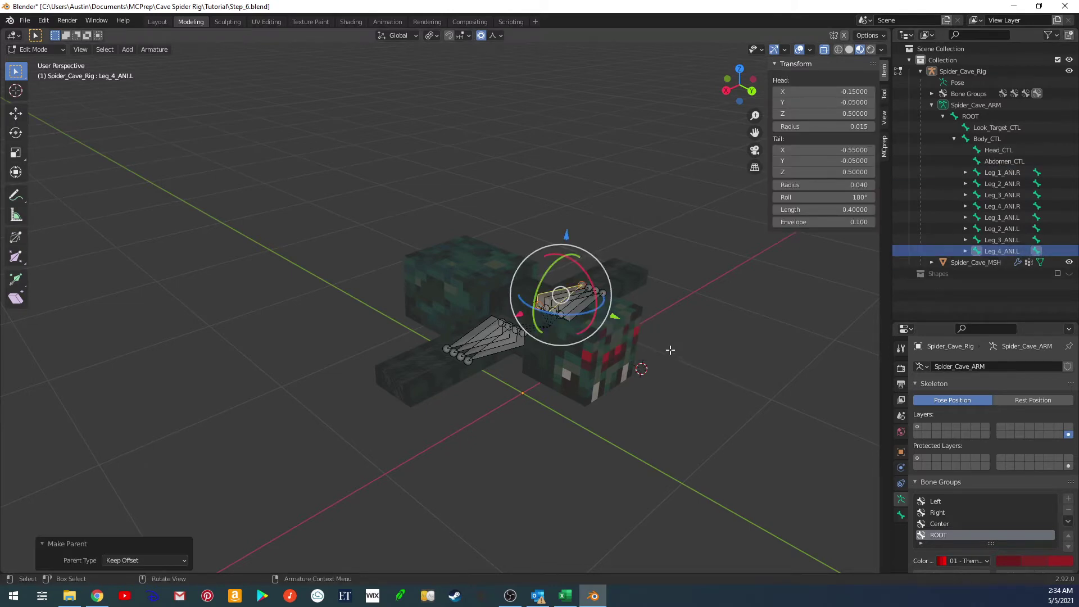
middle_click_drag(674, 326, 631, 330)
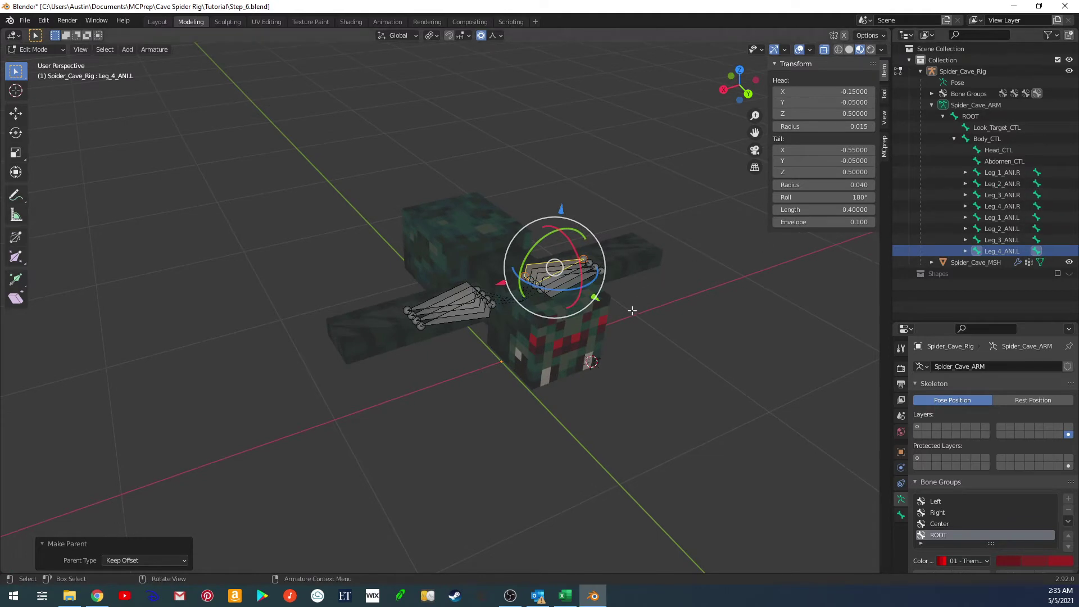
Switch the rig to Pose Mode and assign the four left-side leg ANI bones to the Left bone group
key("ctrl+Tab")
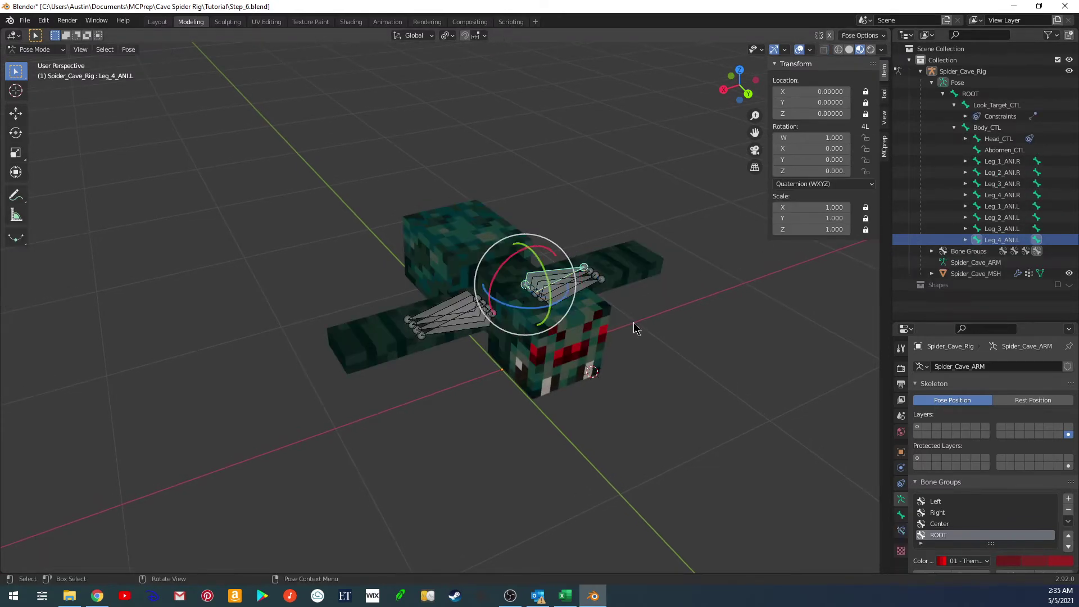
mouse_move(633, 331)
middle_mouse_down()
mouse_move(638, 312)
mouse_move(641, 322)
mouse_move(628, 305)
mouse_move(637, 317)
middle_mouse_up()
scroll(982, 430, "down", 2)
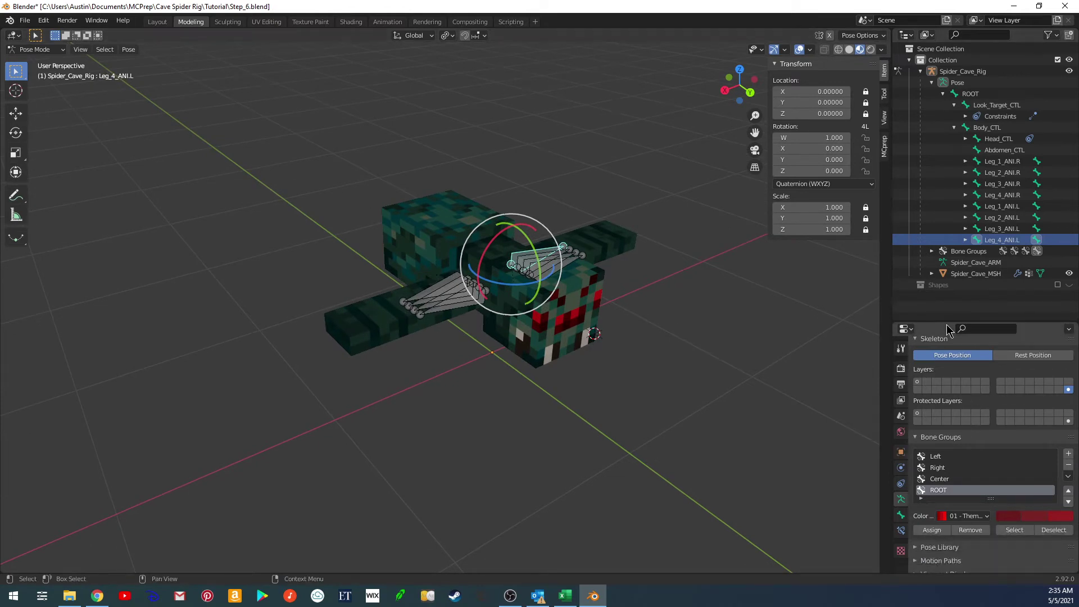
left_click_drag(945, 325, 946, 190)
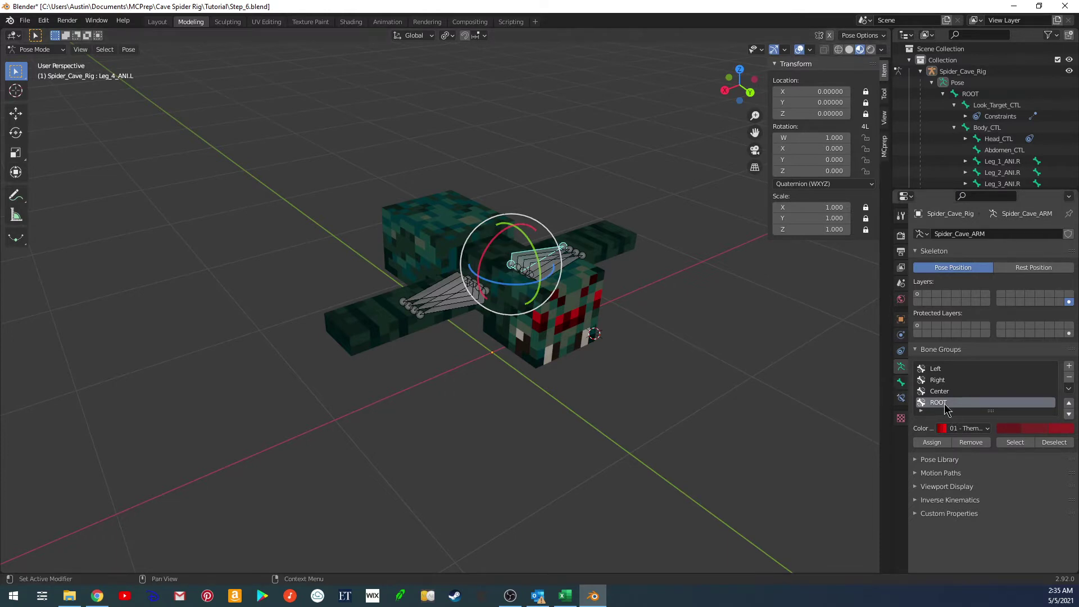
left_click(936, 369)
middle_click_drag(728, 327, 738, 368)
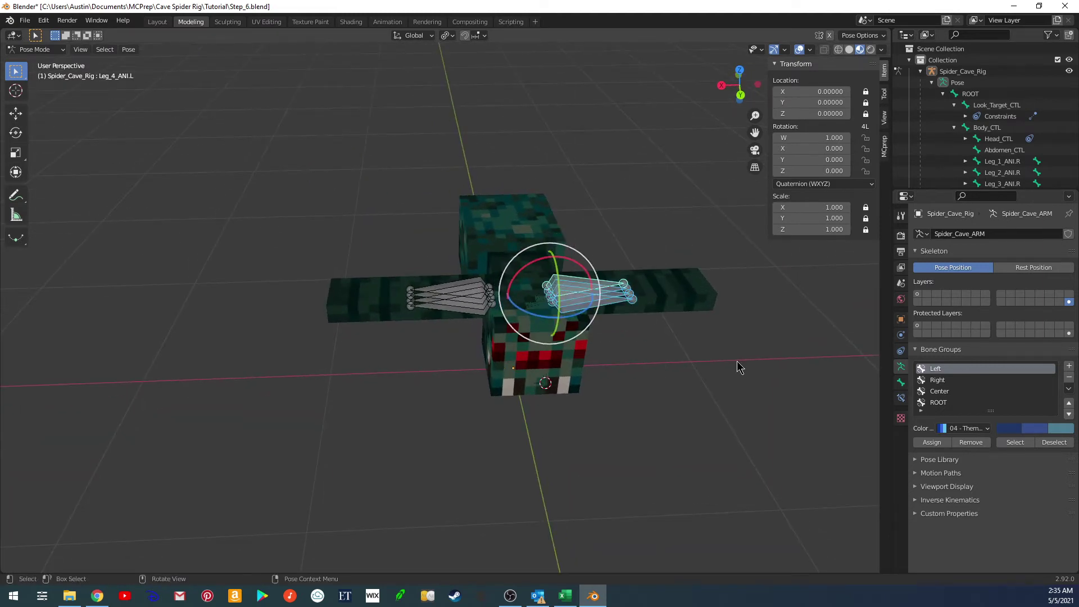
left_click(933, 442)
Assign the four right-side leg ANI bones to the Right bone group
key("alt+a")
left_click_drag(472, 375, 391, 233)
left_click(937, 380)
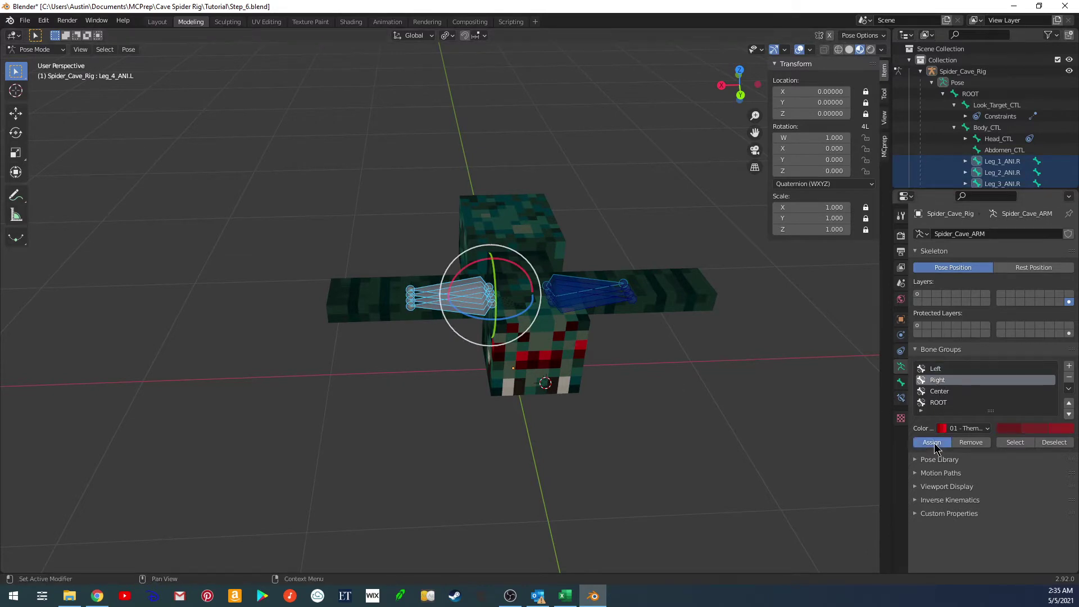
left_click(935, 445)
middle_click_drag(605, 370, 649, 389)
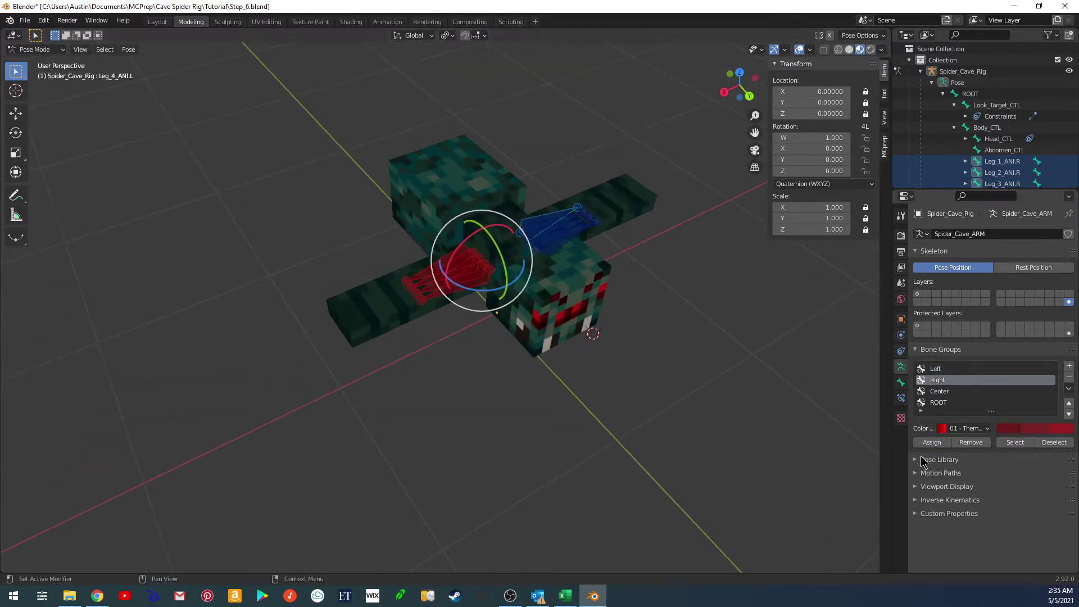
Give Leg_1_ANI.R and Leg_2_ANI.R the custom shape SHAPE.Legs, with Scale to Bone Length disabled
left_click(901, 382)
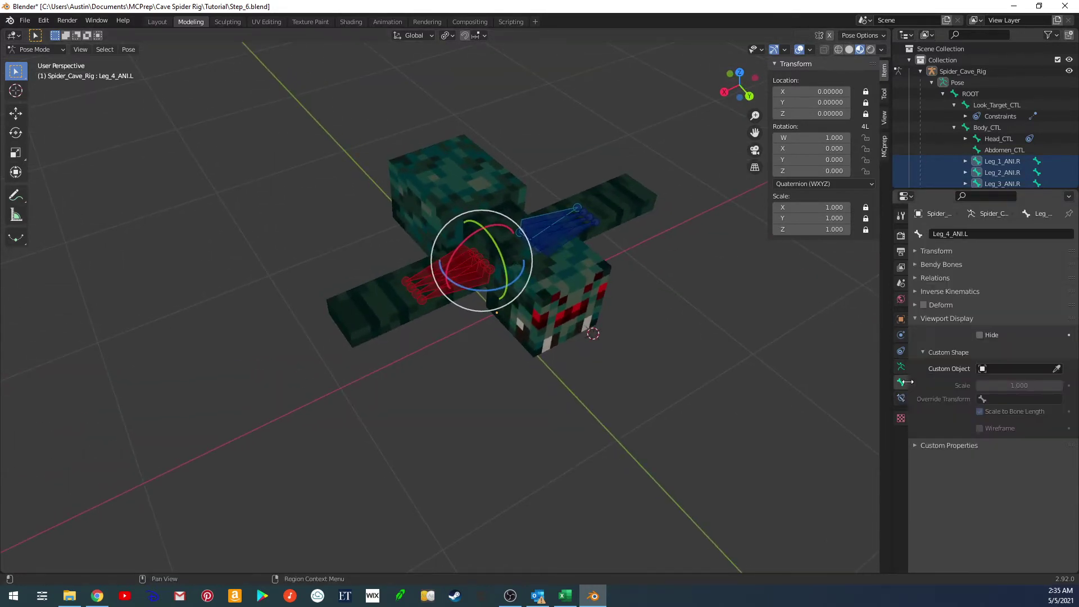
left_click(437, 302)
left_click(1005, 368)
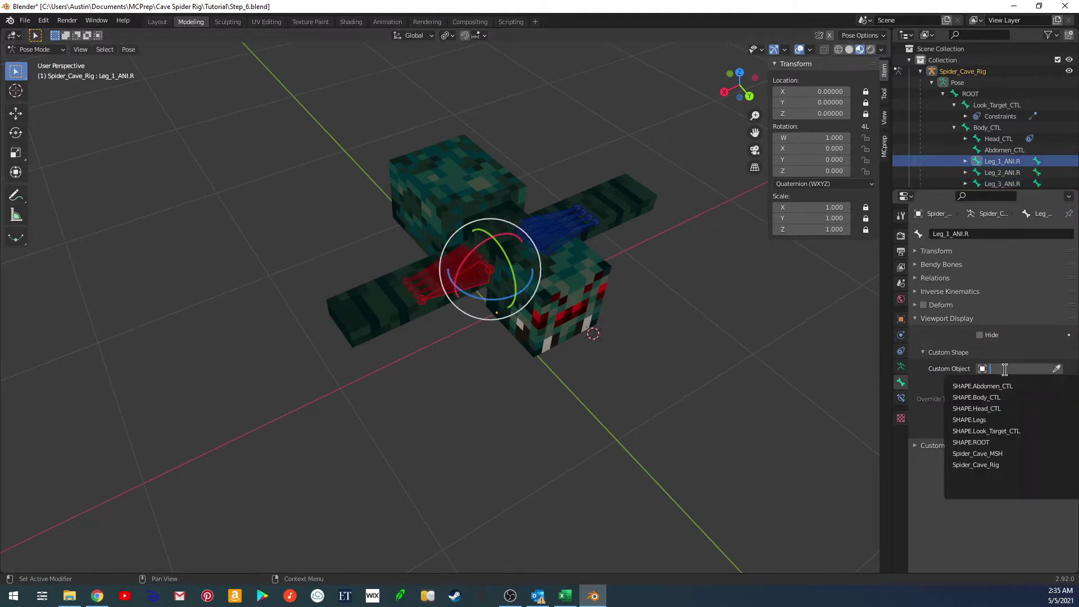
left_click(991, 420)
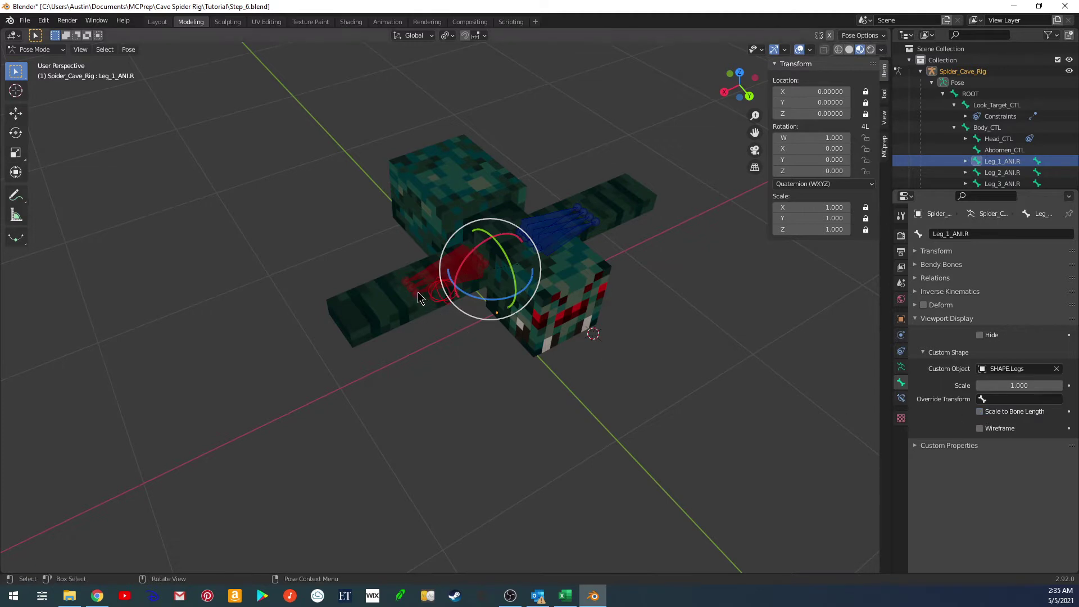
left_click(418, 298)
left_click(1014, 368)
left_click(986, 419)
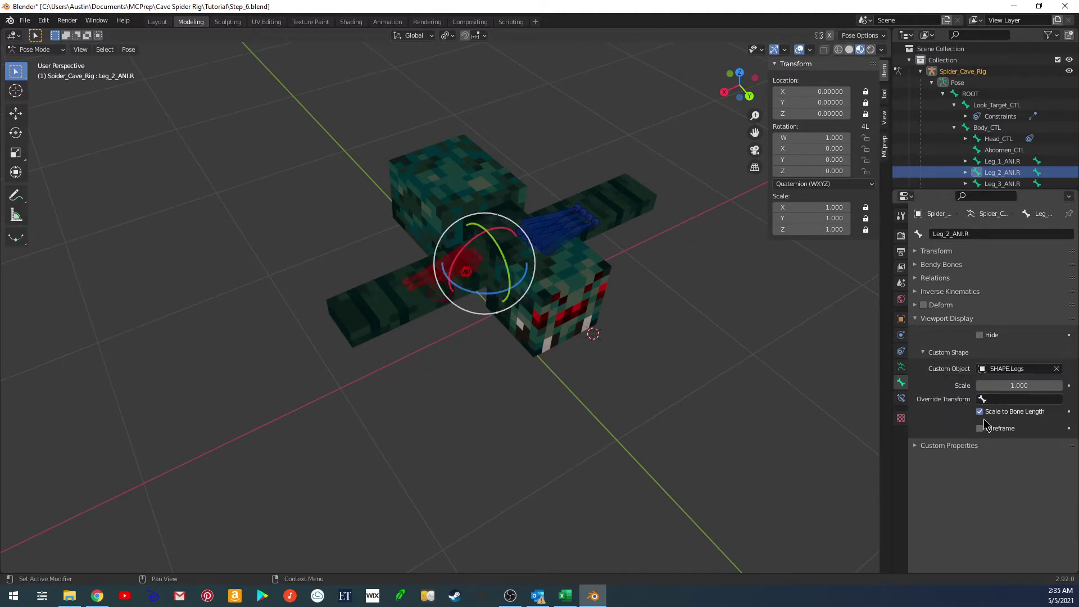
Give Leg_3_ANI.R and Leg_4_ANI.R the custom shape SHAPE.Legs, with Scale to Bone Length disabled
left_click(413, 294)
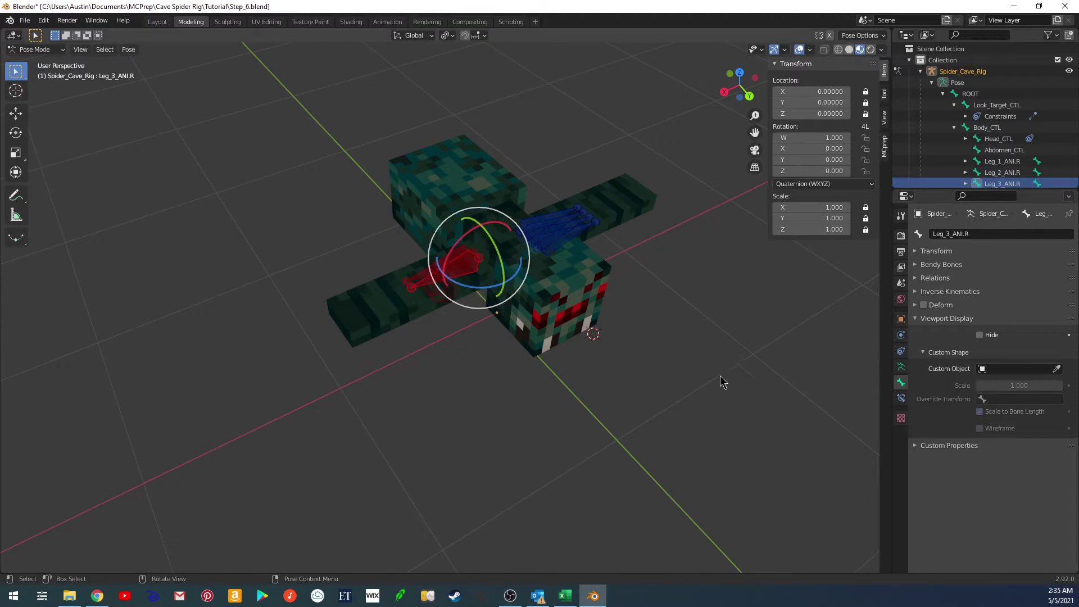
left_click(1016, 369)
left_click(986, 415)
left_click(993, 398)
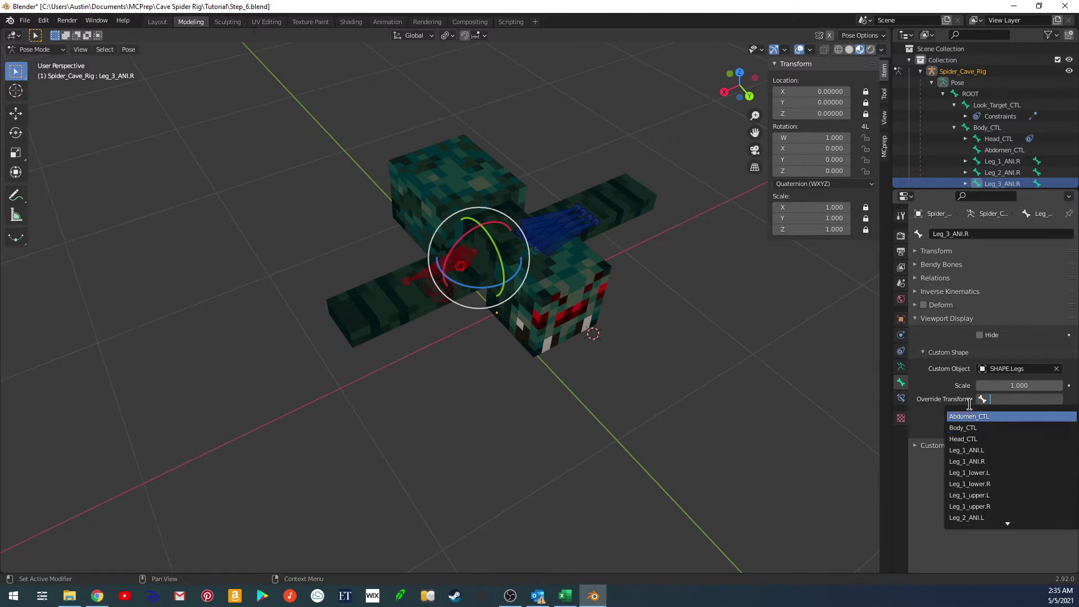
key("Escape")
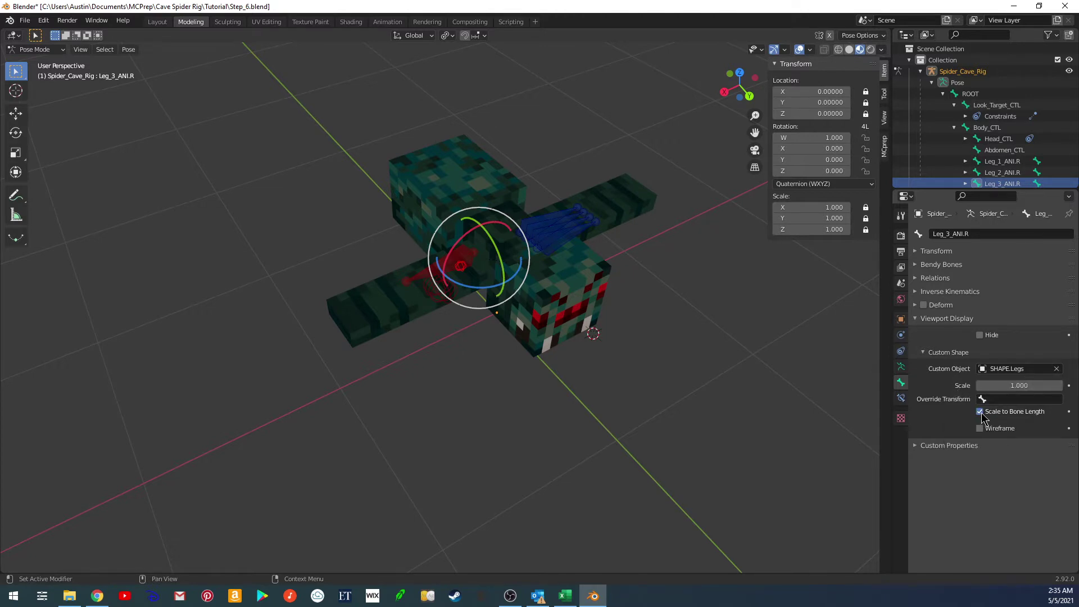
left_click(413, 284)
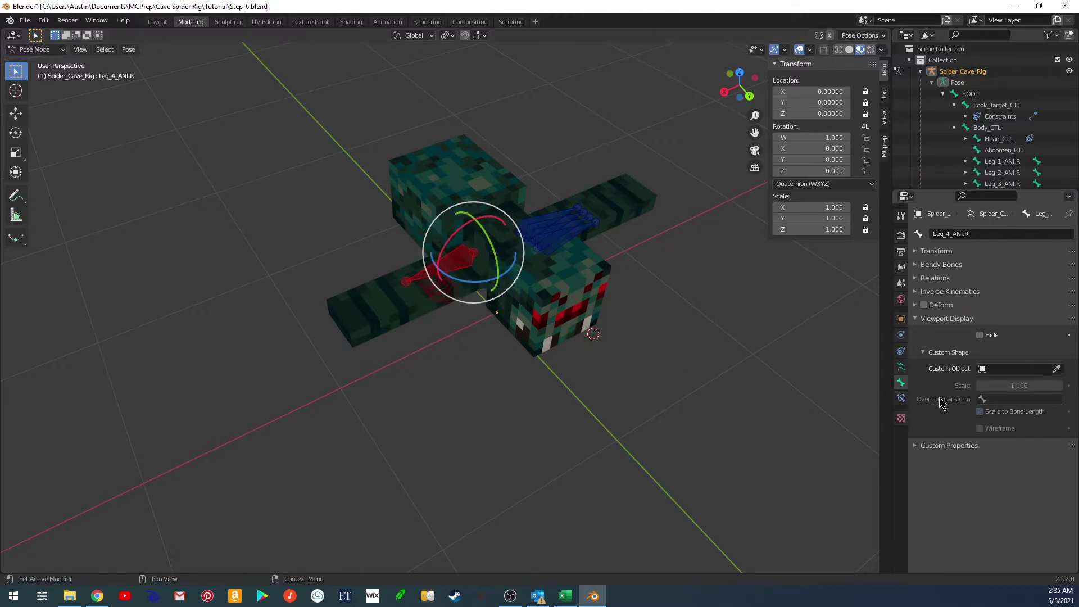
left_click(1017, 370)
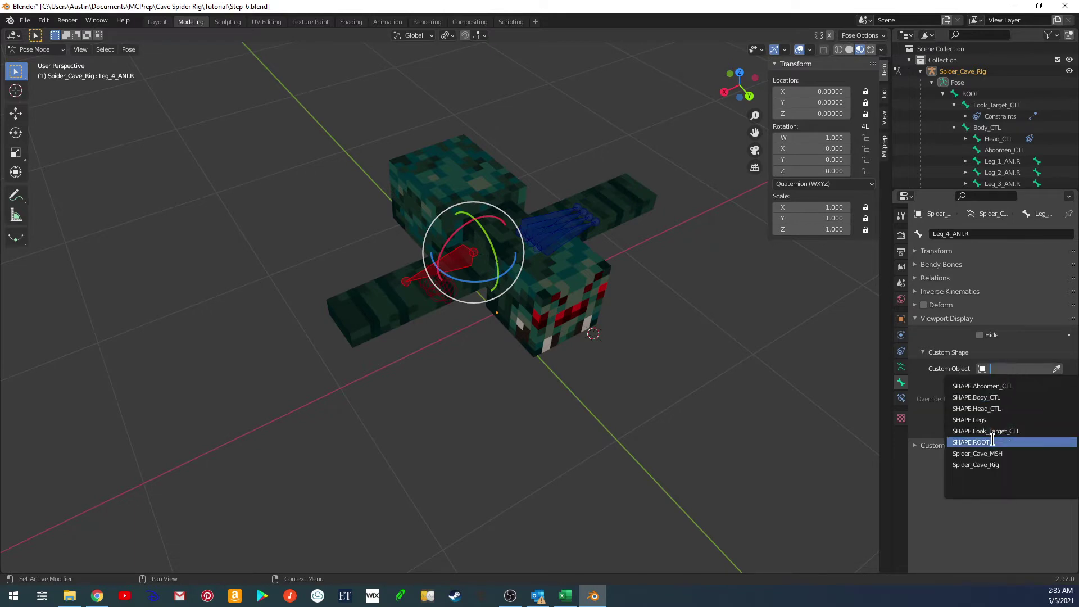
left_click(984, 421)
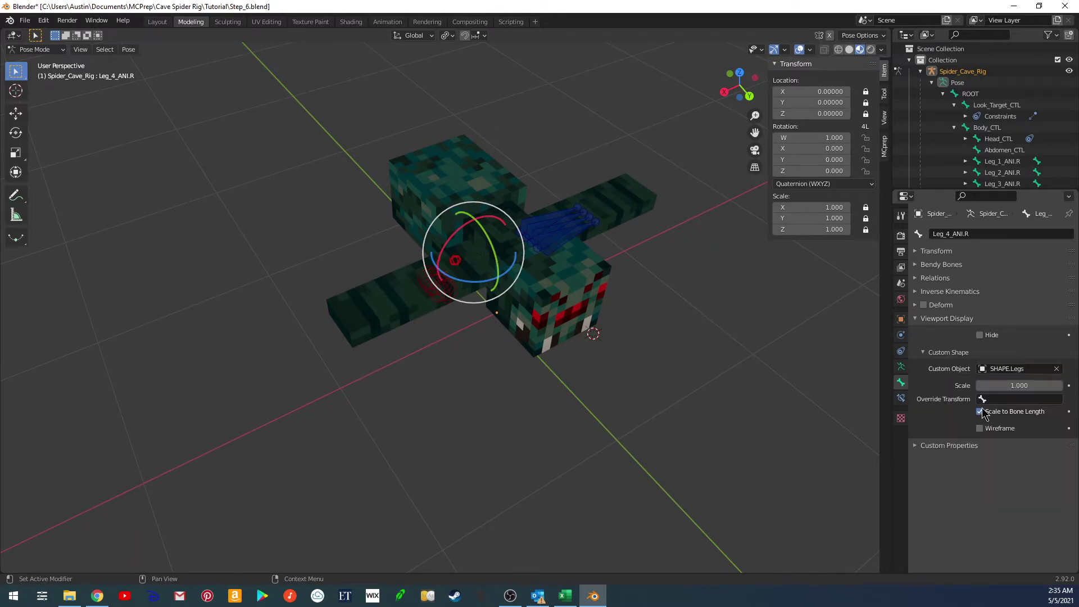
Give Leg_1_ANI.L and Leg_2_ANI.L the custom shape SHAPE.Legs, with Scale to Bone Length disabled
left_click(568, 239)
left_click(995, 370)
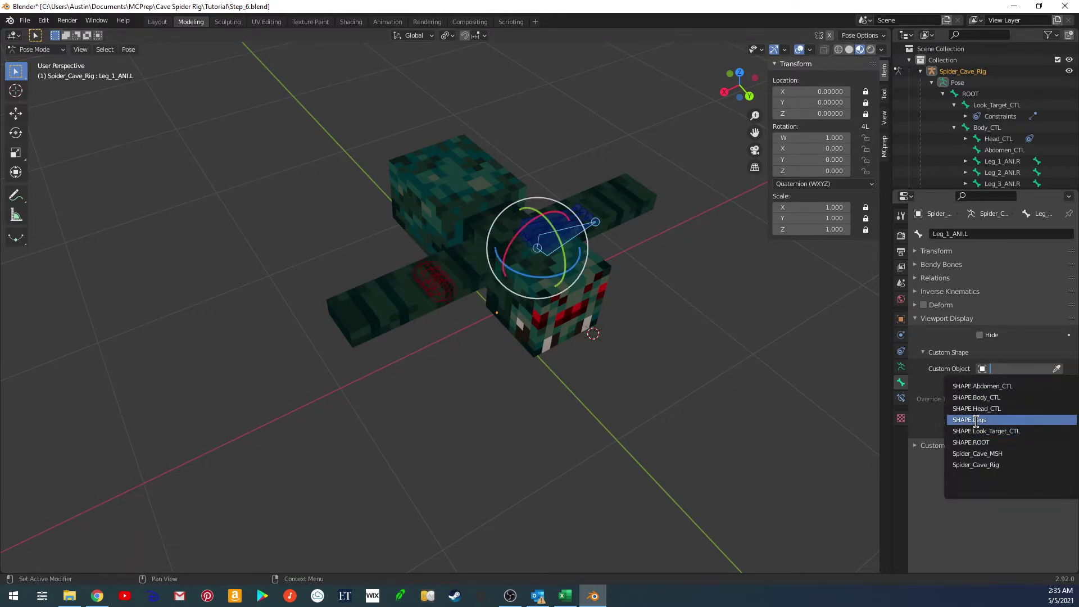
left_click(977, 418)
left_click(570, 222)
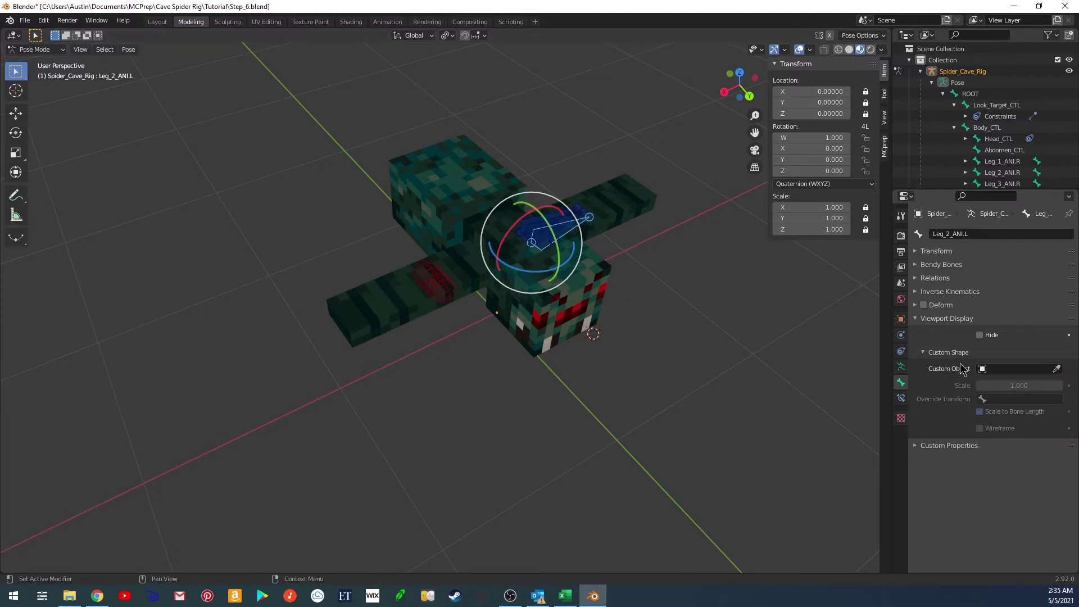
left_click(1001, 368)
left_click(983, 419)
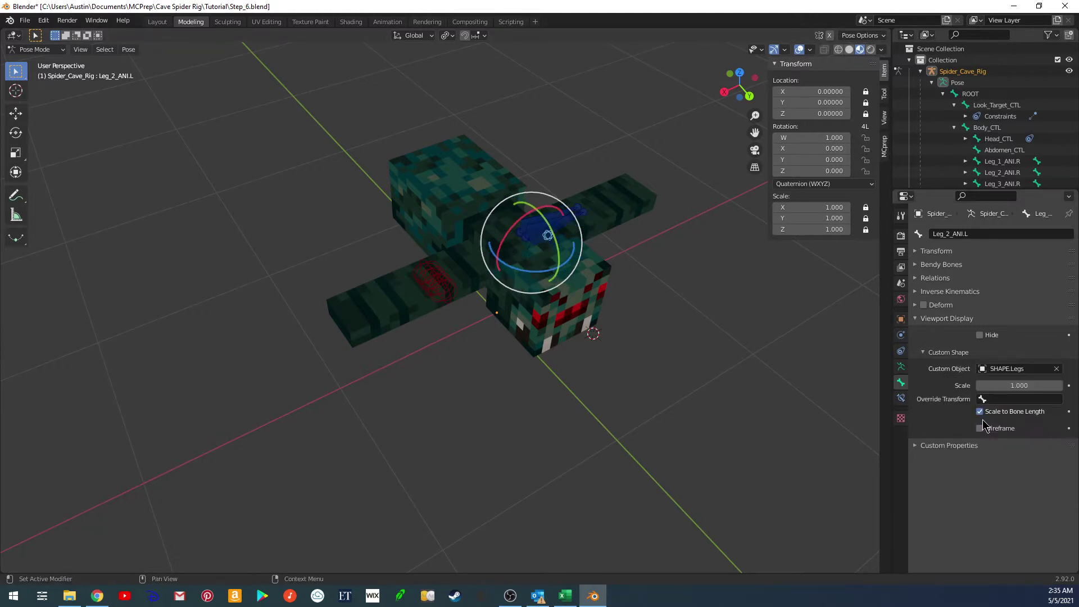
left_click(542, 241)
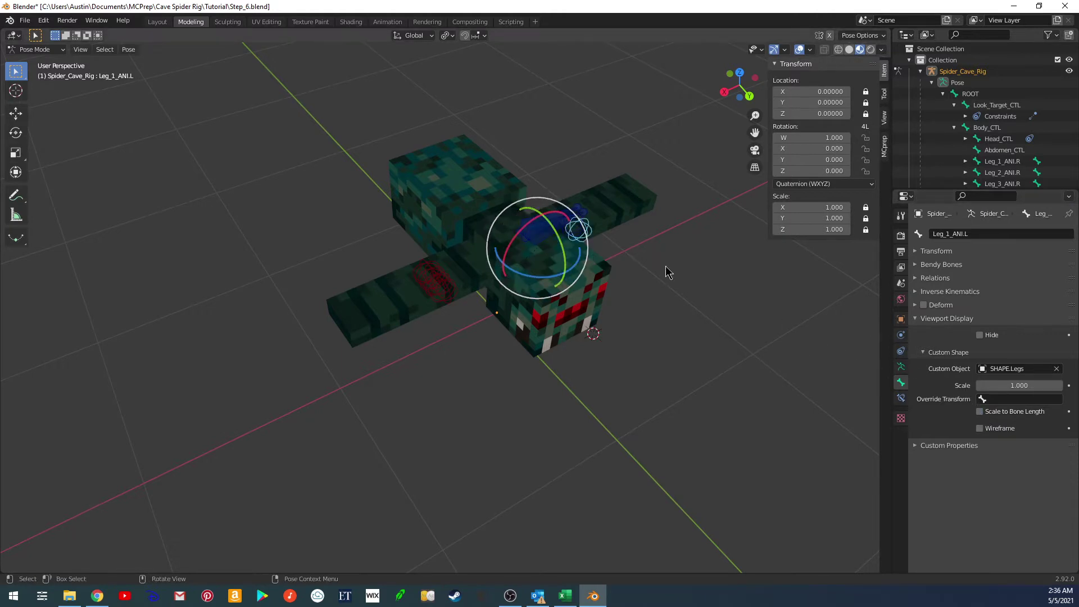
Give Leg_3_ANI.L and Leg_4_ANI.L the custom shape SHAPE.Legs, with Scale to Bone Length disabled
left_click(528, 240)
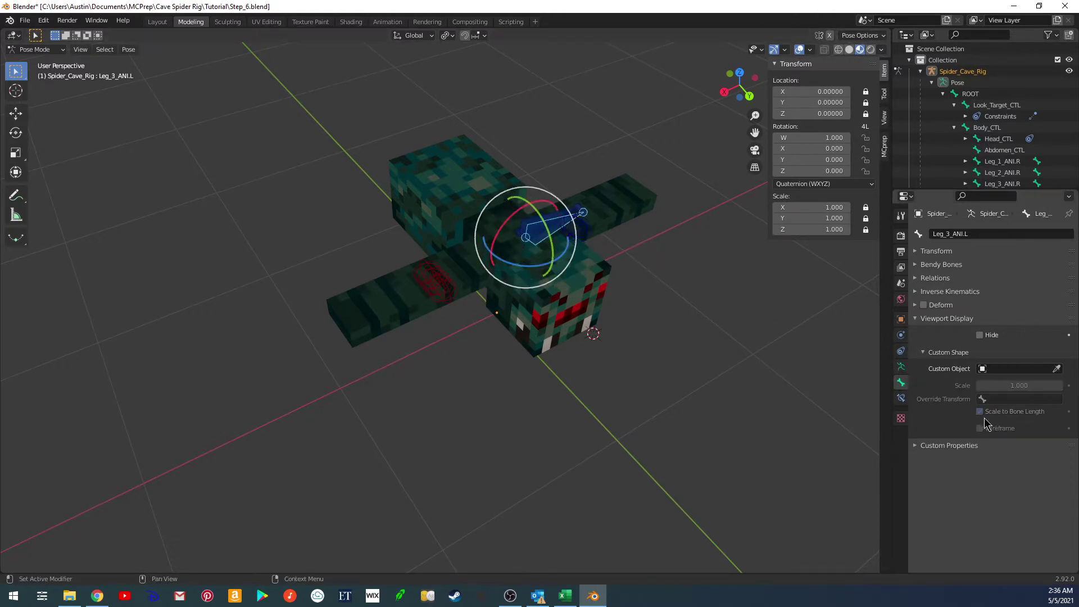
left_click(998, 369)
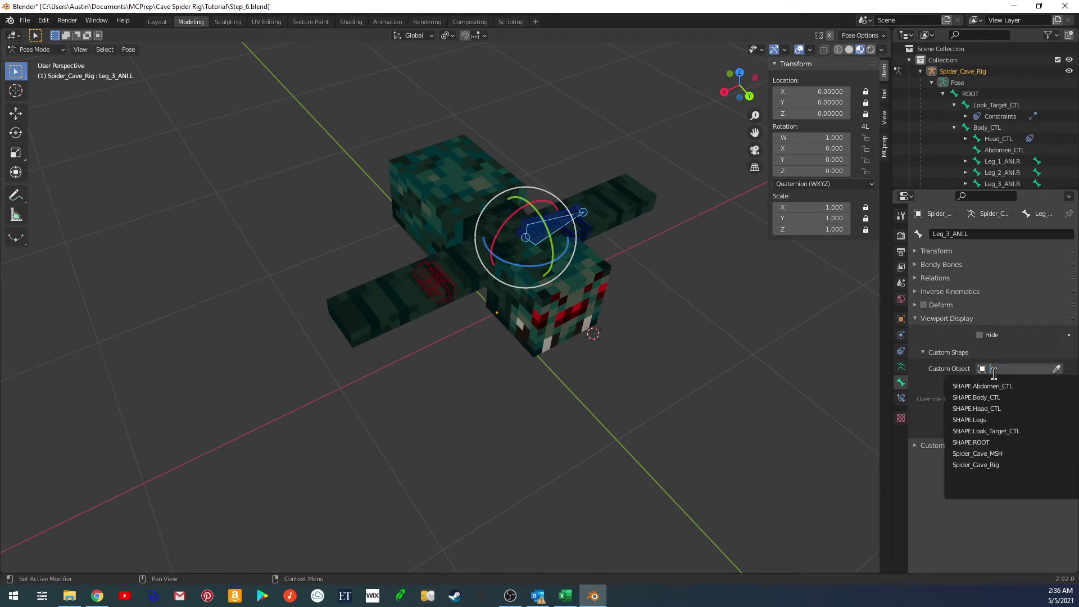
left_click(987, 414)
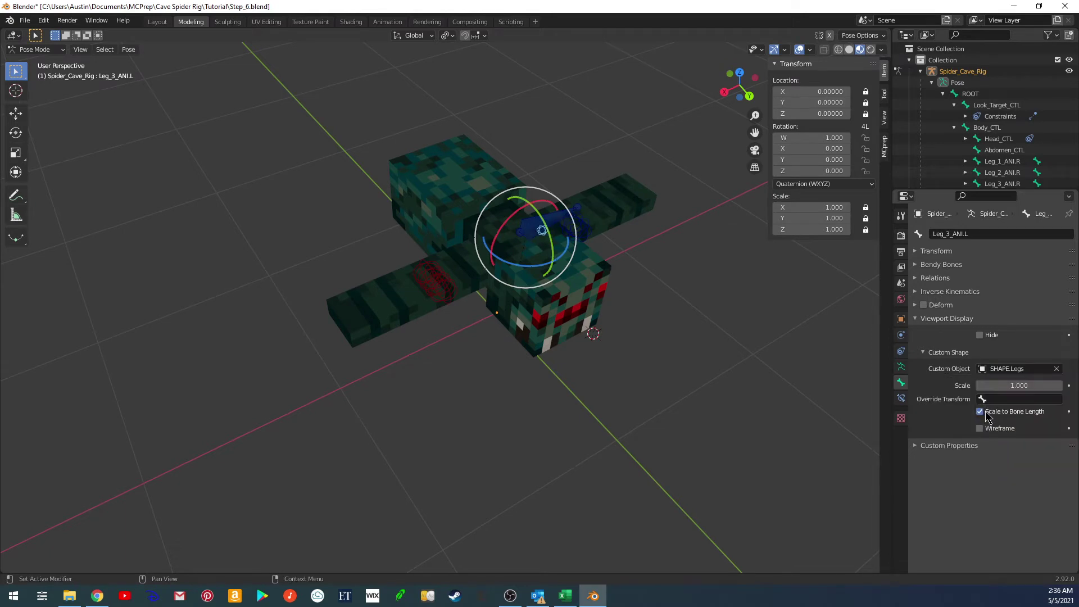
left_click(538, 232)
left_click(993, 369)
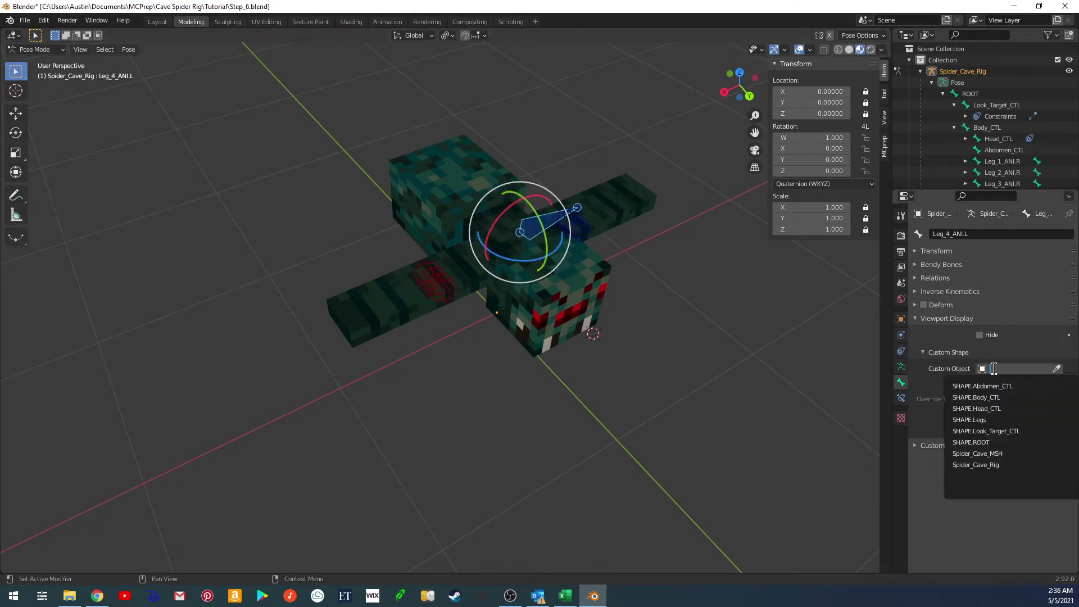
left_click(982, 420)
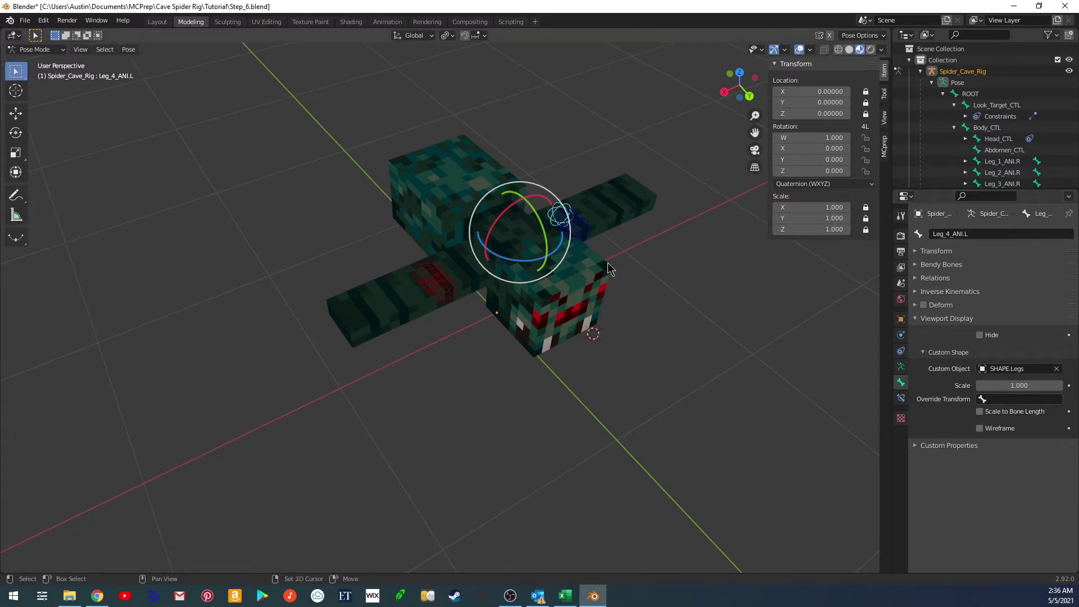
Select Leg_1_ANI.R to check its custom shape, and switch the armature's visible layer to the first bone layer
middle_click_drag(610, 269, 663, 288)
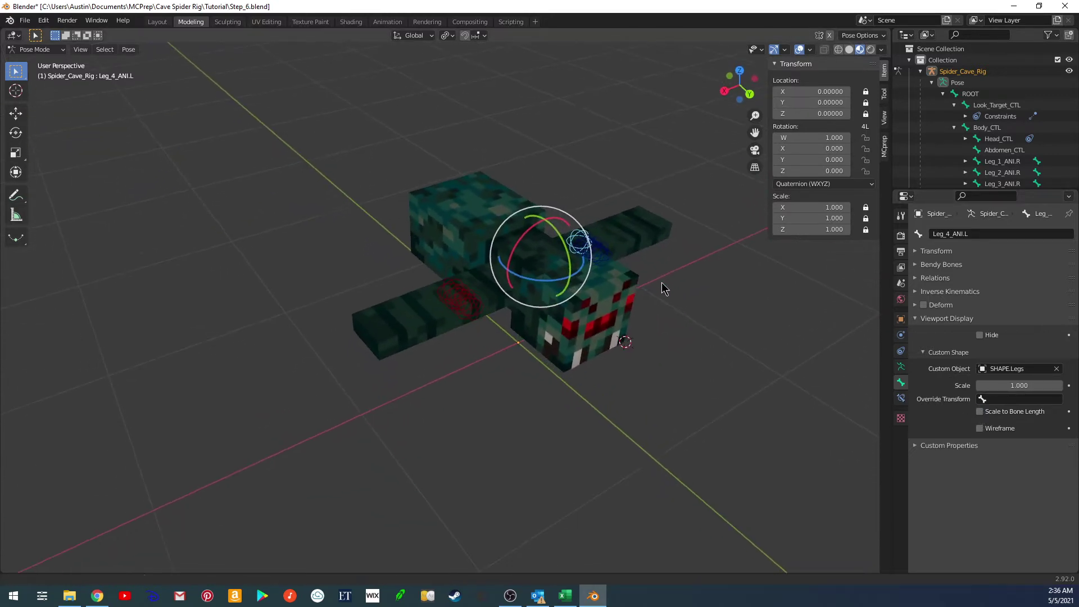
left_click(474, 317)
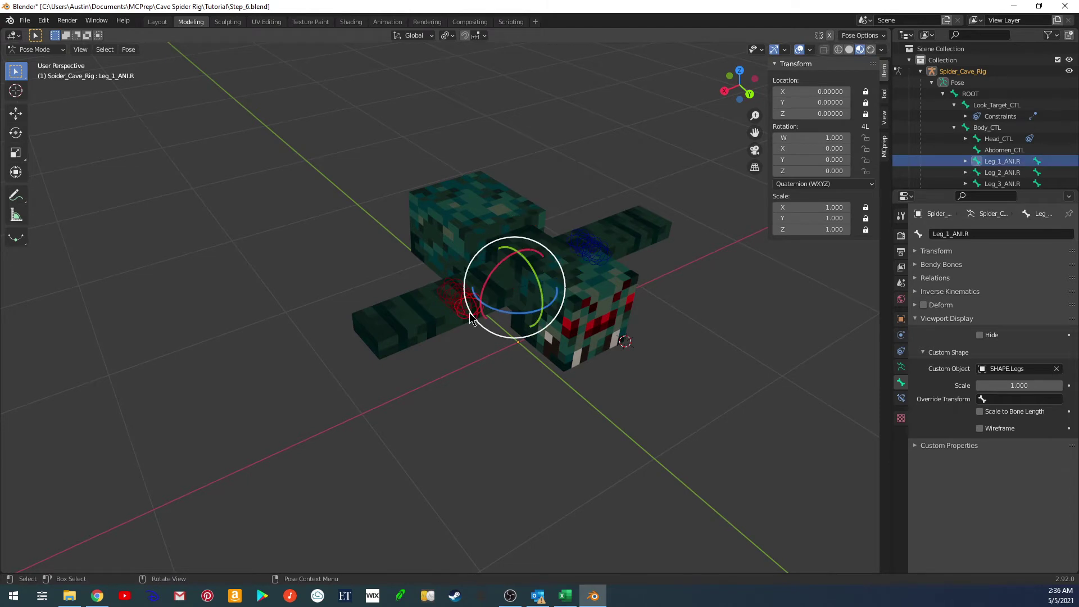
mouse_move(477, 318)
middle_mouse_down()
mouse_move(454, 322)
mouse_move(474, 324)
middle_mouse_up()
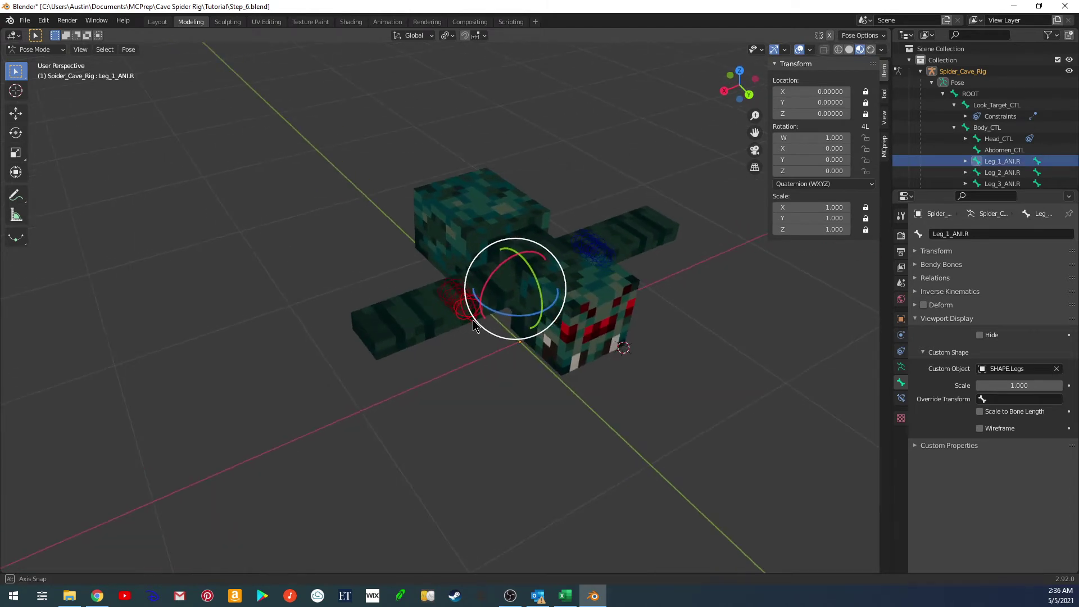
middle_click_drag(642, 262, 624, 253, "shift")
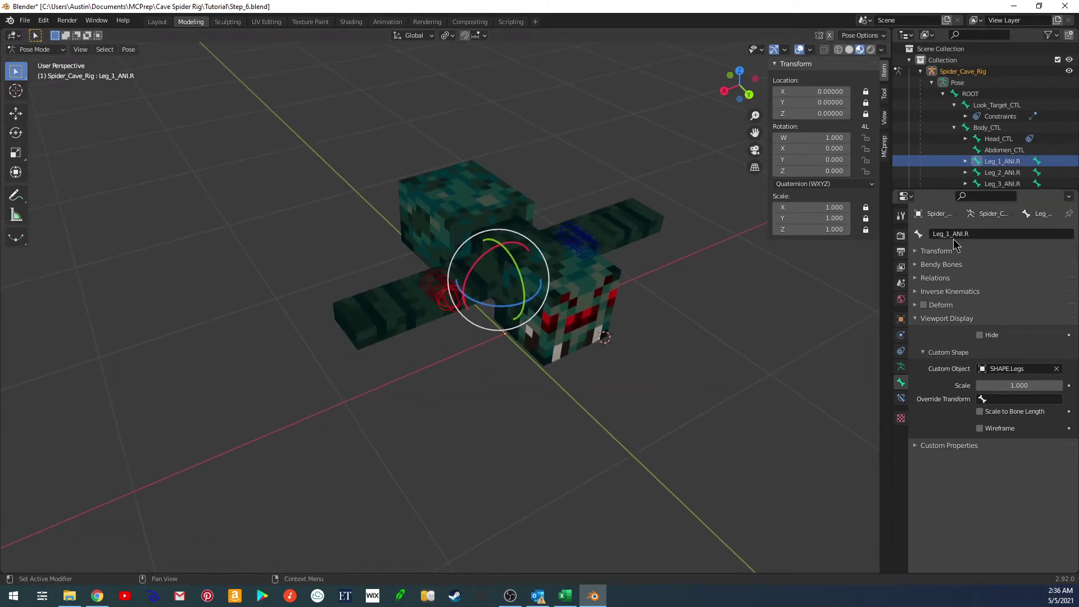
left_click(901, 369)
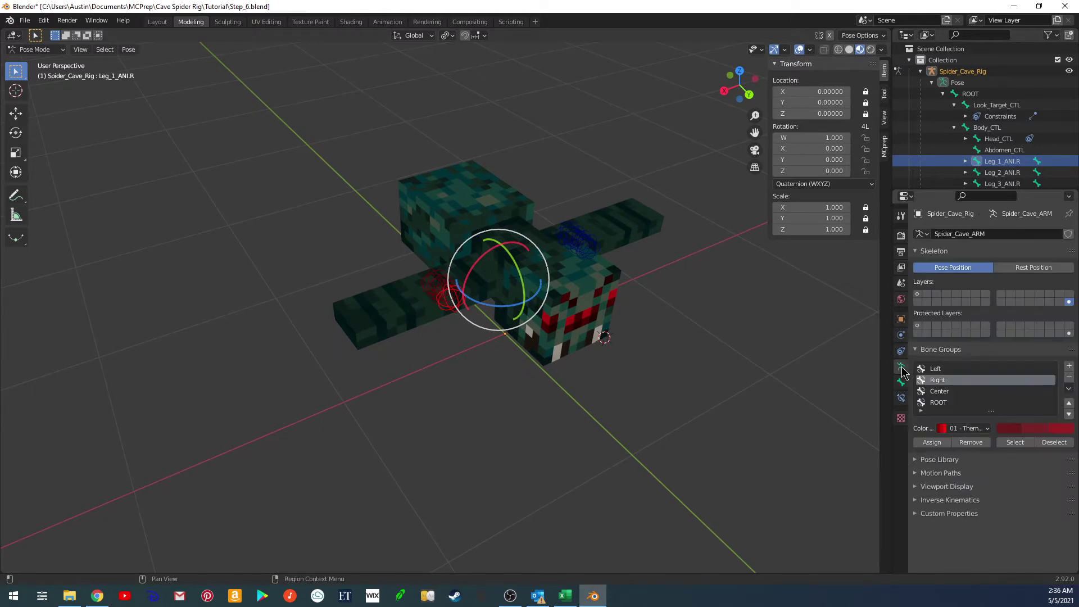
left_click(917, 293)
Lock the X, Y and Z location of the bone Leg_1_lower.R
middle_click_drag(601, 332, 618, 329, "shift")
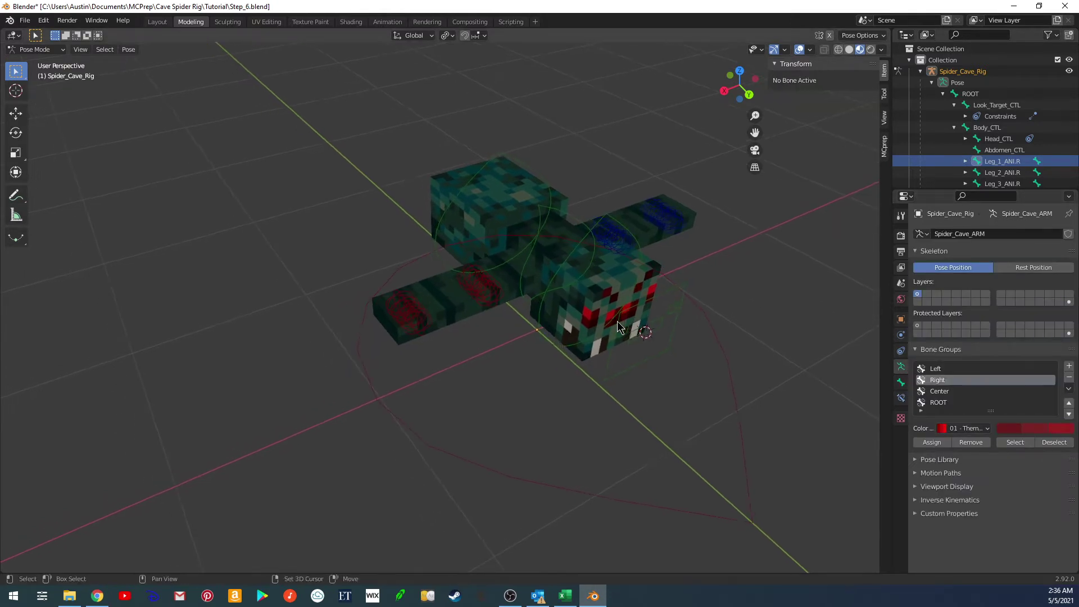
left_click(429, 332)
middle_click_drag(430, 332, 464, 344, "shift")
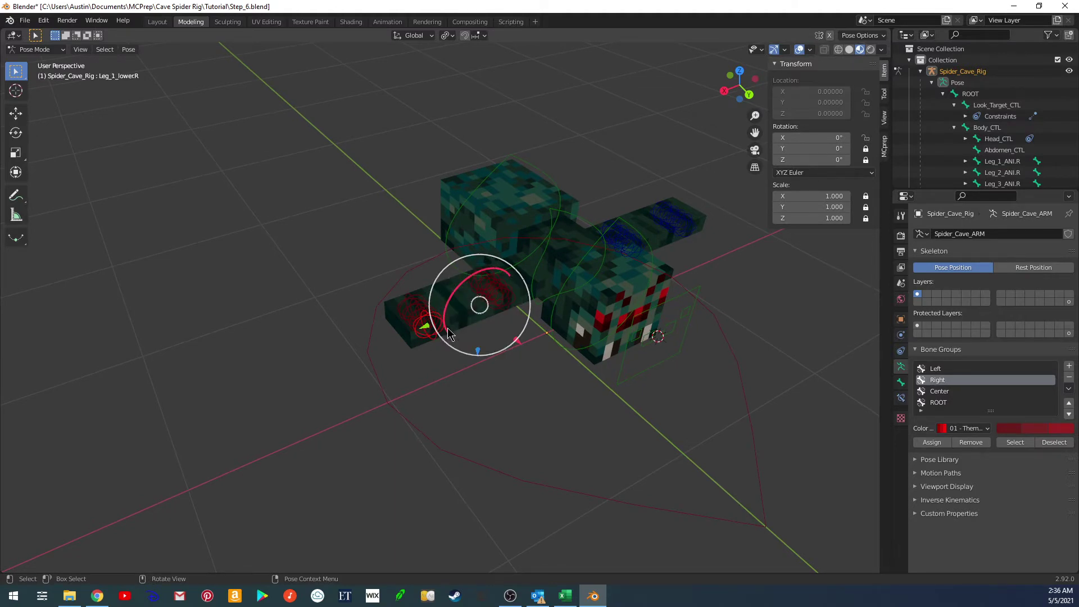
mouse_move(464, 343)
middle_mouse_down()
mouse_move(457, 329)
mouse_move(480, 339)
middle_mouse_up()
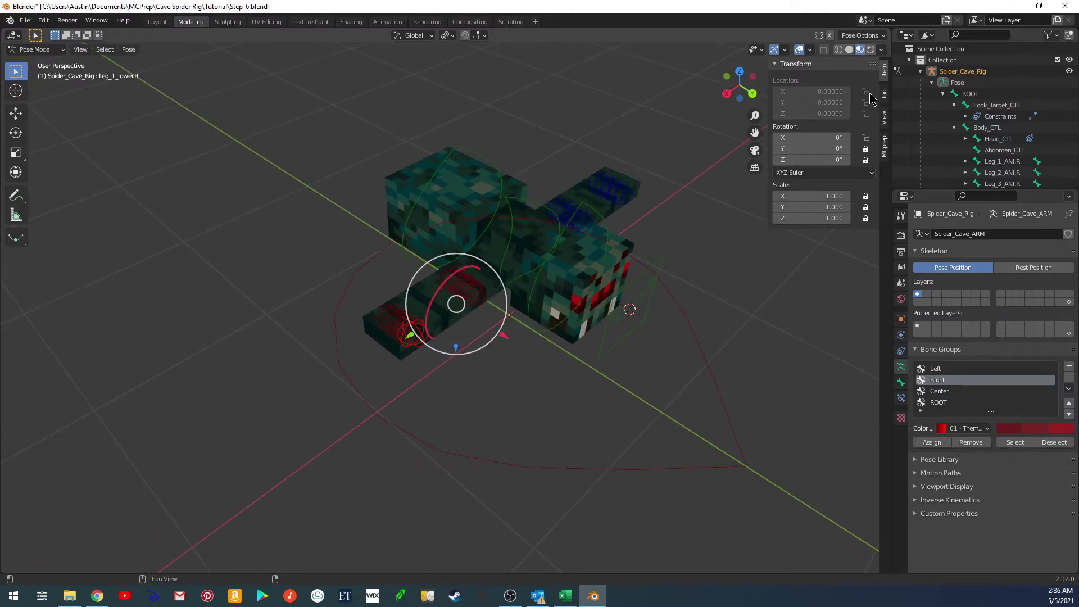
left_click(865, 114)
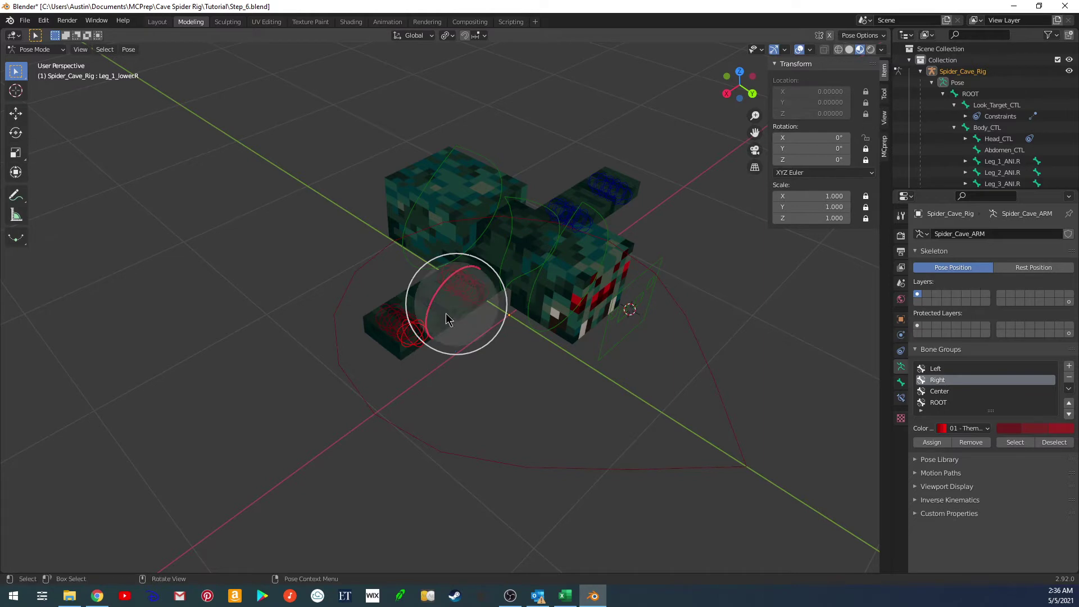
Lock the X, Y and Z location of Leg_2_lower.R, Leg_3_lower.R and Leg_4_lower.R, and check Leg_1_upper.R's locks
left_click(394, 334)
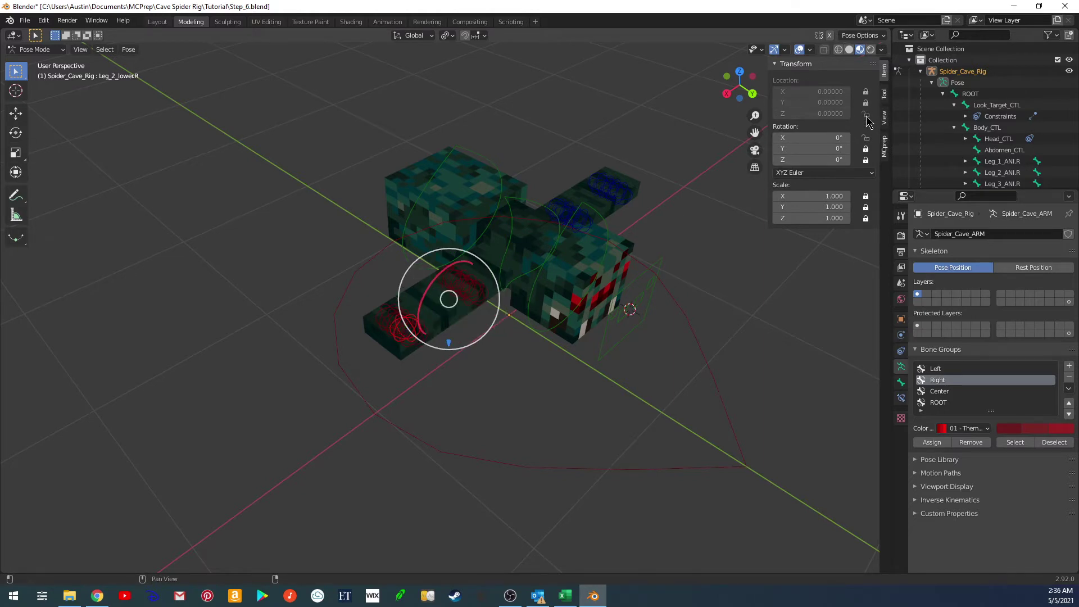
left_click(401, 346)
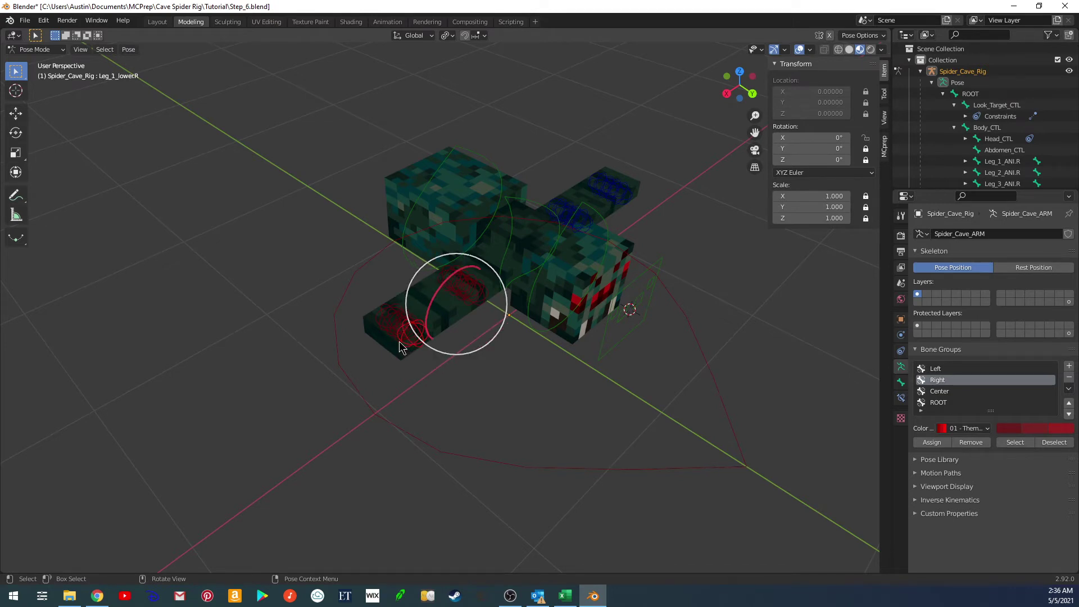
left_click(401, 346)
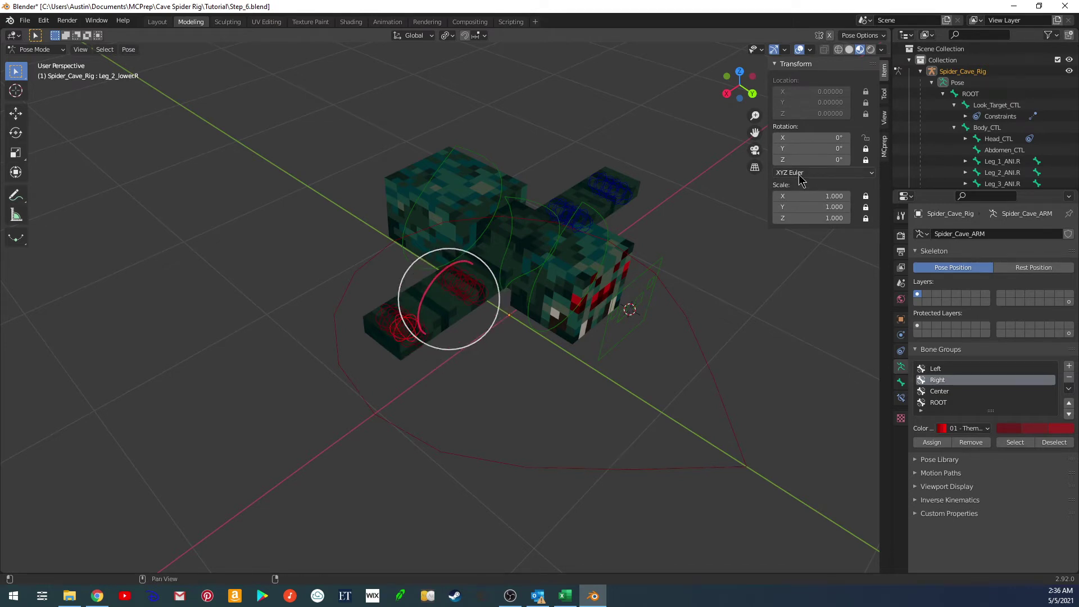
left_click(388, 333)
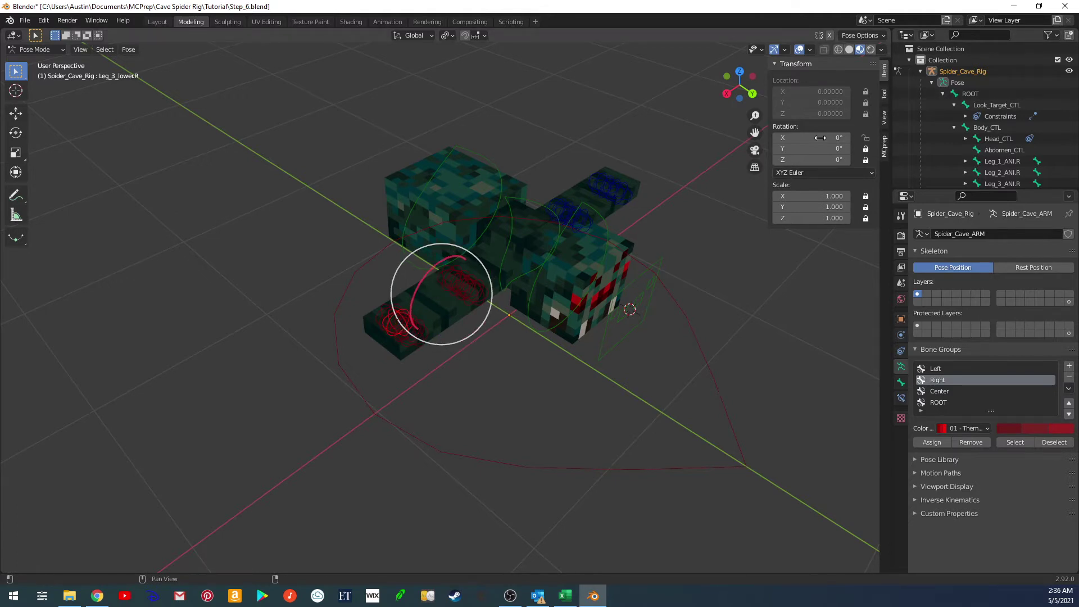
left_click(381, 324)
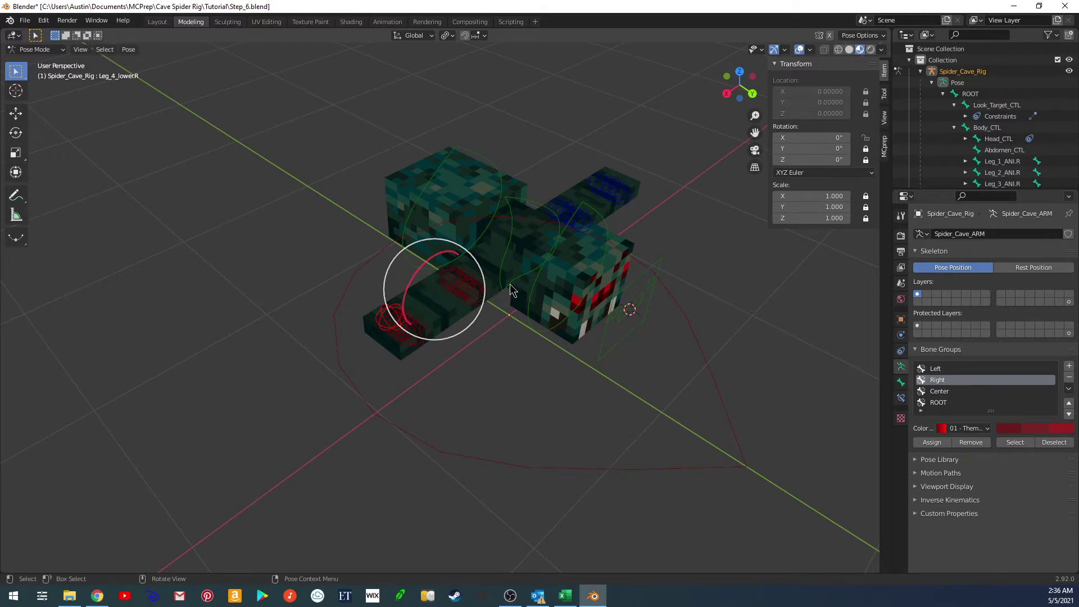
left_click(474, 302)
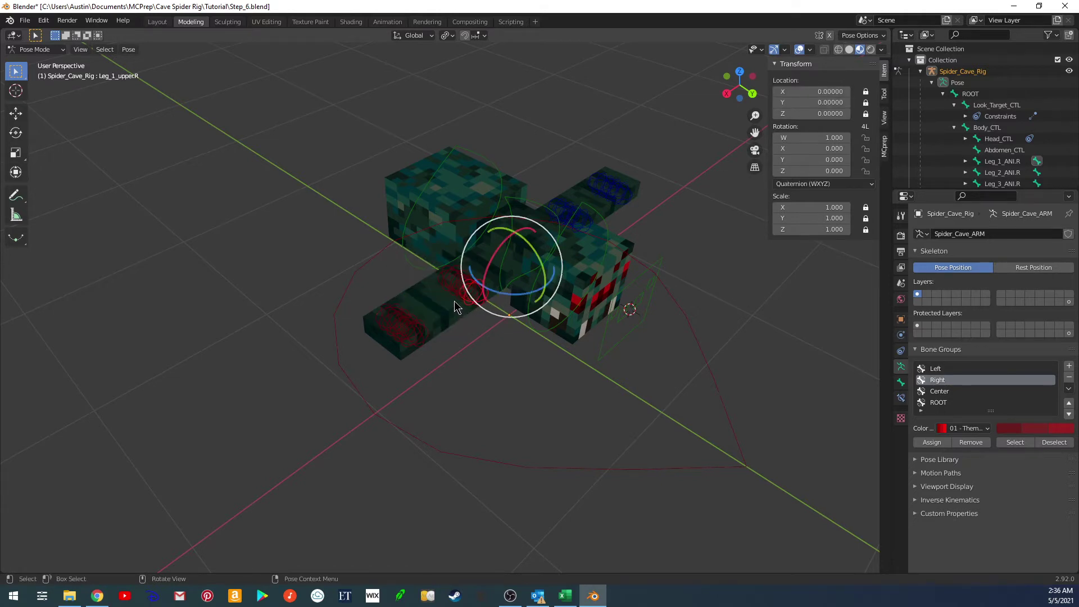
Lock the X, Y and Z location of the four left lower leg bones, Leg_1_lower.L through Leg_4_lower.L
left_click(629, 198)
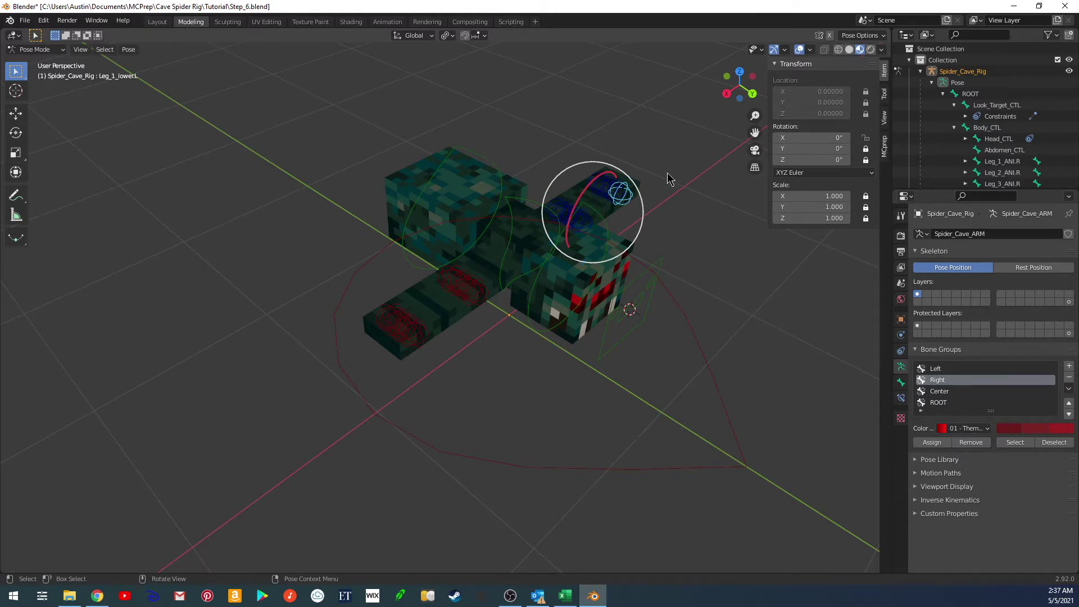
left_click(619, 191)
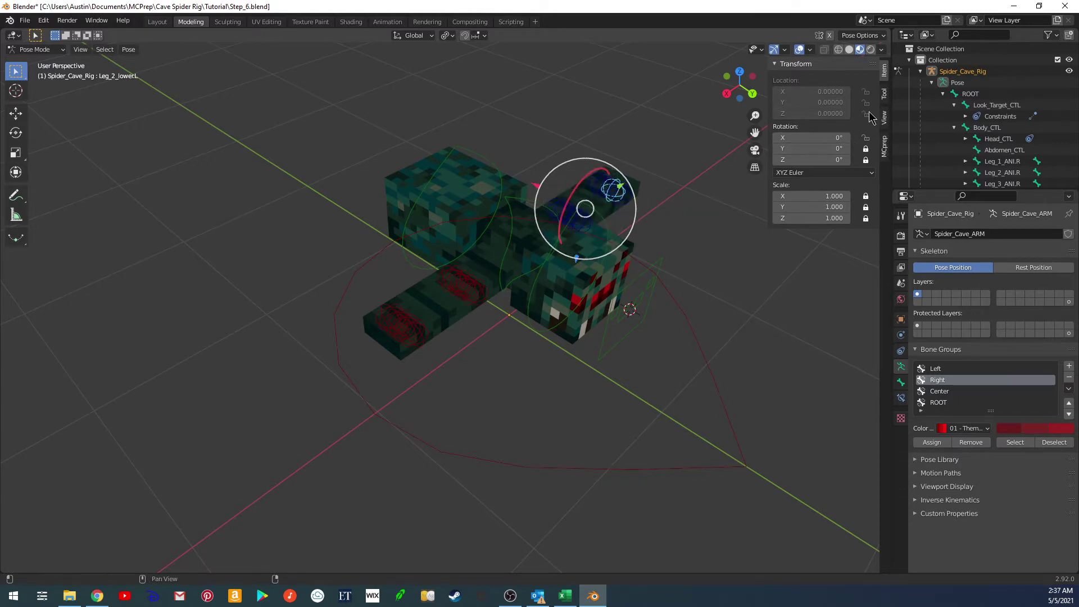
left_click(606, 188)
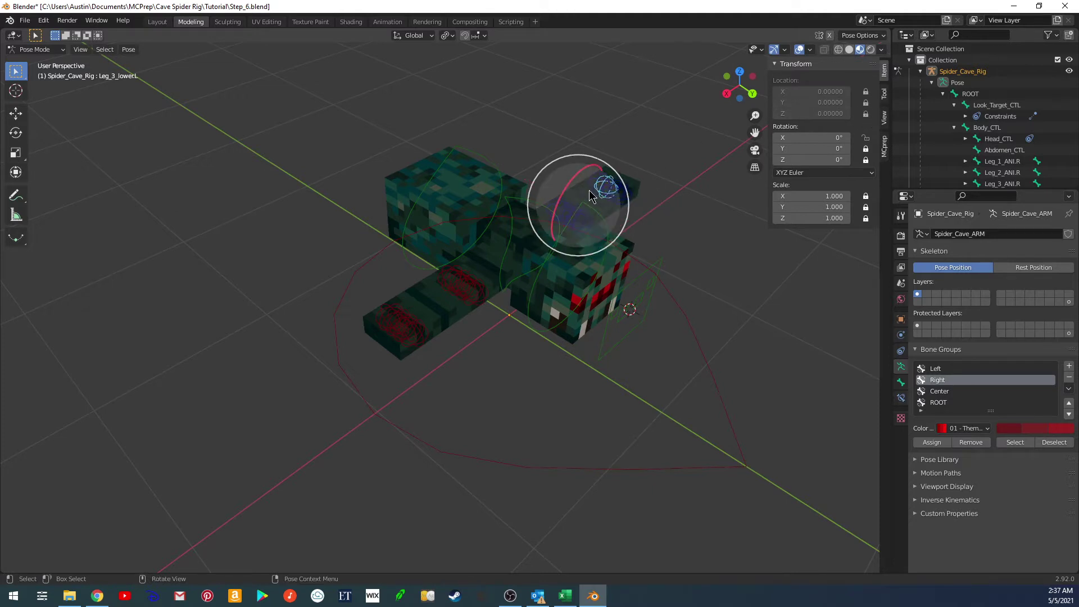
left_click(591, 188)
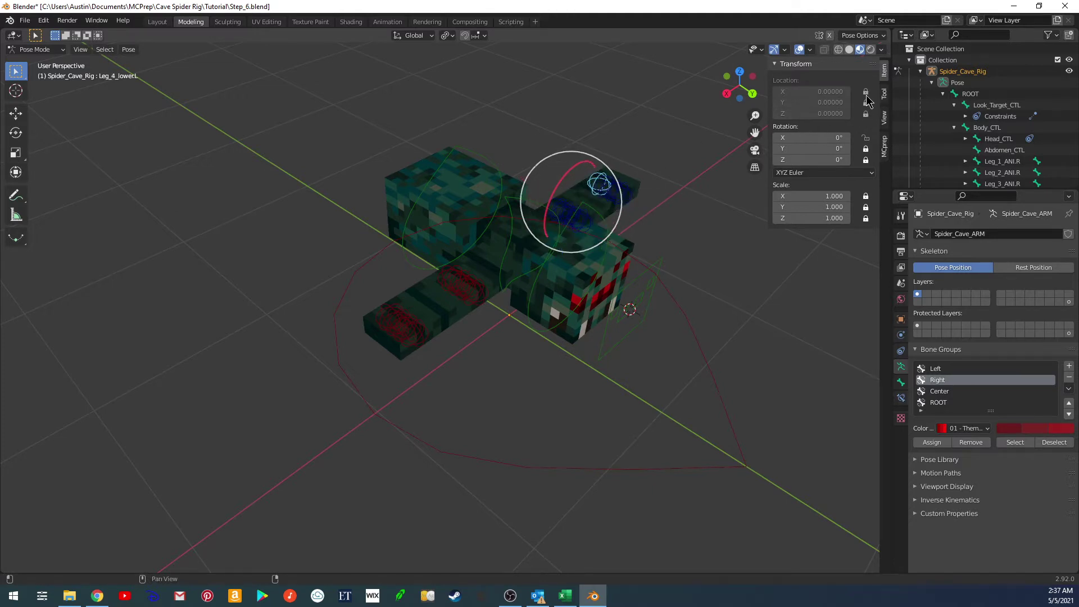
Show the last bone layer and check the transform locks on Leg_2_ANI.L, Leg_1_ANI.L and Leg_3_ANI.L
middle_click_drag(683, 205, 662, 260)
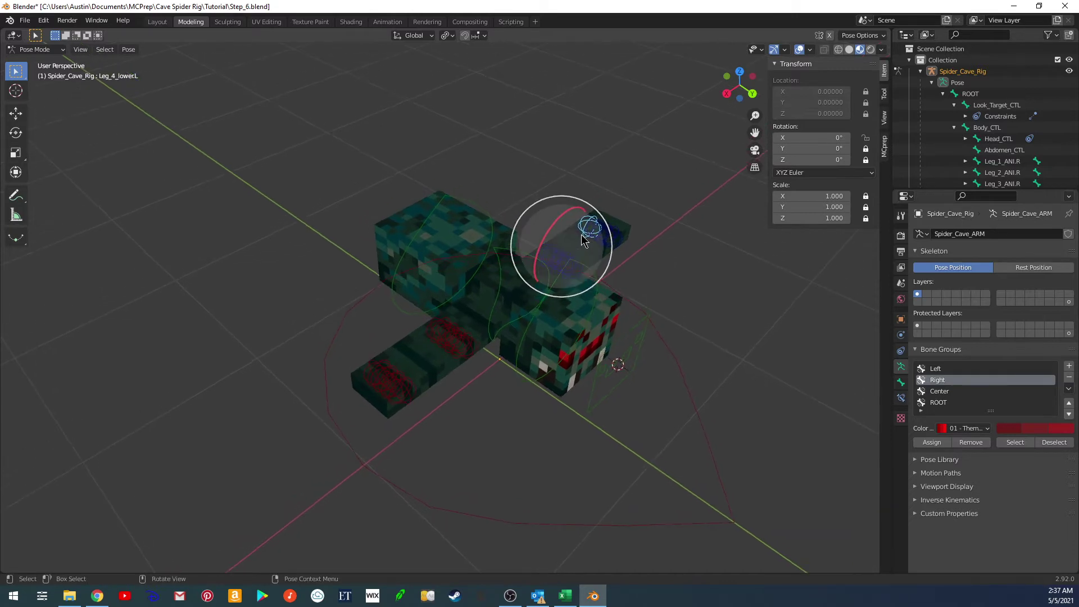
middle_click_drag(583, 240, 602, 250)
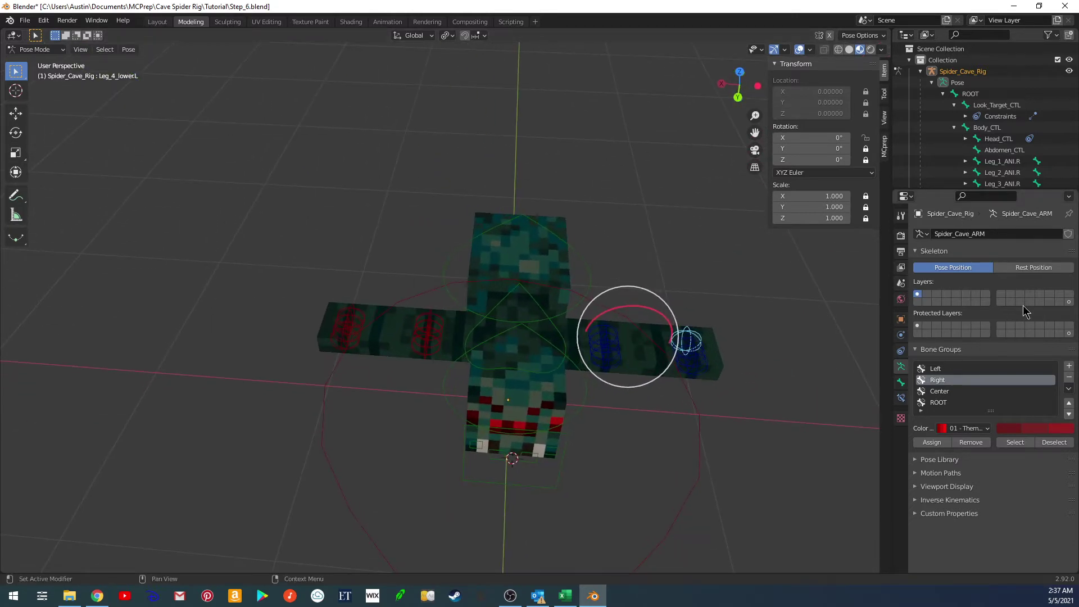
left_click(1068, 302)
left_click(603, 364)
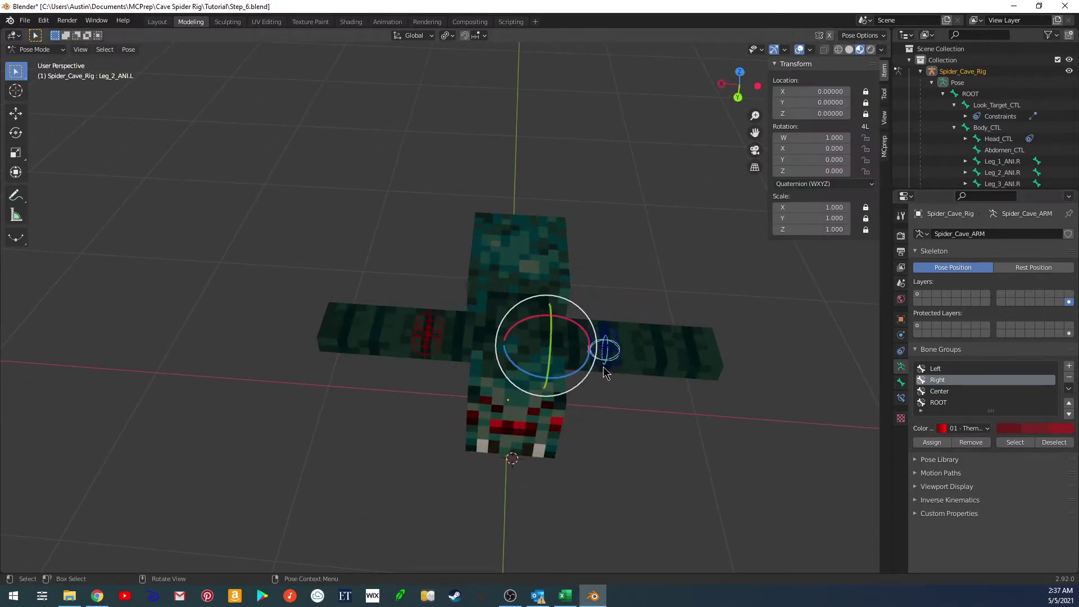
left_click(603, 367)
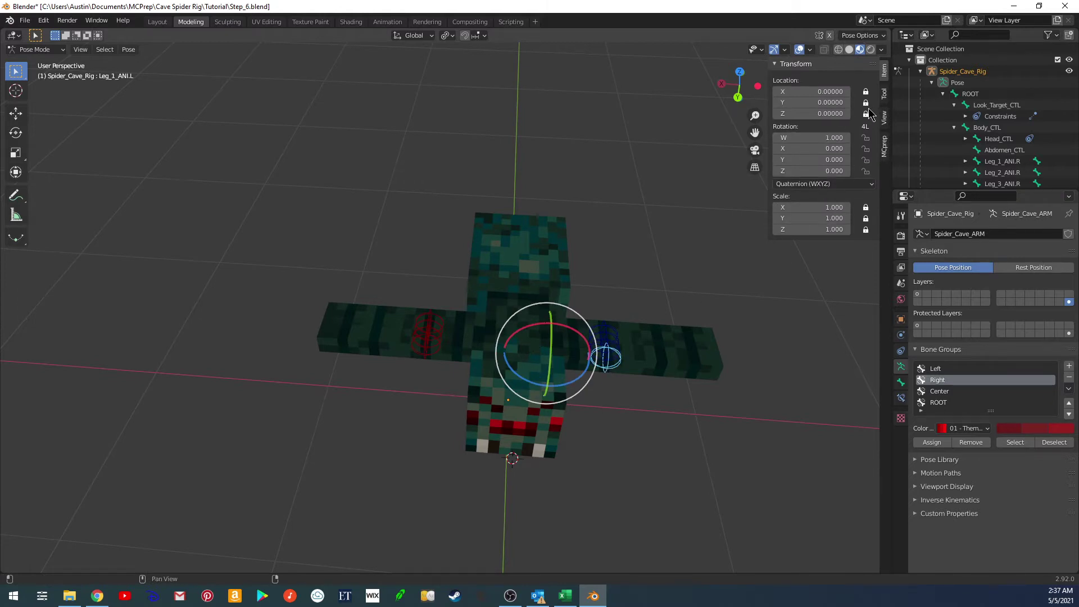
left_click(607, 333)
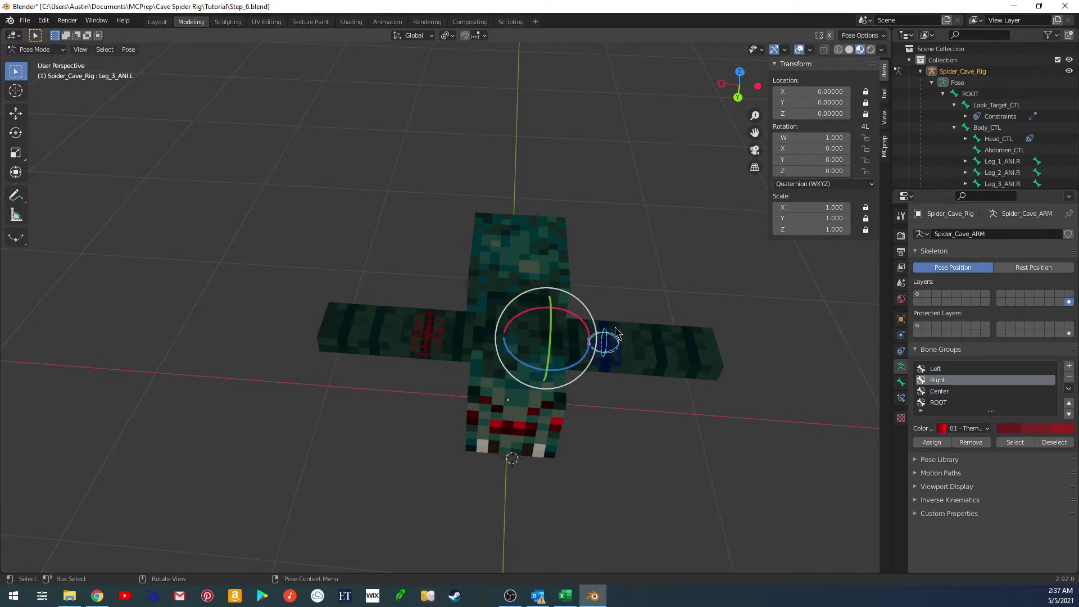
Return to the first bone layer and set the rotation mode of Leg_1_upper.R and Leg_2_upper.R to XYZ Euler
left_click(917, 293)
middle_click_drag(753, 314, 474, 380)
left_click(480, 353)
left_click(821, 185)
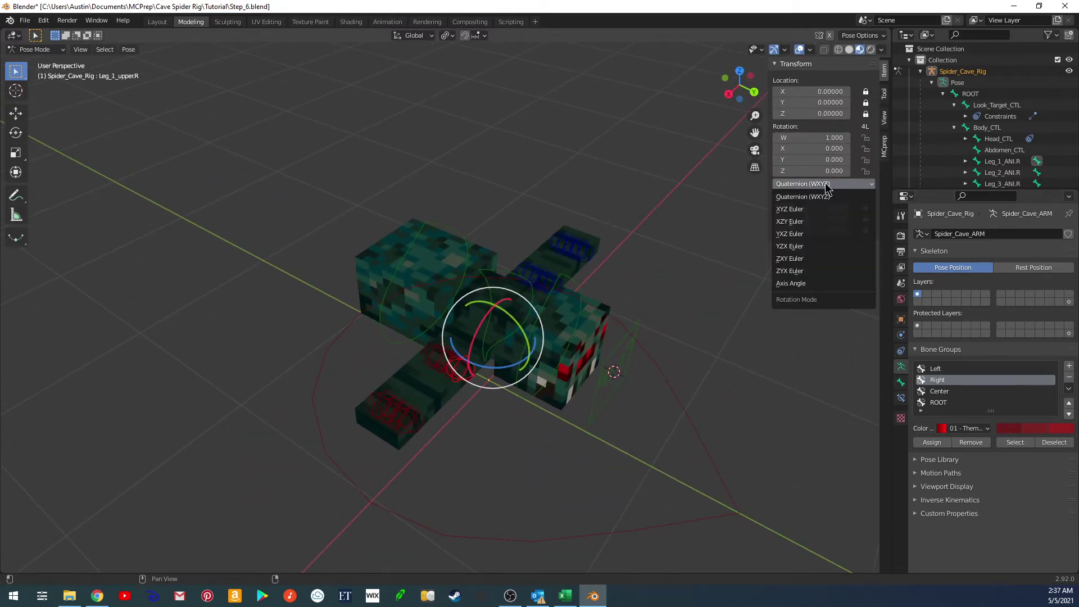
left_click(804, 222)
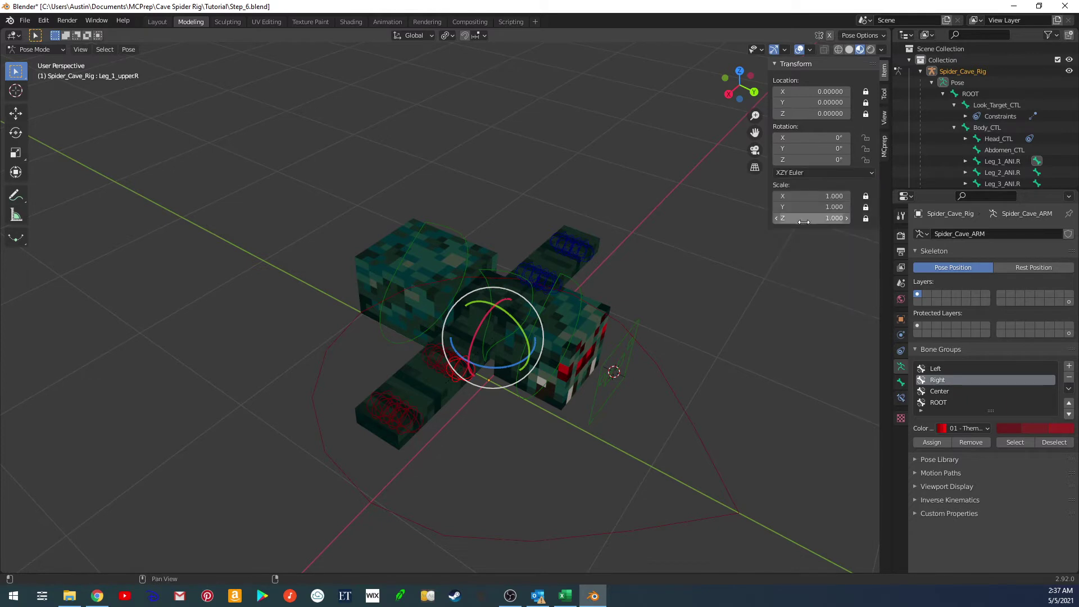
left_click(443, 374)
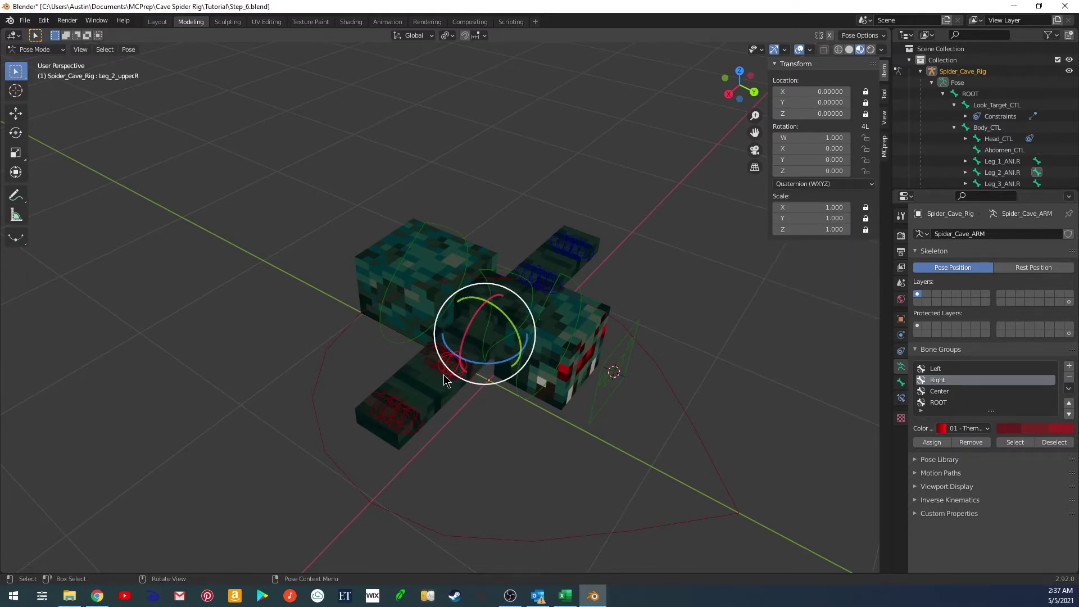
left_click(807, 184)
left_click(803, 222)
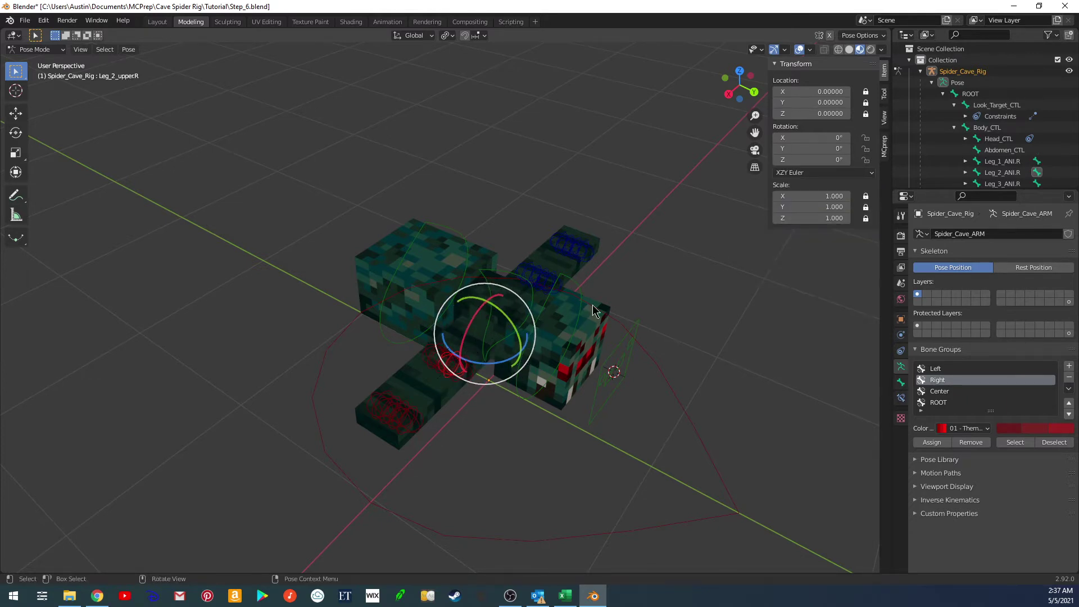
Set the rotation mode of Leg_3_upper.R and Leg_4_upper.R to XYZ Euler
left_click(437, 373)
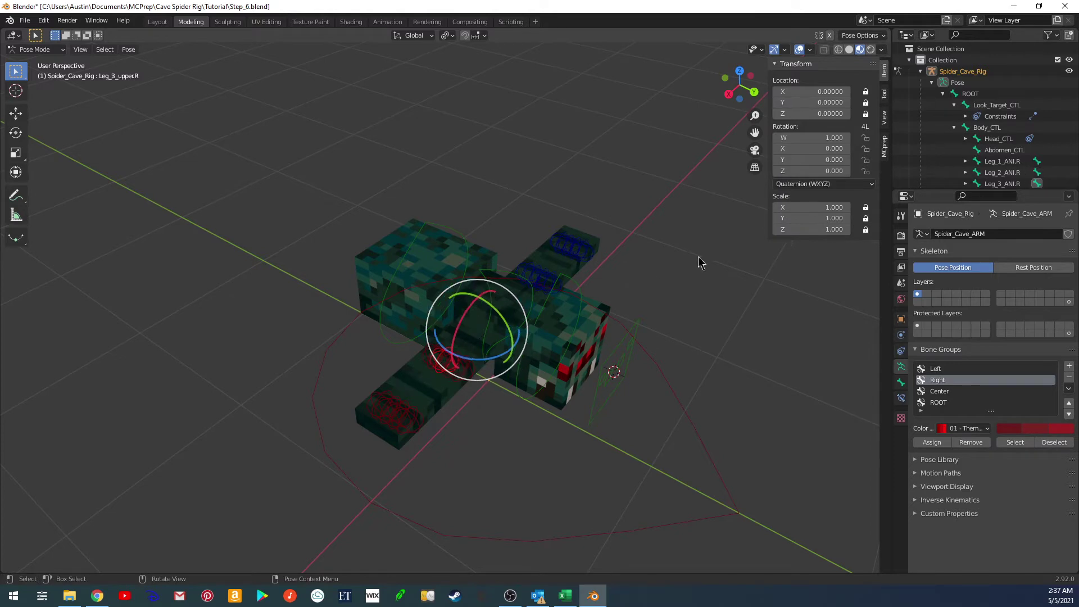
left_click(807, 184)
left_click(801, 221)
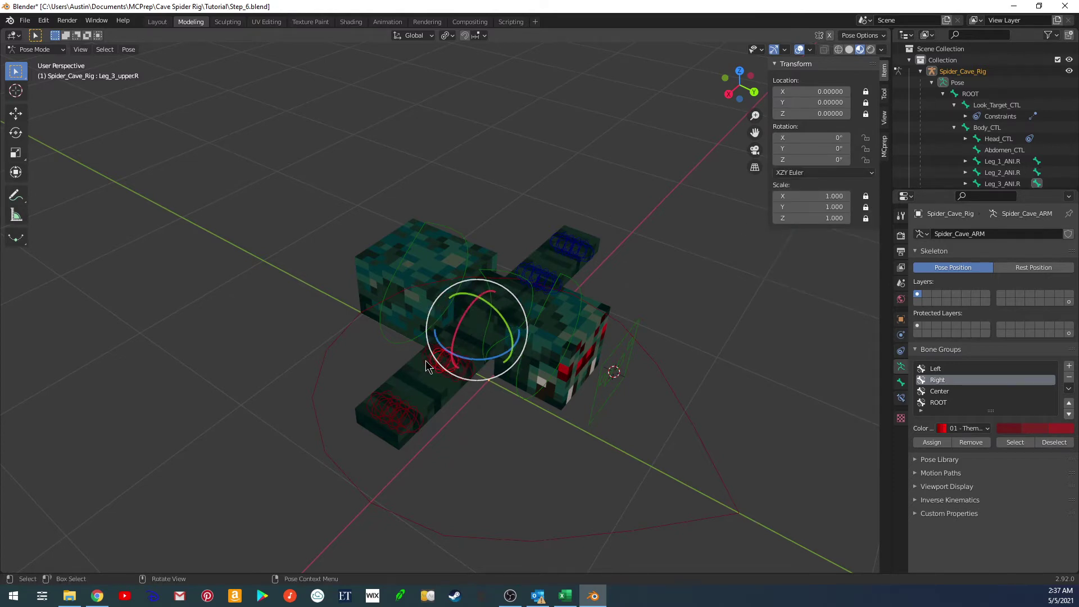
left_click(432, 372)
left_click(821, 184)
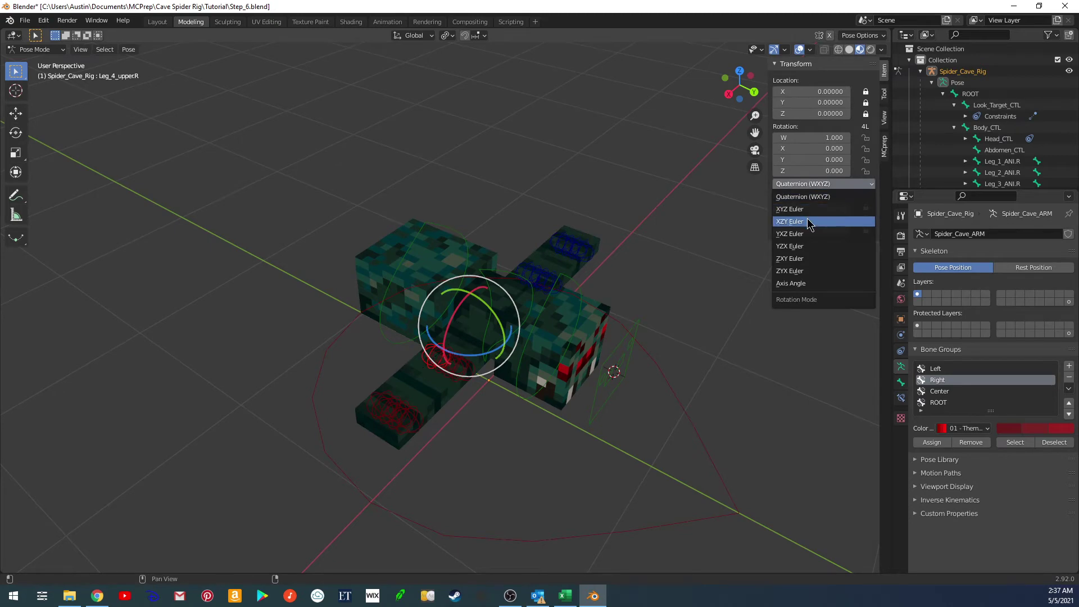
left_click(811, 221)
Set the rotation mode of Leg_1_upper.L and Leg_2_upper.L to XYZ Euler
middle_click_drag(494, 315, 516, 403)
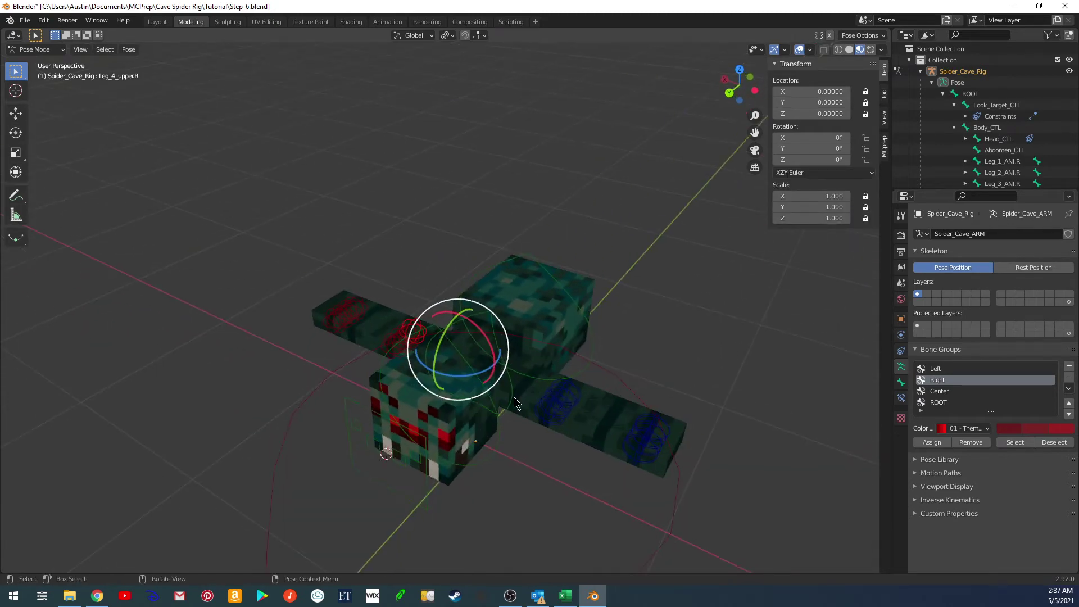
left_click(548, 424)
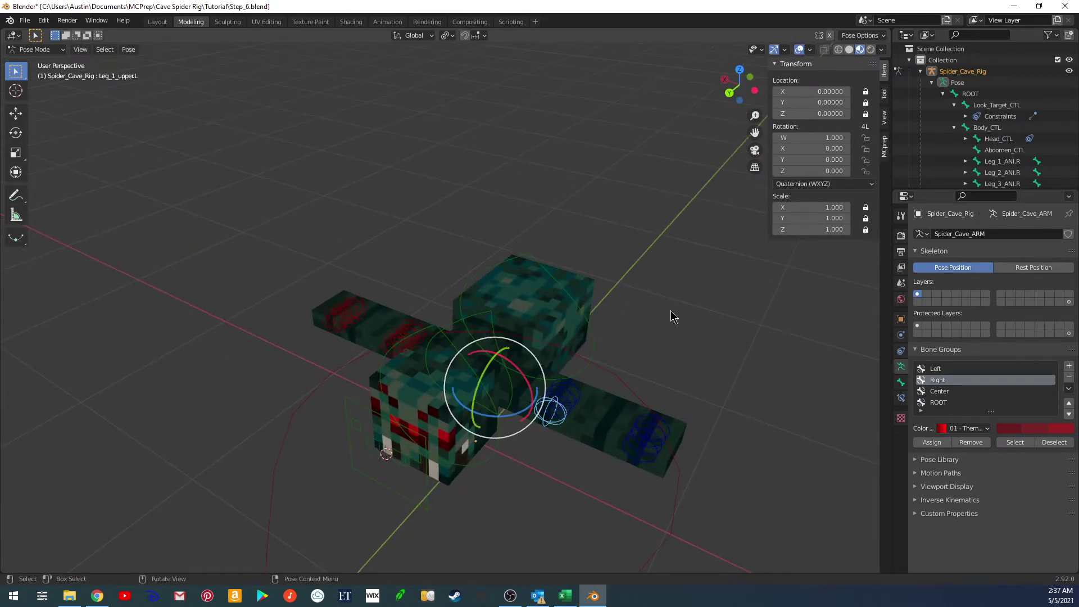
left_click(815, 185)
left_click(809, 222)
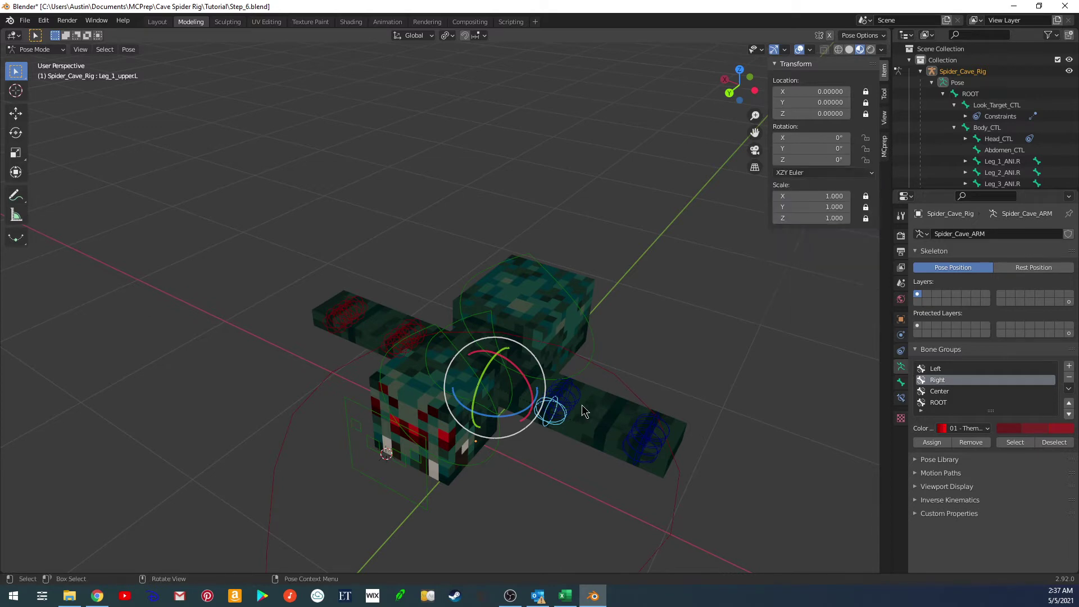
left_click(568, 417)
left_click(812, 184)
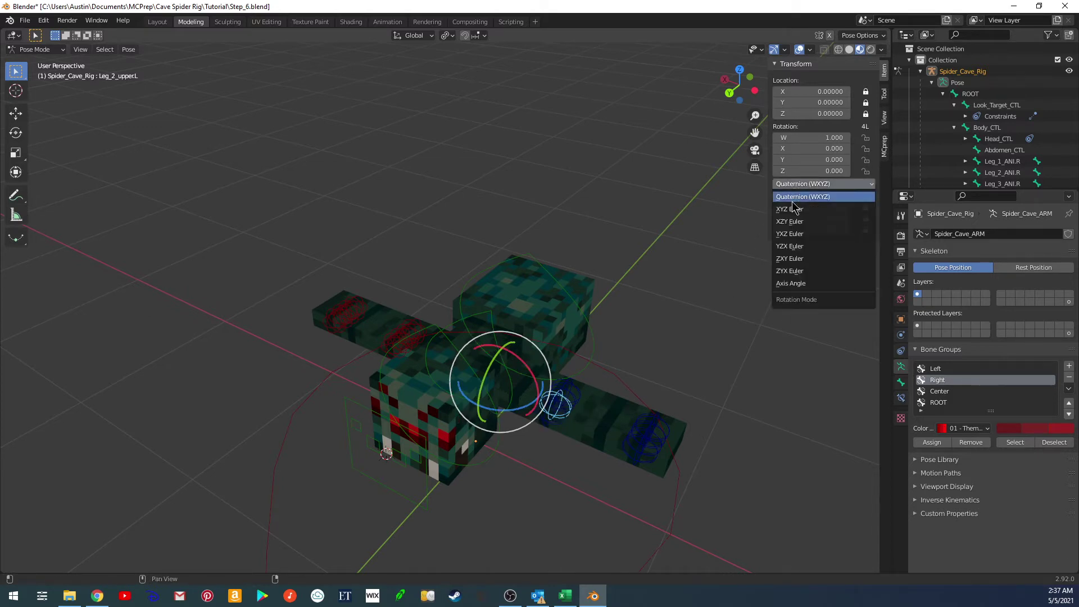
left_click(799, 221)
Set the rotation mode of Leg_3_upper.L and Leg_4_upper.L to XYZ Euler
left_click(579, 407)
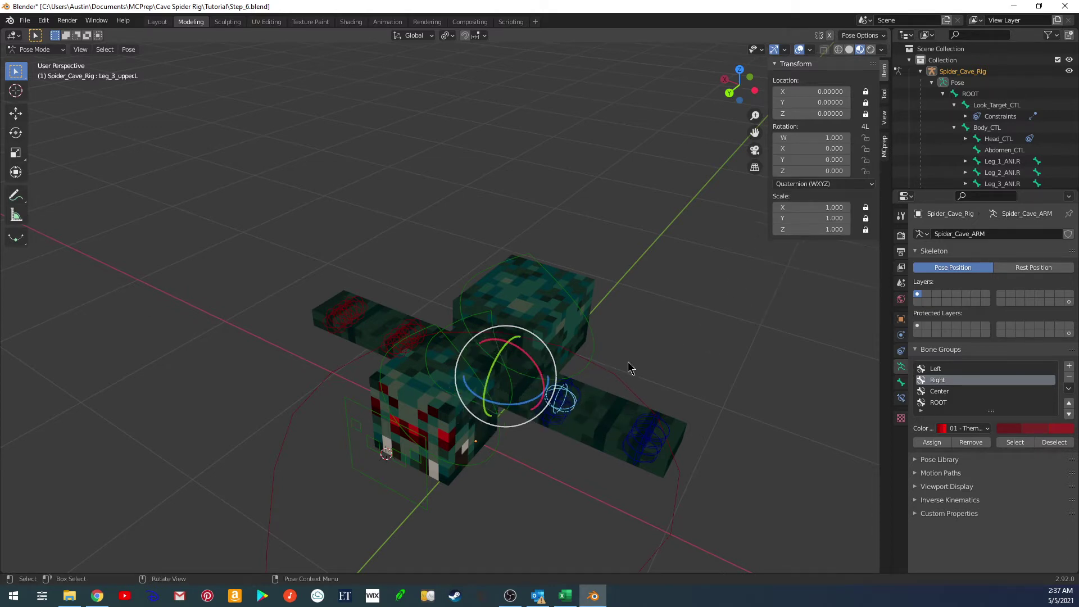
left_click(807, 185)
left_click(798, 220)
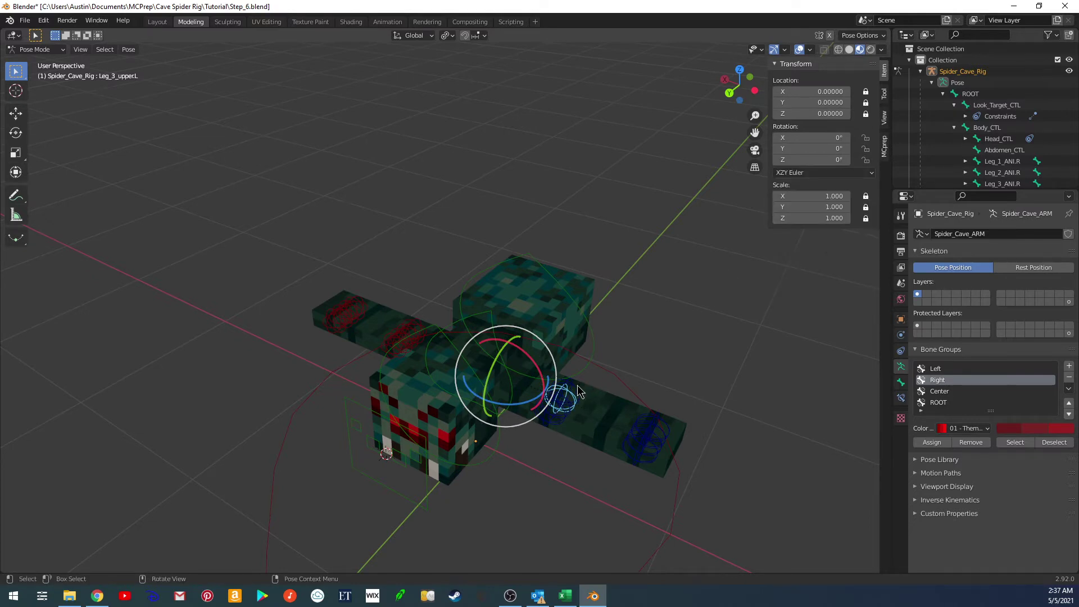
left_click(580, 393)
left_click(812, 184)
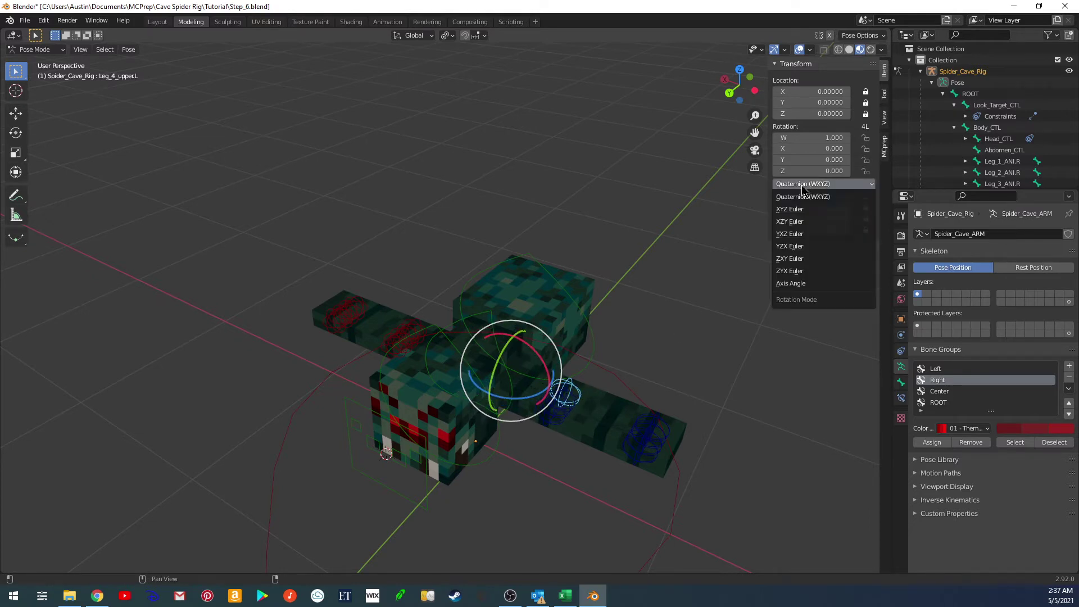
left_click(796, 221)
Deselect all bones and show only the last bone layer, which holds the leg ANI bones
middle_click_drag(675, 294, 624, 232)
left_click(682, 298)
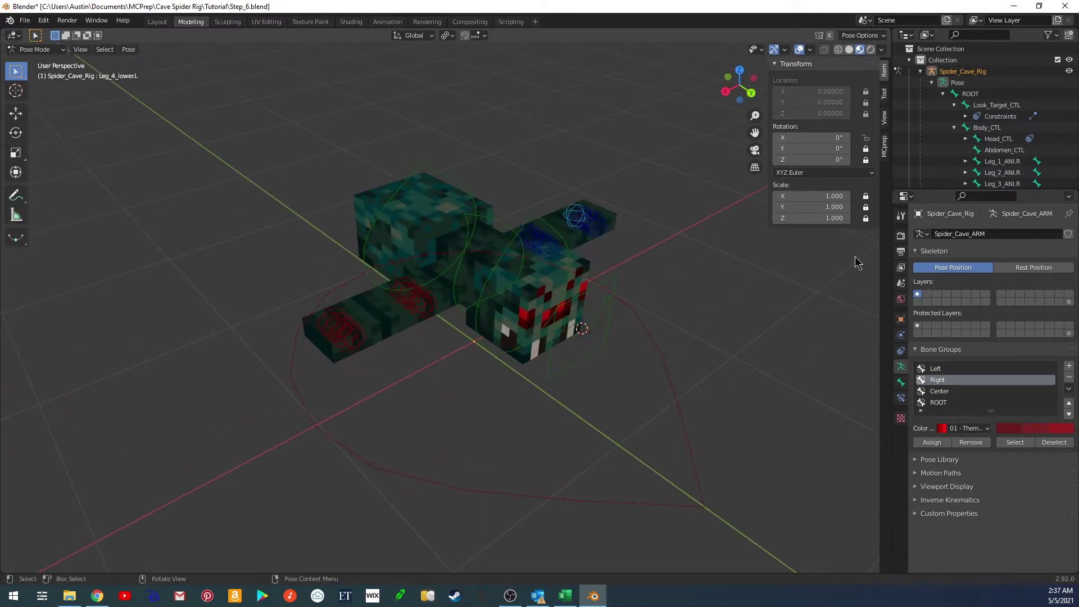
left_click(1069, 302)
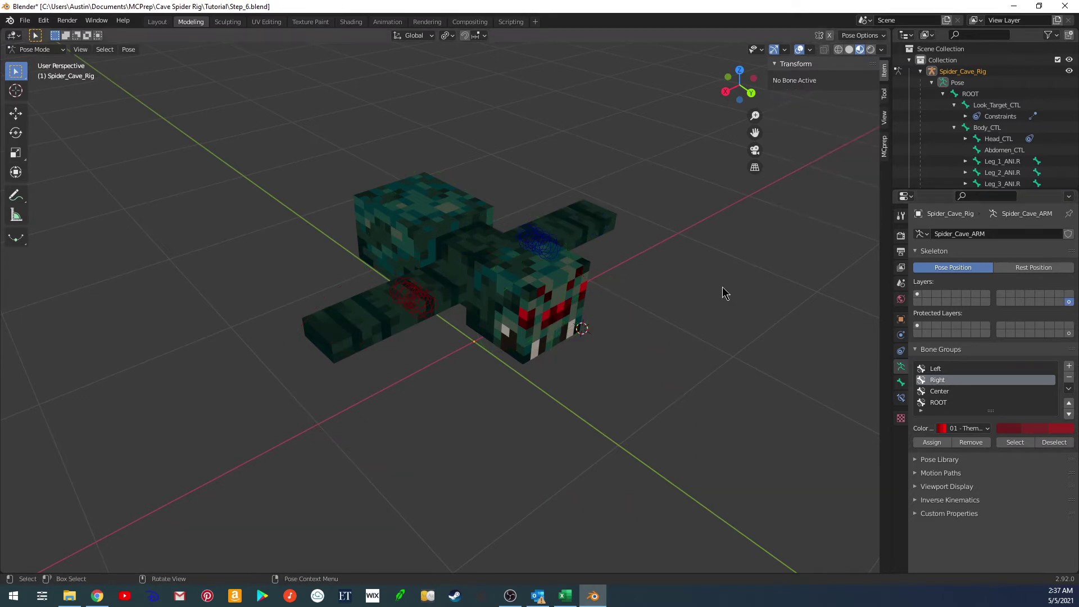
Set the rotation mode of Leg_4_ANI.R and Leg_3_ANI.R to XZY Euler
left_click(390, 301)
middle_click_drag(771, 173, 794, 193, "shift")
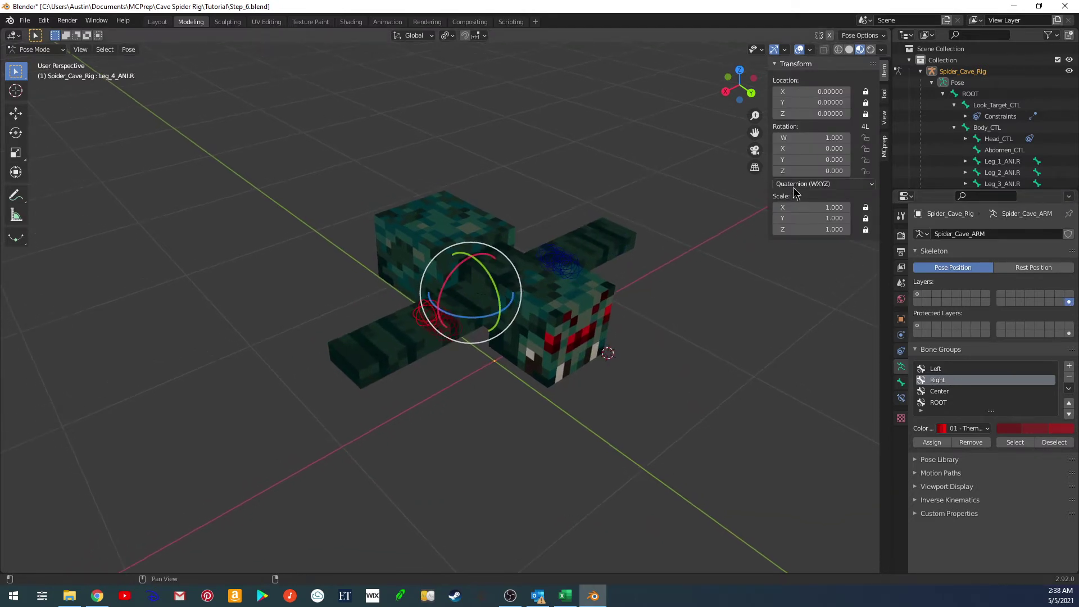
left_click(794, 185)
left_click(802, 216)
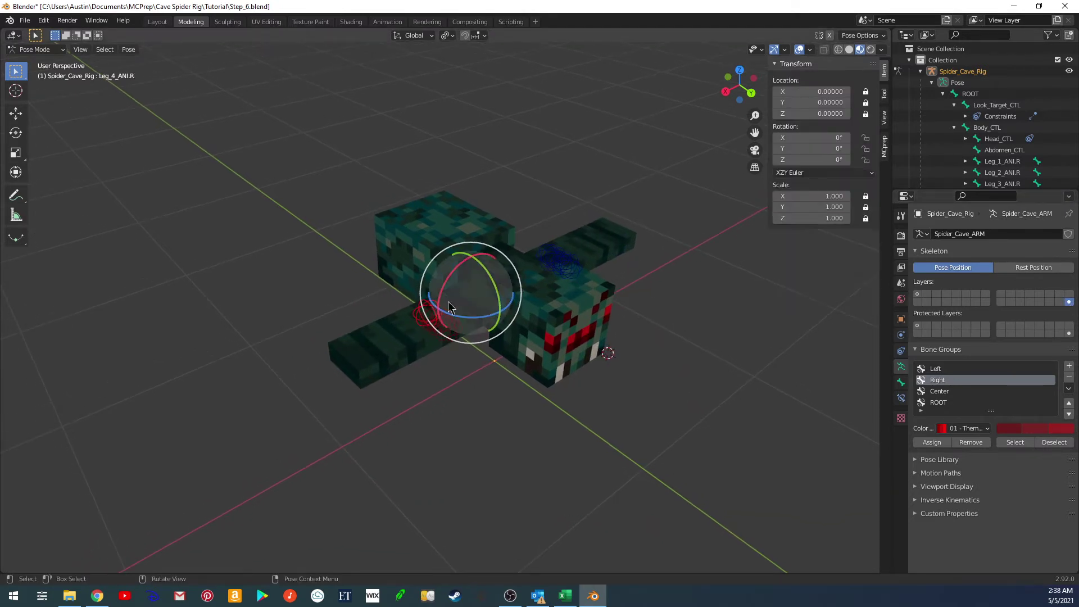
left_click(422, 330)
left_click(803, 184)
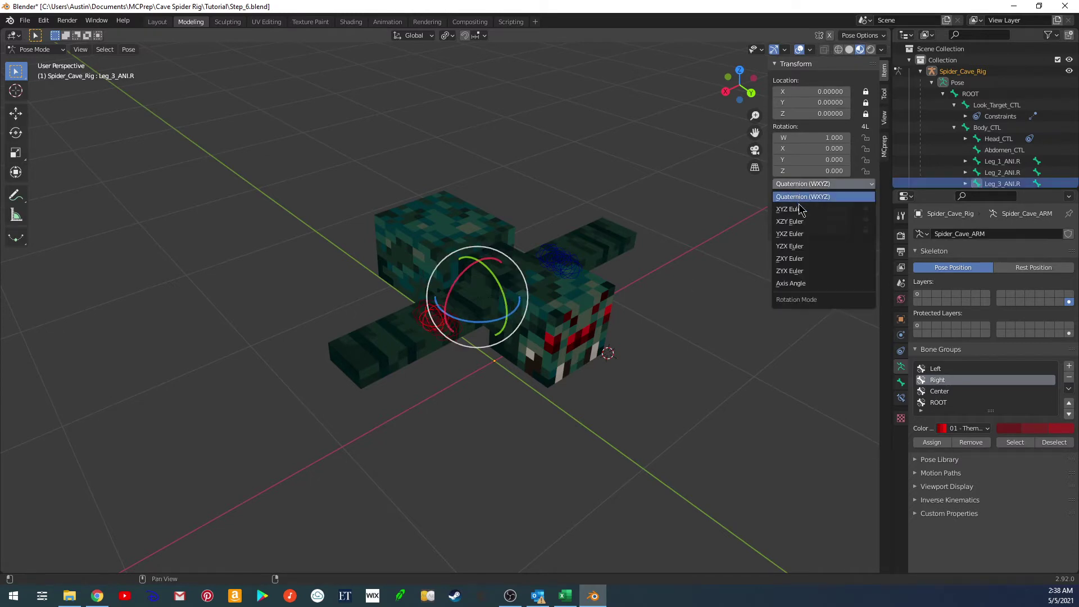
left_click(803, 216)
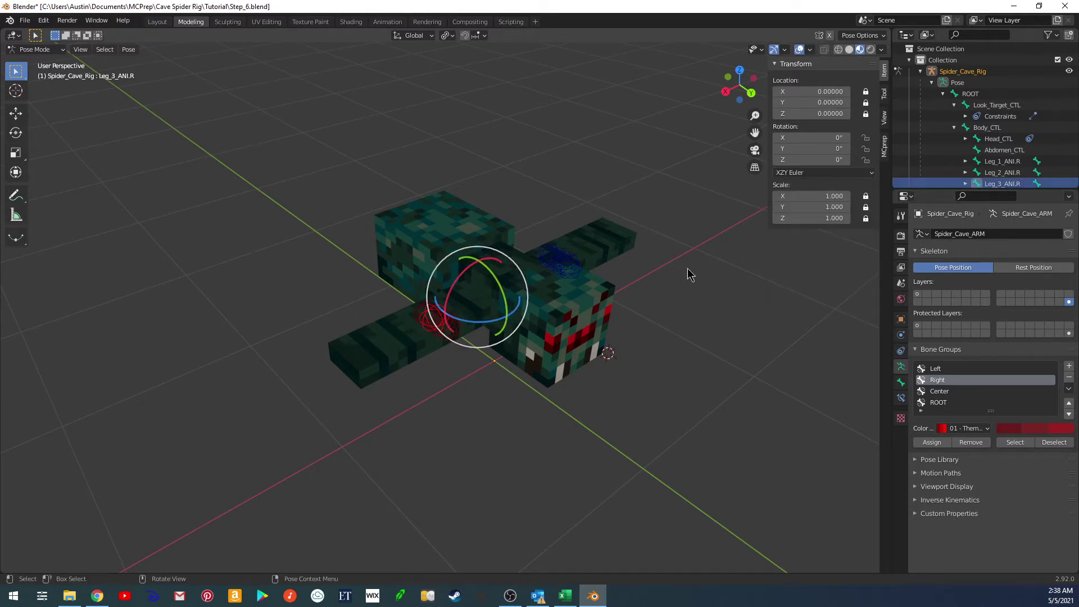
Set the rotation mode of Leg_2_ANI.R and Leg_1_ANI.R to XZY Euler
left_click(431, 333)
left_click(794, 184)
left_click(790, 221)
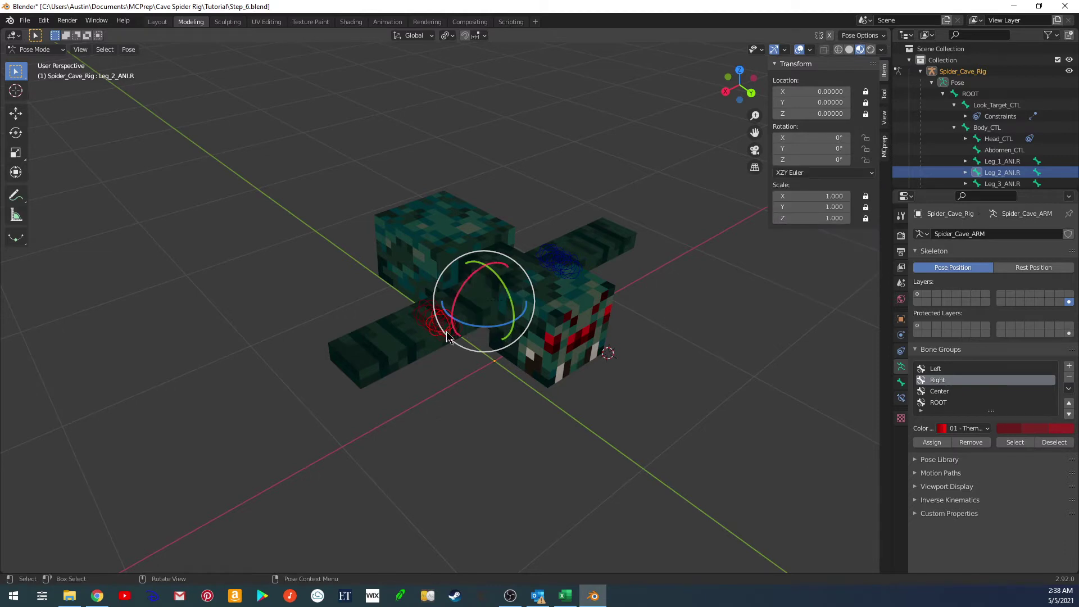
left_click(437, 342)
left_click(804, 183)
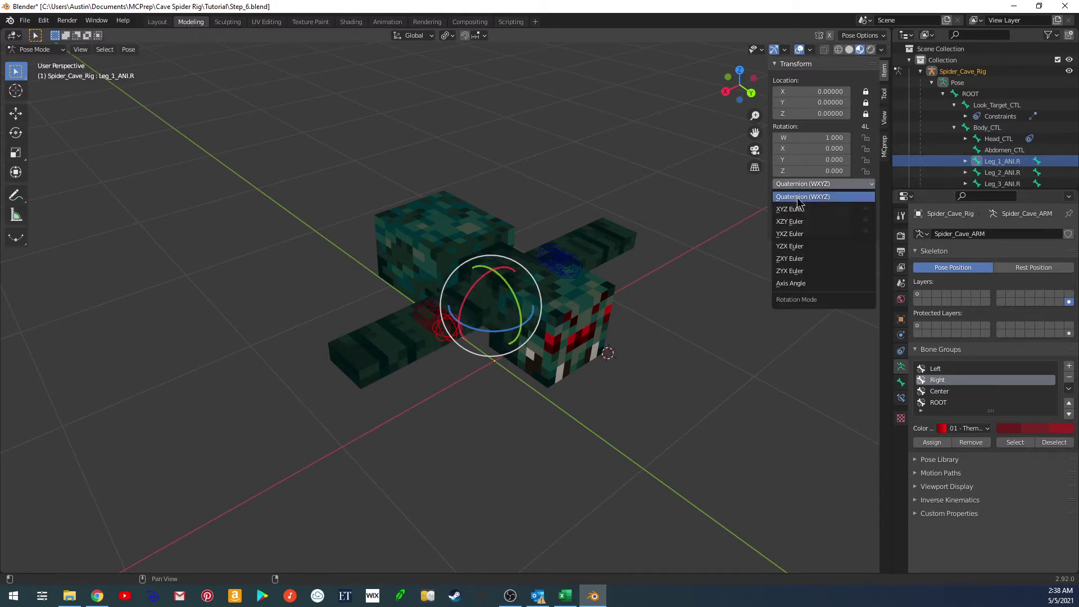
left_click(802, 223)
Set the rotation mode of Leg_1_ANI.L and Leg_2_ANI.L to XZY Euler
mouse_move(457, 390)
middle_mouse_down()
mouse_move(530, 378)
mouse_move(429, 381)
mouse_move(471, 398)
middle_mouse_up()
left_click(578, 373)
middle_click_drag(578, 373, 612, 378)
left_click(804, 184)
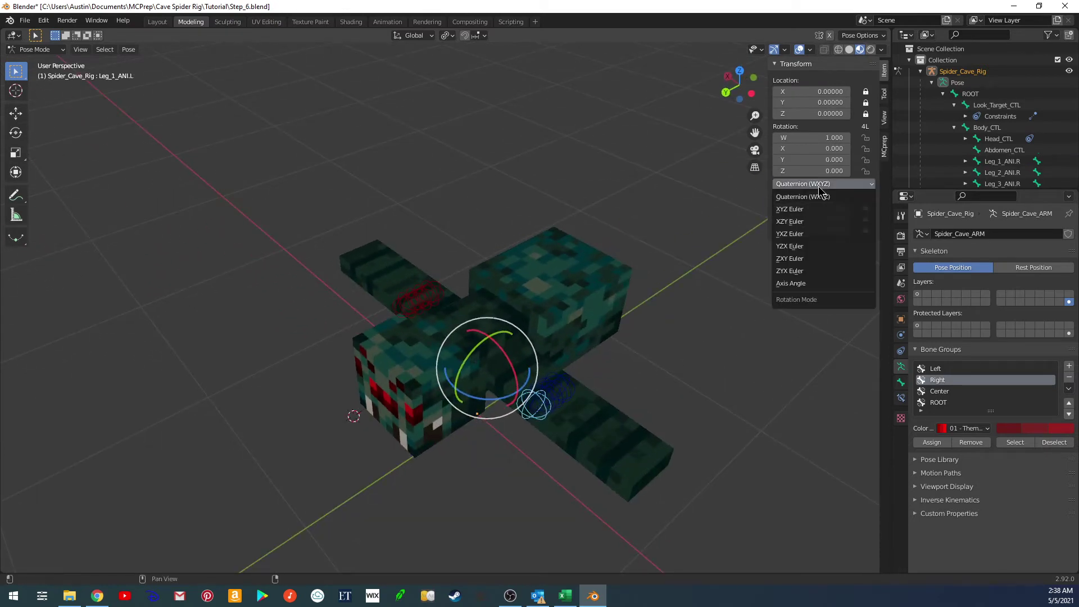
left_click(801, 221)
left_click(558, 409)
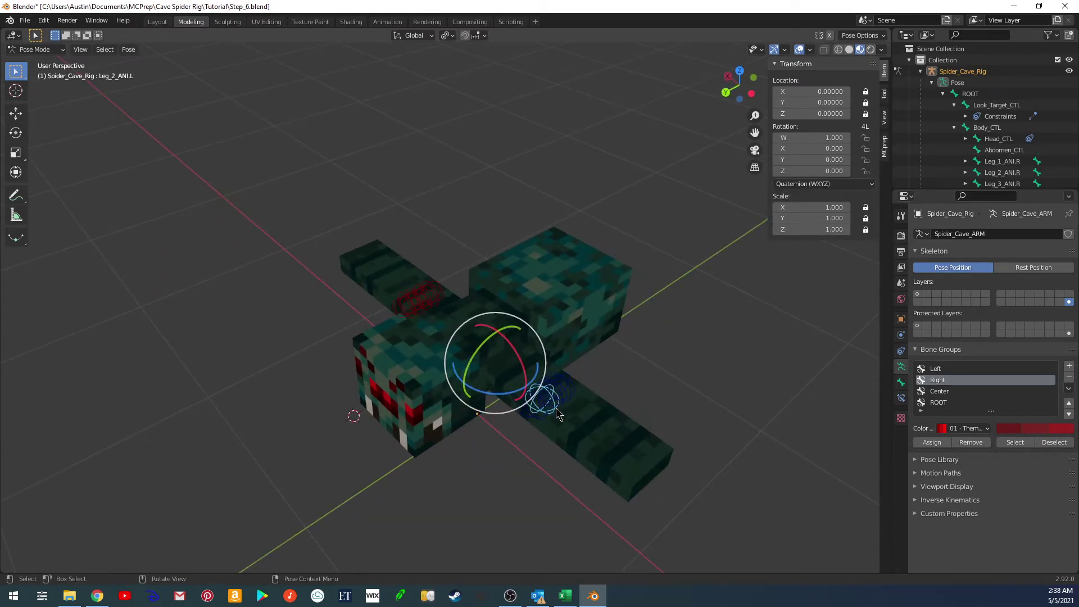
left_click(804, 184)
left_click(801, 221)
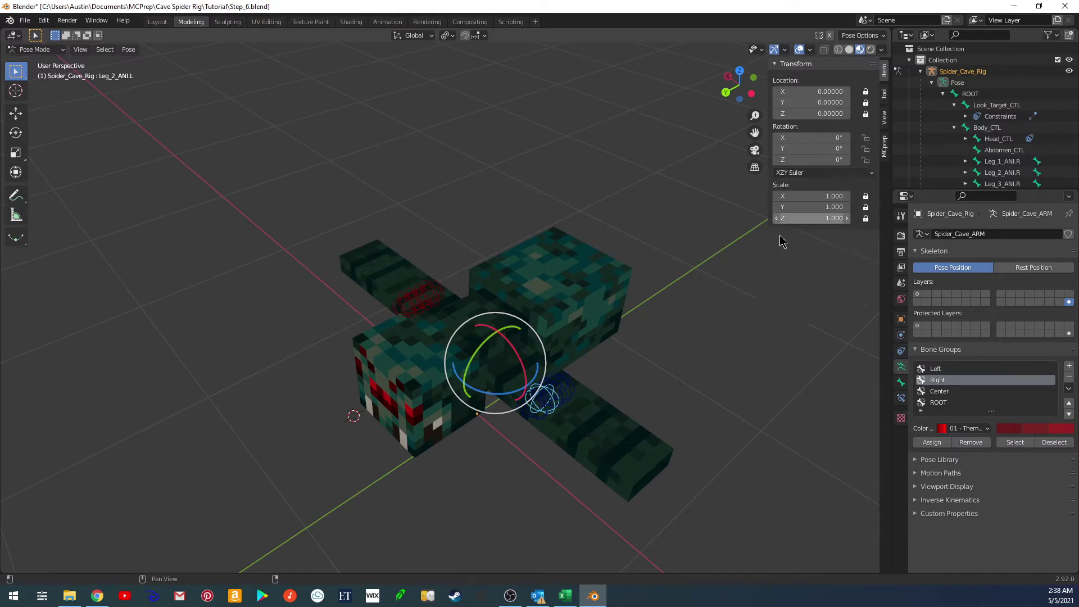
Set the rotation mode of Leg_3_ANI.L and Leg_4_ANI.L to XZY Euler
left_click(565, 416)
left_click(803, 183)
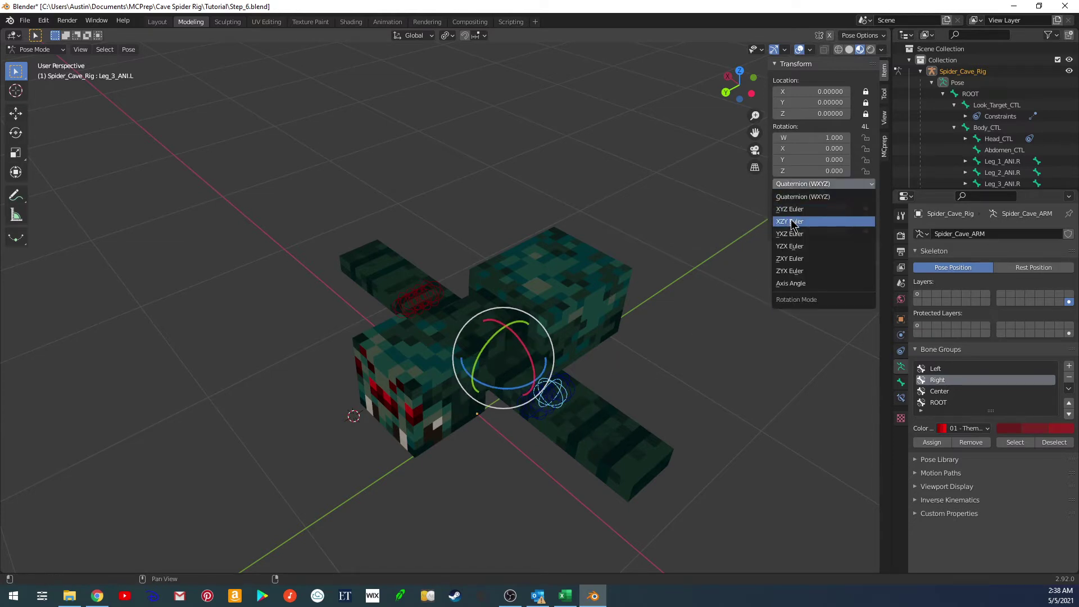
left_click(576, 395)
left_click(803, 183)
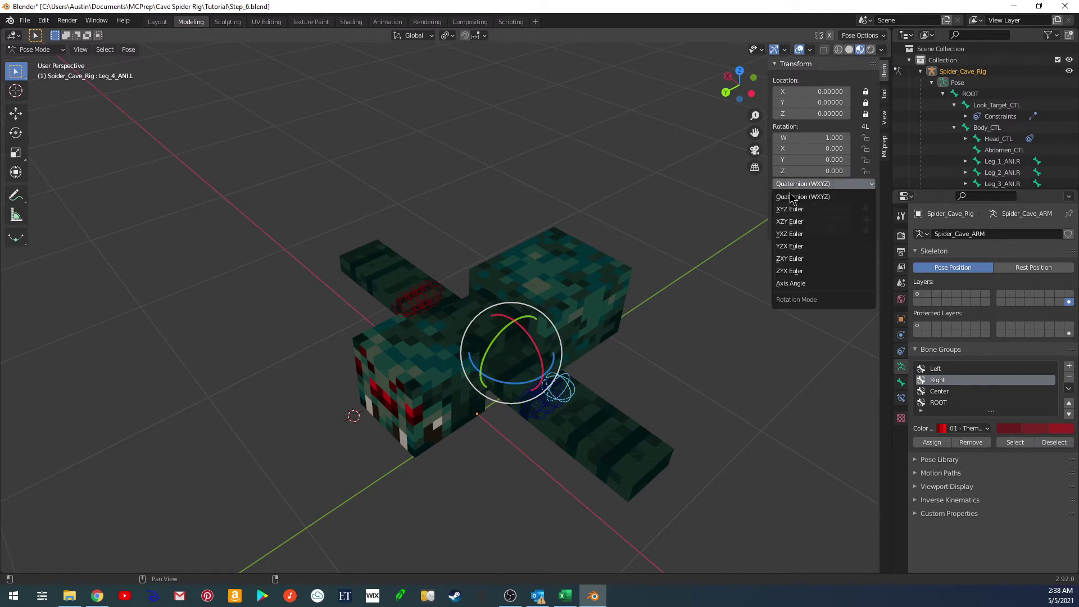
left_click(802, 222)
Show only the first bone layer with the main controls and set Abdomen_CTL's rotation mode to XZY Euler
middle_click_drag(598, 379, 650, 354)
left_click(632, 361)
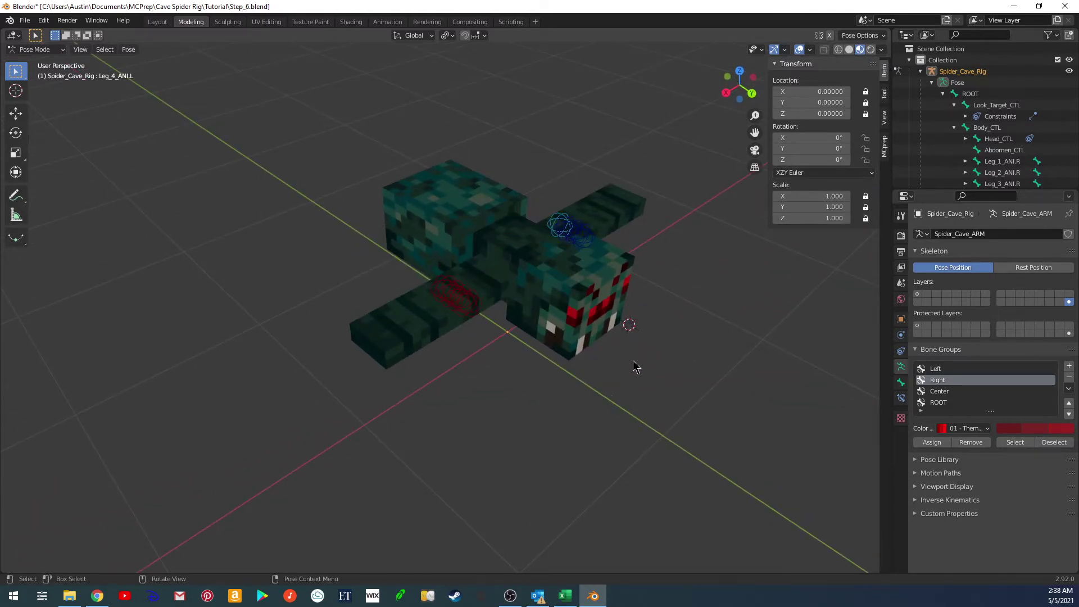
left_click(917, 294)
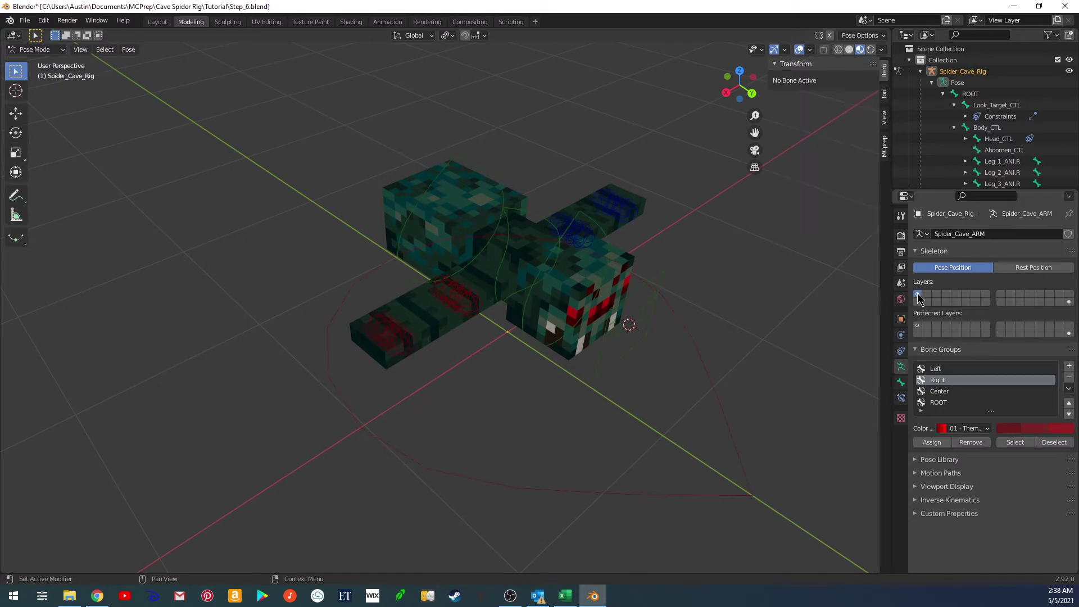
left_click(484, 173)
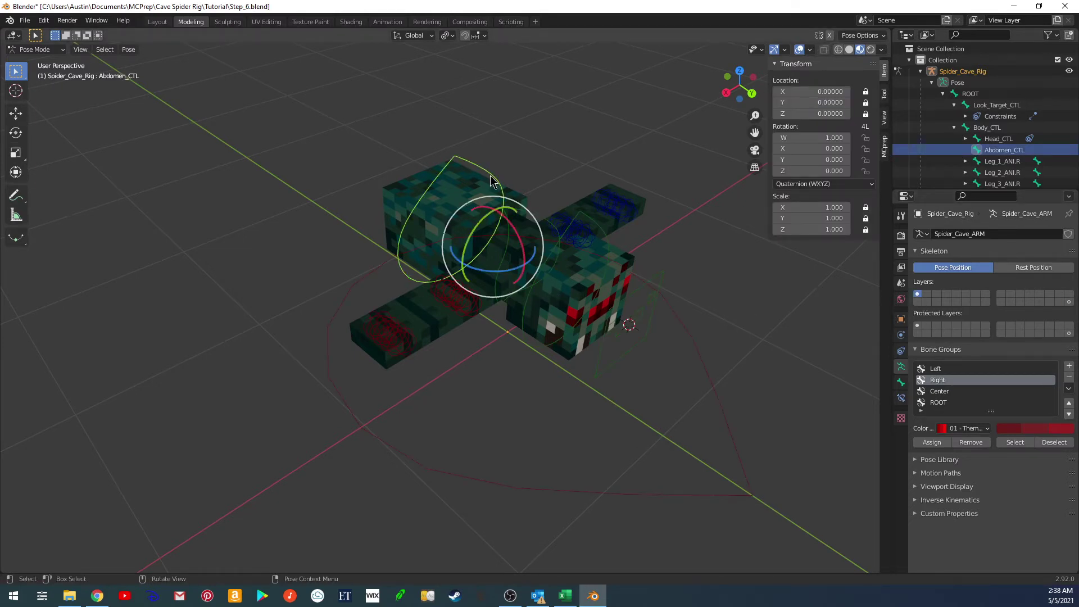
left_click(779, 185)
left_click(789, 218)
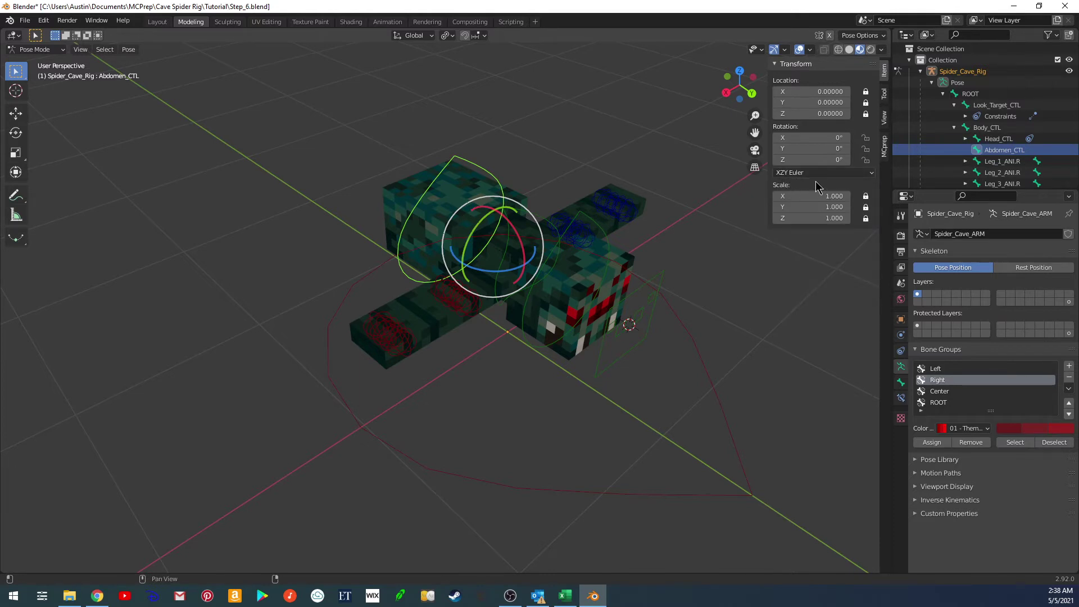
Set the rotation mode of Head_CTL and Look_Target_CTL to XZY Euler
left_click(507, 251)
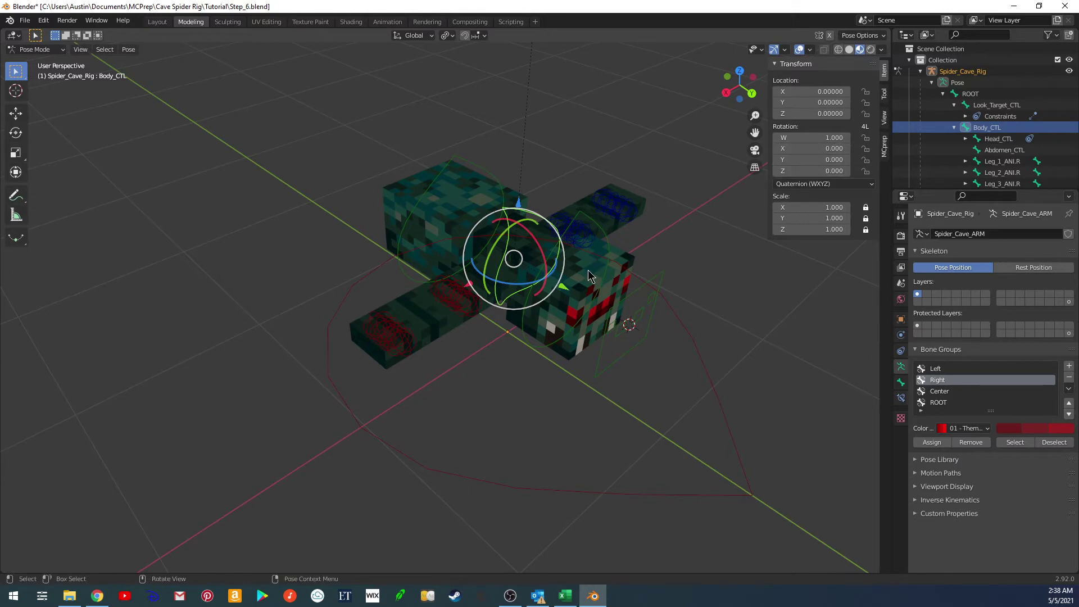
left_click(584, 218)
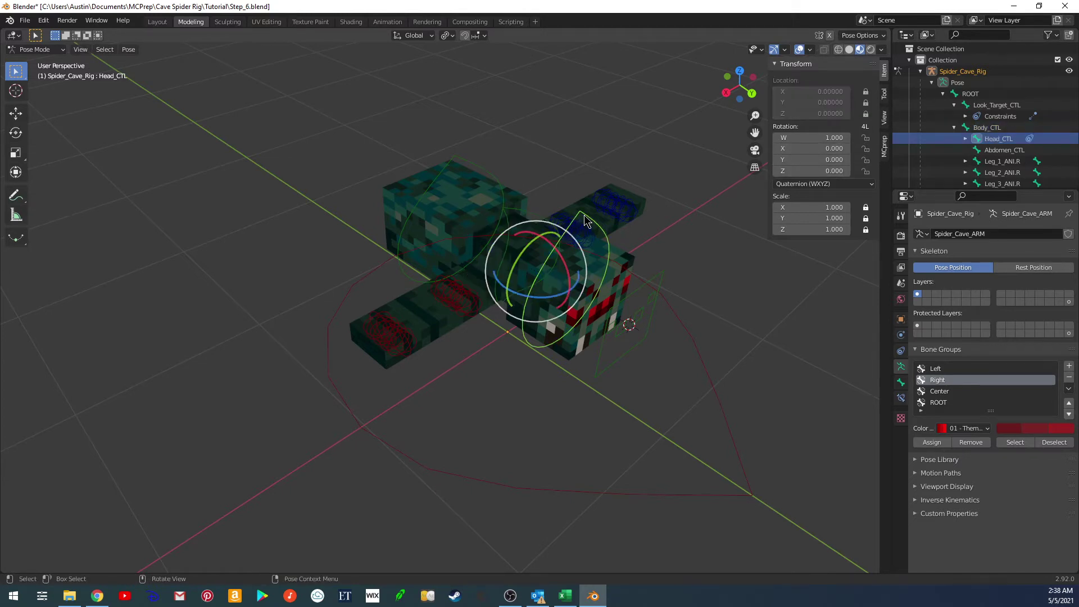
left_click(809, 185)
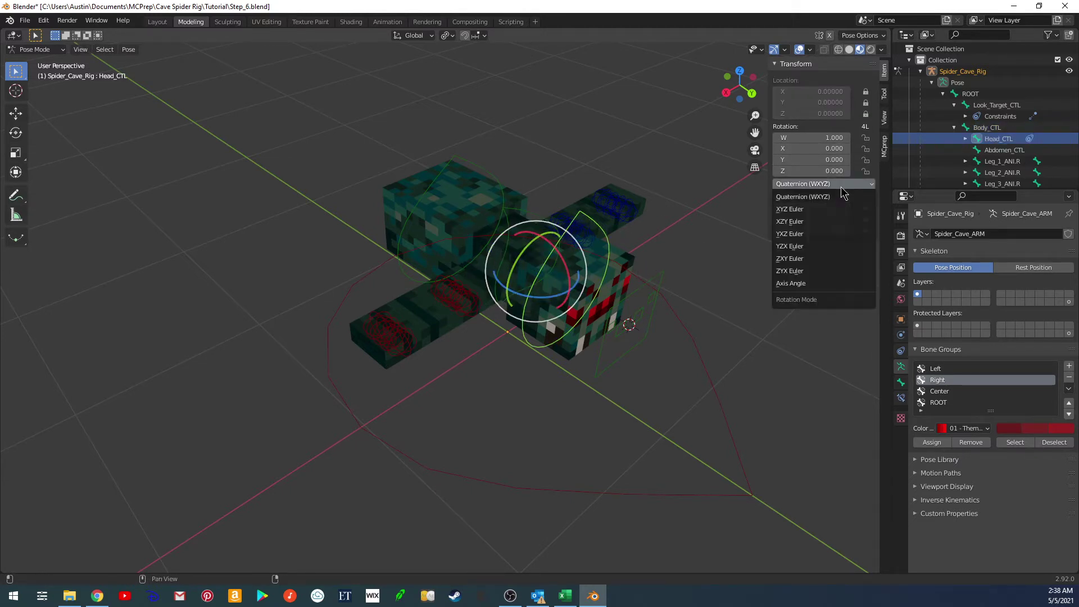
left_click(793, 222)
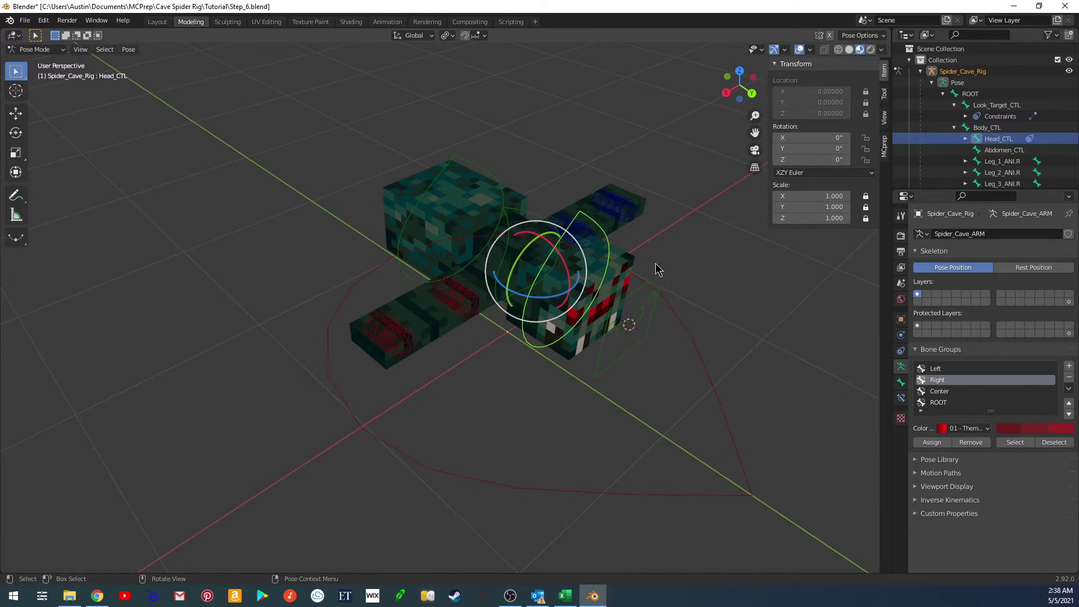
left_click(659, 280)
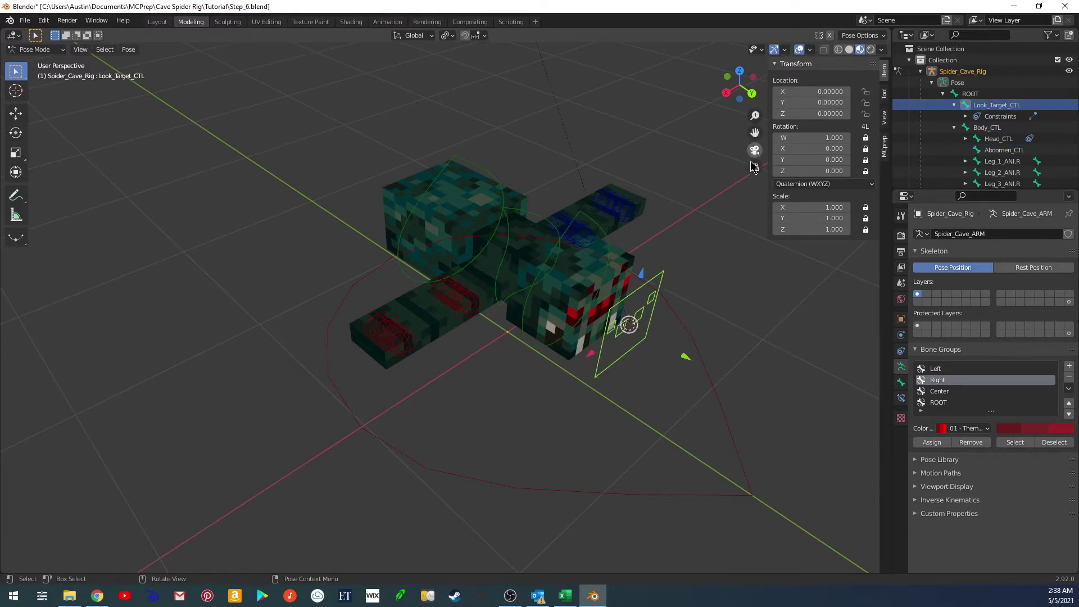
left_click(792, 188)
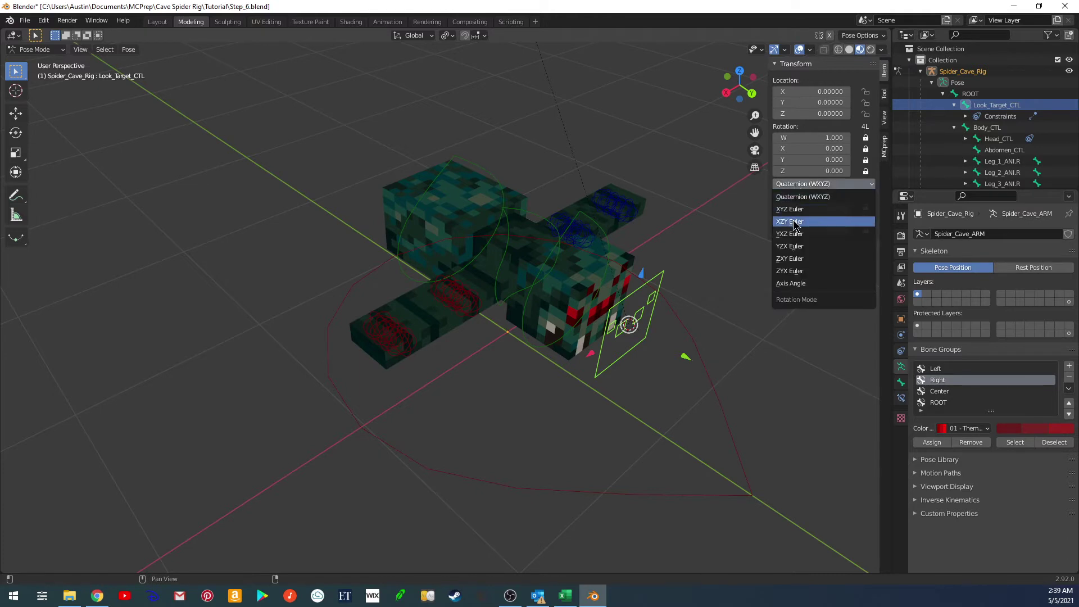
left_click(792, 219)
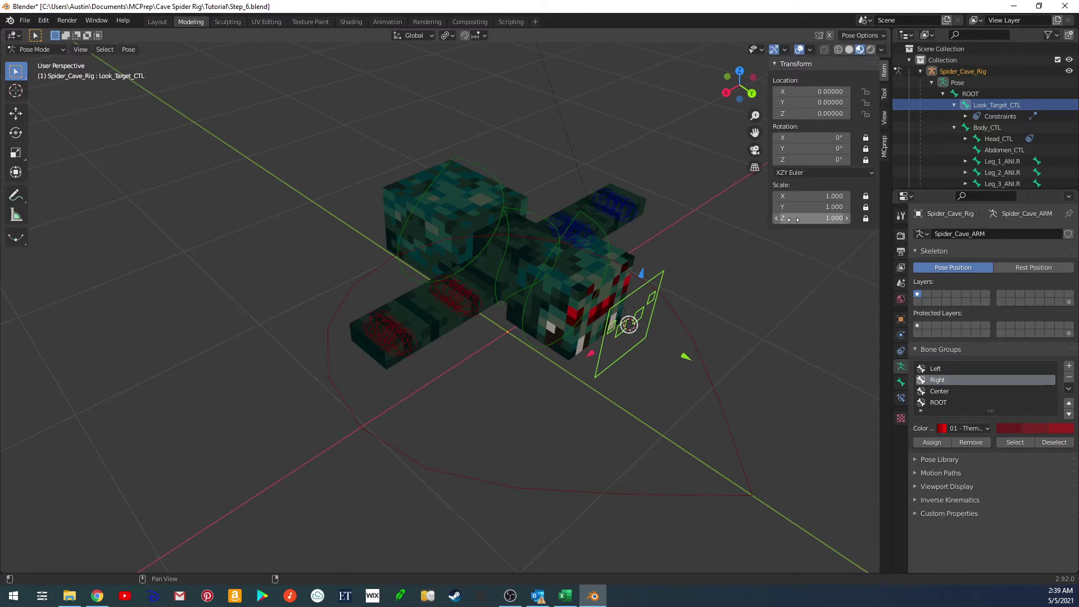
Check the rotation modes of Head_CTL and ROOT, and show only the last bone layer holding the leg ANI bones
left_click(611, 250)
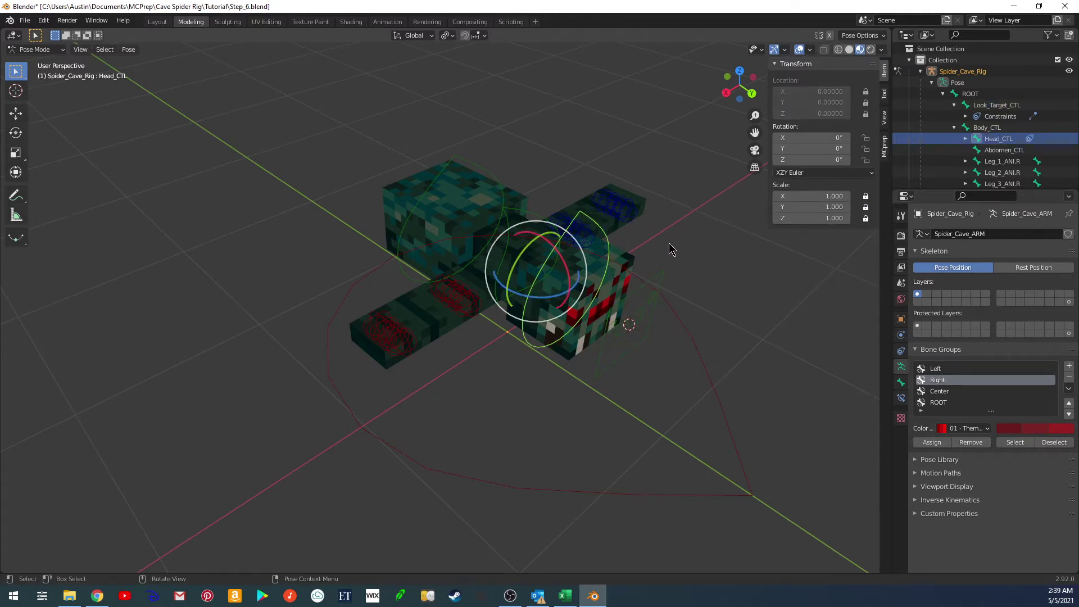
middle_click_drag(669, 243, 643, 240)
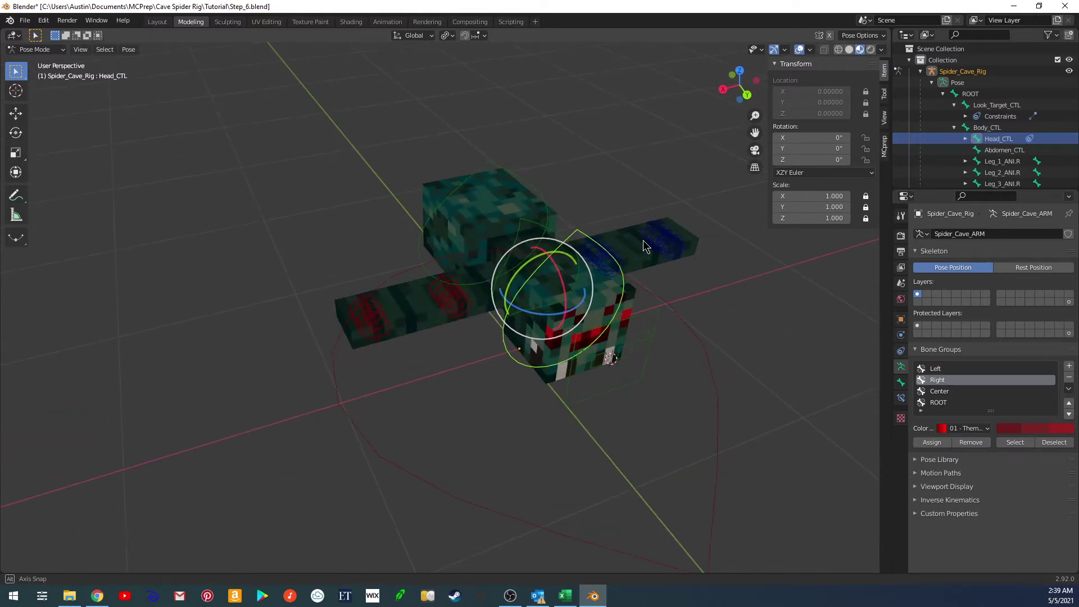
left_click(707, 354)
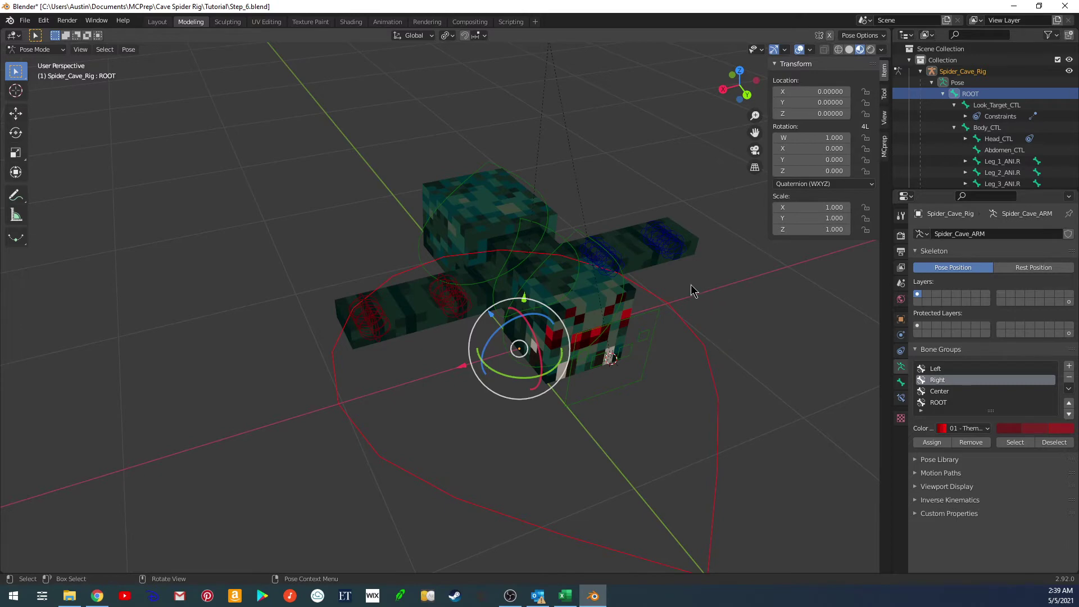
middle_click_drag(664, 251, 707, 261)
left_click(707, 261)
middle_click_drag(662, 294, 657, 268, "shift")
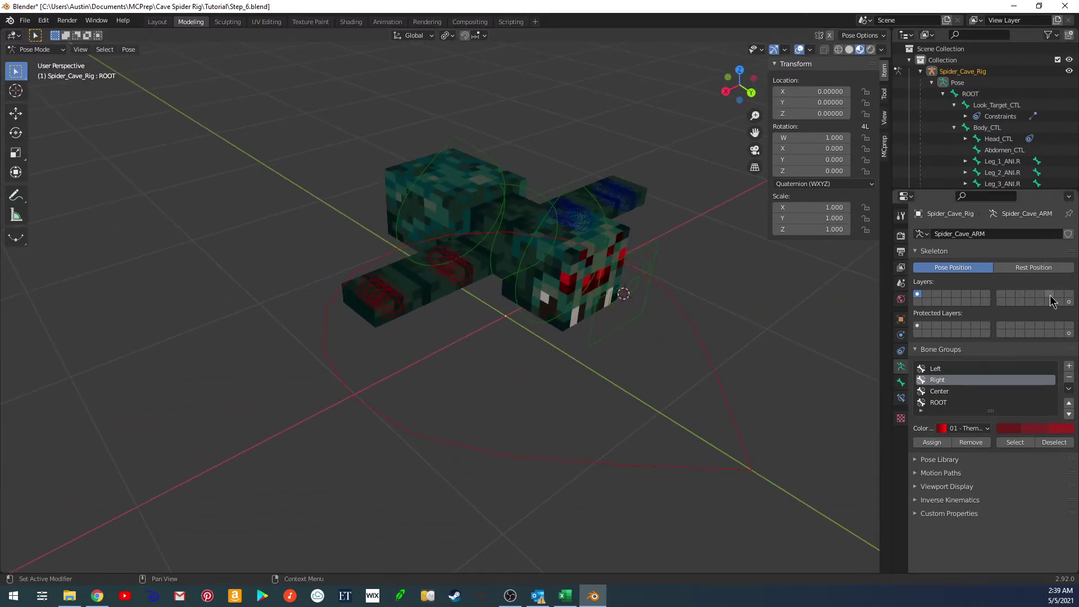
left_click(1069, 302)
middle_click_drag(739, 251, 683, 249)
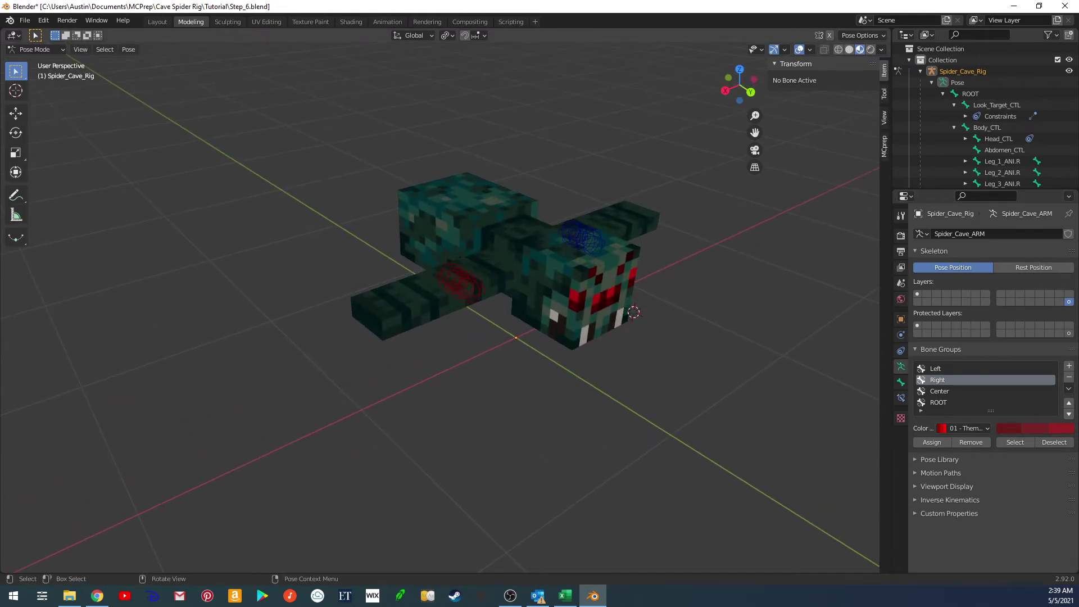
Switch to Excel and place the Book1 workbook with the leg rotation values beside the spider model
key("alt+Tab")
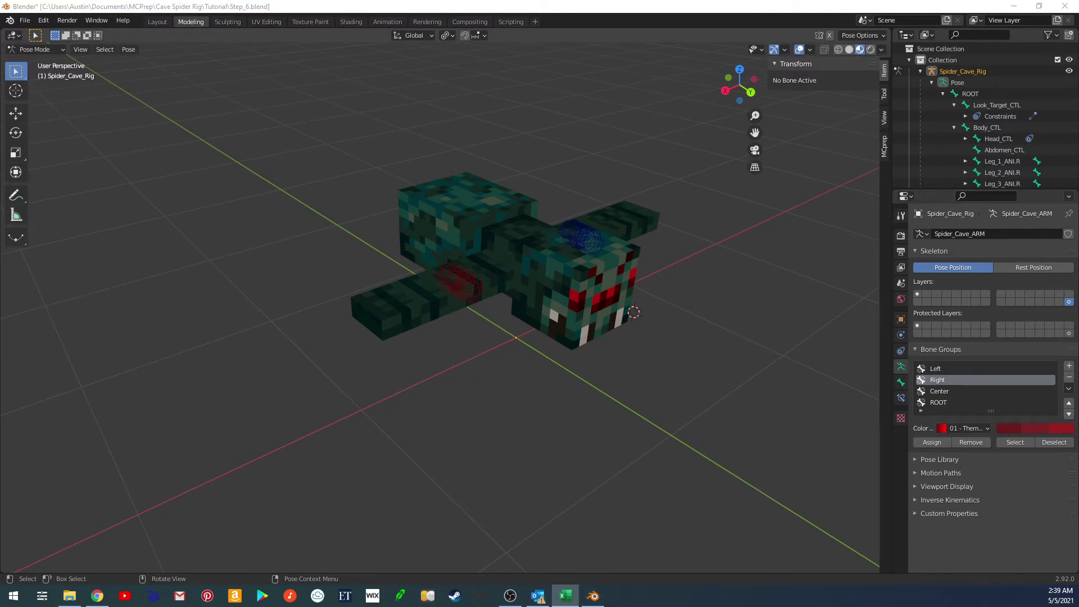
left_click_drag(724, 606, 893, 207)
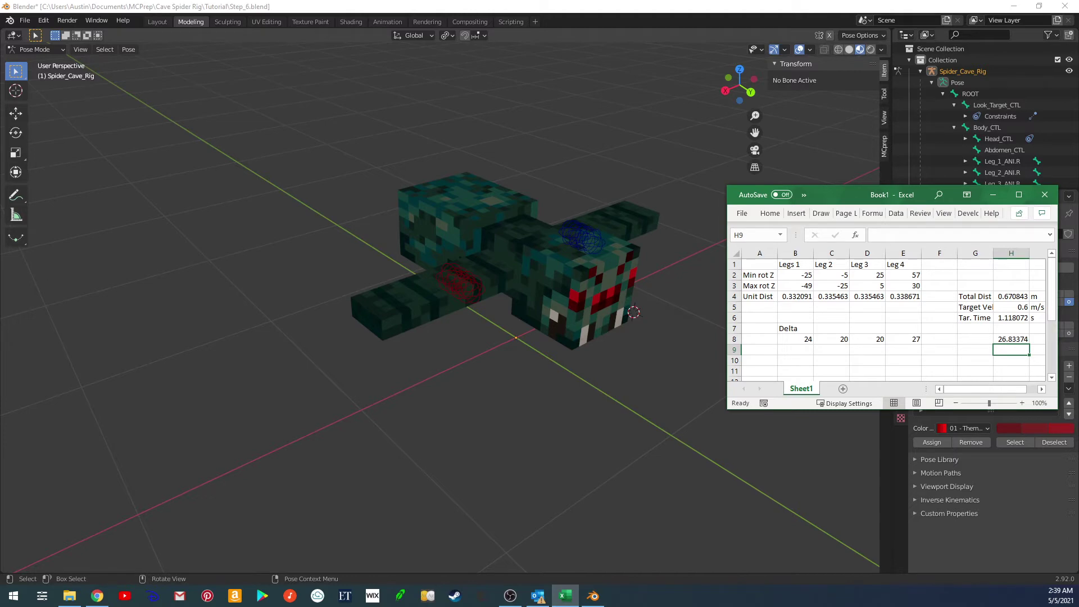
Open Cave Spider Research.pptx from the Cave Spider Rig folder and examine the top-view leg pose reference images
key("super+Tab")
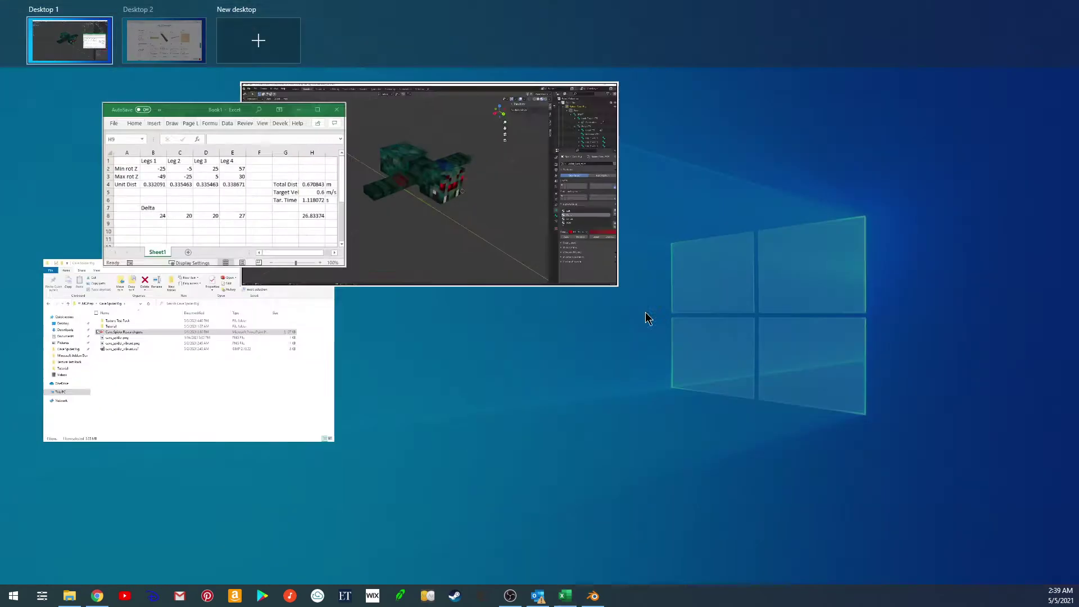
left_click(213, 376)
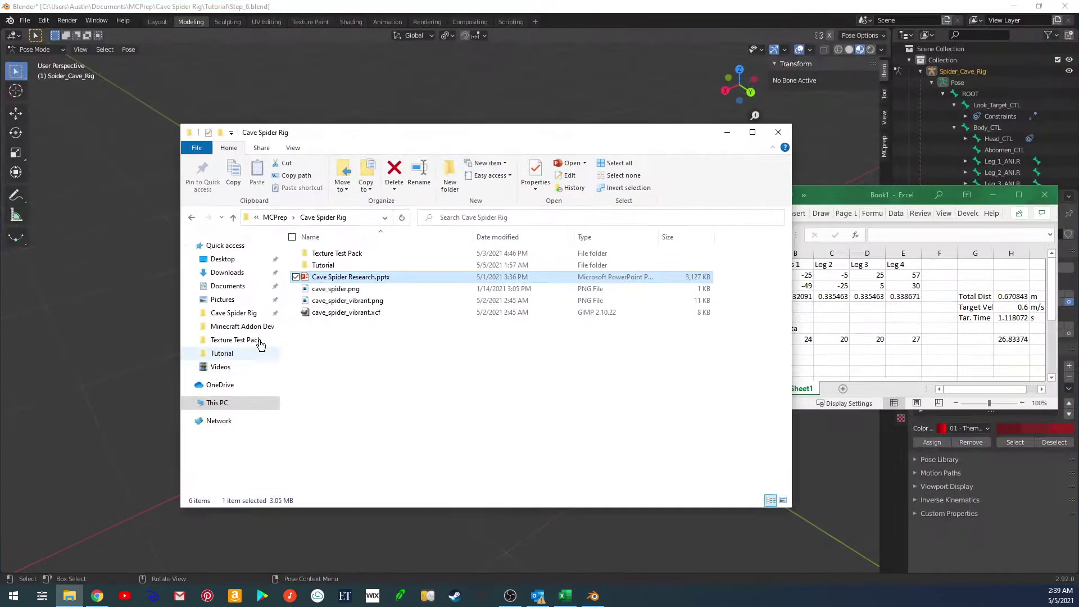
left_click(277, 217)
double_click(328, 256)
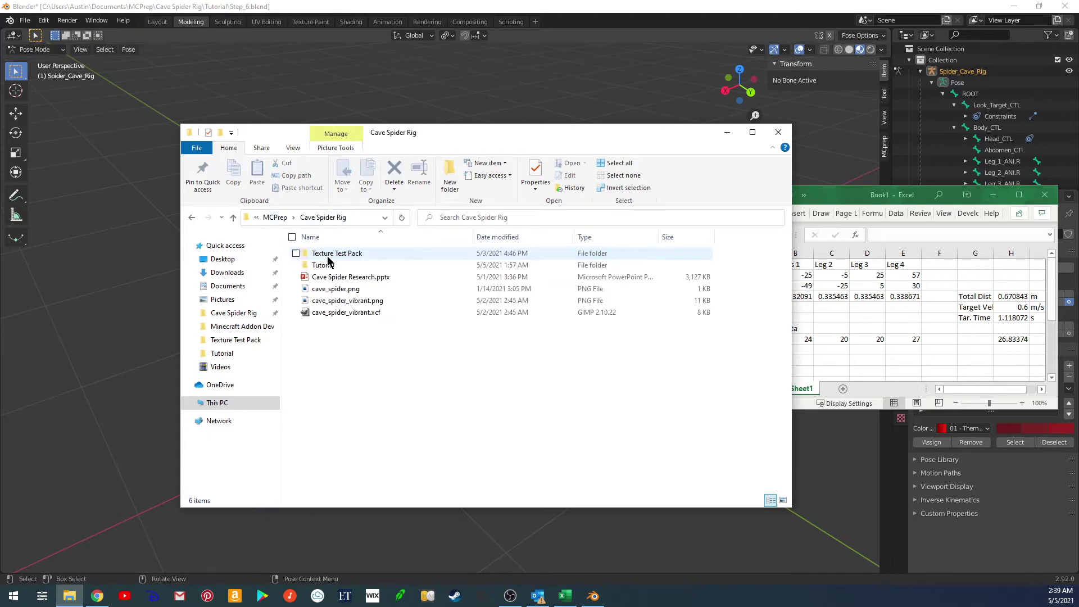
double_click(326, 278)
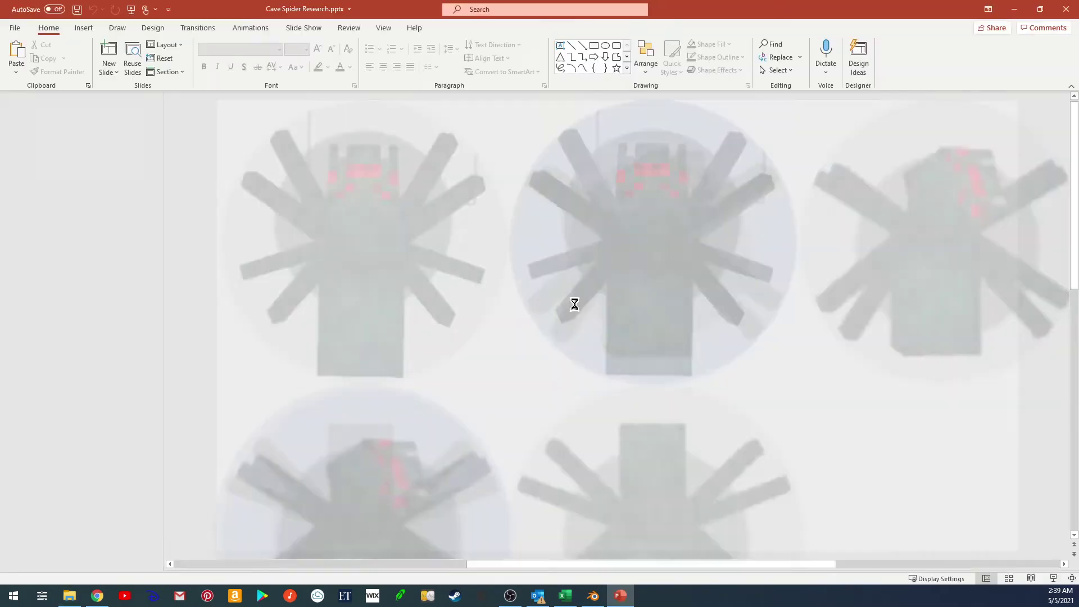
scroll(790, 385, "down", 3)
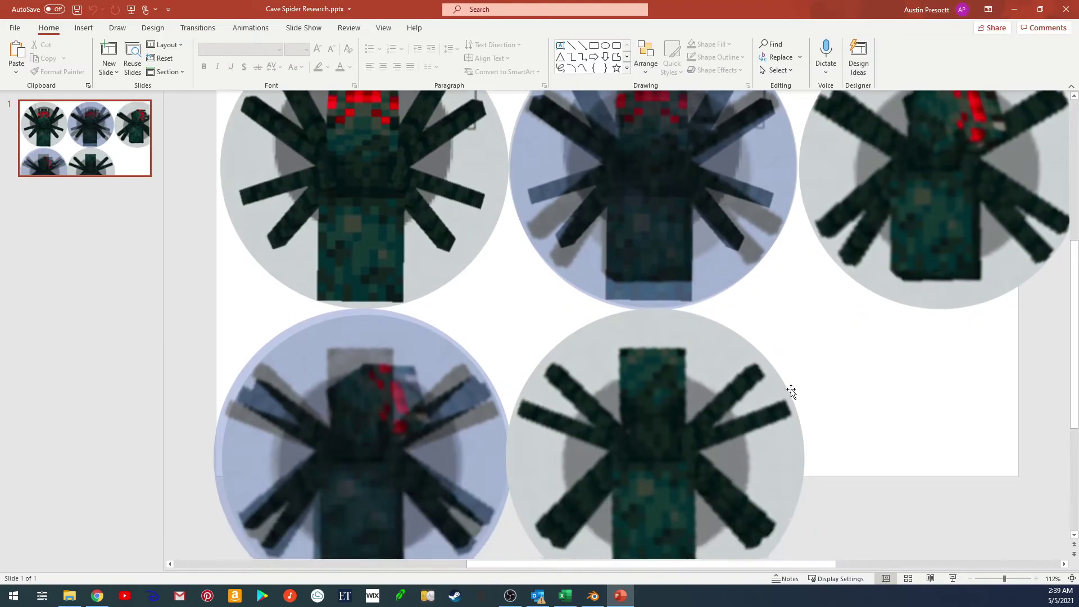
scroll(790, 360, "up", 3)
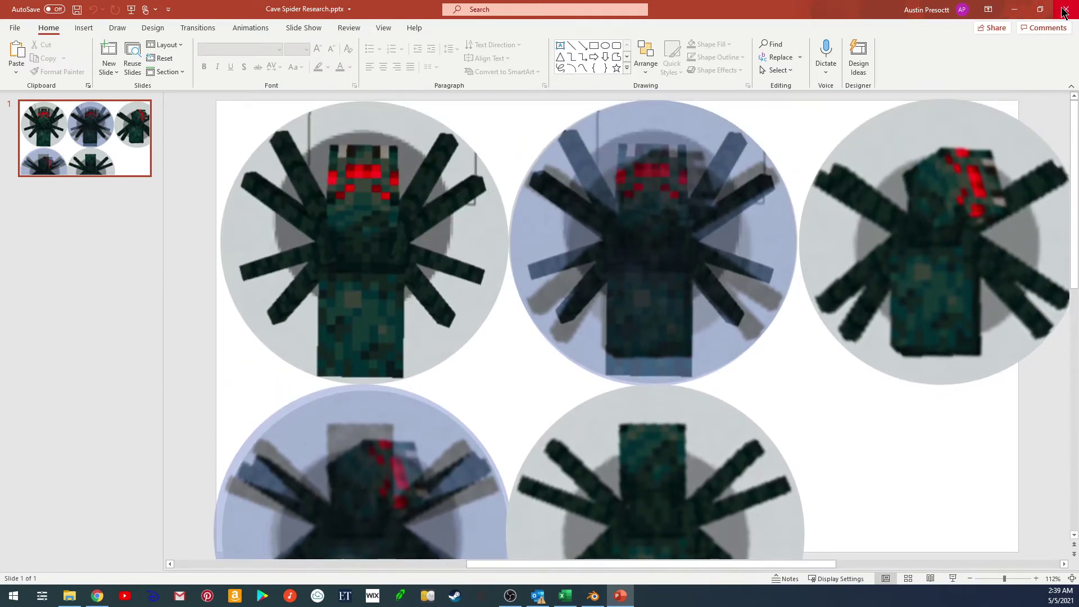
Close the Cave Spider Research presentation and return to the spider rig in Blender
left_click(1066, 9)
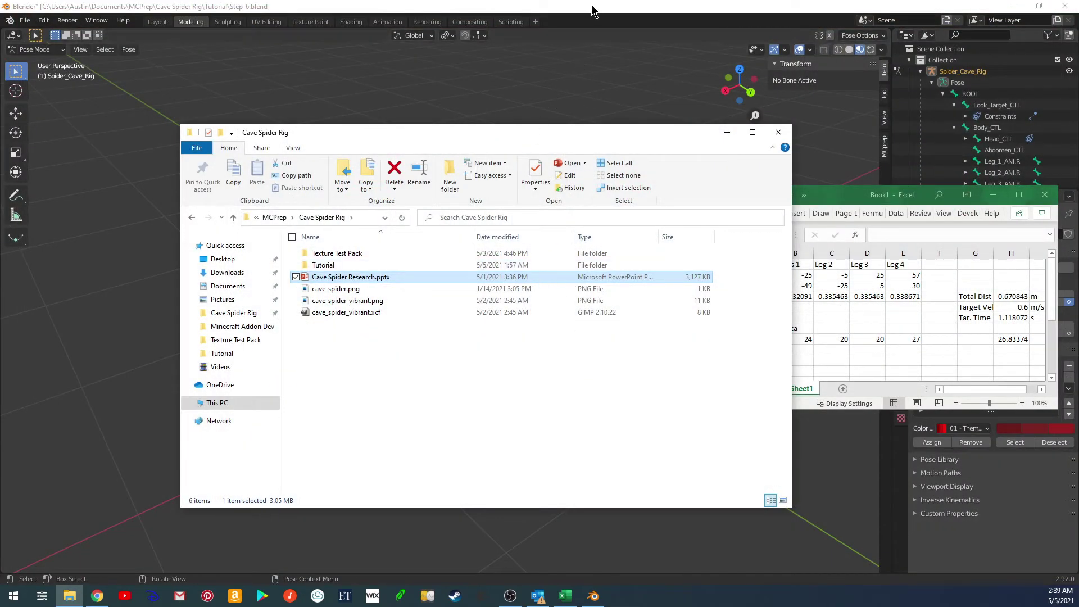
left_click_drag(832, 200, 380, 217)
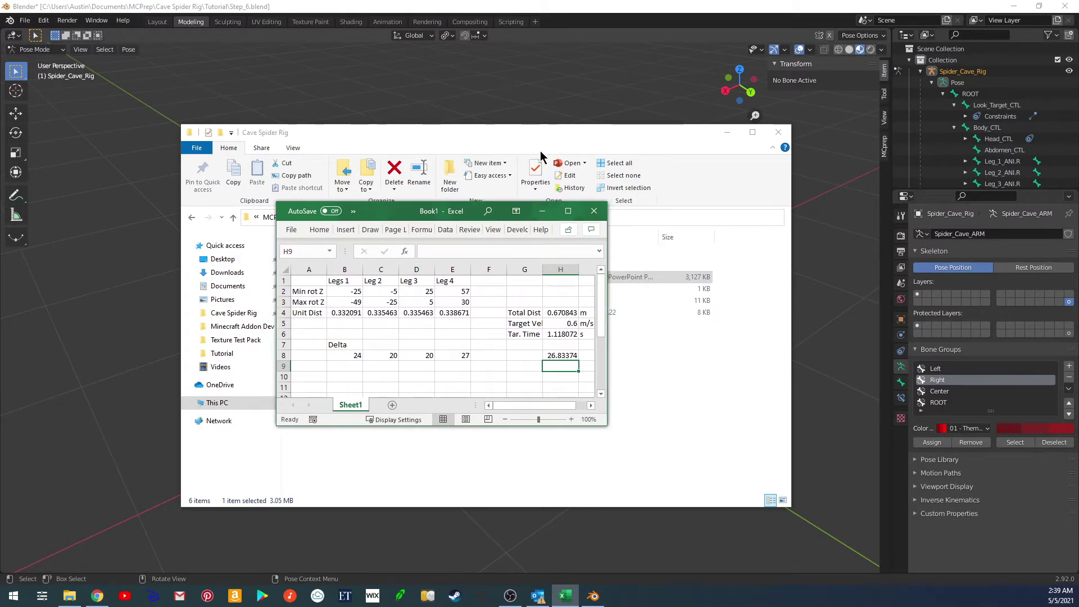
left_click(578, 5)
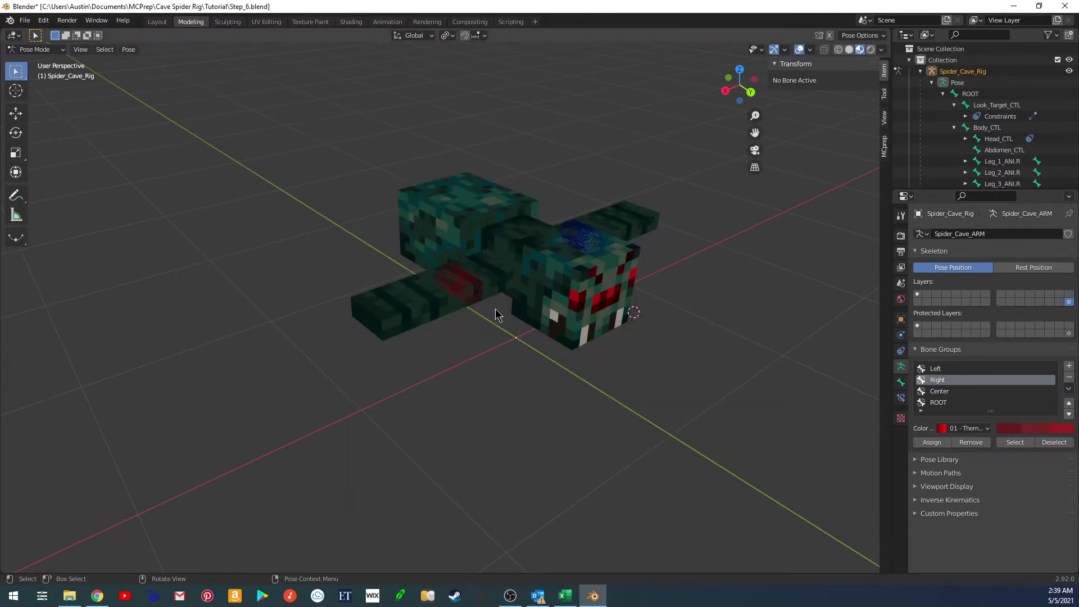
middle_click_drag(493, 318, 483, 328)
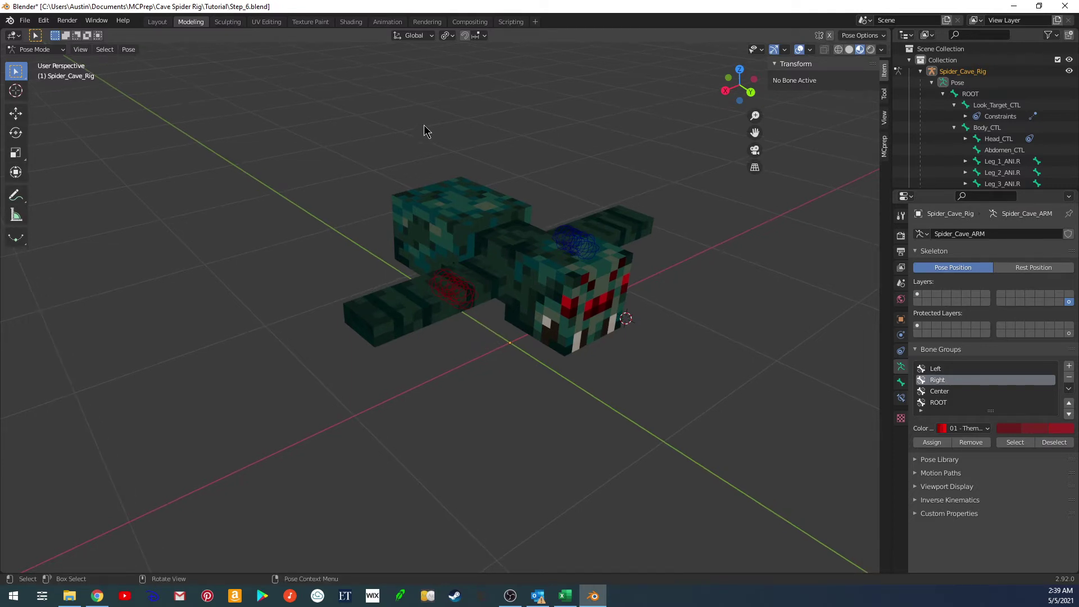
Open the Animation workspace and display the spider in the main viewport with Material Preview shading
left_click(388, 22)
scroll(619, 223, "up", 6)
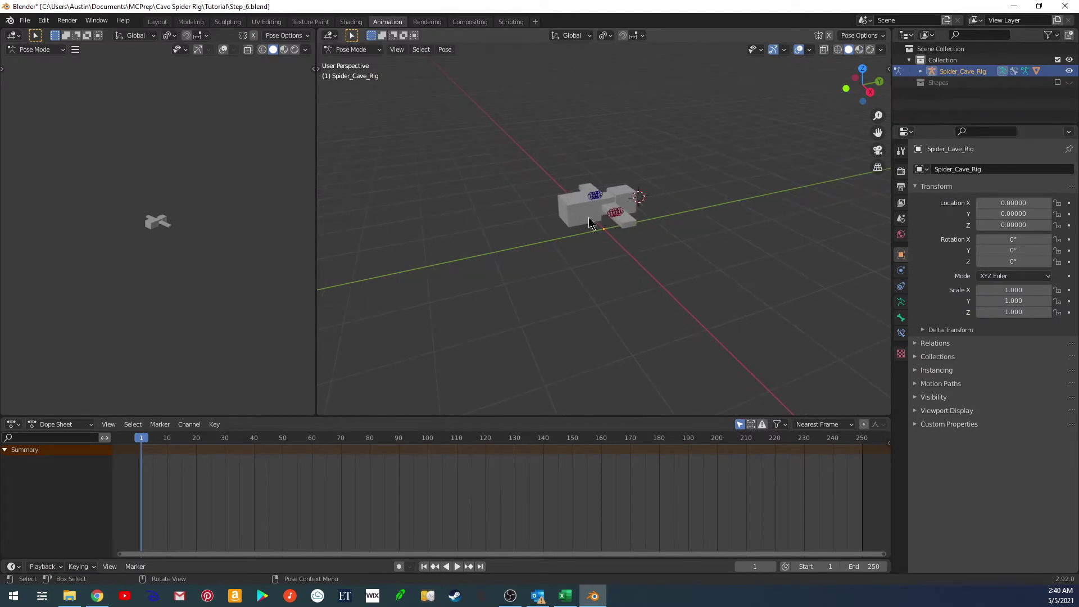
middle_click_drag(619, 223, 599, 253)
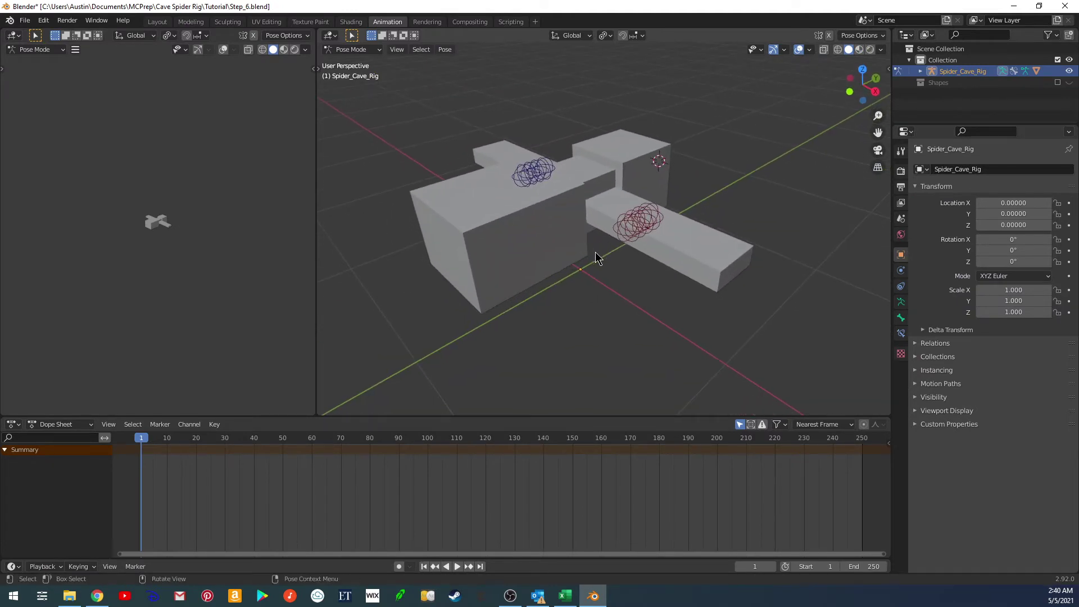
left_click(859, 49)
Set the smaller viewport to a top view with Material Preview shading and frame the whole spider
scroll(185, 231, "up", 8)
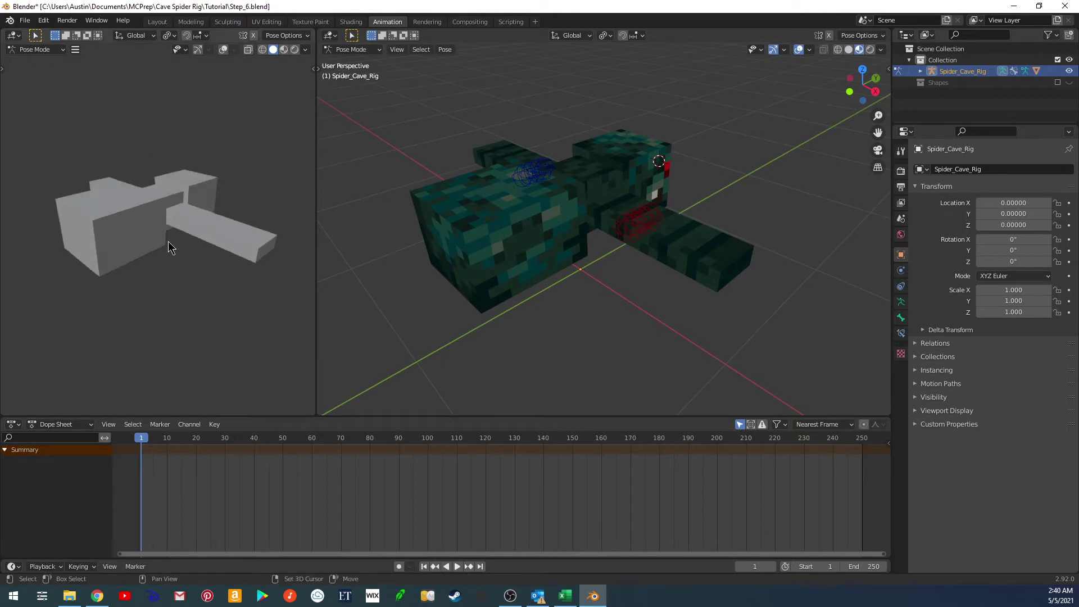
key("KP_7")
scroll(187, 240, "up", 3)
scroll(188, 240, "up", 1)
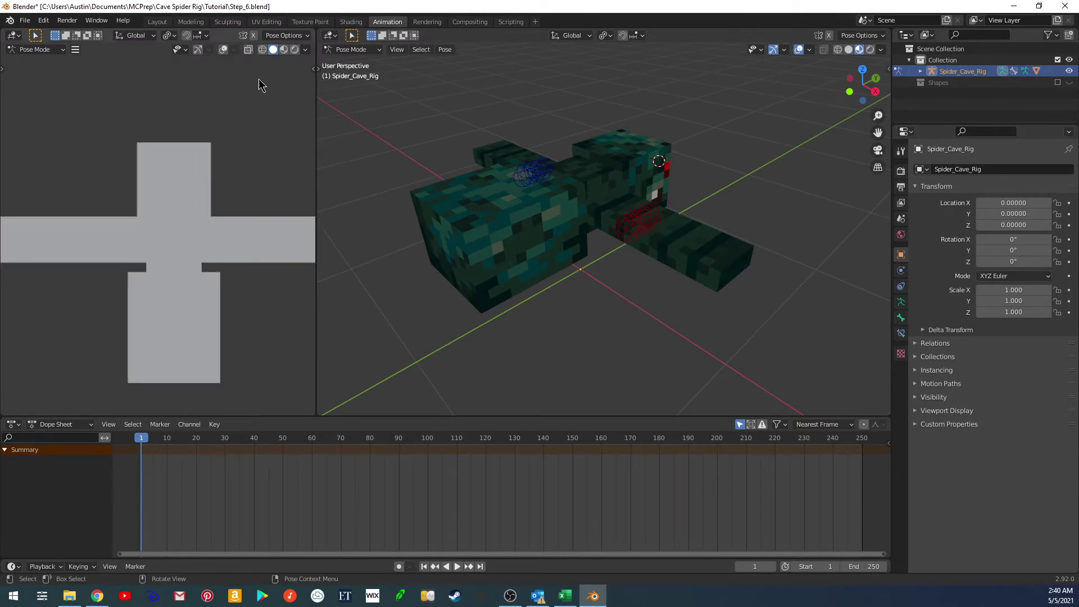
left_click(281, 50)
scroll(225, 202, "down", 3)
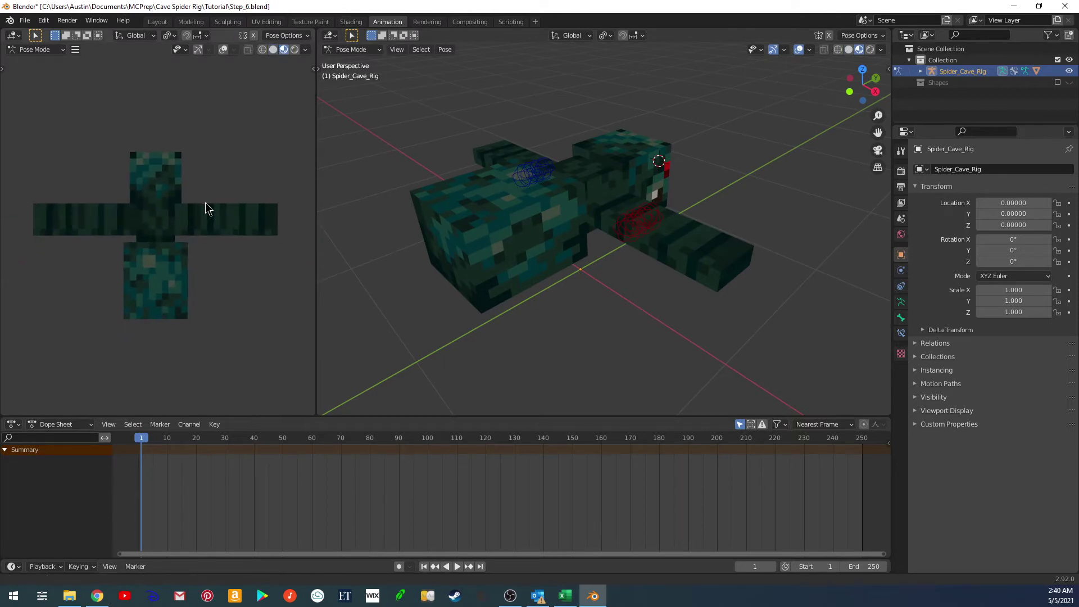
middle_click_drag(203, 206, 205, 203, "shift")
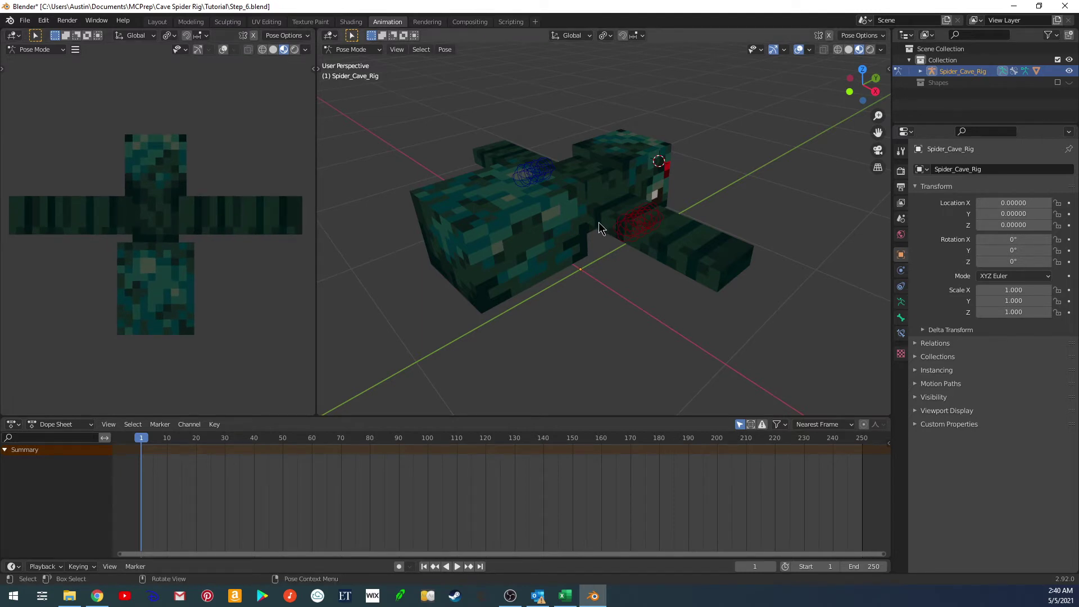
Snap the 3D cursor to the world origin
key("shift+s")
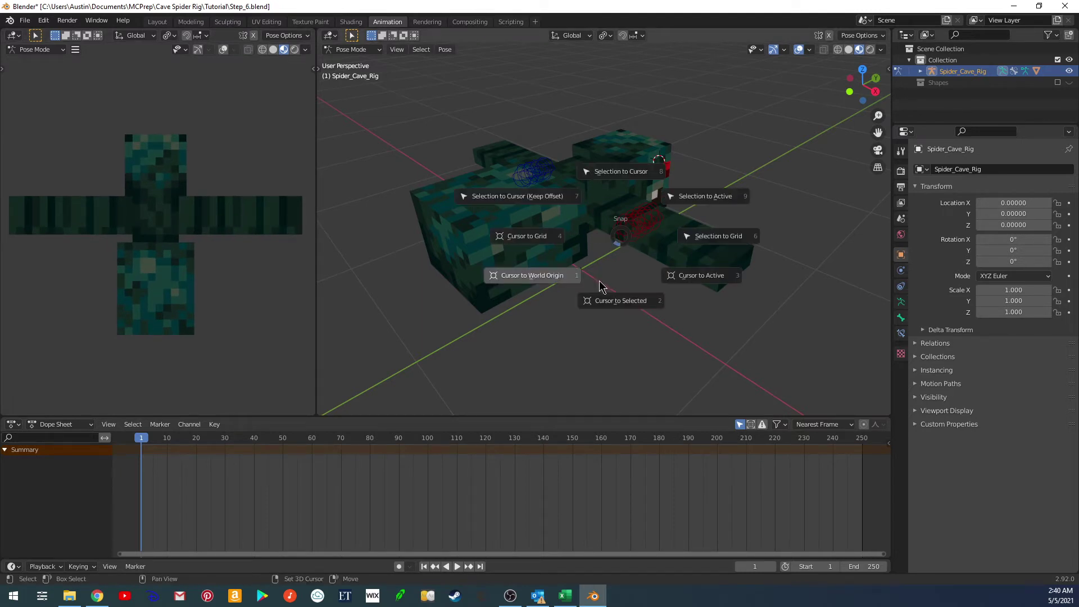
left_click(563, 278)
middle_click_drag(608, 269, 667, 268)
Switch the Dope Sheet to the Action Editor and create a new action named Walk Constraint
left_click(90, 426)
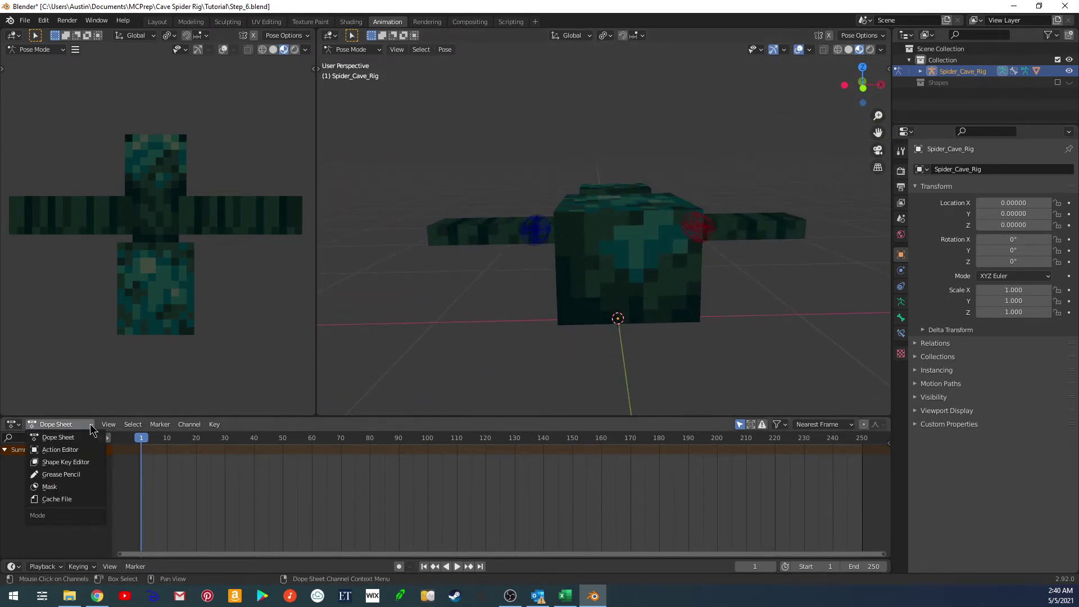
left_click(71, 449)
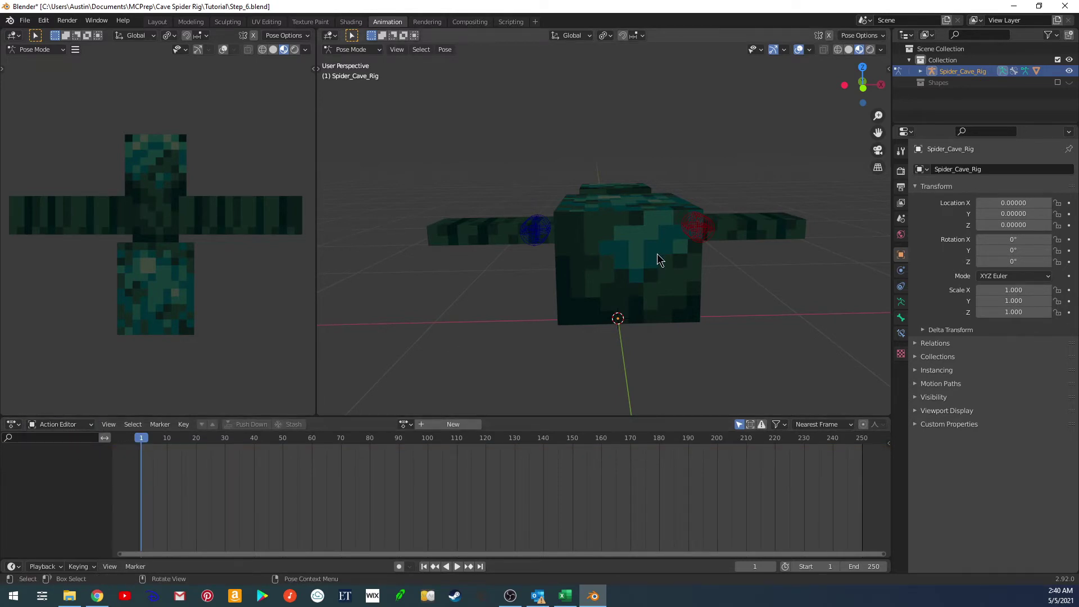
left_click(405, 424)
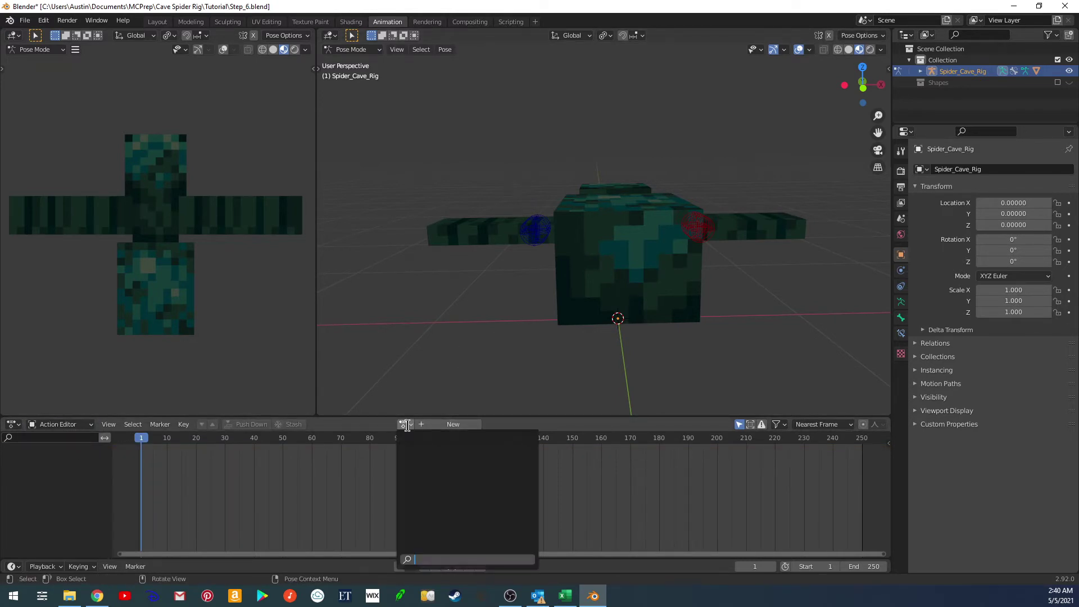
left_click(449, 424)
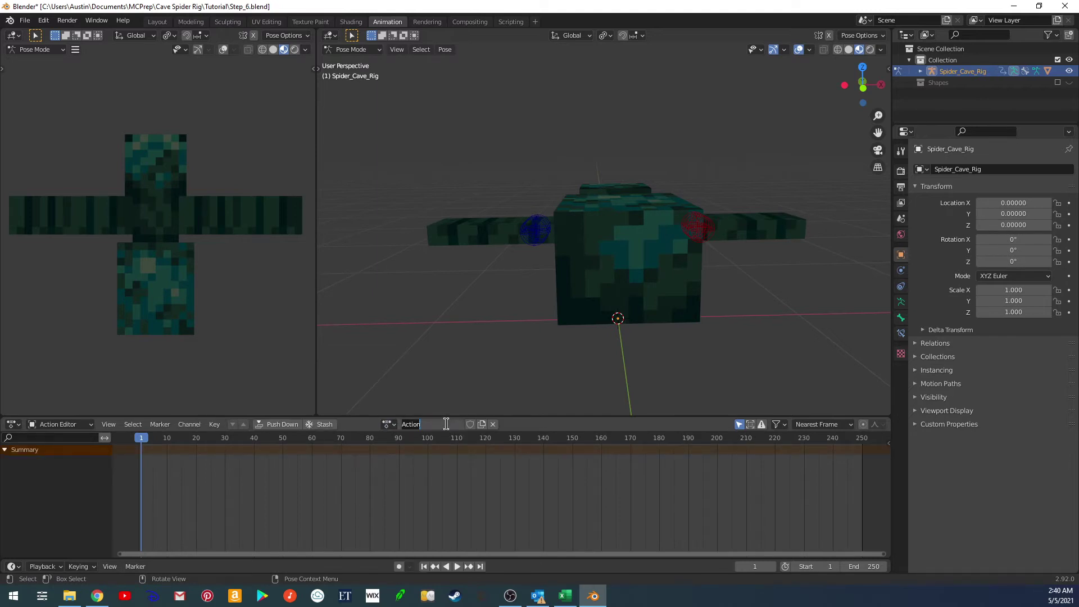
type("Walk Constraint")
Enable X-axis mirroring for posing the leg bones and clear the bone selection
mouse_move(706, 244)
left_mouse_down("shift")
mouse_move(660, 220)
mouse_move(638, 178)
left_mouse_up("shift")
key("b")
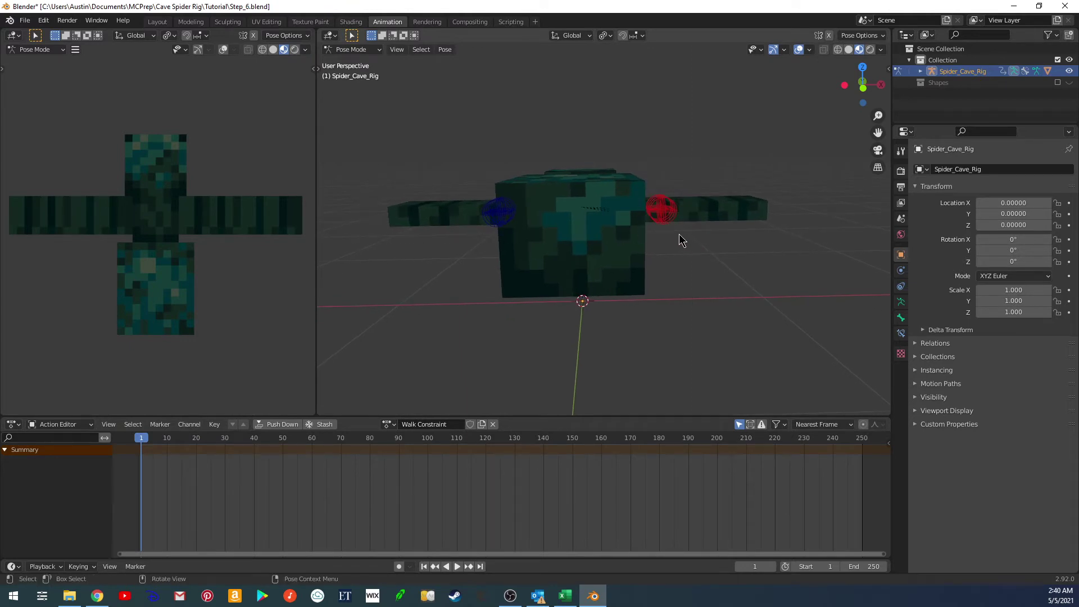
key("b")
left_click_drag(471, 254, 511, 179)
left_click(828, 35)
left_click(680, 268)
Rotate all right-side leg ANI bones 35° about their local X axis, with the opposite legs mirrored
key("b")
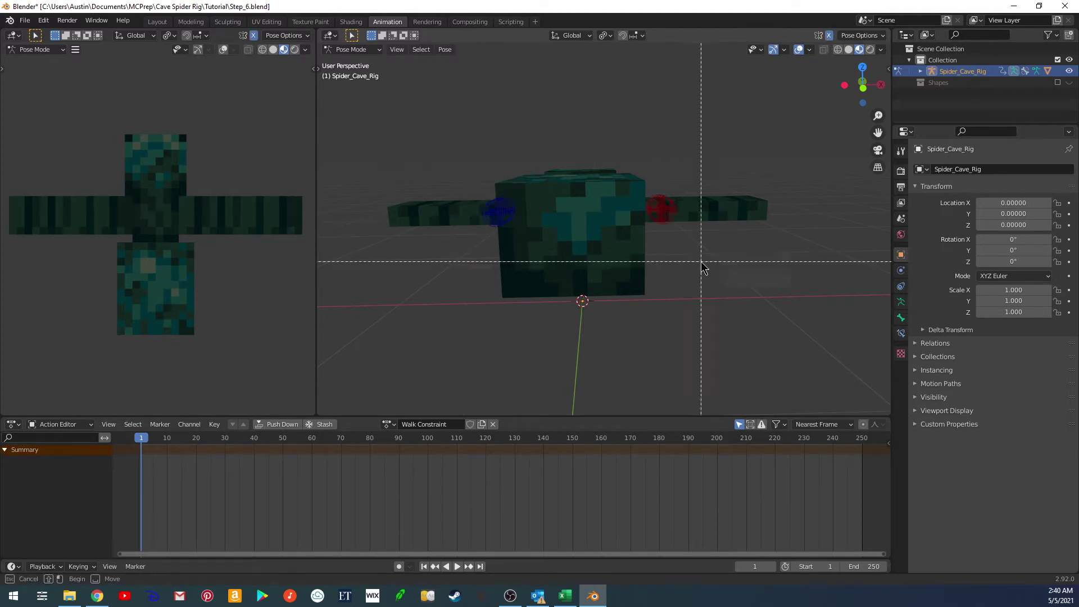
left_click_drag(701, 263, 647, 193)
key("r")
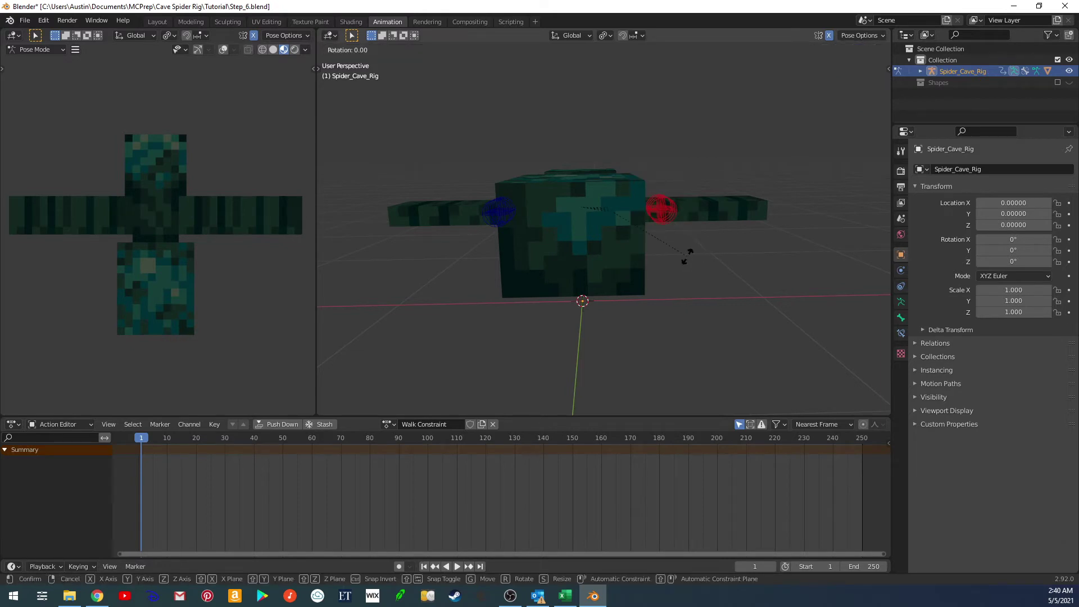
key("x")
key("x")
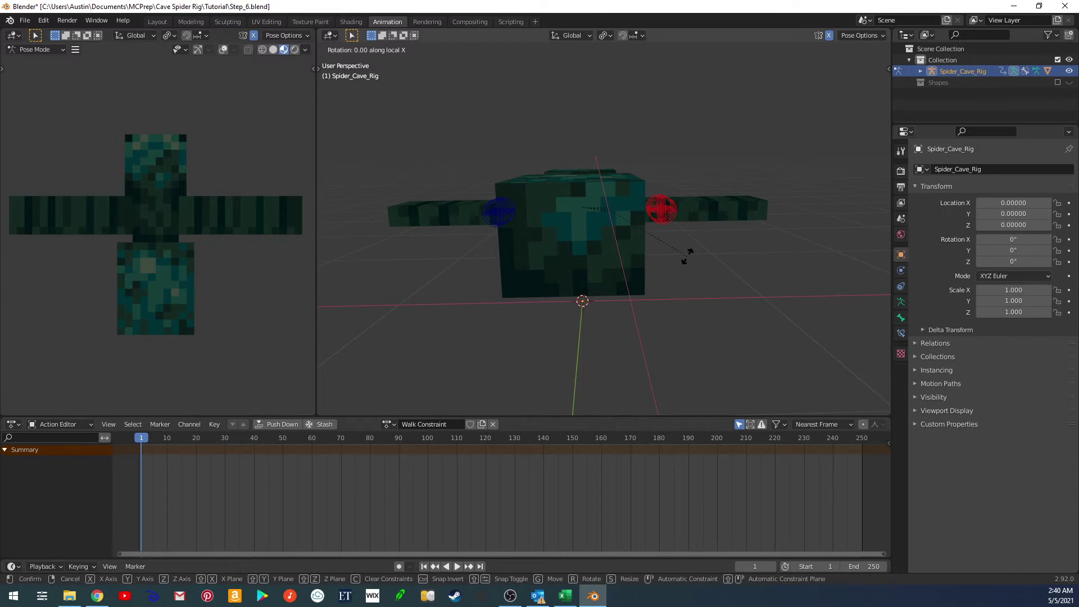
left_click(690, 260)
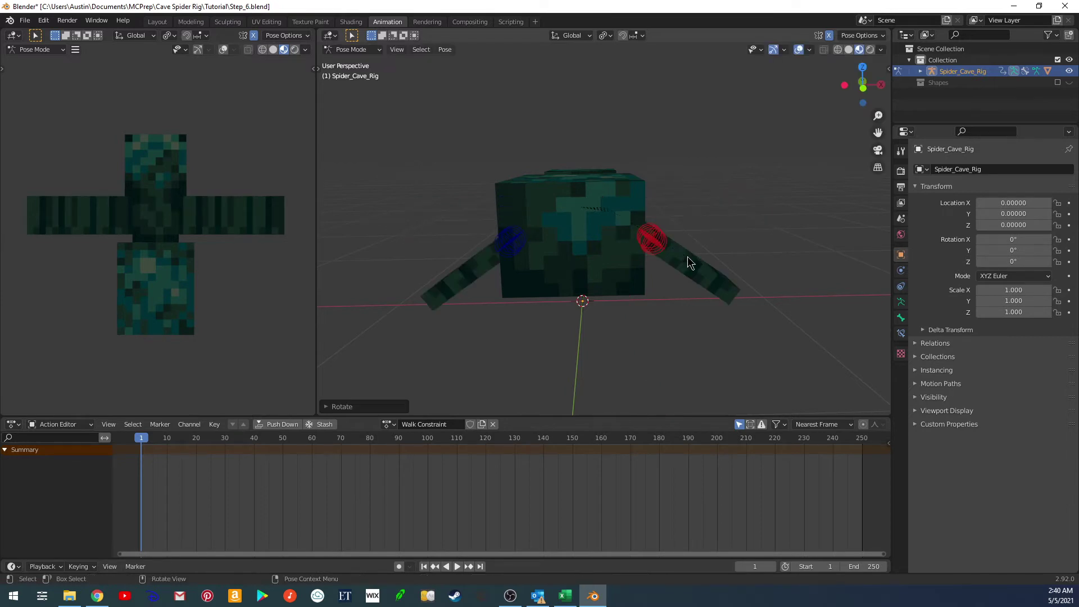
Set the main viewport to a top view of the posed legs and move the Book1 workbook clear of it
key("KP_1")
middle_click_drag(655, 238, 629, 263, "shift")
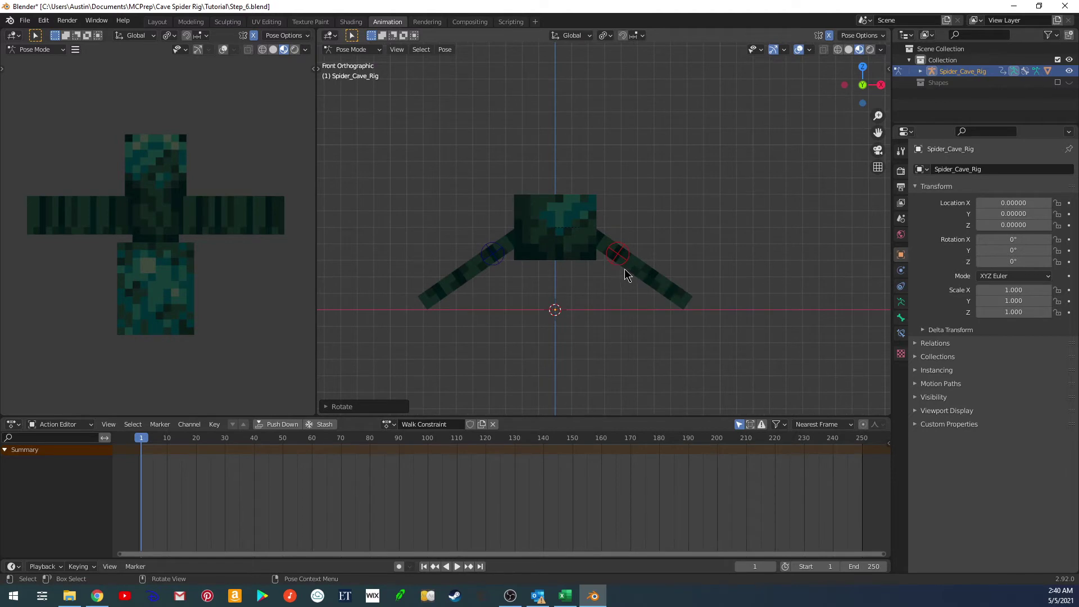
key("KP_7")
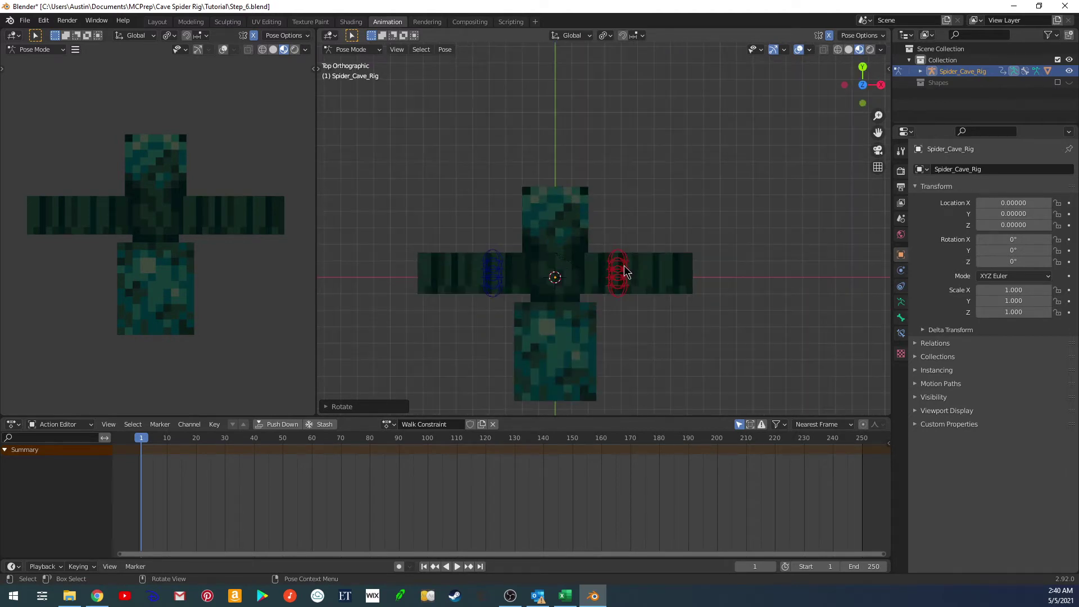
middle_click_drag(620, 249, 633, 229, "shift")
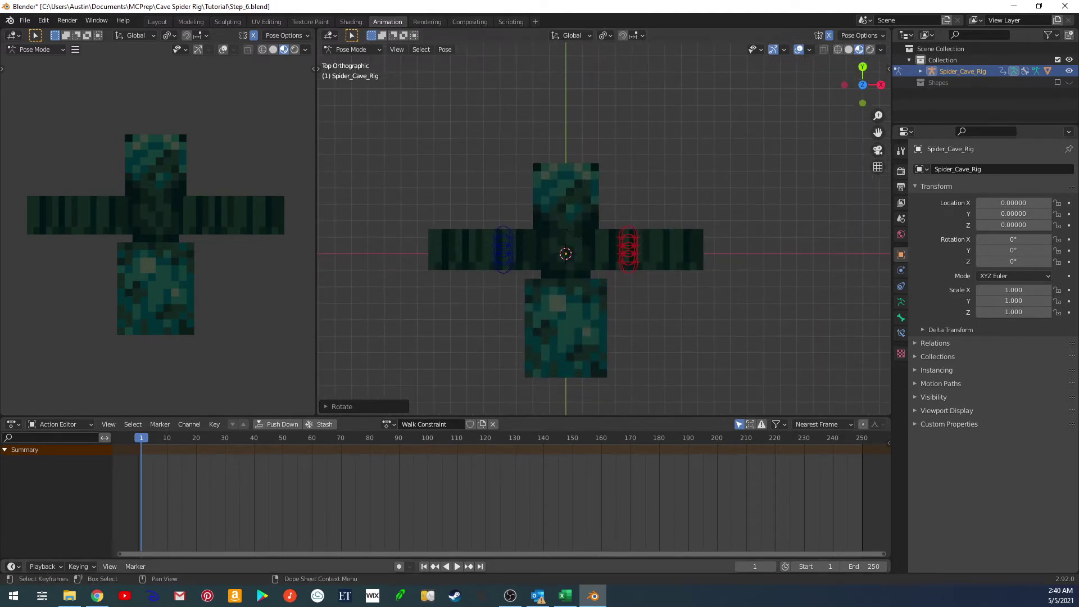
left_click(565, 595)
left_click_drag(389, 212, 505, 606)
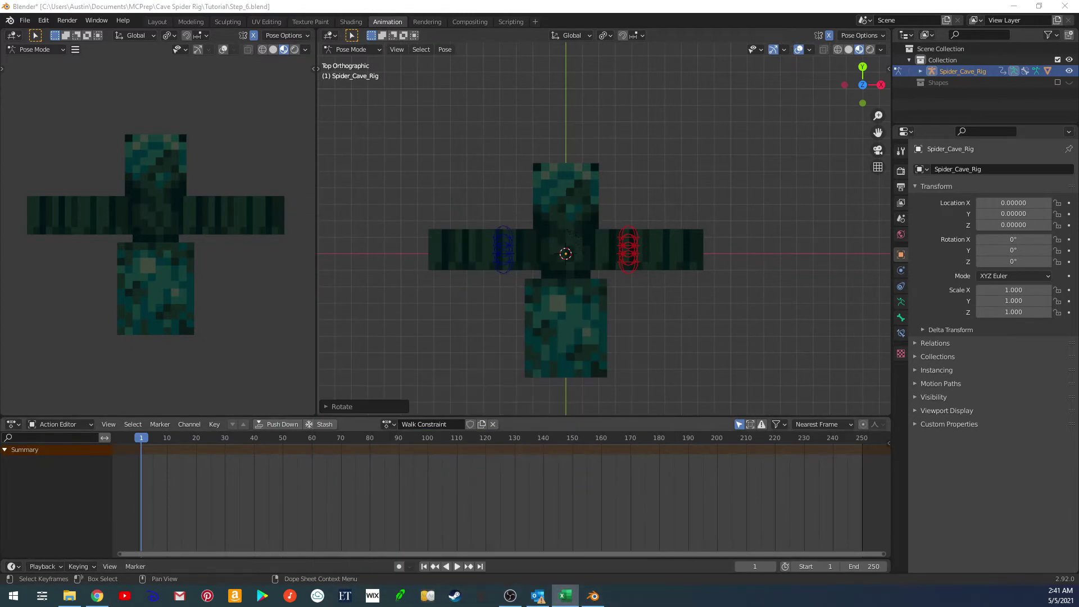
Try rotating Leg_1_ANI.L by -25° about its local Z axis, mirrored to the opposite front leg
left_click(629, 237)
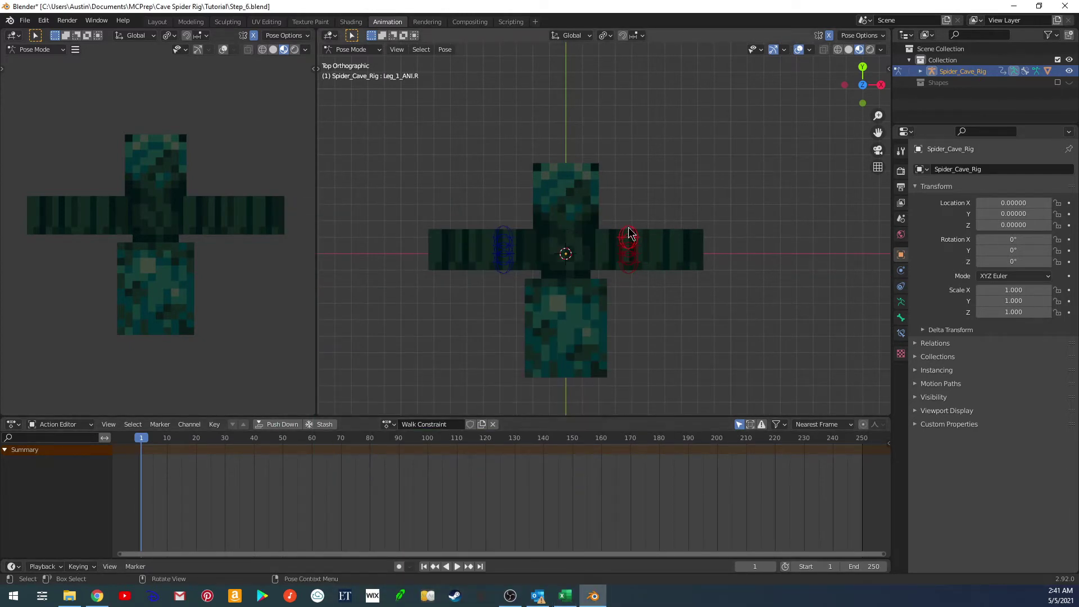
left_click(502, 236)
key("r")
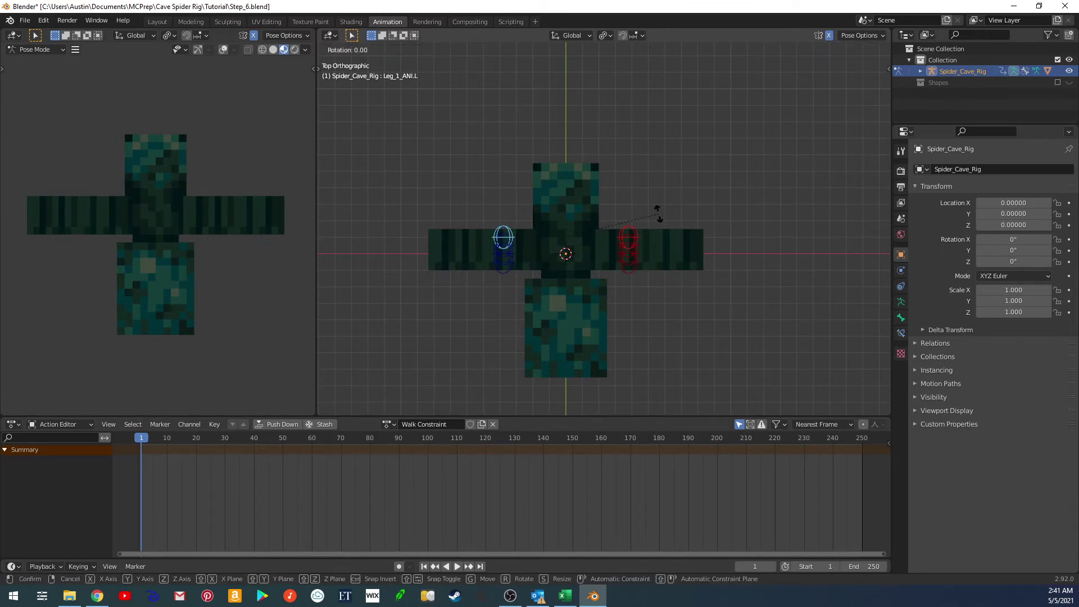
key("z")
key("z")
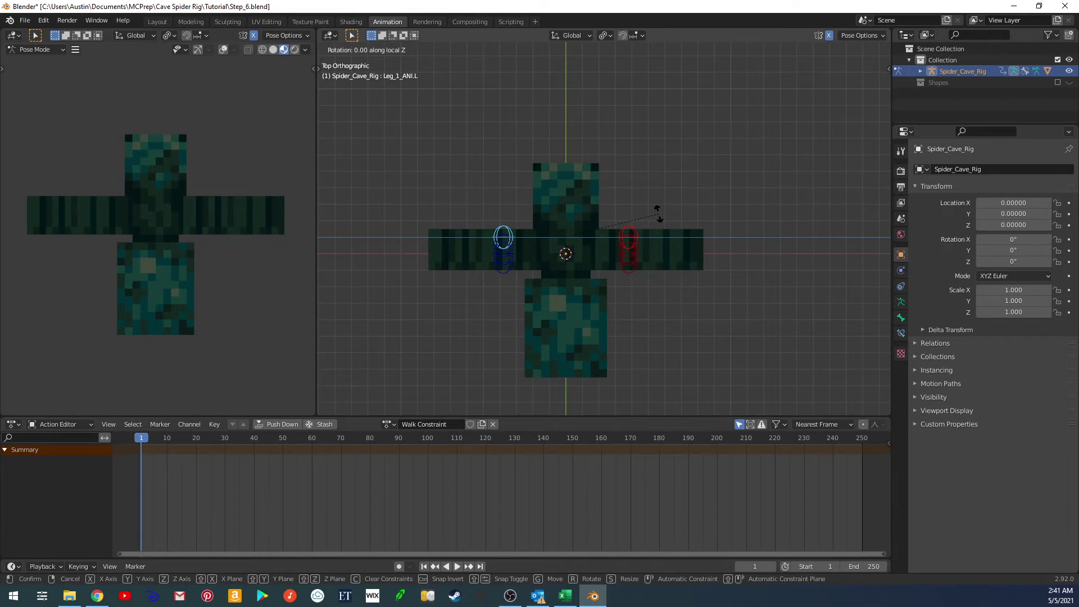
type("-25")
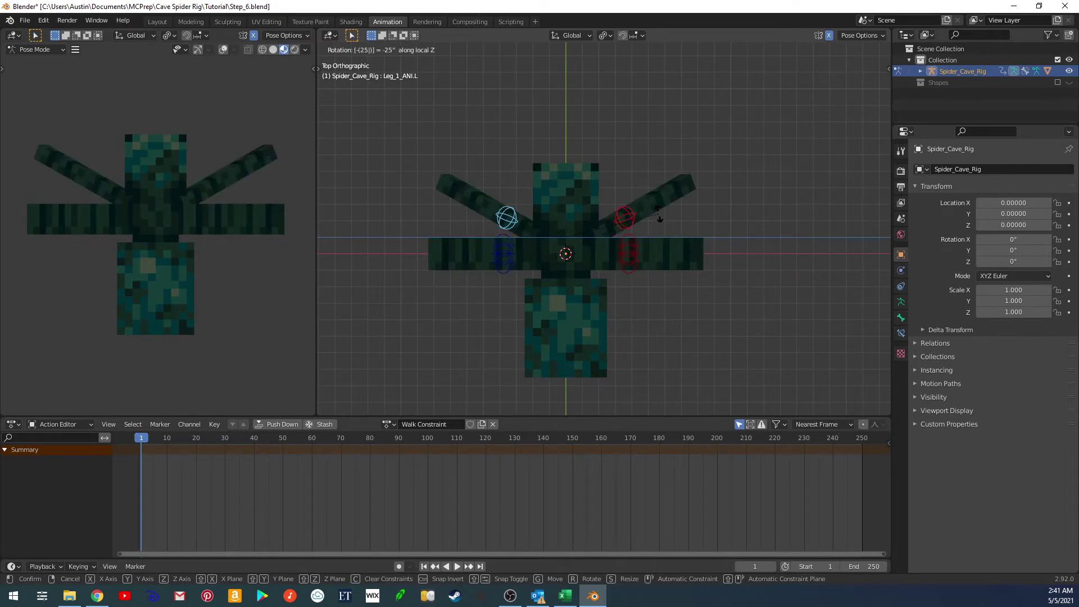
key("Return")
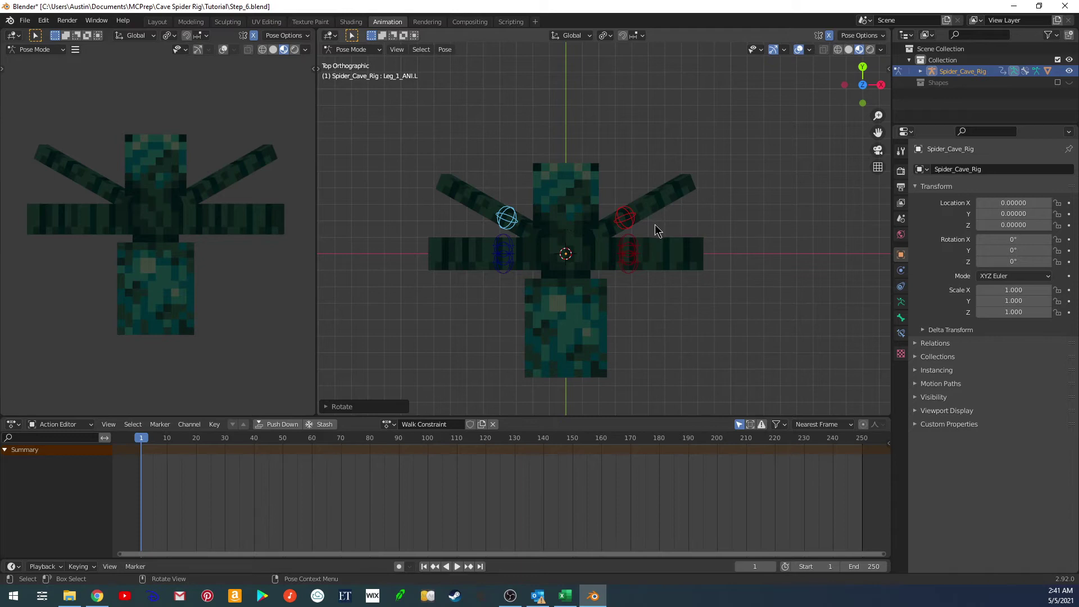
Show the transform values of Leg_1_ANI.R and try clearing its rotation together with the mirrored leg
left_click(625, 219)
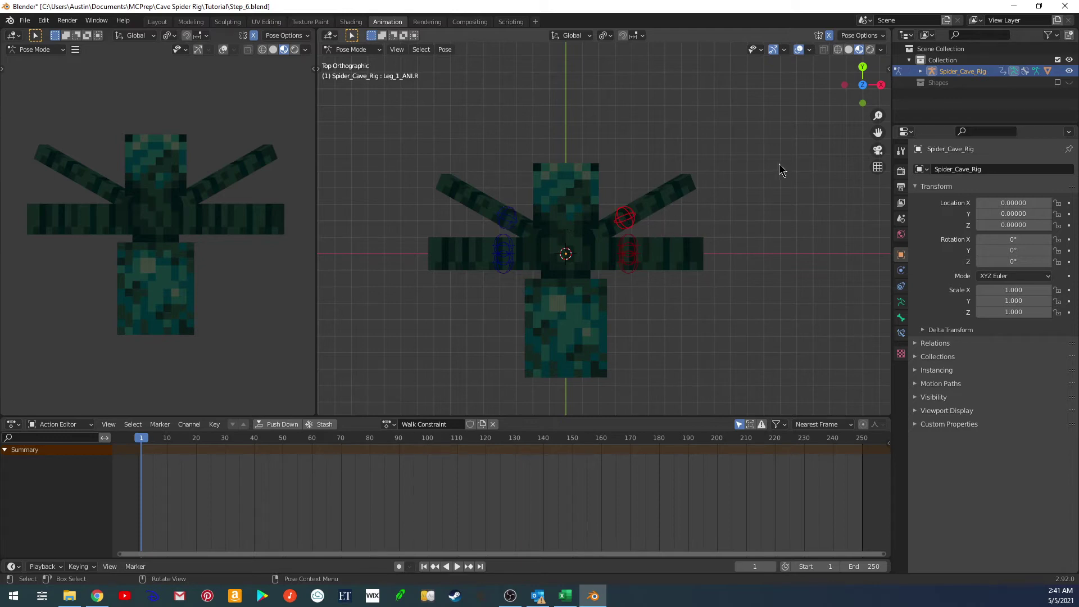
key("n")
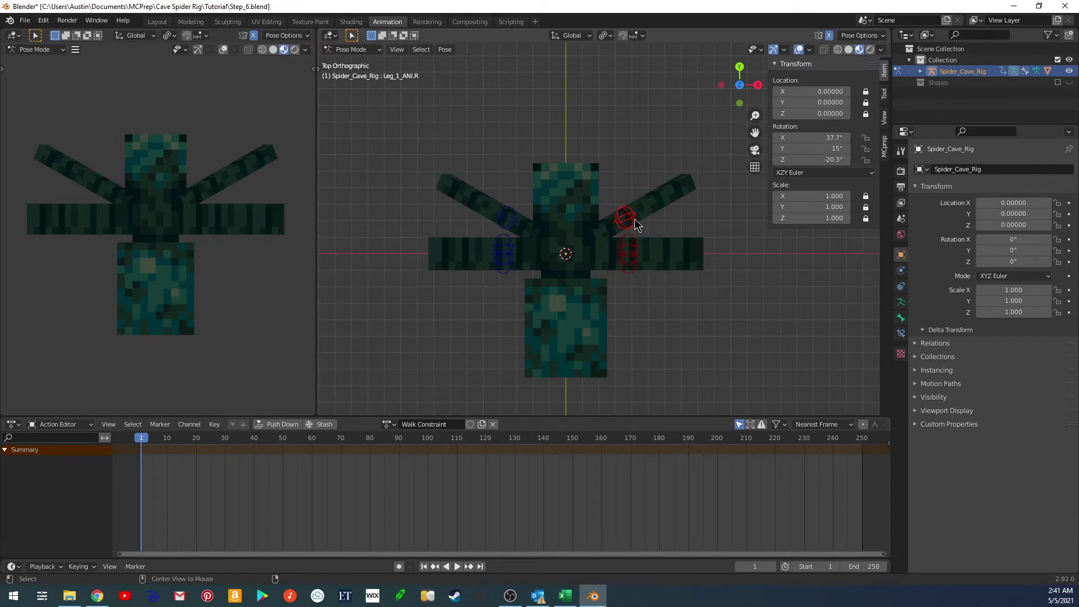
key("alt+r")
left_click(497, 236)
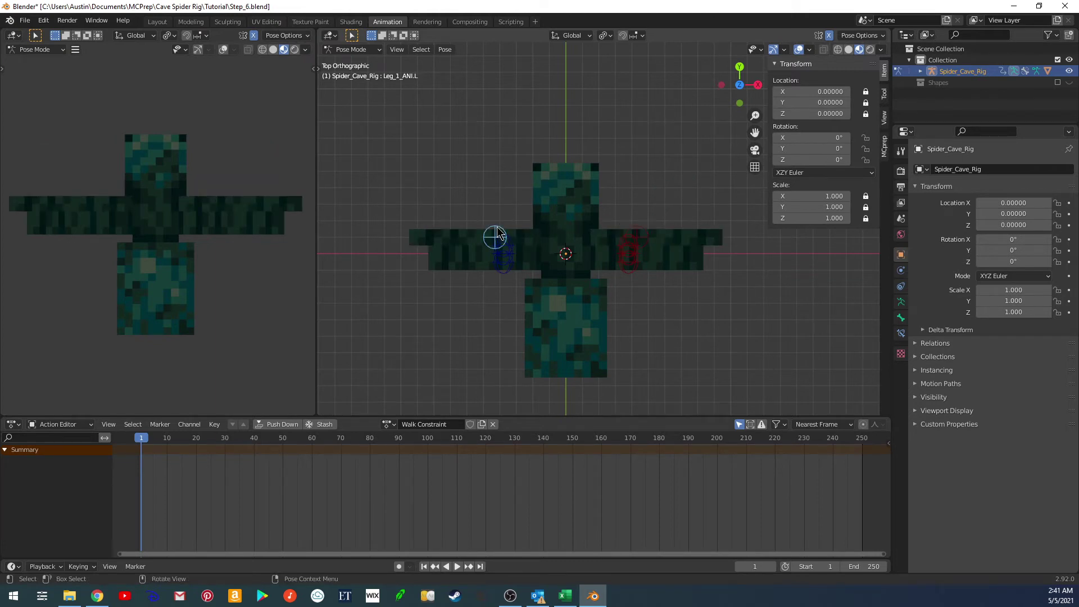
Undo the recent rotation changes on the Leg_1 ANI bones and check their rest orientation in Edit Mode
middle_click_drag(625, 207, 587, 183)
key("ctrl+z")
key("ctrl+z")
key("ctrl+z")
key("ctrl+z")
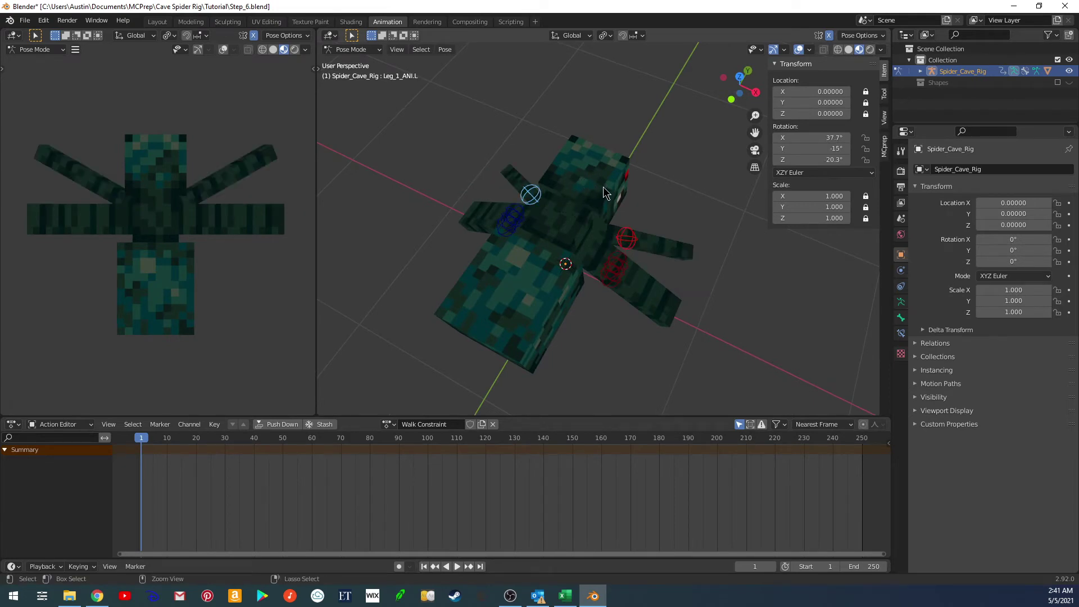
key("Tab")
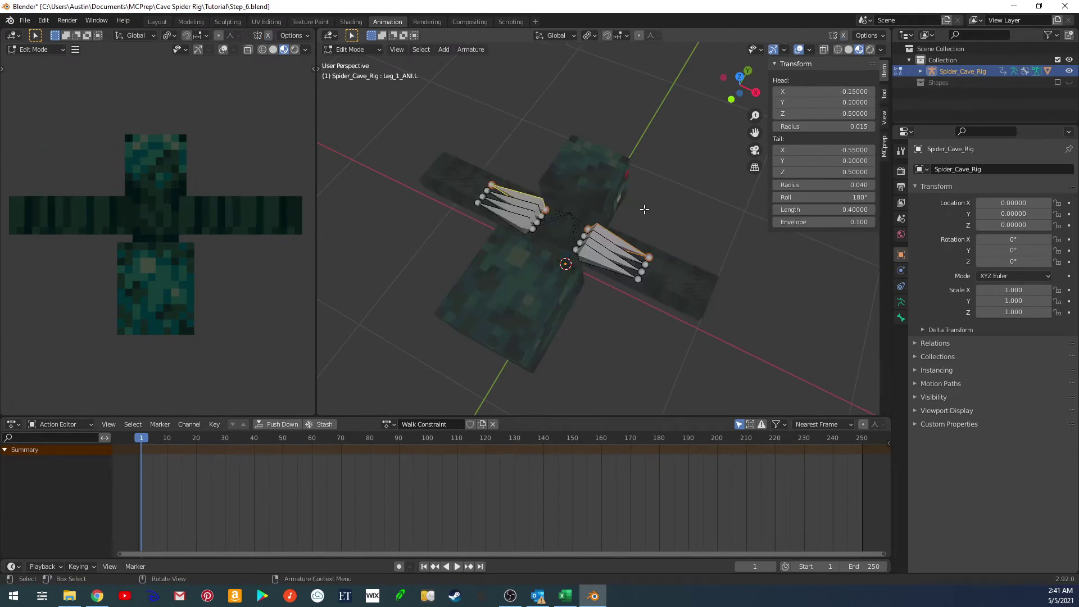
key("Tab")
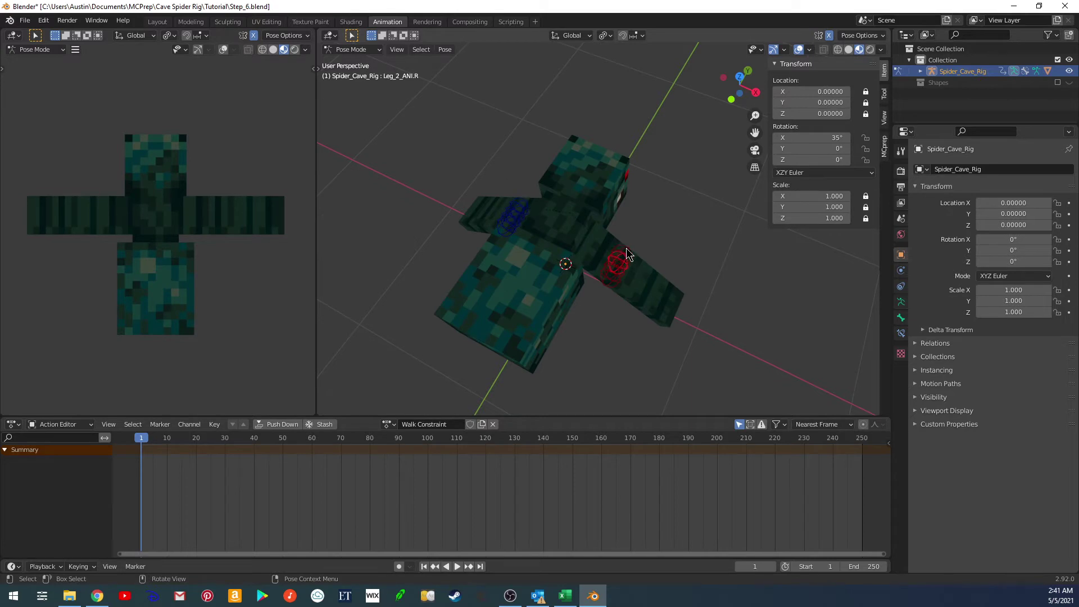
Rotate Leg_1_ANI.L by -25° in the top view, mirrored to Leg_1_ANI.R, and check the mirrored bone's rotation
key("KP_7")
left_click(629, 227)
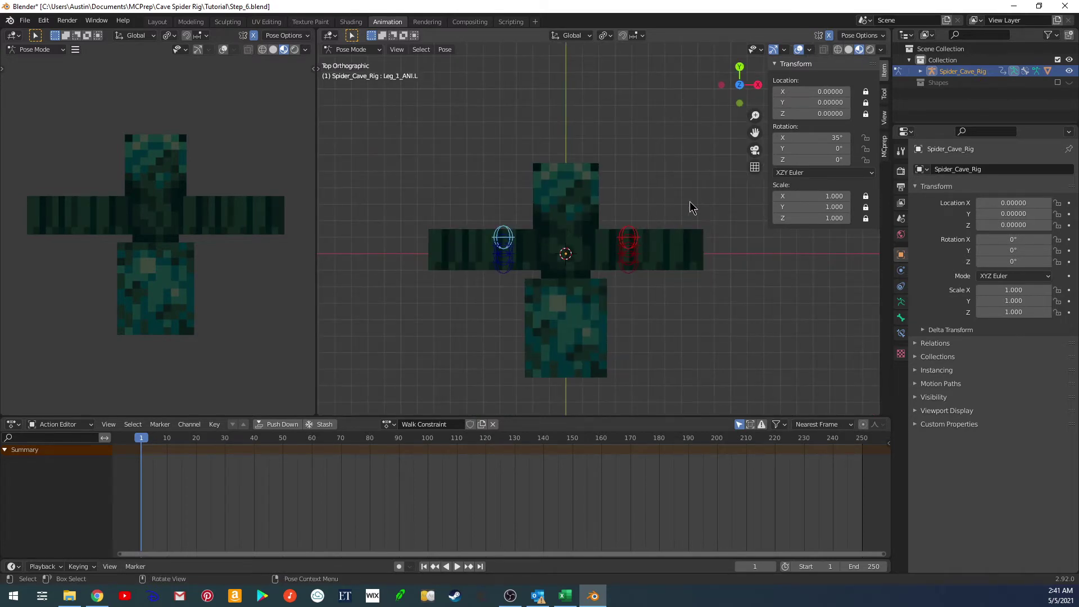
key("r")
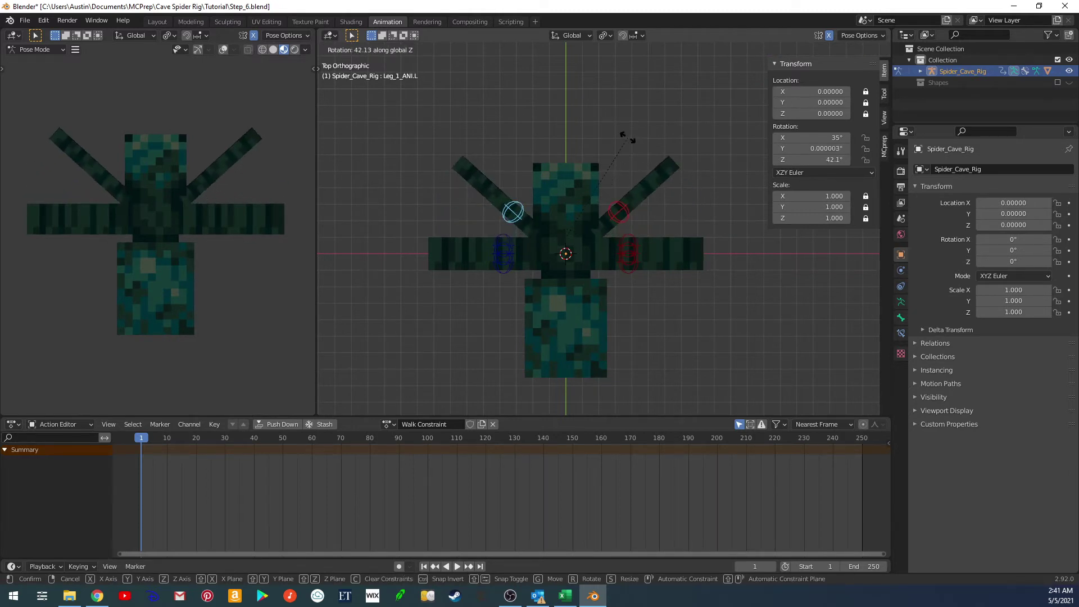
key("z")
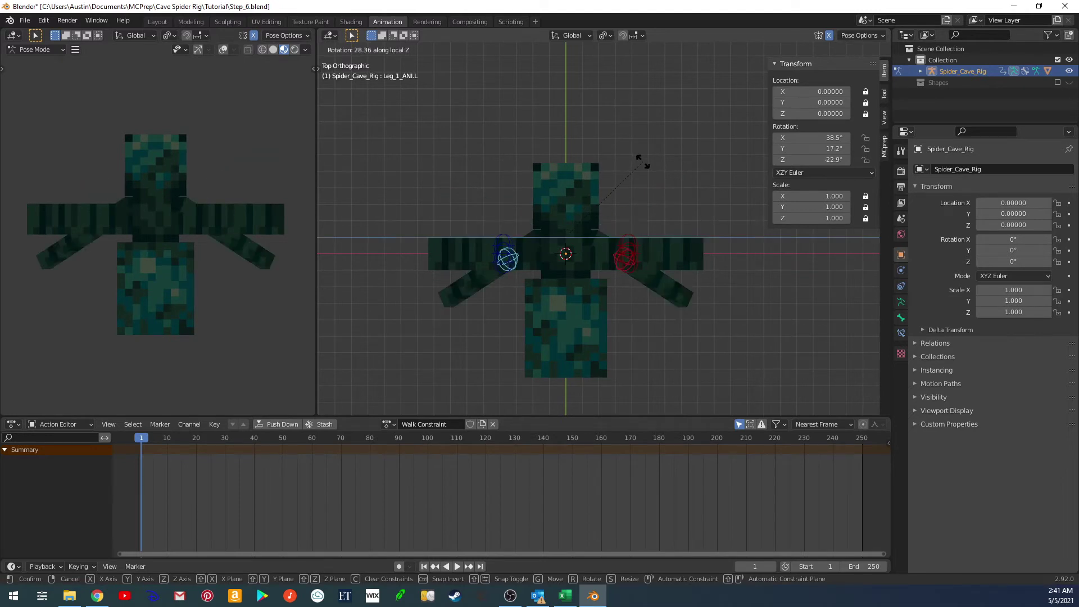
key("z")
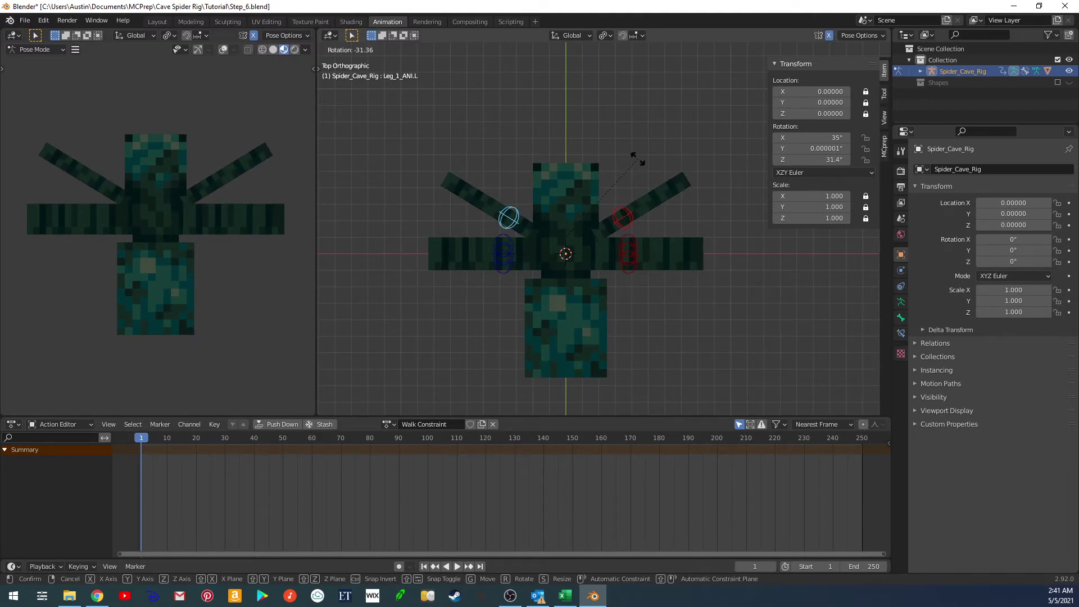
type("-25")
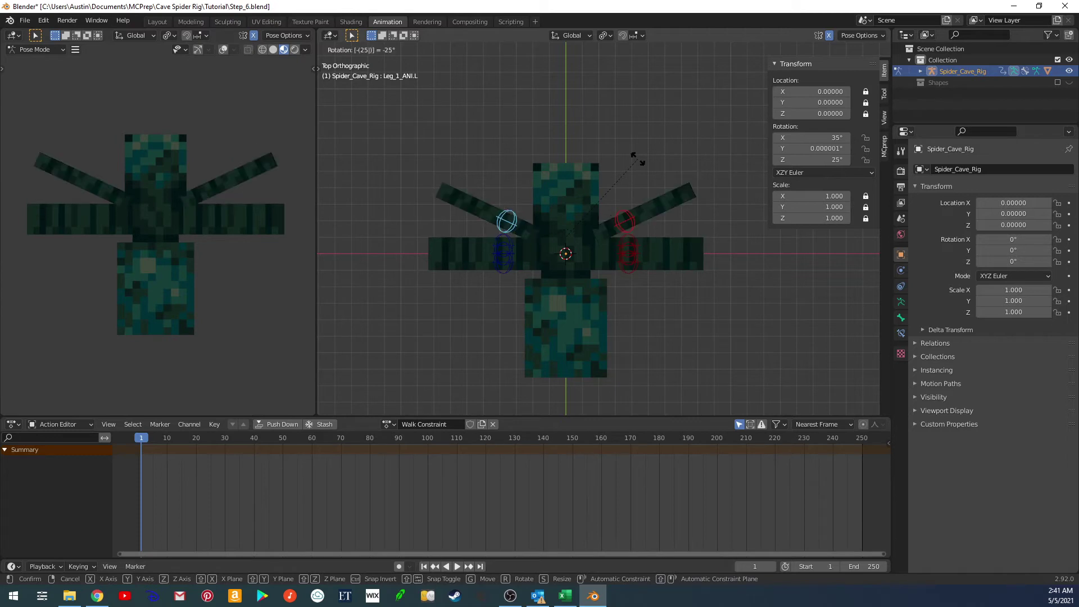
key("Return")
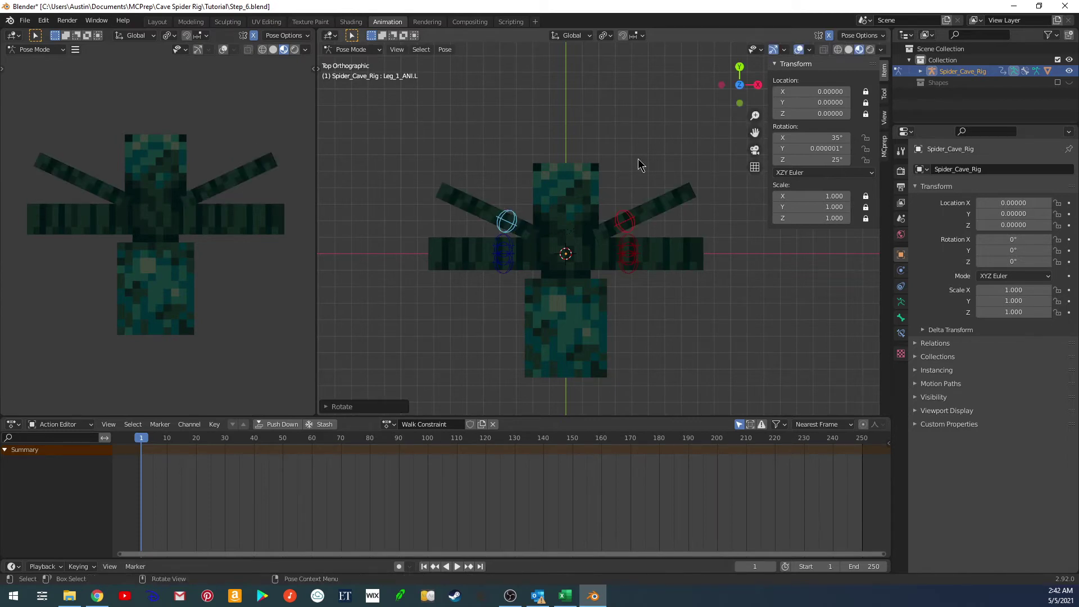
left_click(633, 218)
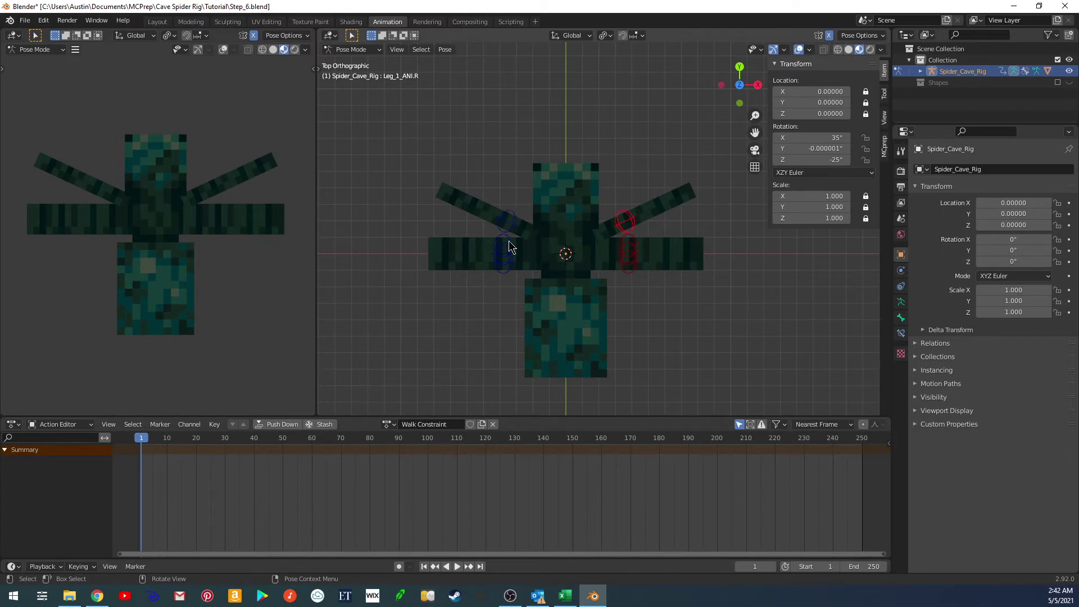
Rotate the two Leg_2 ANI bones together by 25° about the global Z axis
left_click(506, 243)
left_click(628, 246, "shift")
key("r")
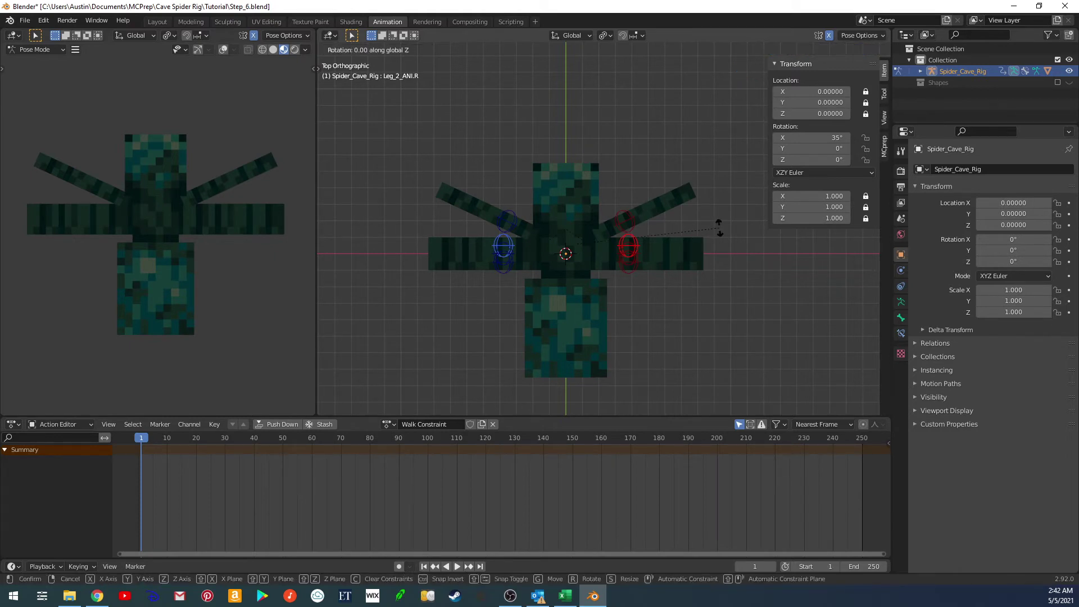
type("25")
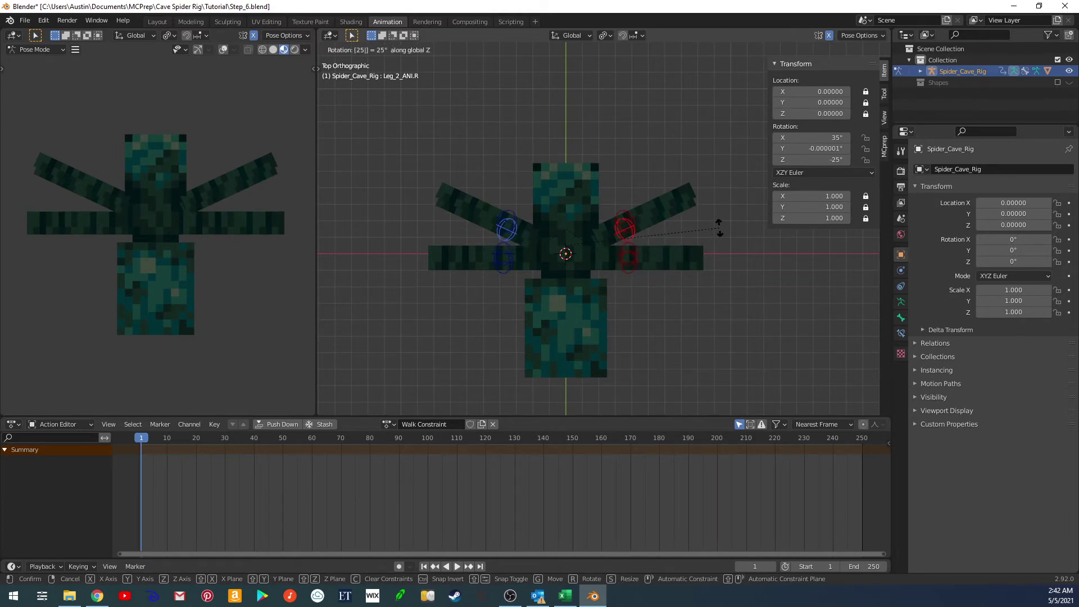
key("Return")
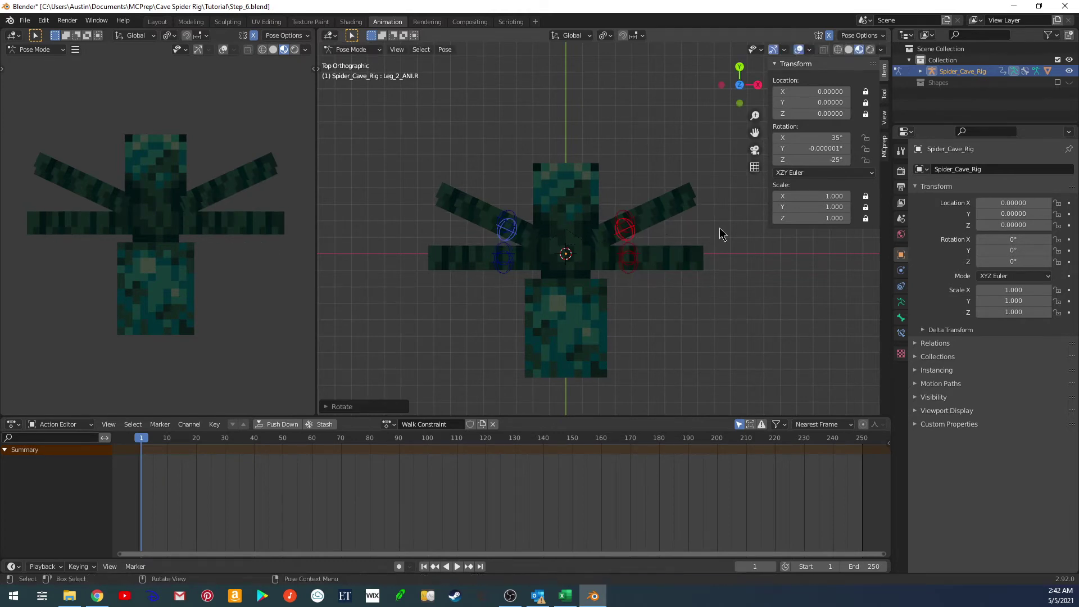
left_click(631, 237)
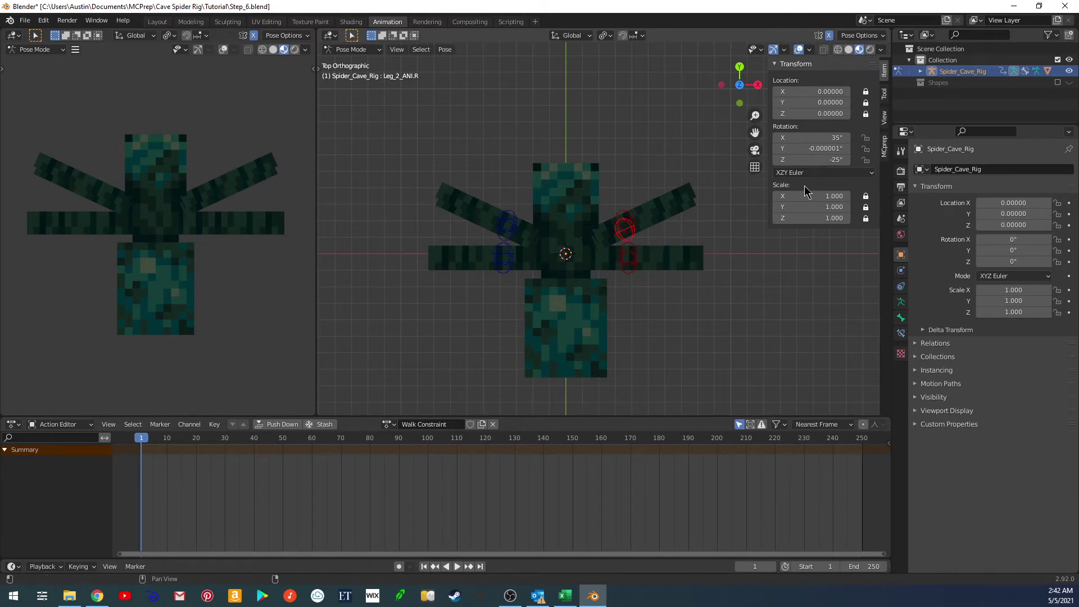
Rotate the two Leg_3 ANI bones together by -25° about the global Z axis
left_click(509, 248)
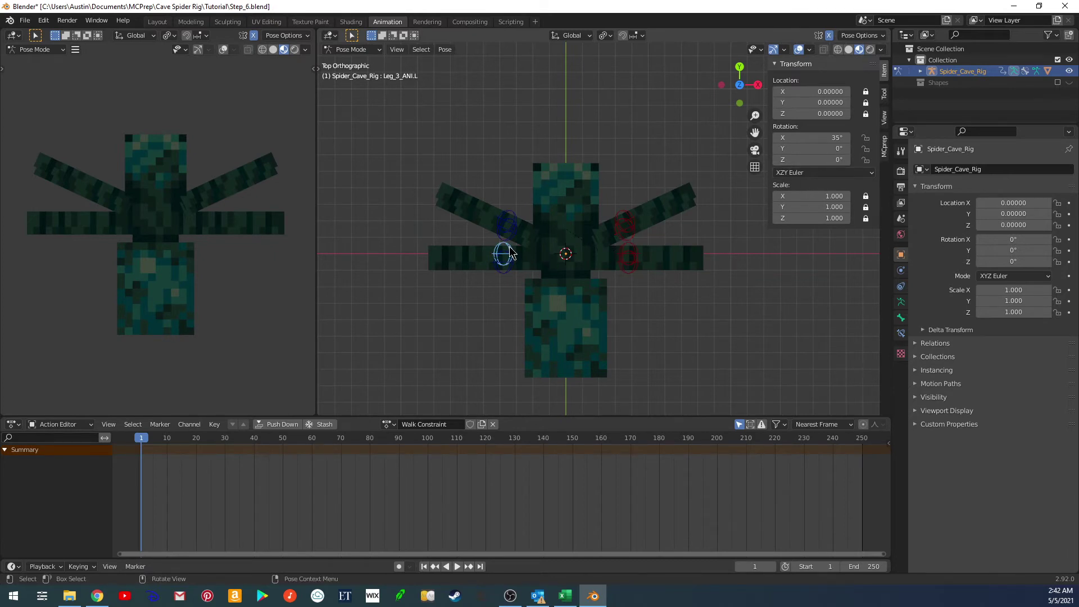
left_click(636, 254, "shift")
type("r")
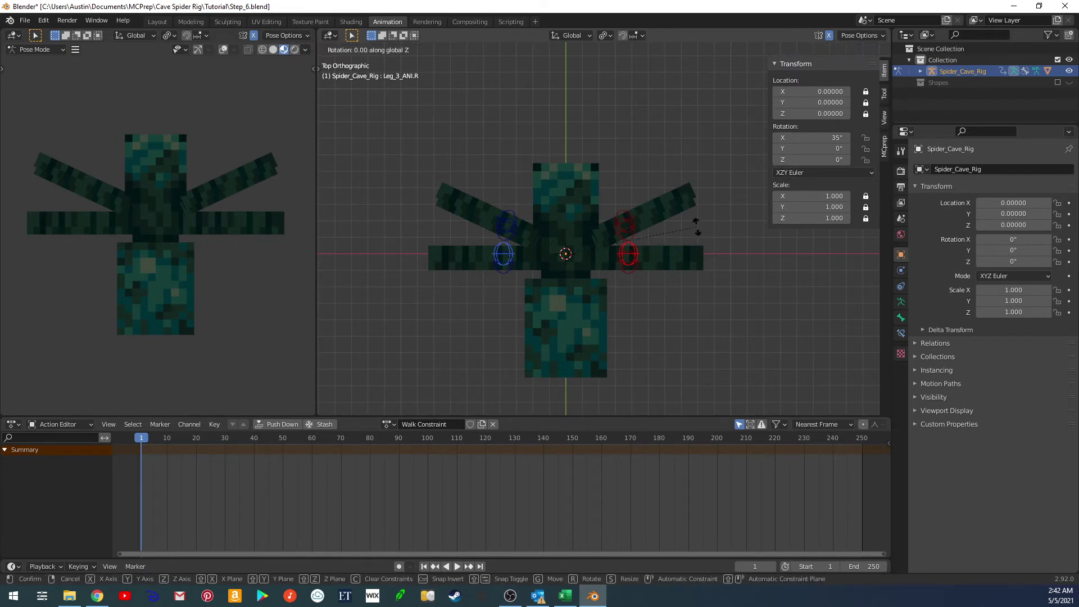
type("25")
key("minus")
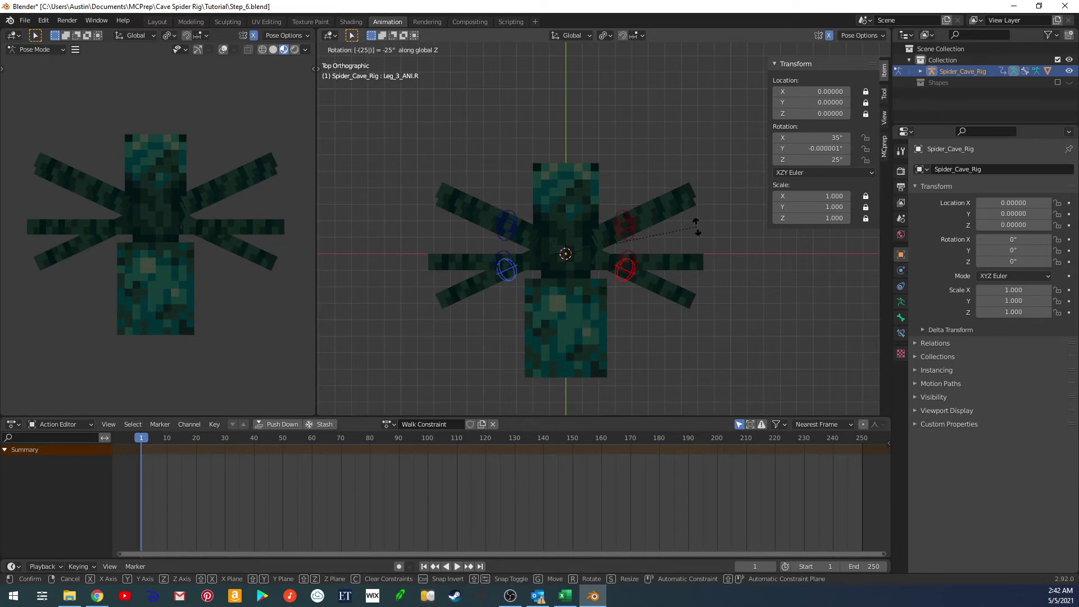
key("Return")
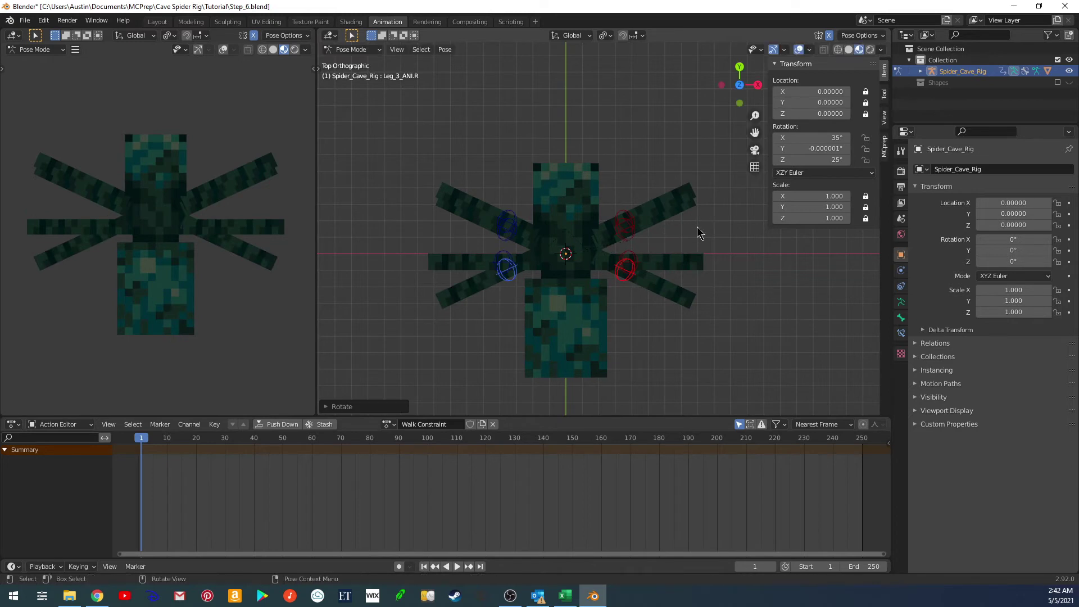
Rotate the two Leg_4 ANI bones together by -30° about the global Z axis
left_click(635, 255)
left_click(501, 254, "shift")
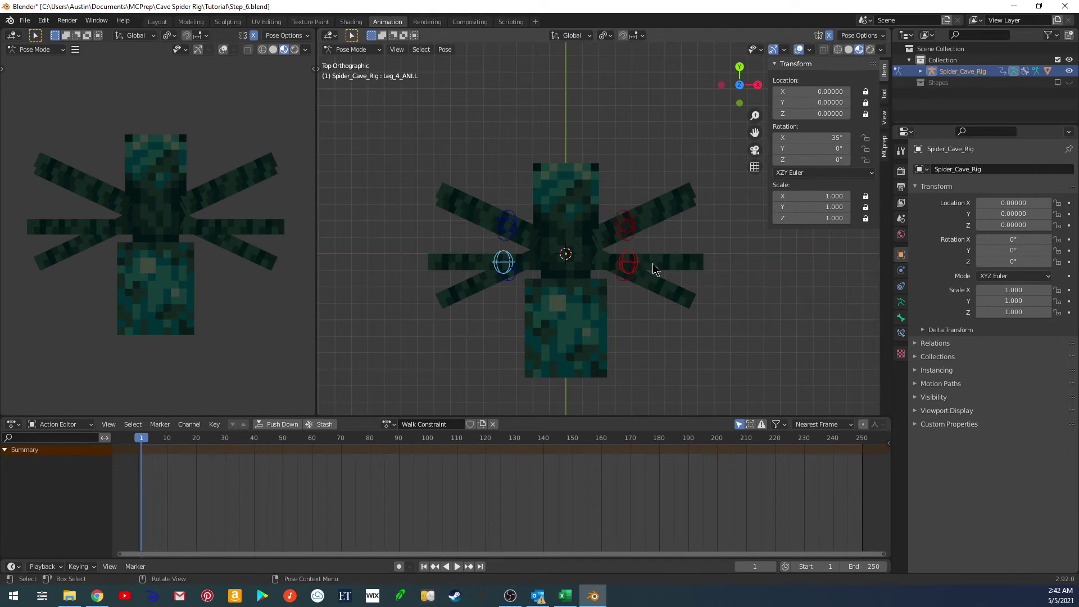
type("r")
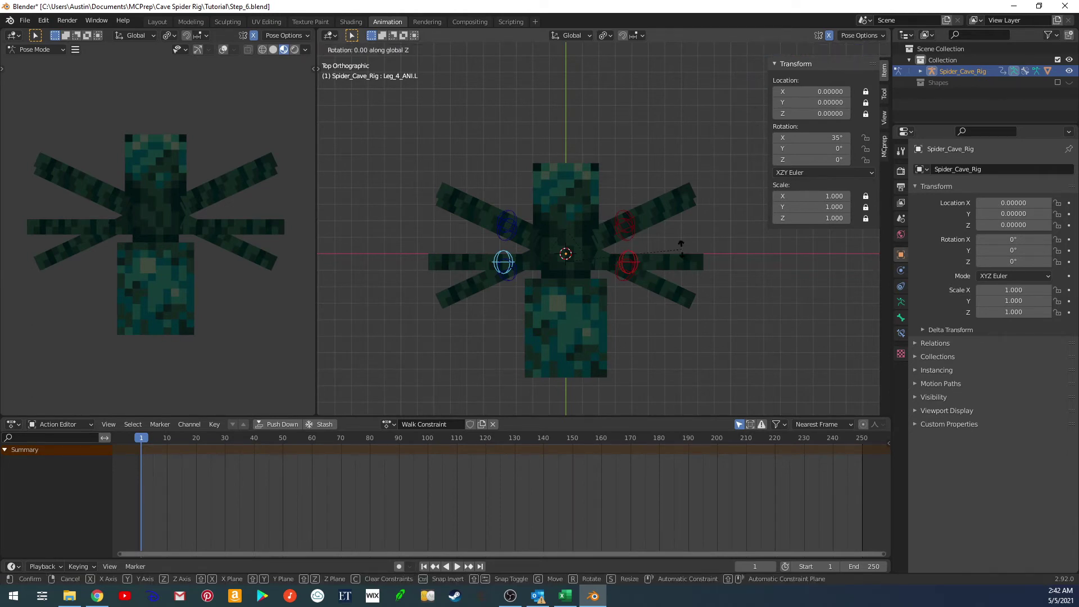
type("-30")
key("Return")
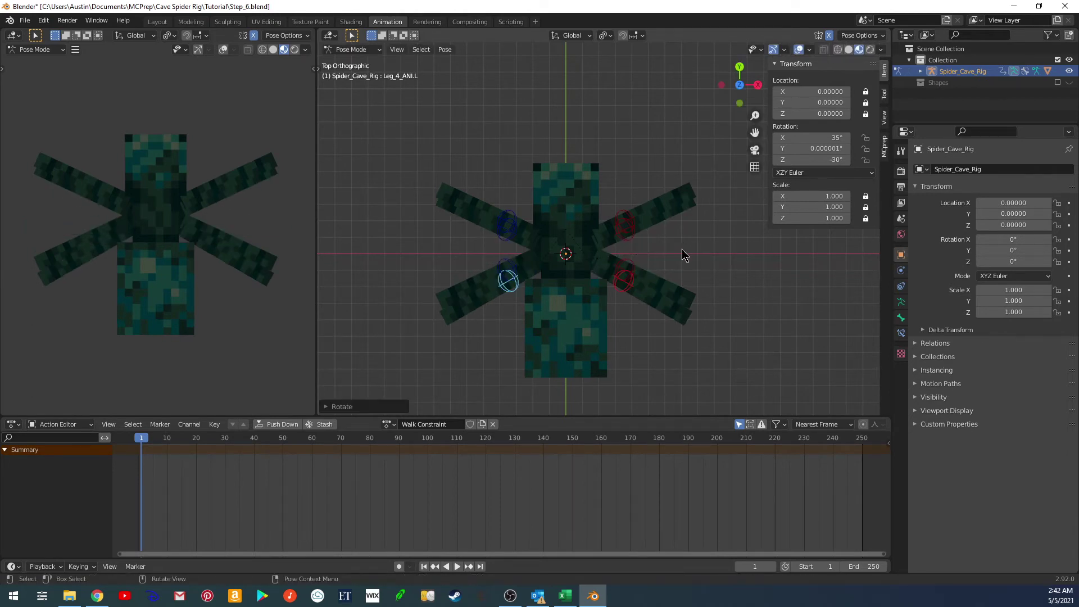
Set the active keying set to Rotation and keyframe all eight leg ANI bones at frame 1
middle_click_drag(706, 269, 703, 265, "shift")
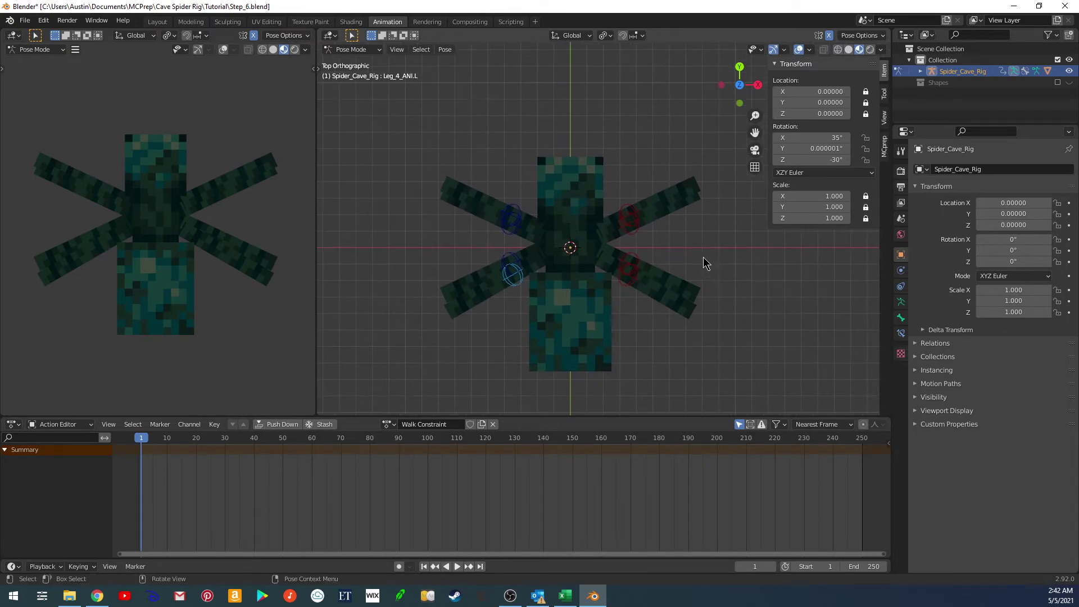
middle_click_drag(624, 223, 658, 259)
left_click_drag(713, 324, 428, 172)
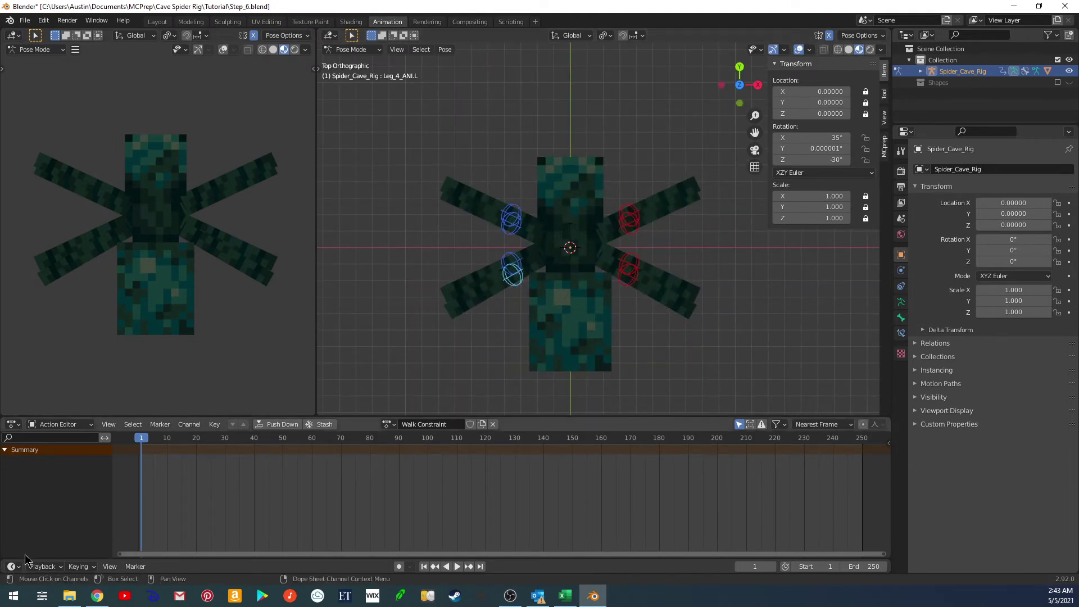
left_click(77, 566)
left_click(57, 521)
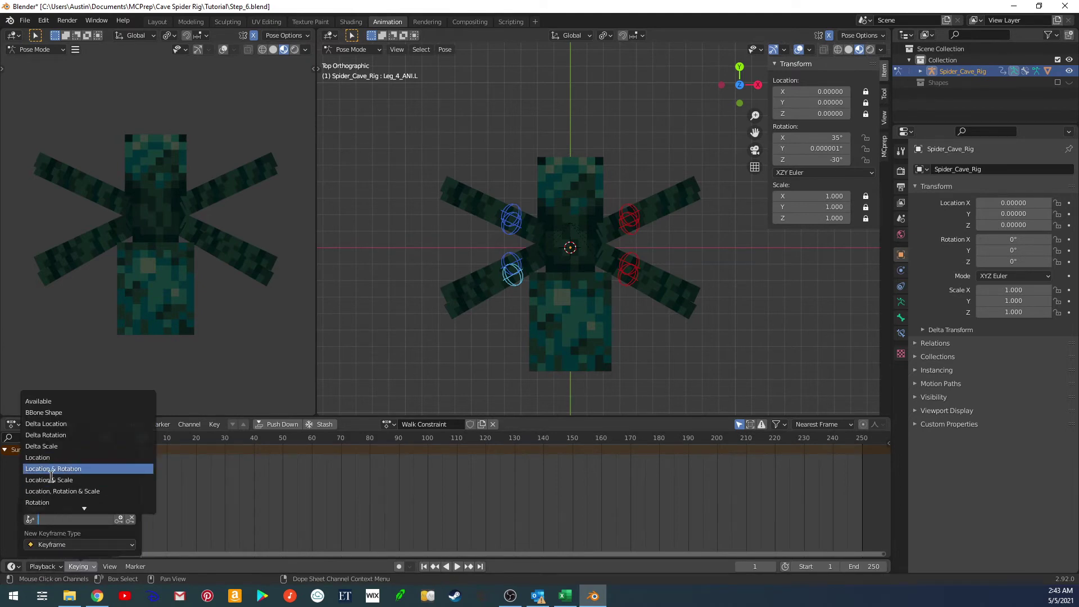
left_click(48, 491)
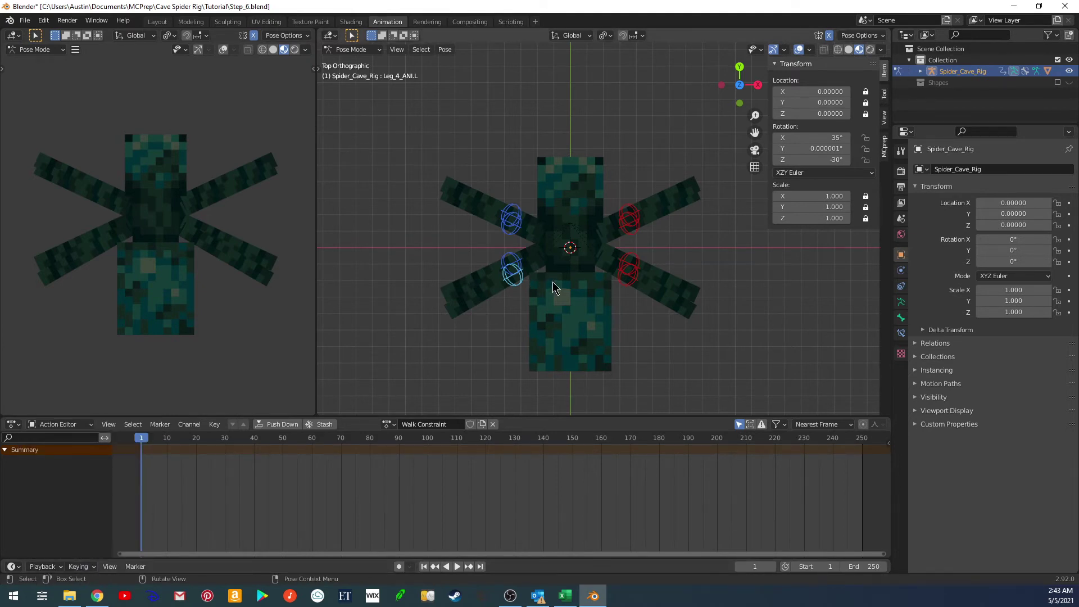
key("i")
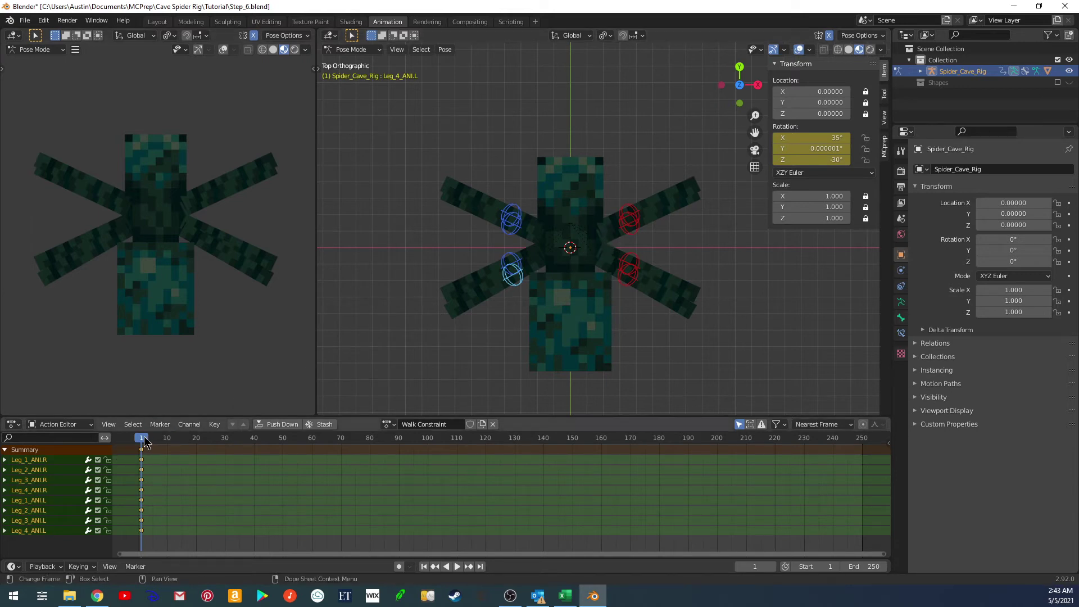
Keyframe the same rotation of all eight leg ANI bones at frame 101
key("space")
mouse_move(225, 442)
left_mouse_down()
mouse_move(263, 442)
mouse_move(193, 442)
mouse_move(204, 444)
left_mouse_up()
left_click_drag(206, 444, 429, 444)
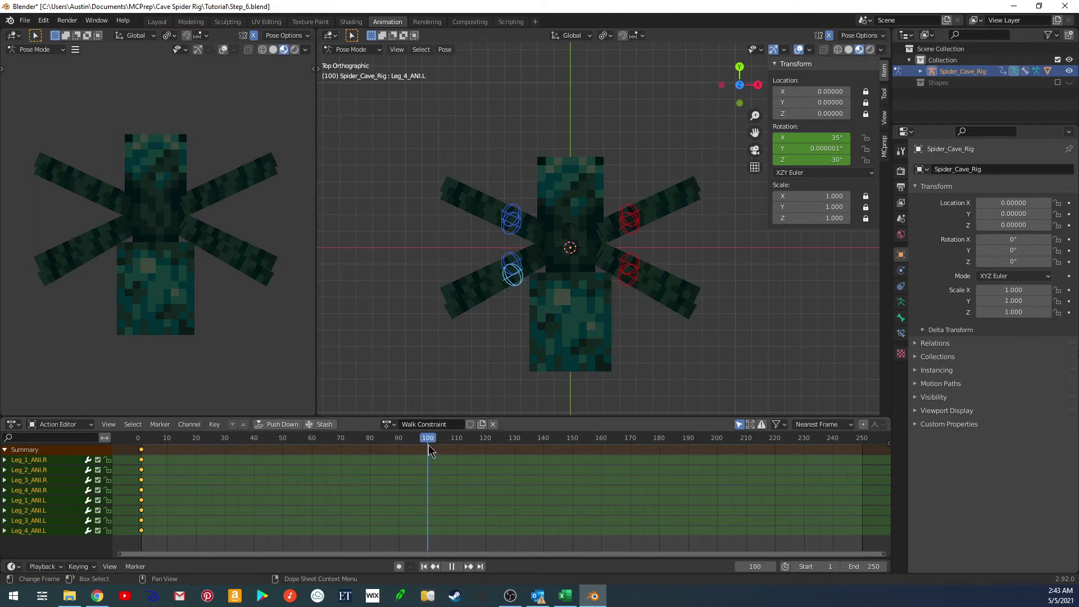
left_click_drag(428, 444, 430, 443)
key("i")
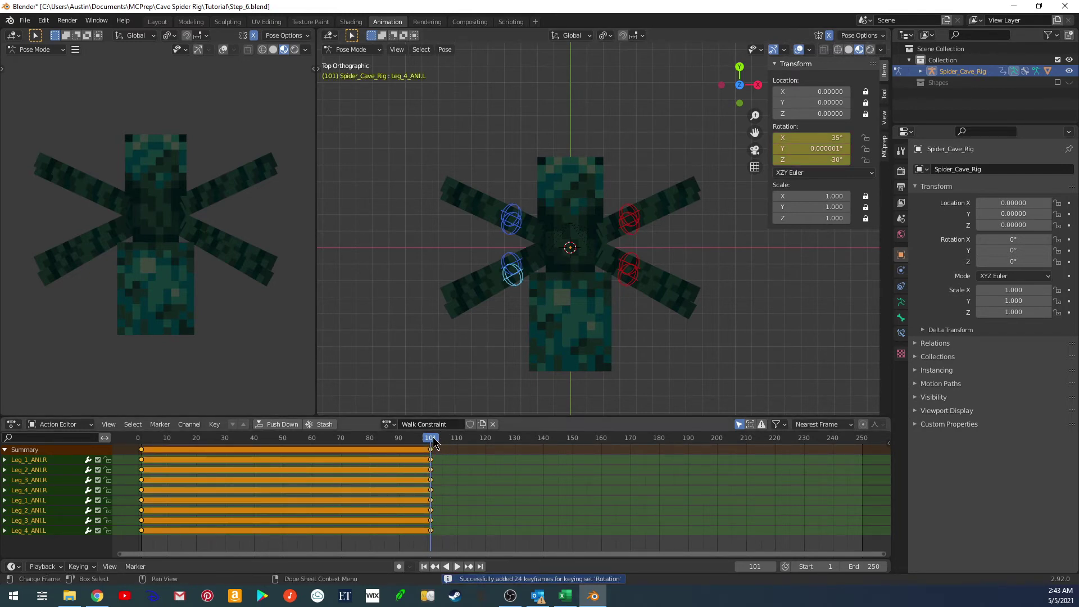
Go to frame 50 and set the Z rotation of Leg_1_ANI.R to -49°
left_click_drag(441, 436, 282, 454)
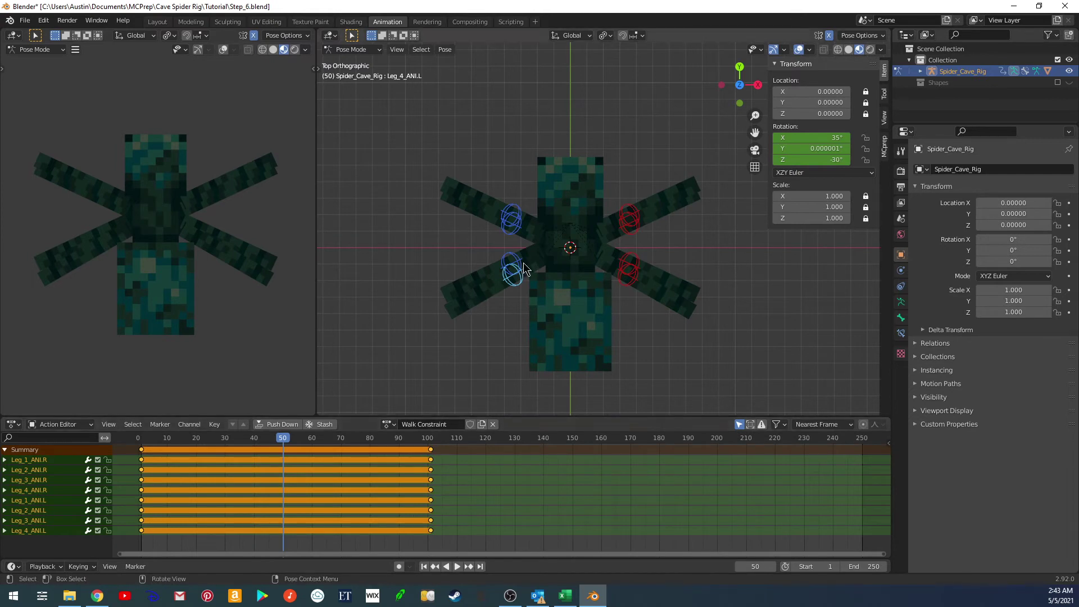
left_click(514, 213)
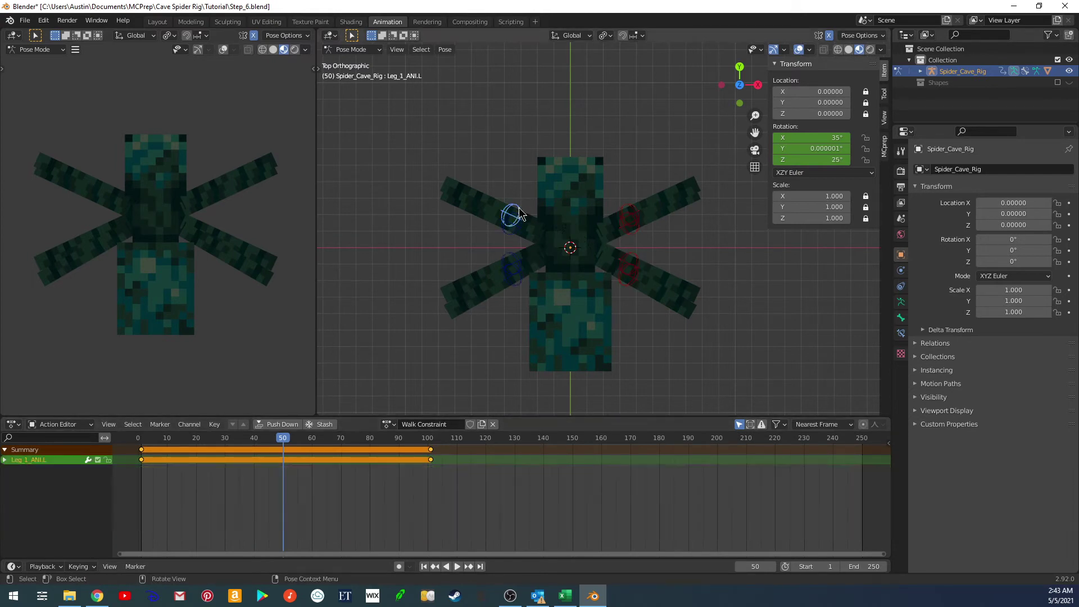
left_click(631, 213, "shift")
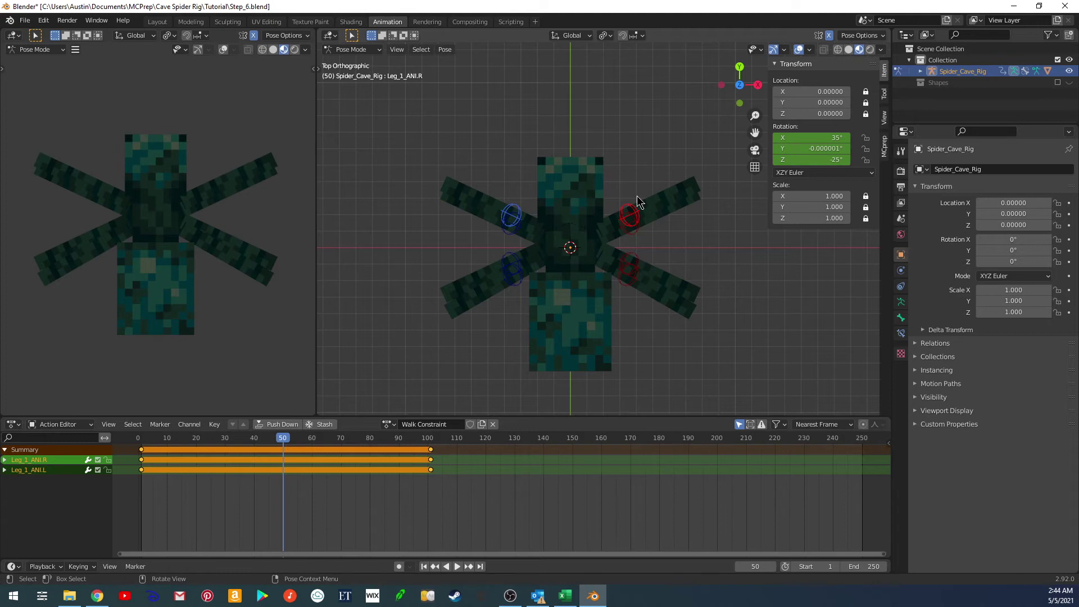
left_click(630, 209)
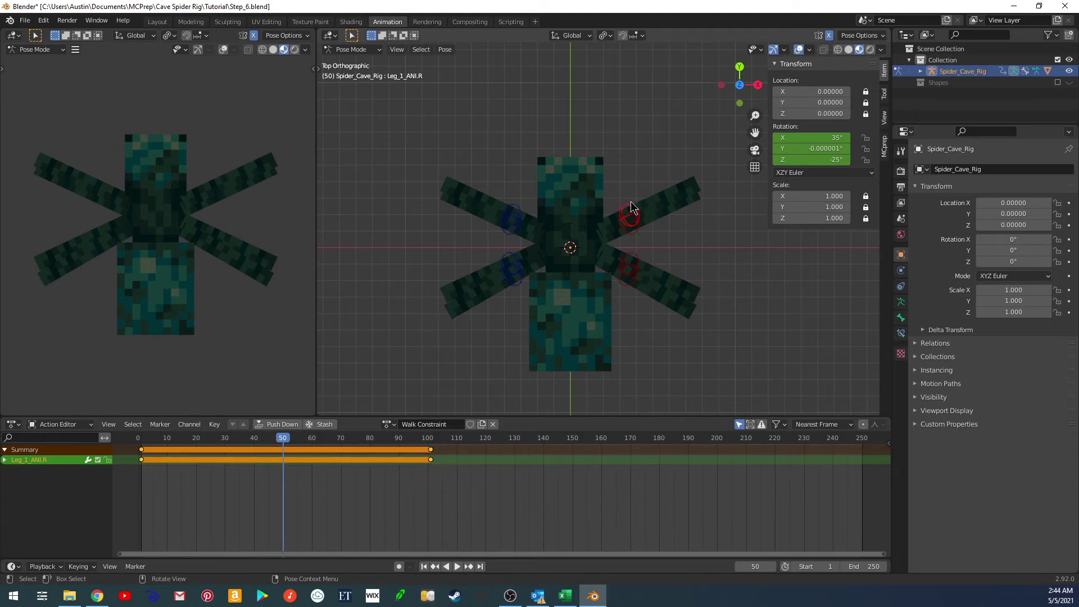
left_click(819, 159)
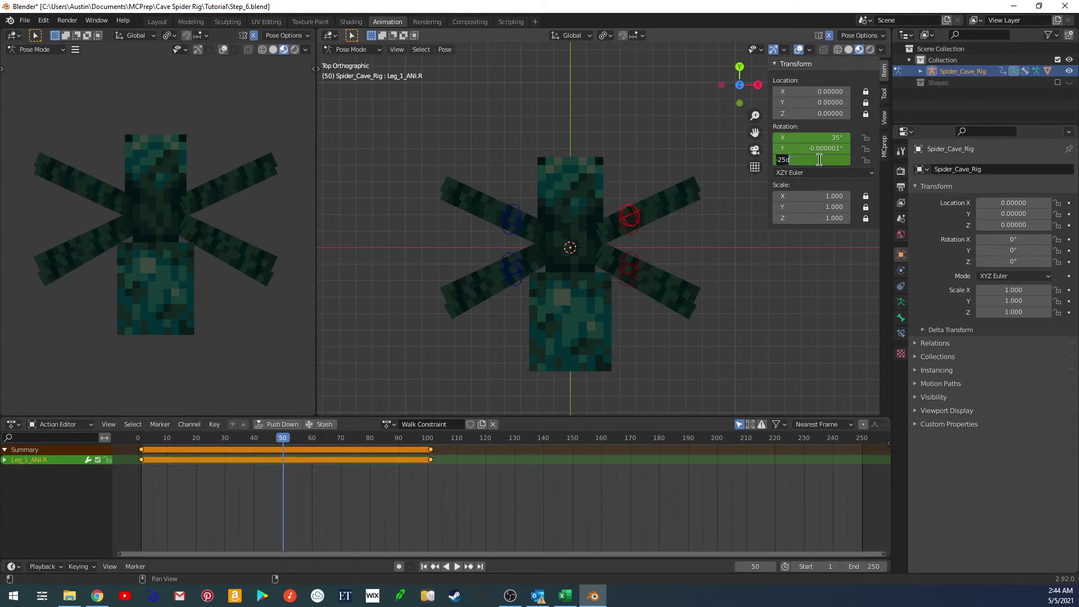
type("-49")
key("Return")
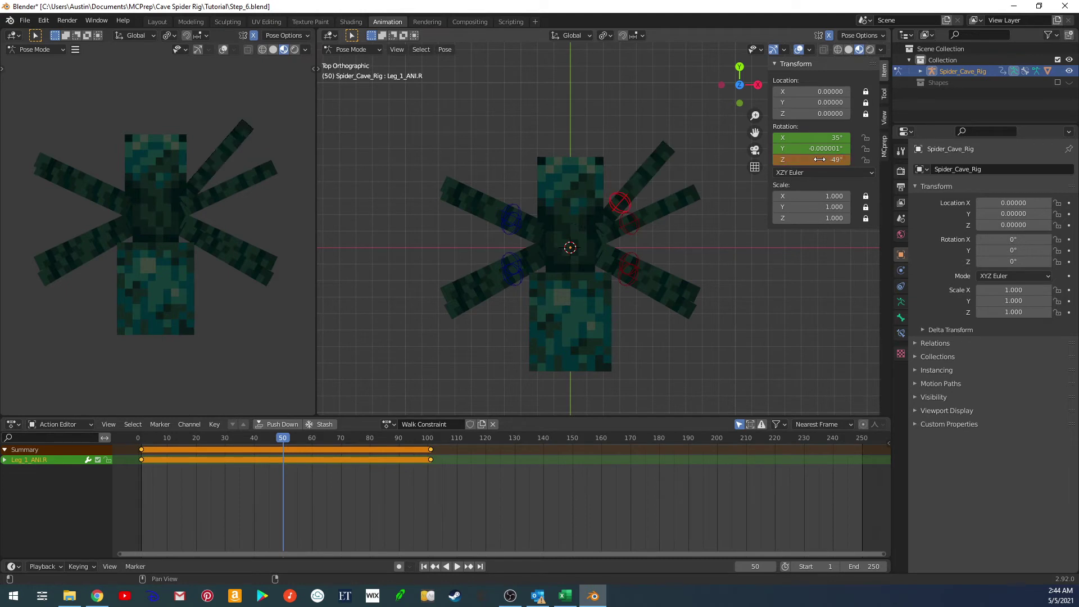
Try setting the Z rotation of Leg_1_ANI.L to -49° and undo that change
left_click(511, 215)
left_click(820, 161)
key("BackSpace")
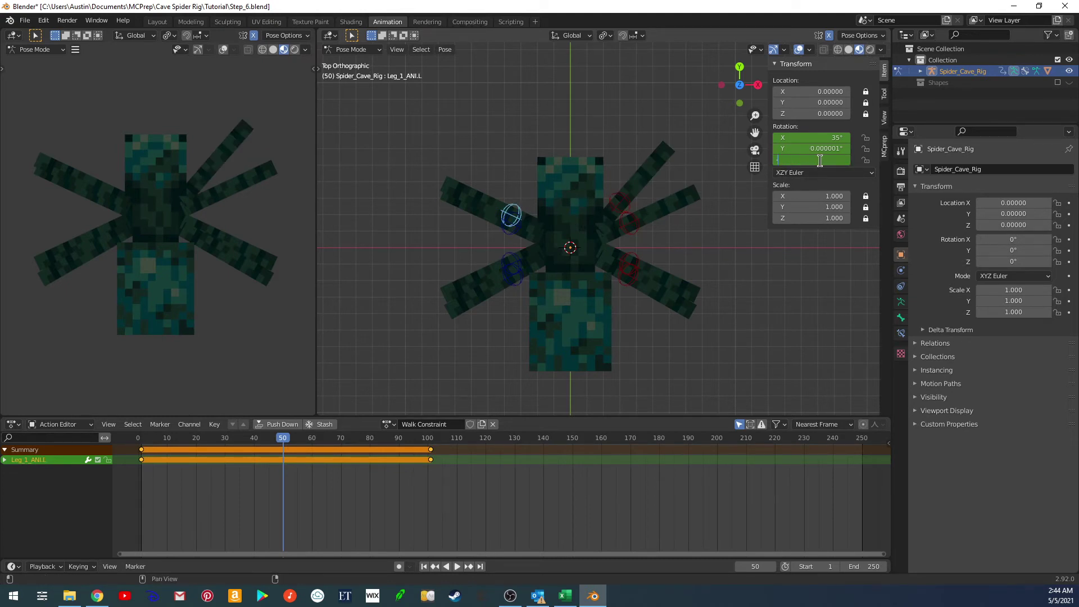
type("-49")
key("Return")
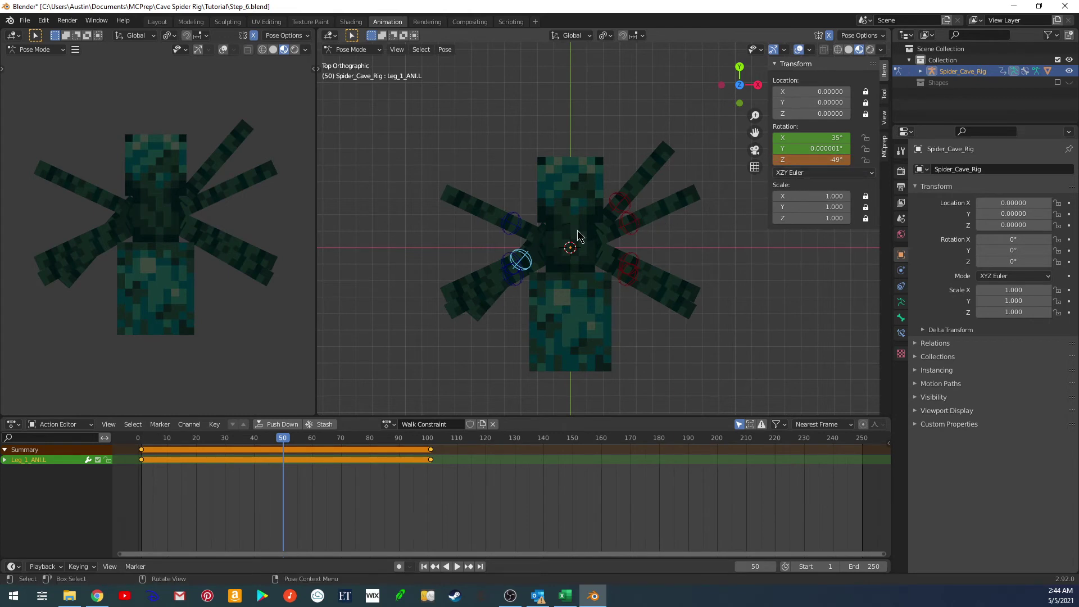
key("ctrl+z")
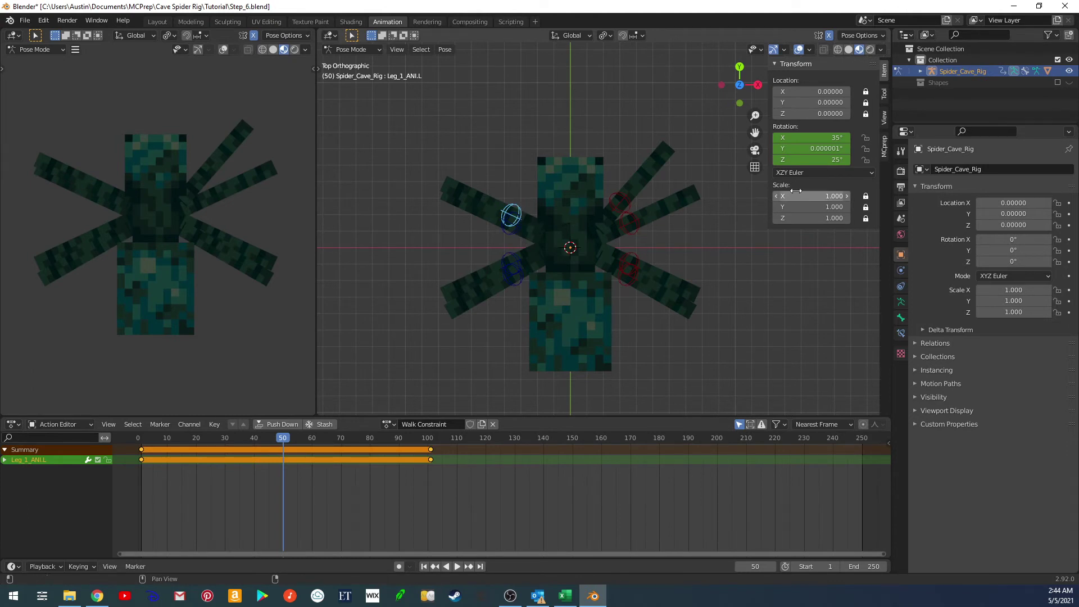
Set the Z rotation of Leg_1_ANI.L to 49° at frame 50
left_click(818, 162)
type("49")
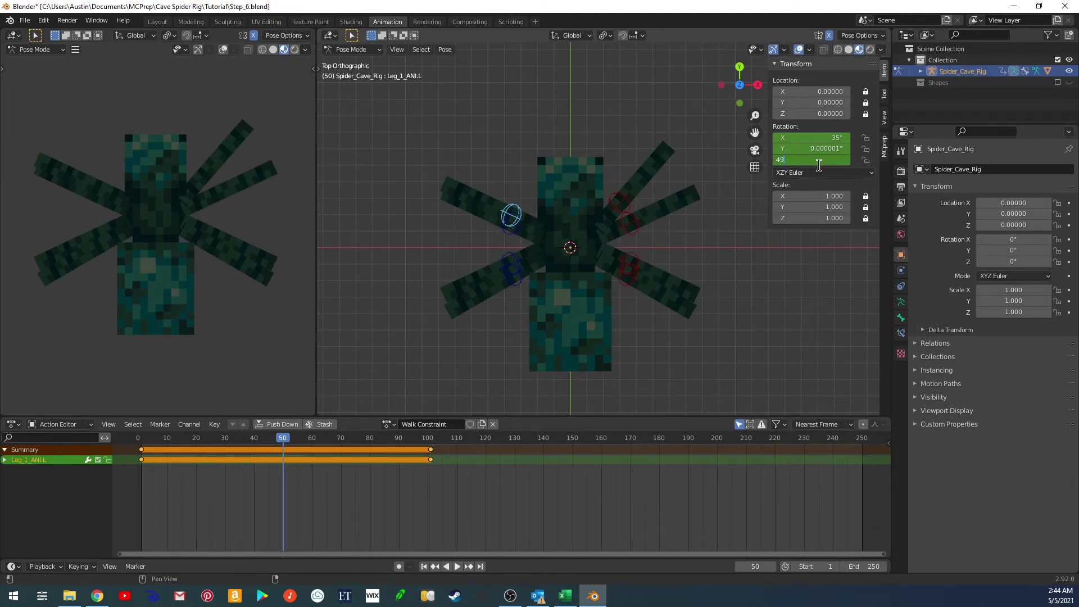
key("Return")
Set the Z rotation of Leg_2_ANI.L to 5° and of Leg_2_ANI.R to -5° at frame 50
left_click(514, 230)
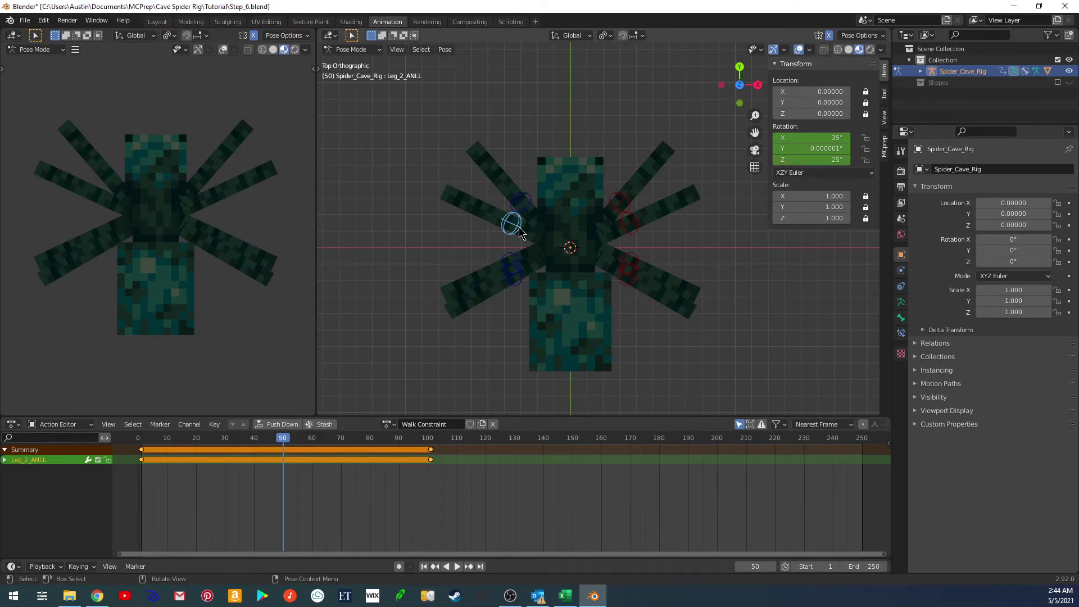
left_click(807, 159)
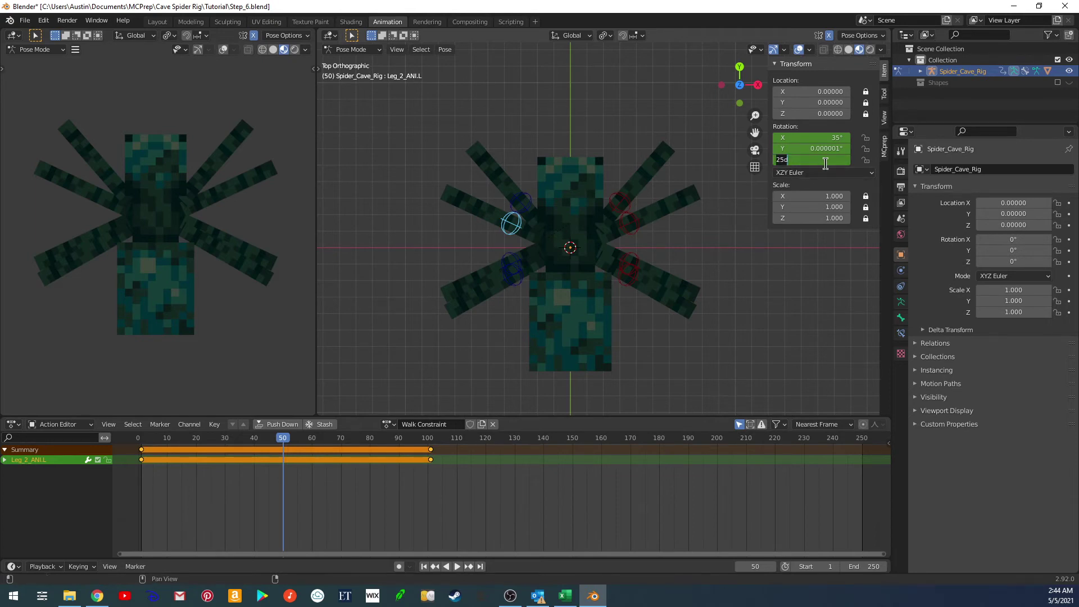
type("5")
key("Return")
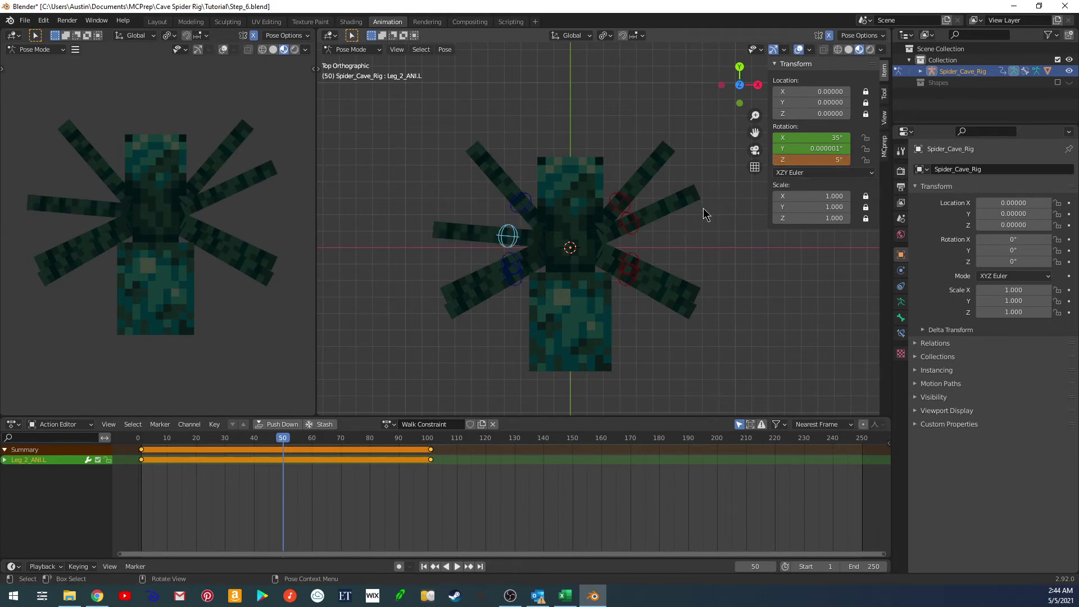
left_click(632, 223)
left_click(823, 160)
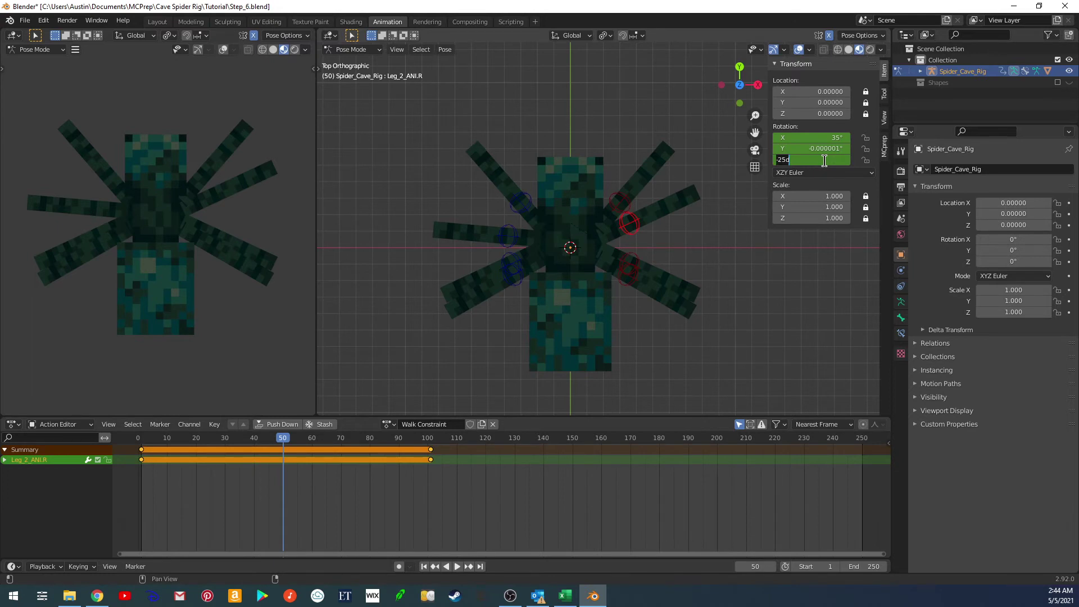
type("-5")
key("Return")
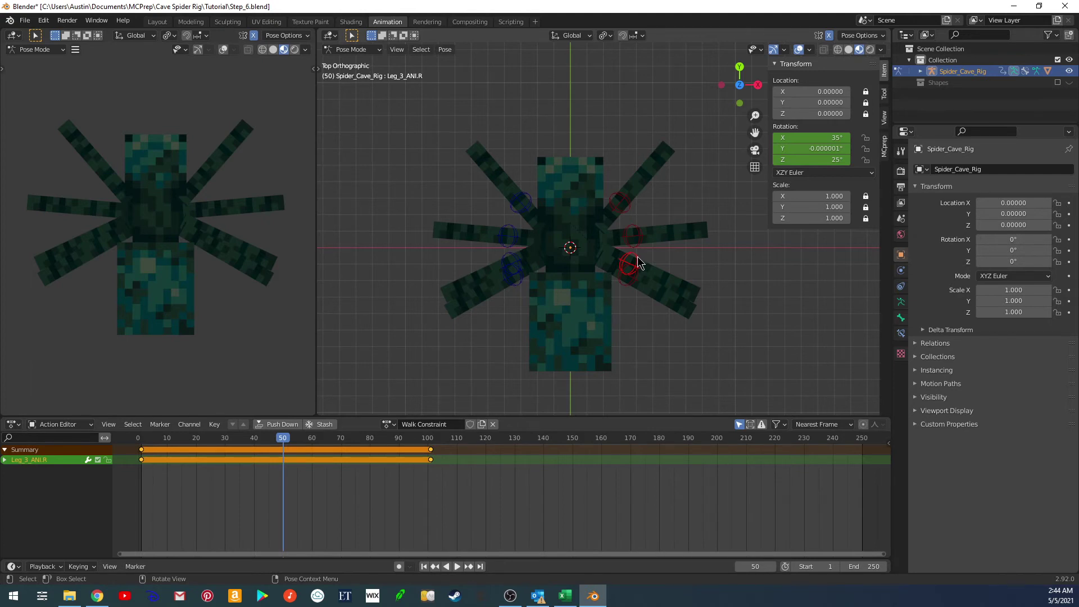
Set the Z rotation of Leg_3_ANI.R to 5° and give Leg_3_ANI.L the mirrored Z rotation at frame 50
left_click(835, 160)
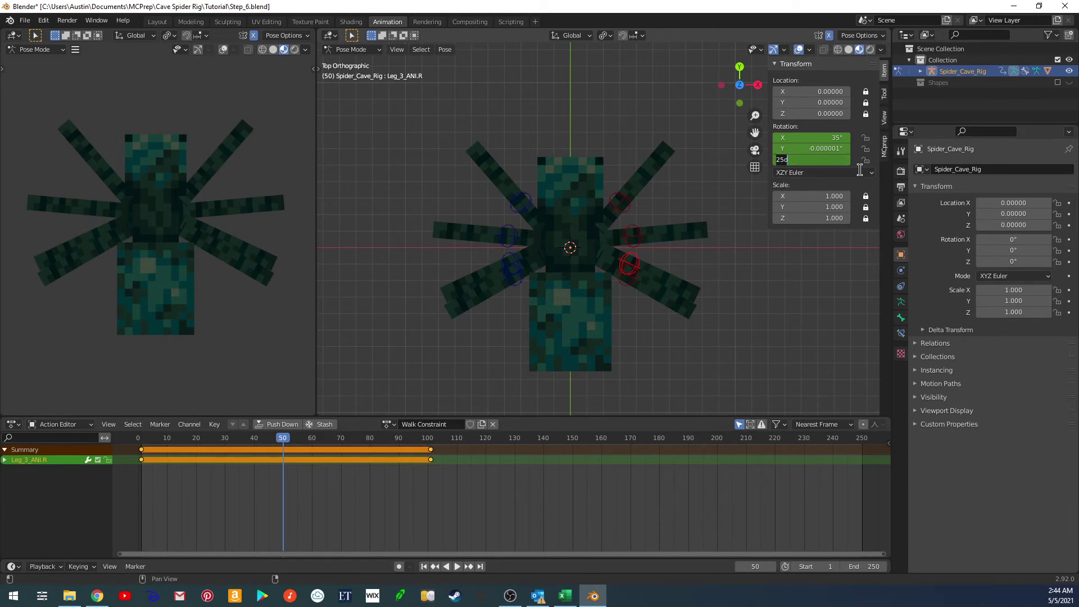
type("5")
key("Return")
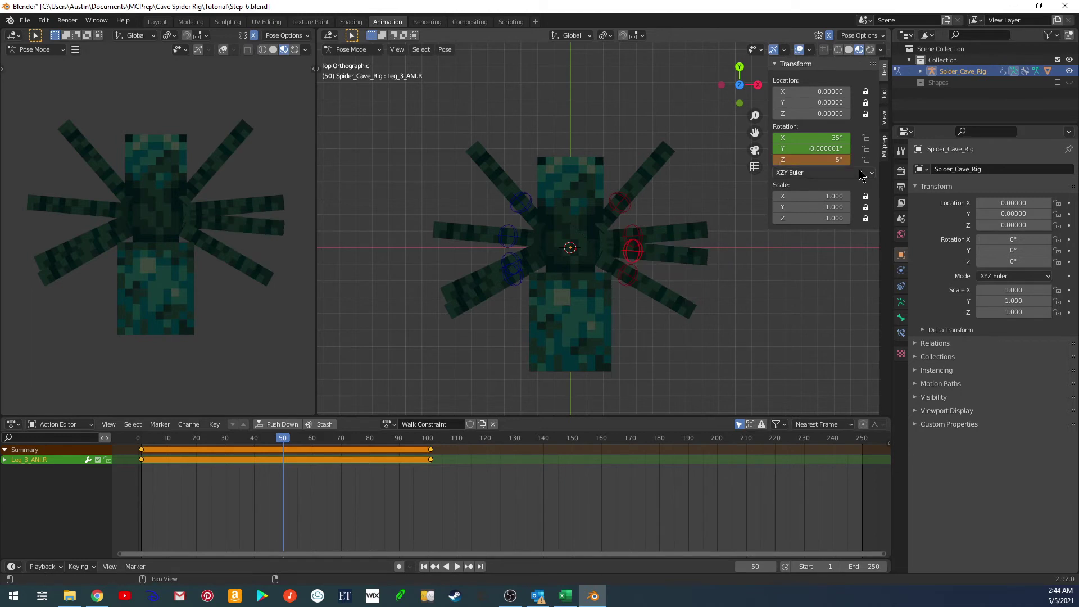
left_click(637, 276)
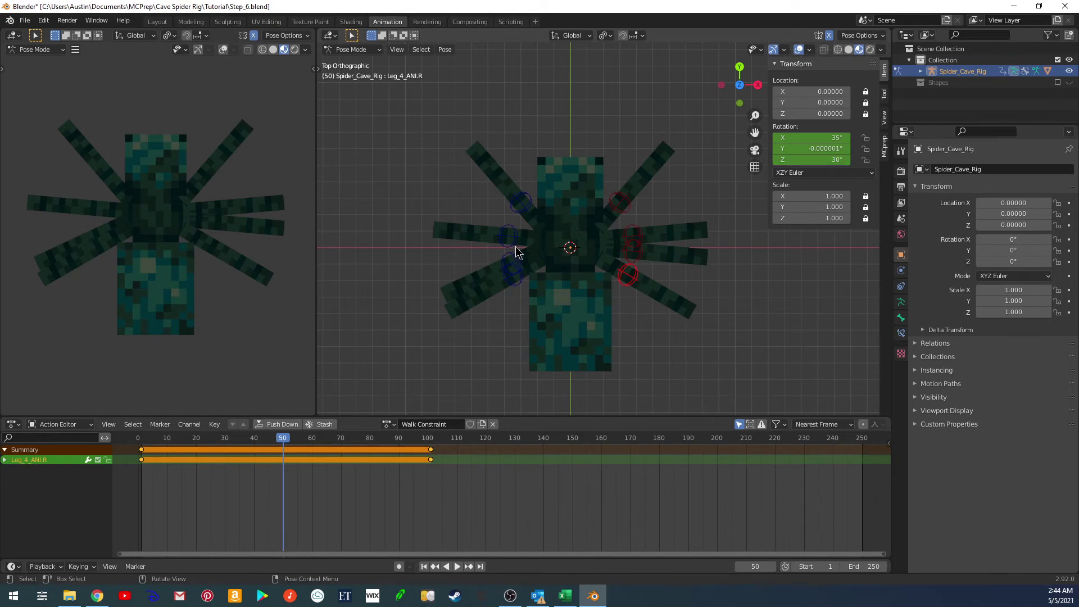
left_click(512, 263)
left_click(820, 162)
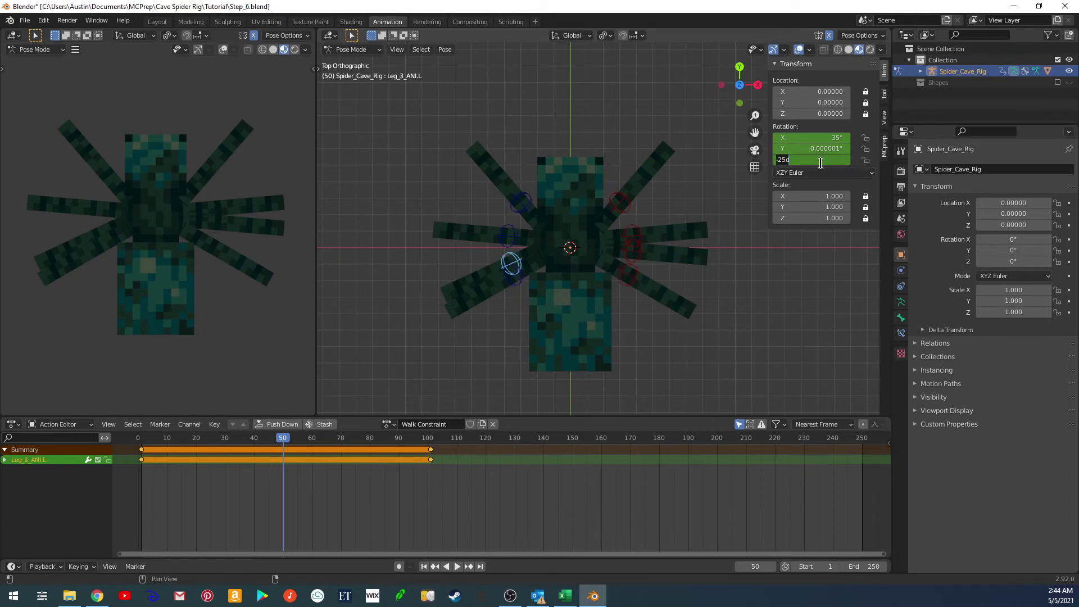
key("Return")
Set the Z rotation of Leg_4_ANI.R to 57° and of Leg_4_ANI.L to -57° at frame 50
left_click(631, 277)
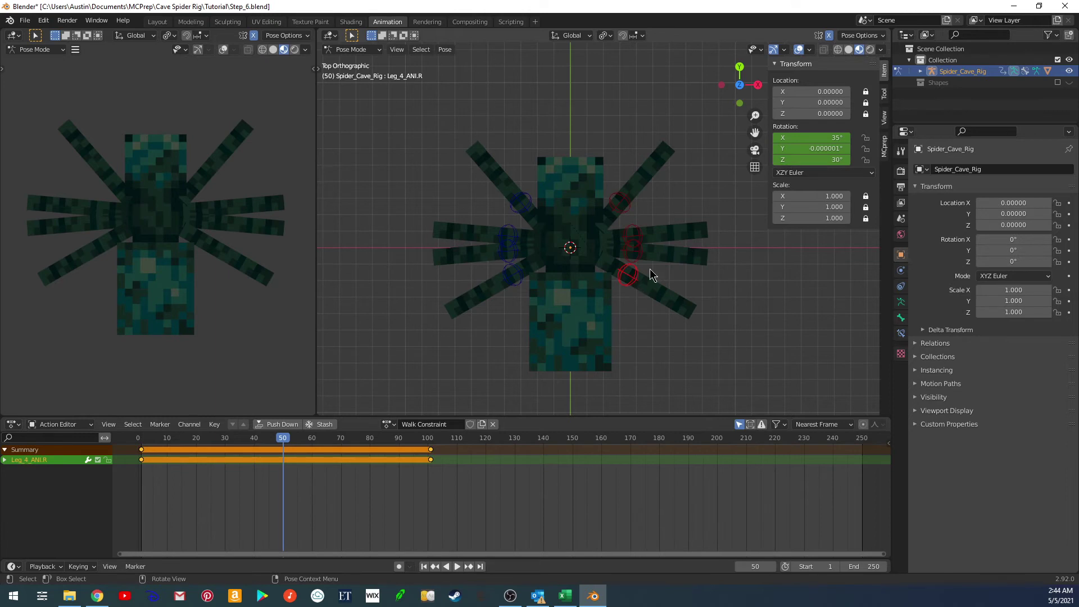
left_click(815, 160)
type("57")
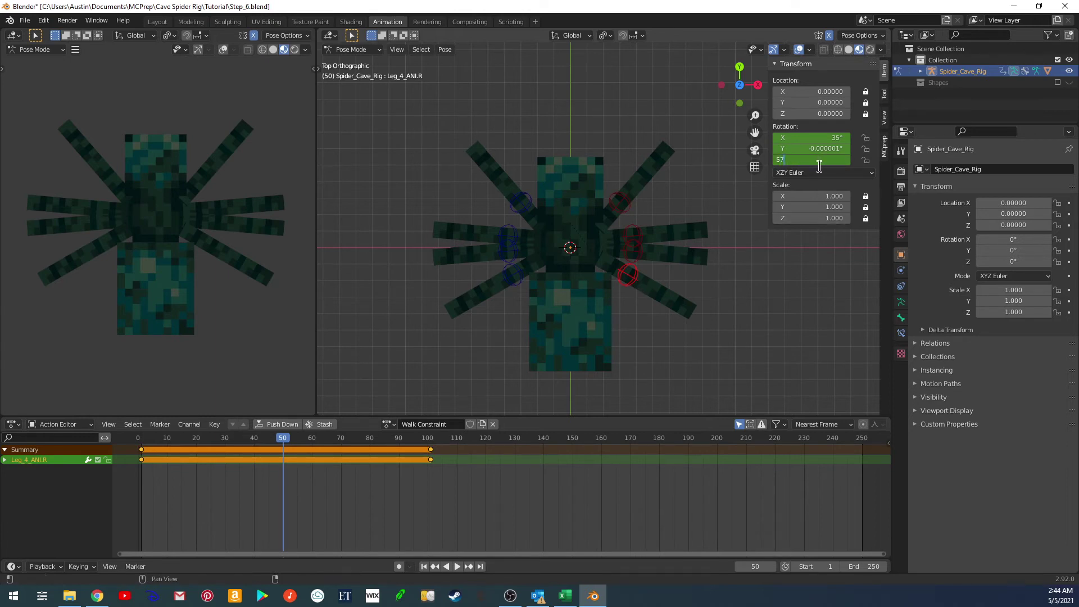
key("Return")
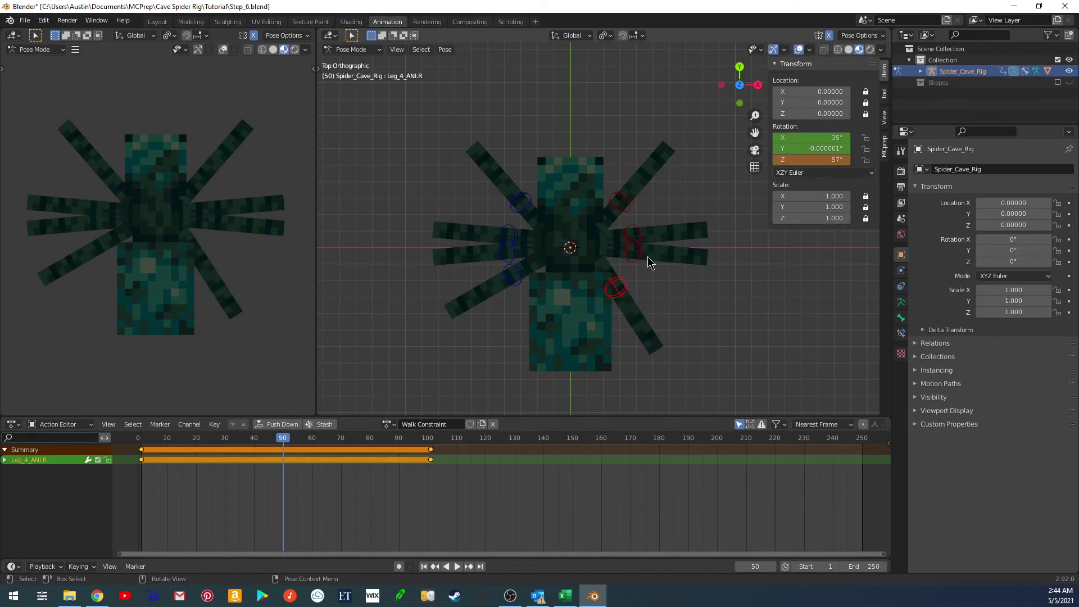
left_click(512, 274)
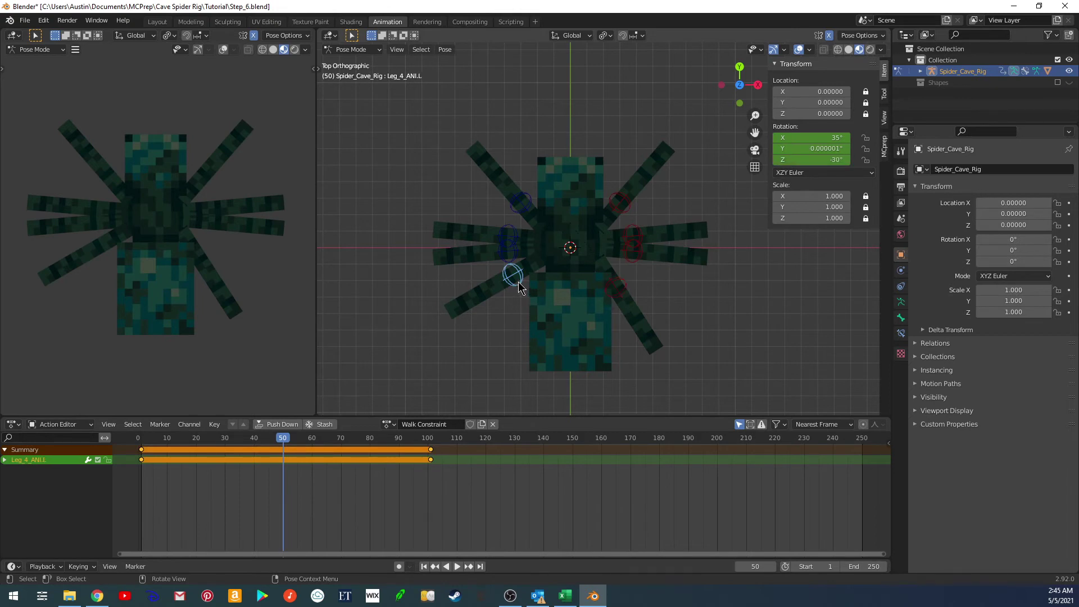
double_click(823, 160)
type("57")
key("Return")
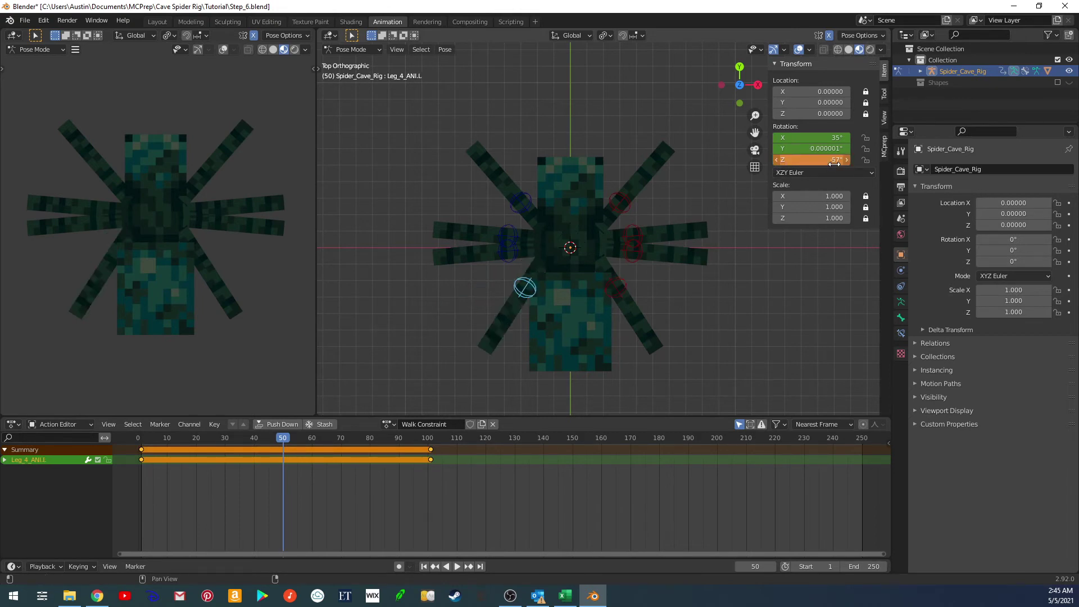
Select all eight leg ANI bones and keyframe their rotation at frame 50
left_click(695, 299)
middle_click_drag(696, 301, 691, 295, "shift")
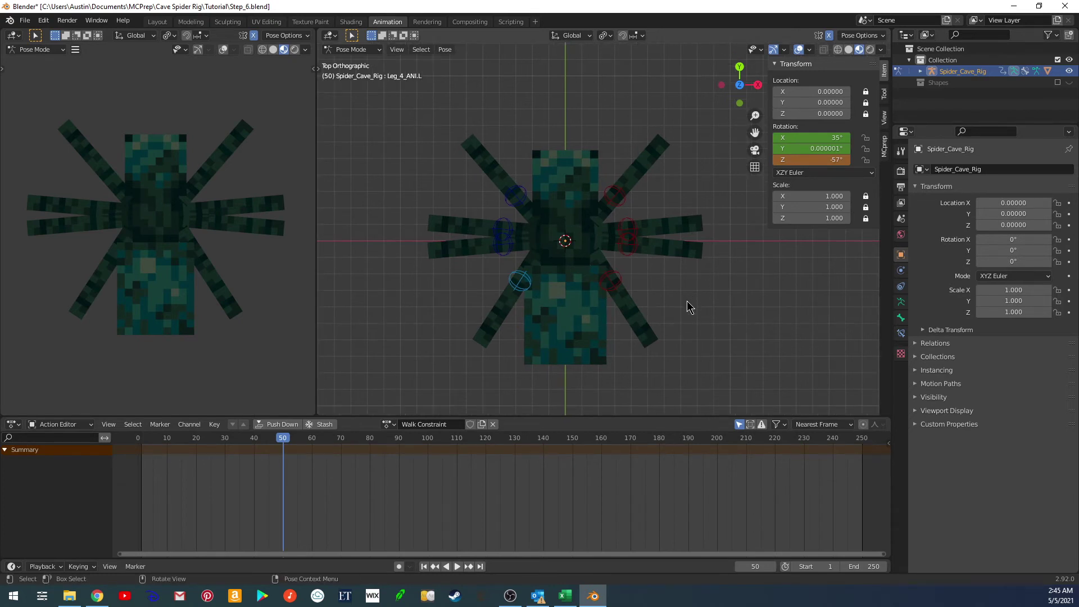
left_click_drag(695, 331, 460, 179)
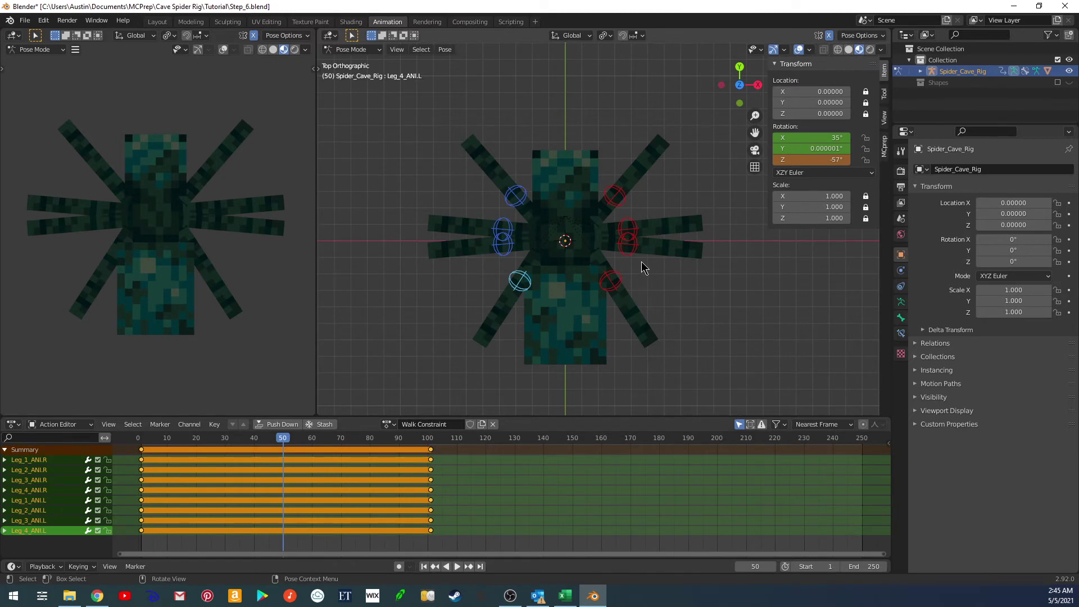
key("i")
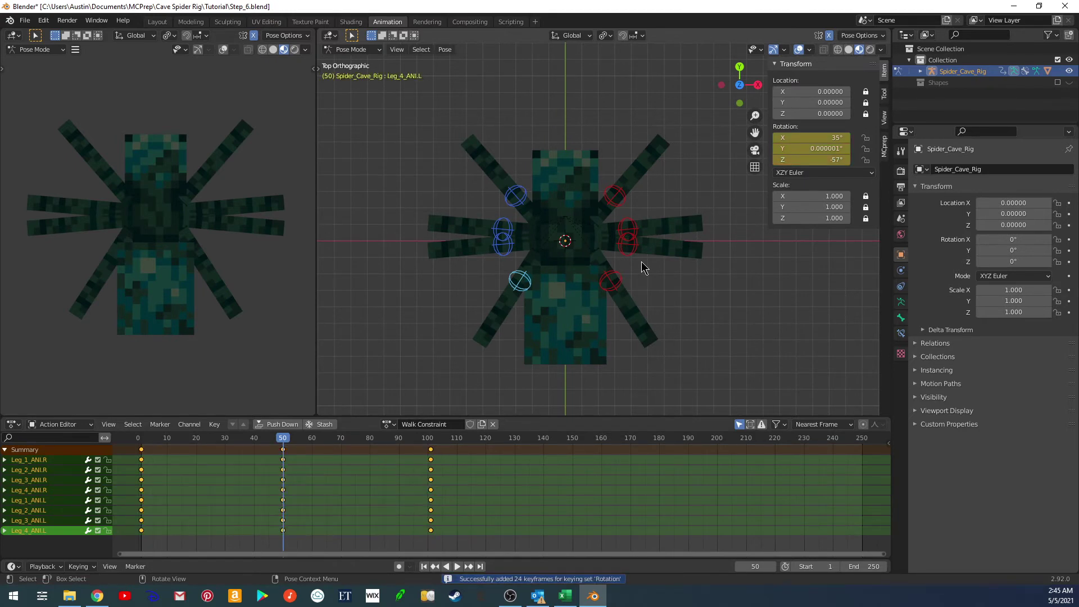
middle_click_drag(657, 282, 661, 327, "shift")
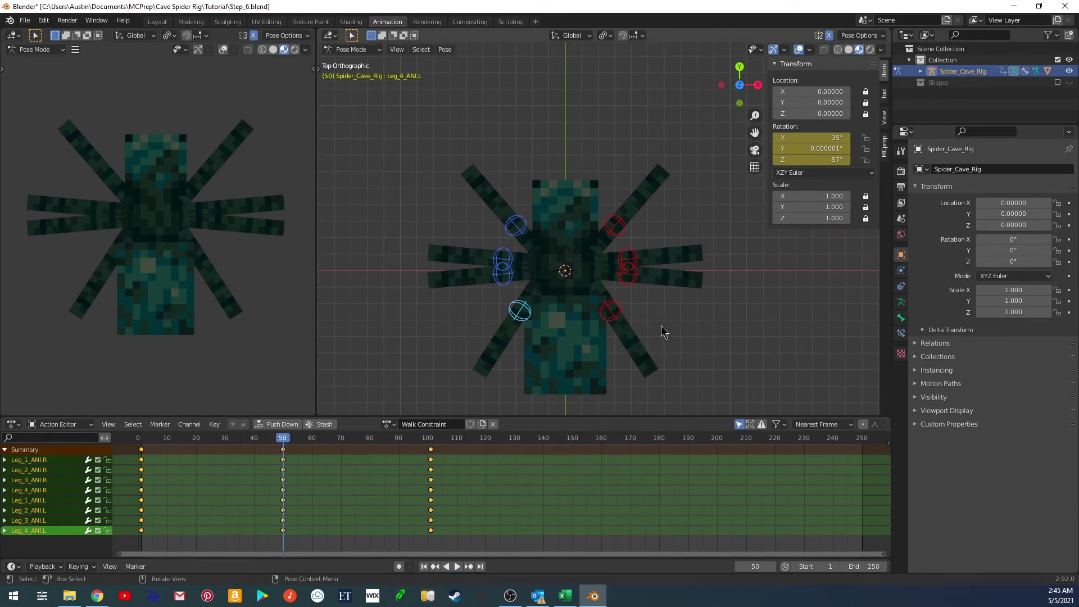
Set the scene's end frame to 100 and play back the walk animation briefly
left_click(856, 566)
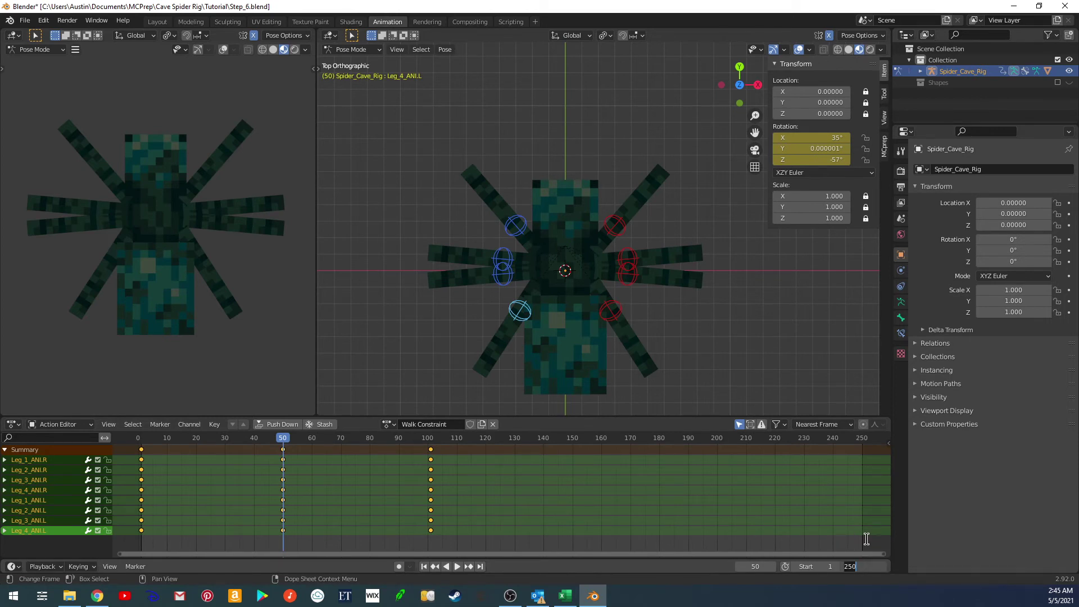
type("10")
type("1")
key("Return")
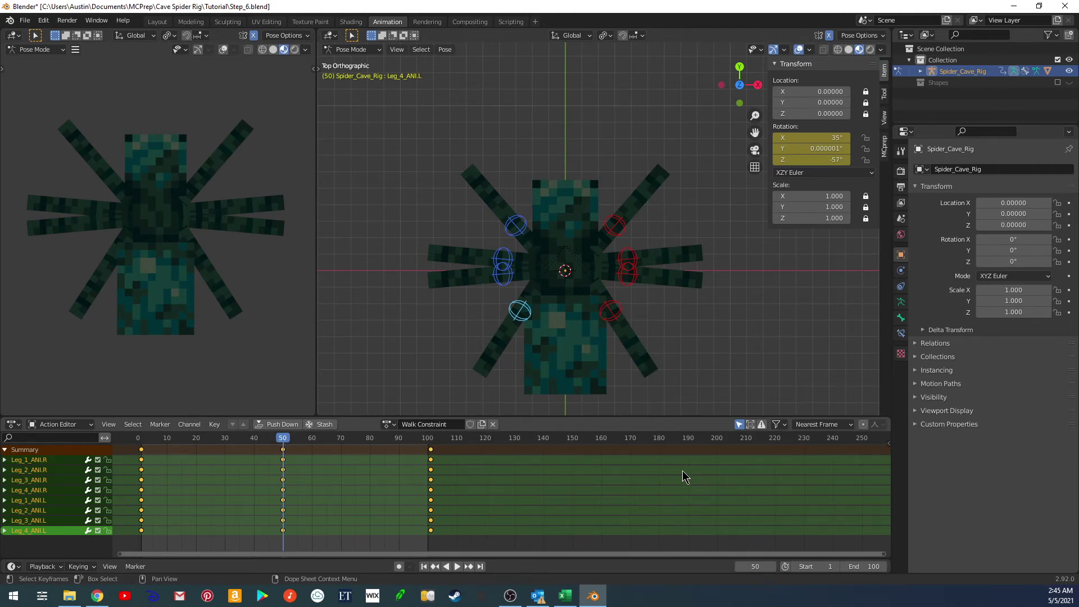
key("space")
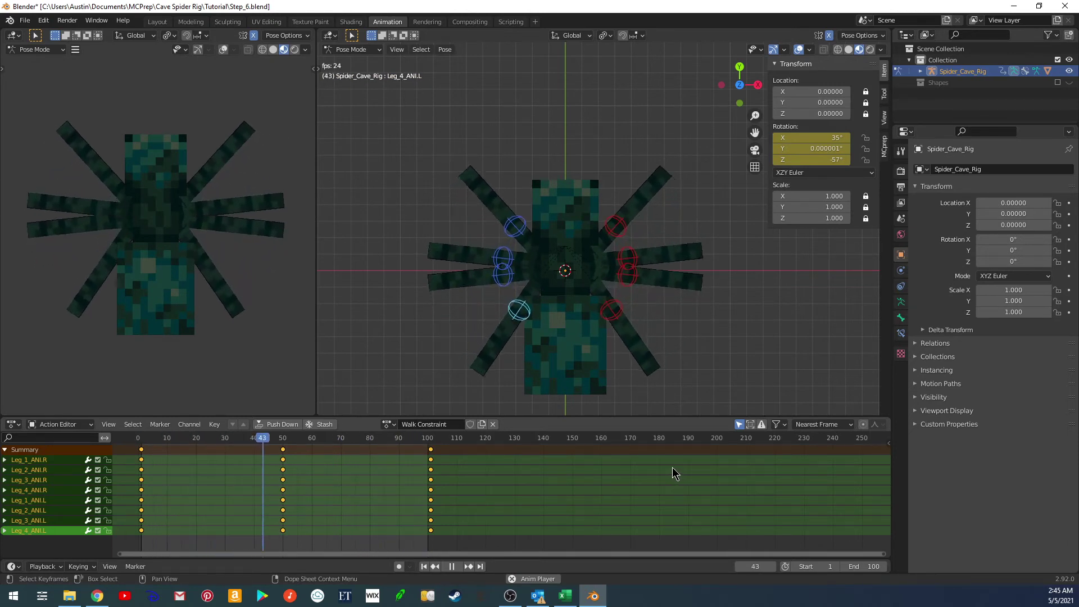
key("Escape")
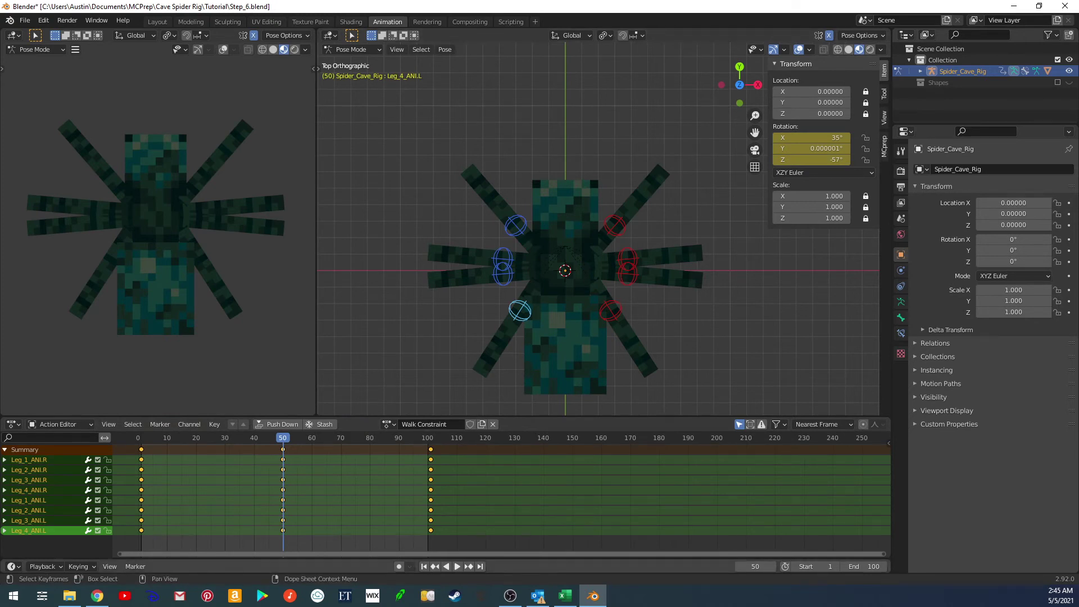
Give the scene a custom frame rate of 89 fps and play back the walk animation at that speed
key("alt+Tab")
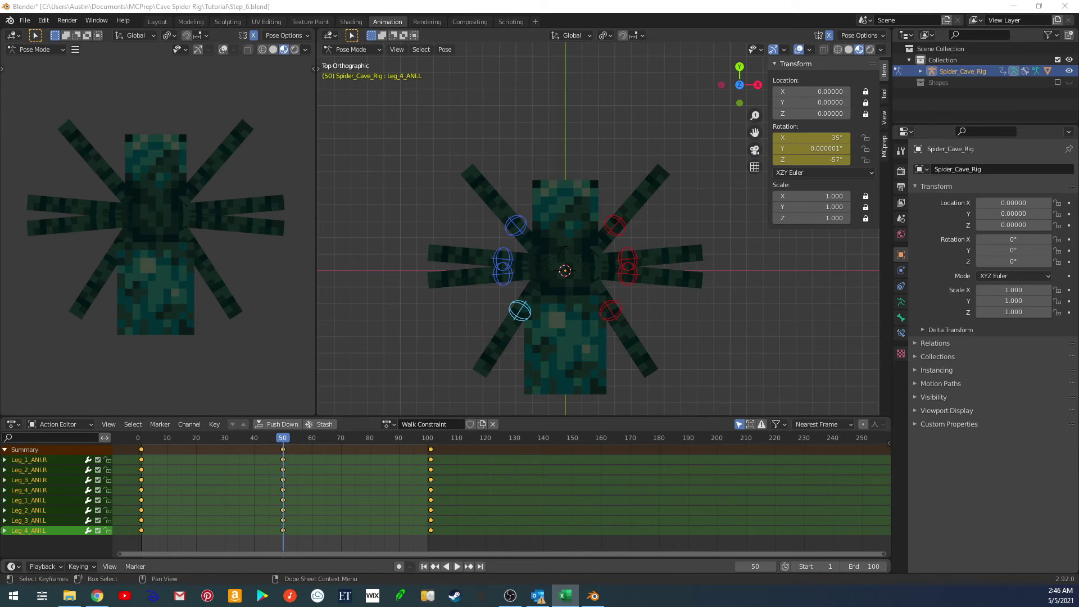
left_click(901, 218)
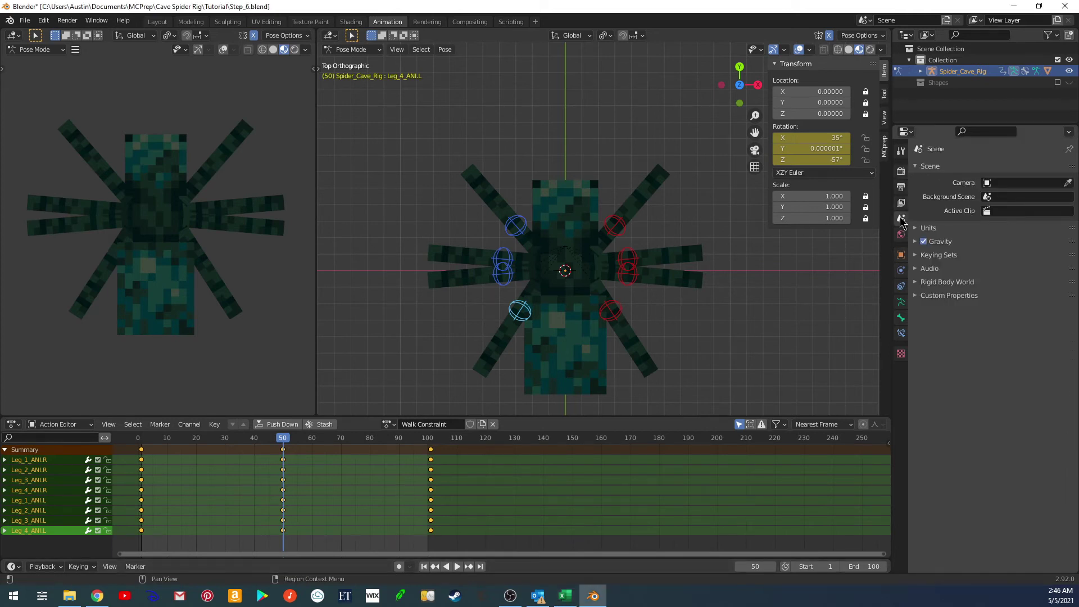
left_click(901, 173)
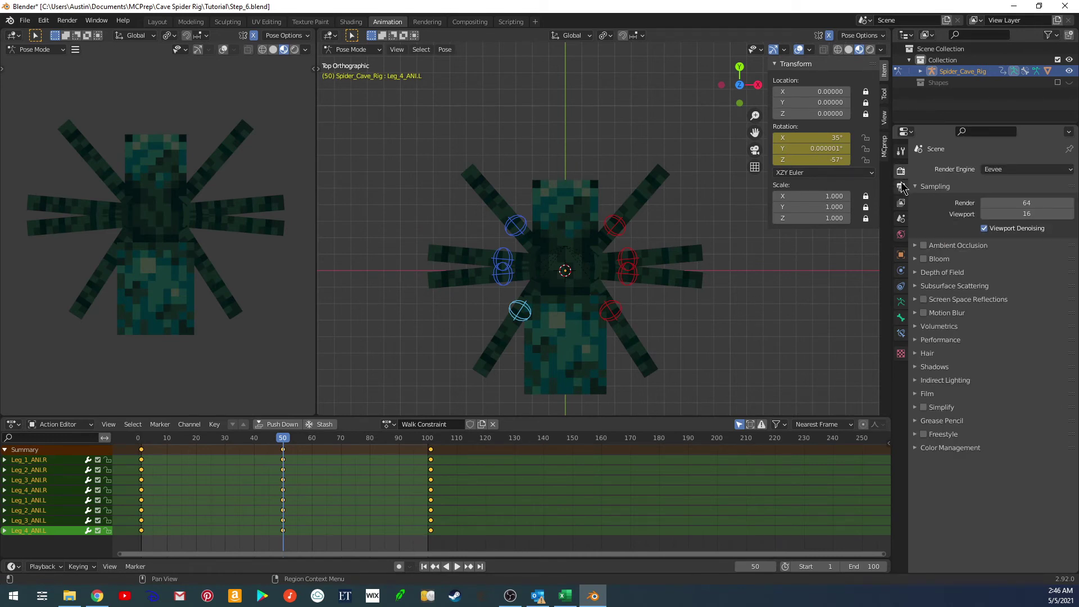
left_click(901, 188)
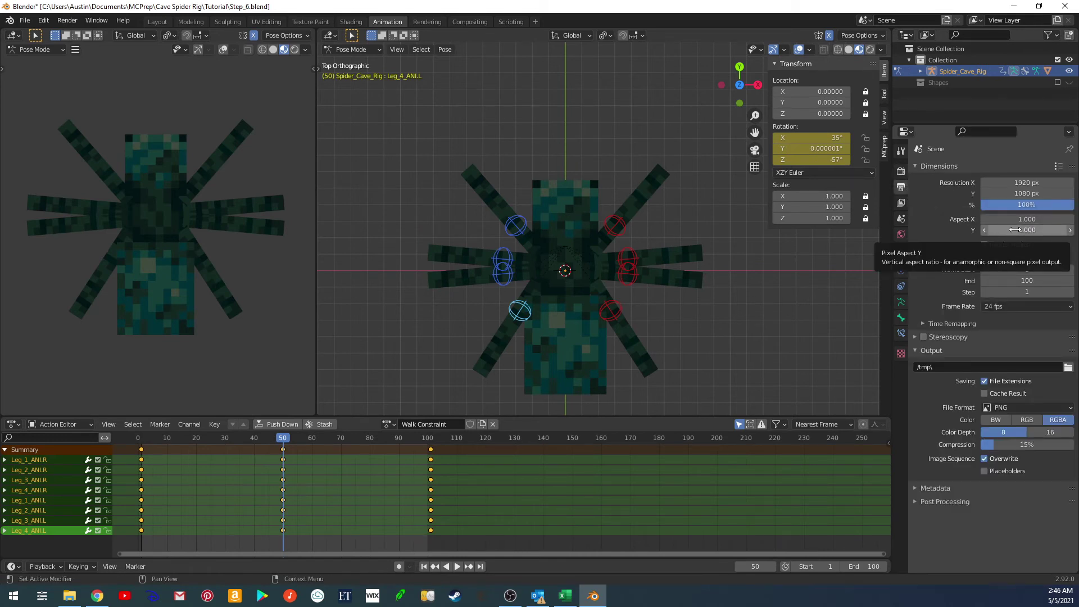
left_click(1007, 306)
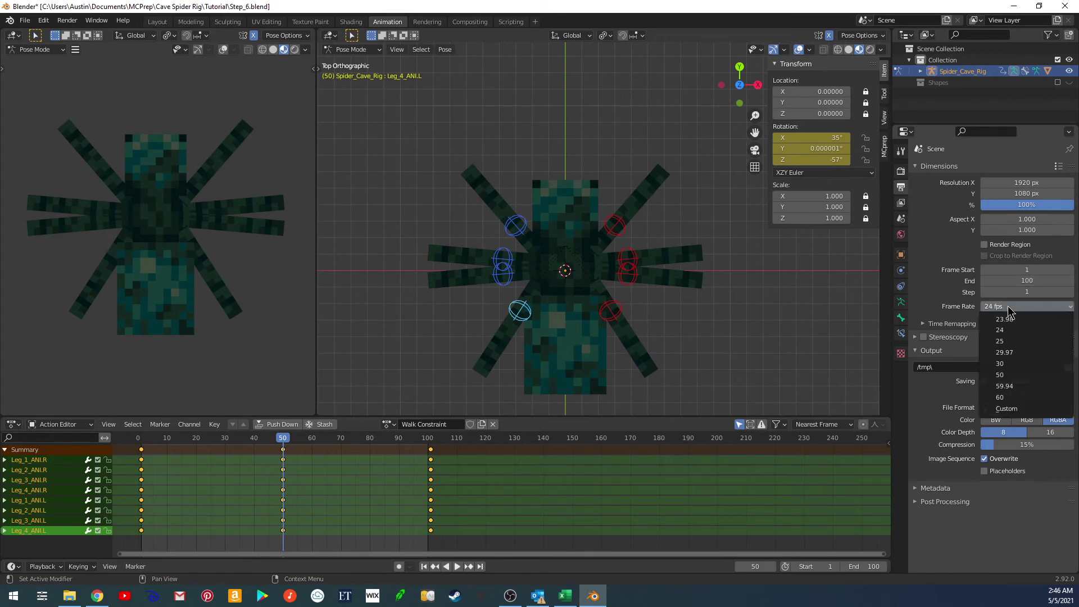
left_click(1006, 408)
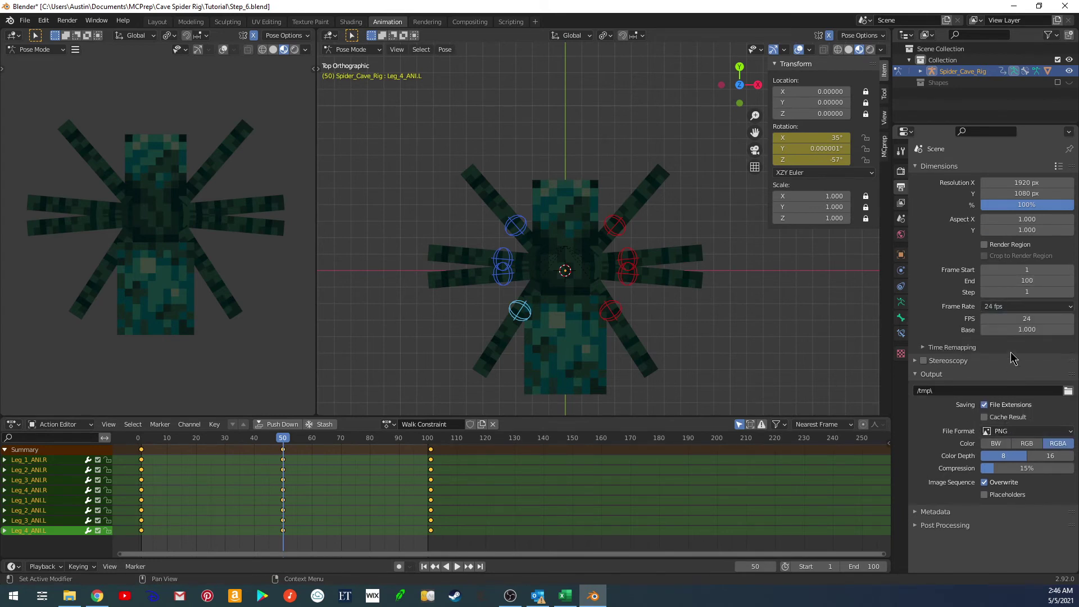
left_click(1032, 319)
type("89")
key("Return")
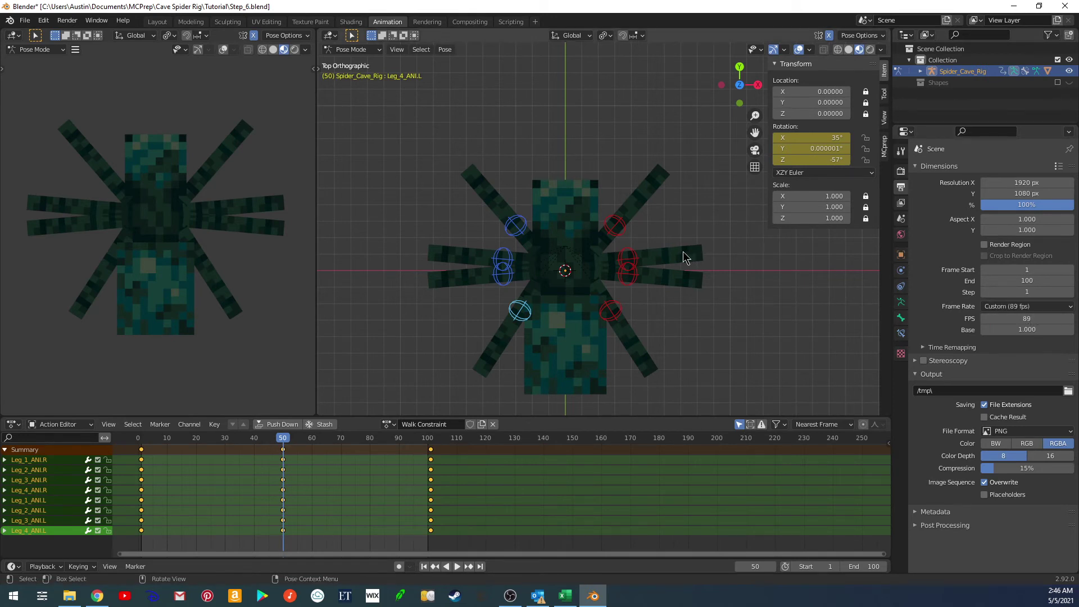
key("space")
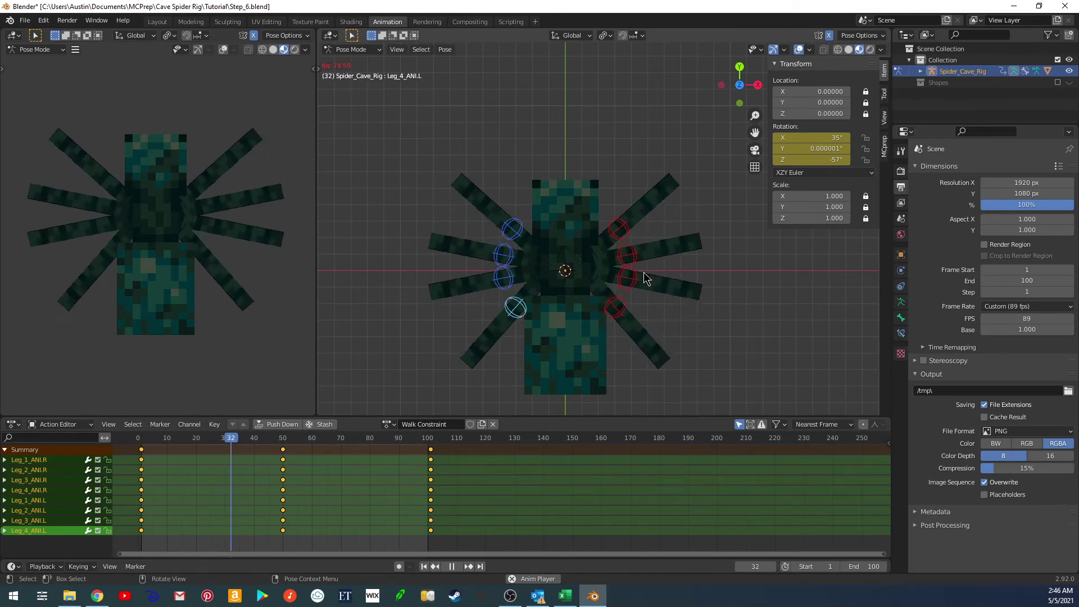
key("space")
At frame 26, rotate Leg_1_ANI and Leg_3_ANI on both sides together by -10° about their local X axis
left_click_drag(300, 441, 215, 457)
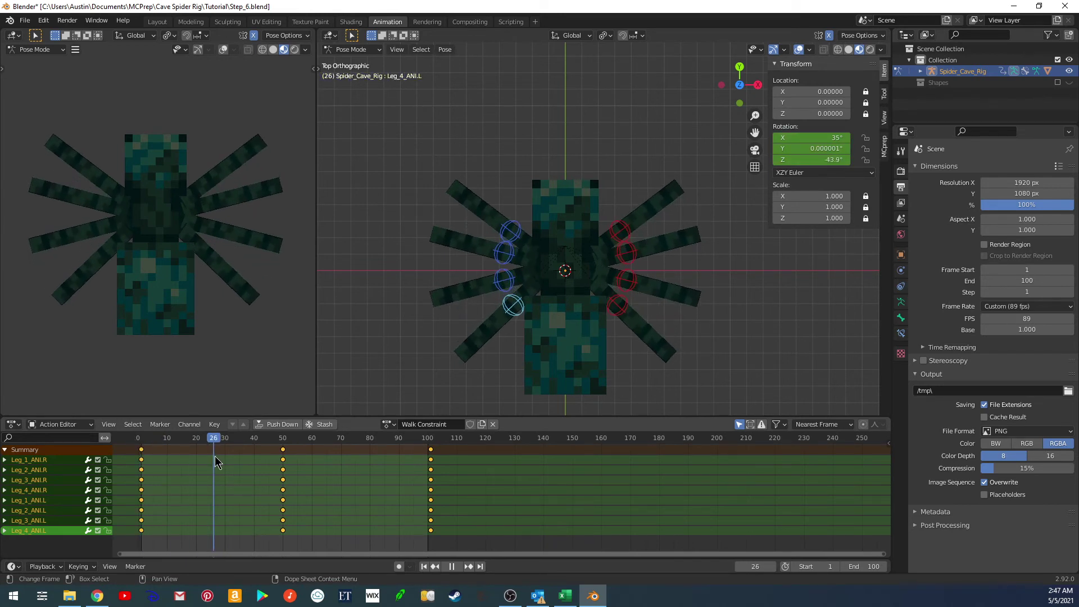
left_click(519, 229)
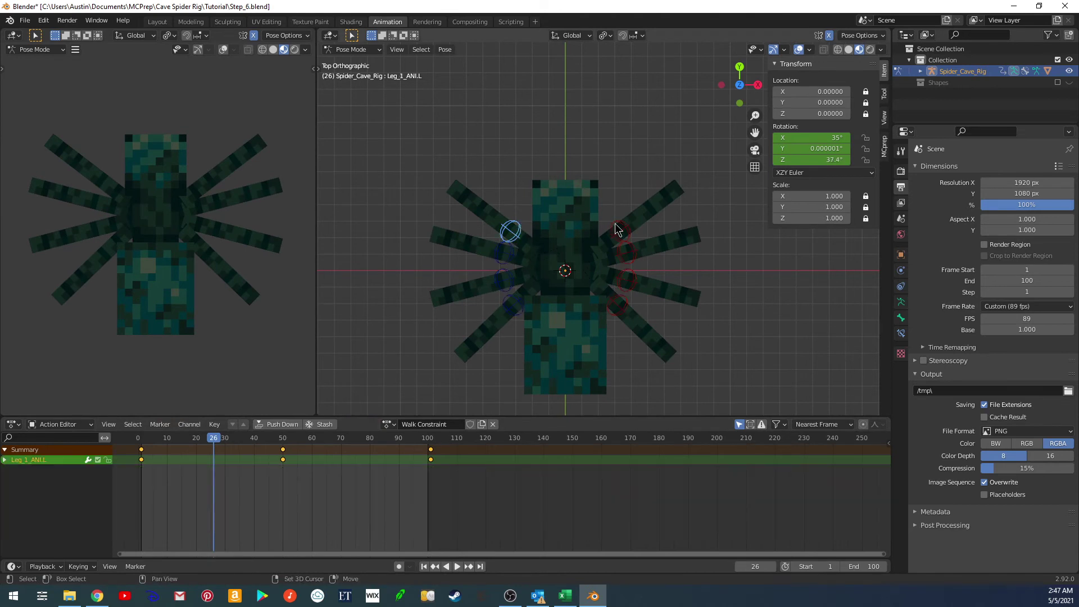
left_click(620, 229, "shift")
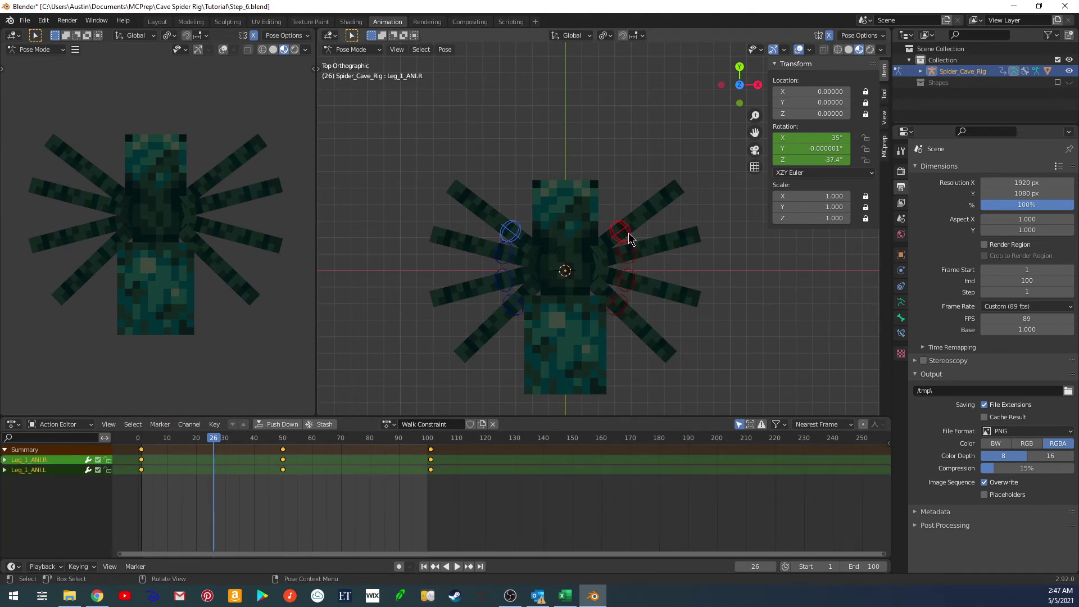
left_click(506, 292, "shift")
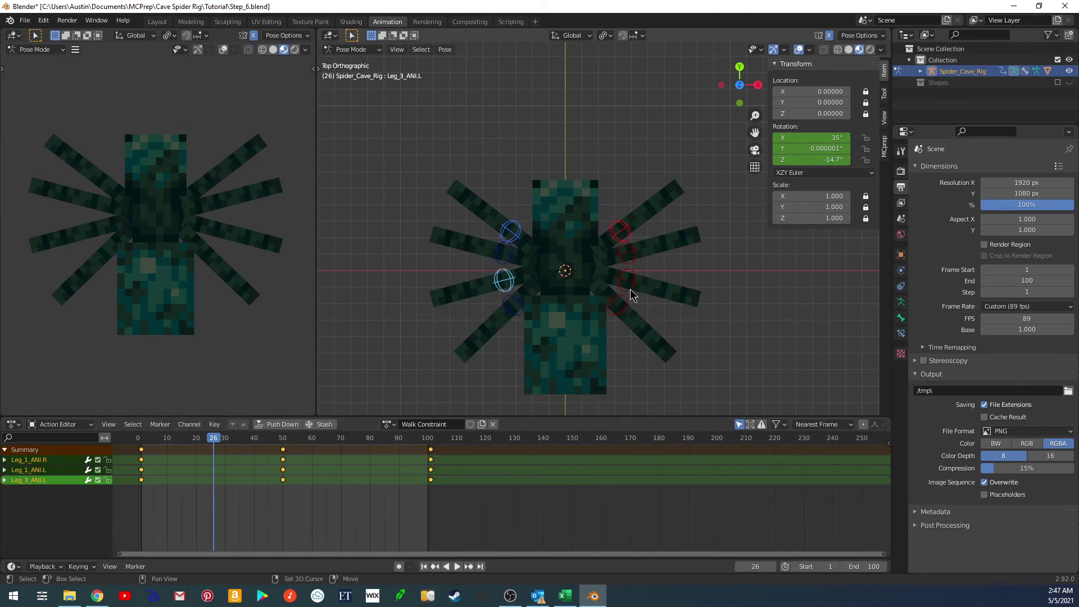
left_click(635, 295, "shift")
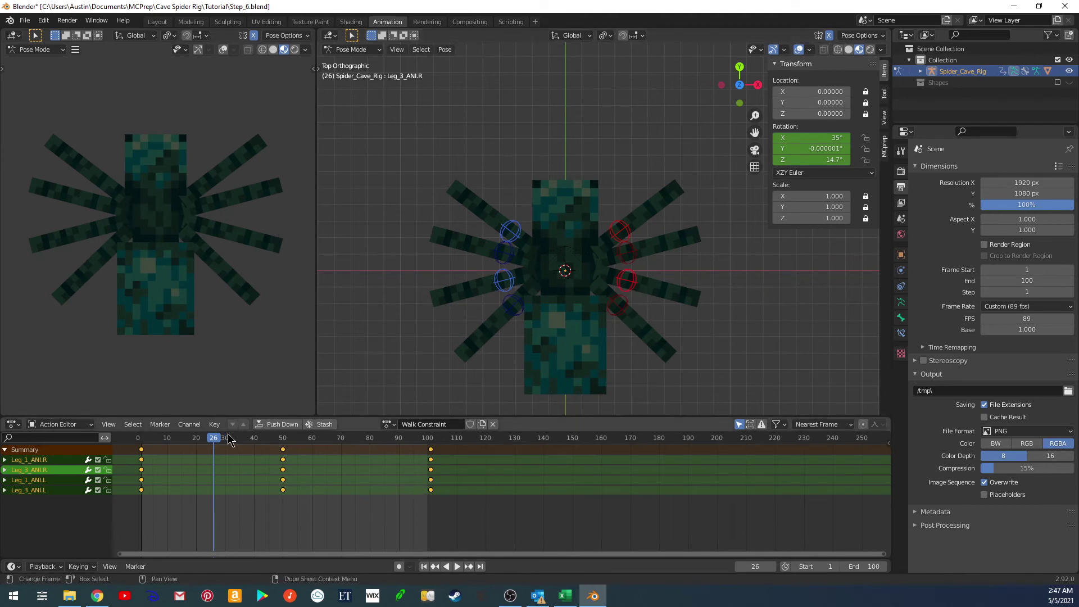
key("space")
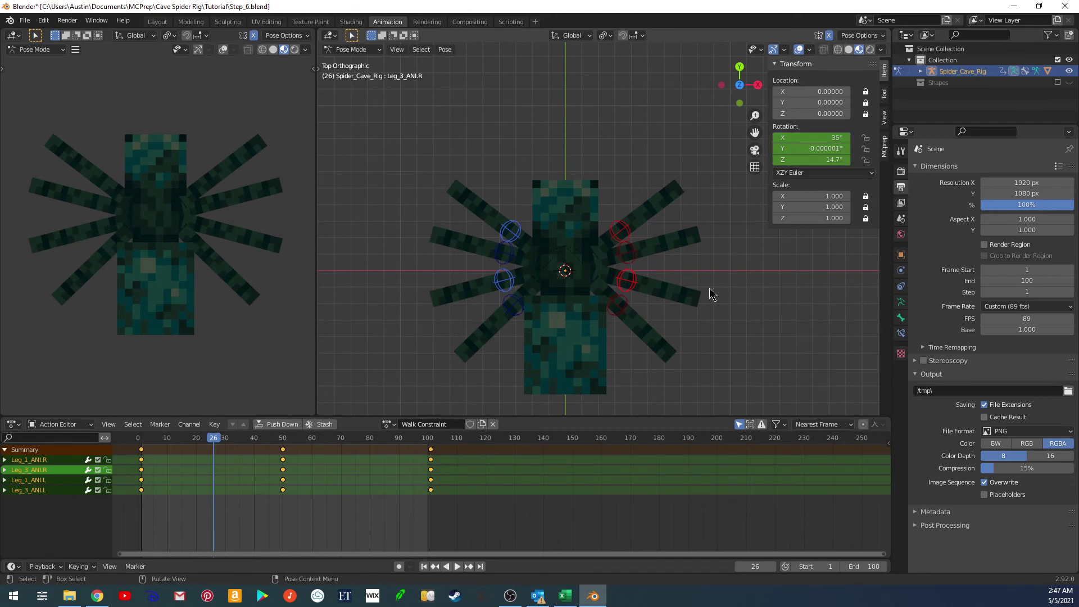
middle_click_drag(709, 288, 656, 217)
key("r")
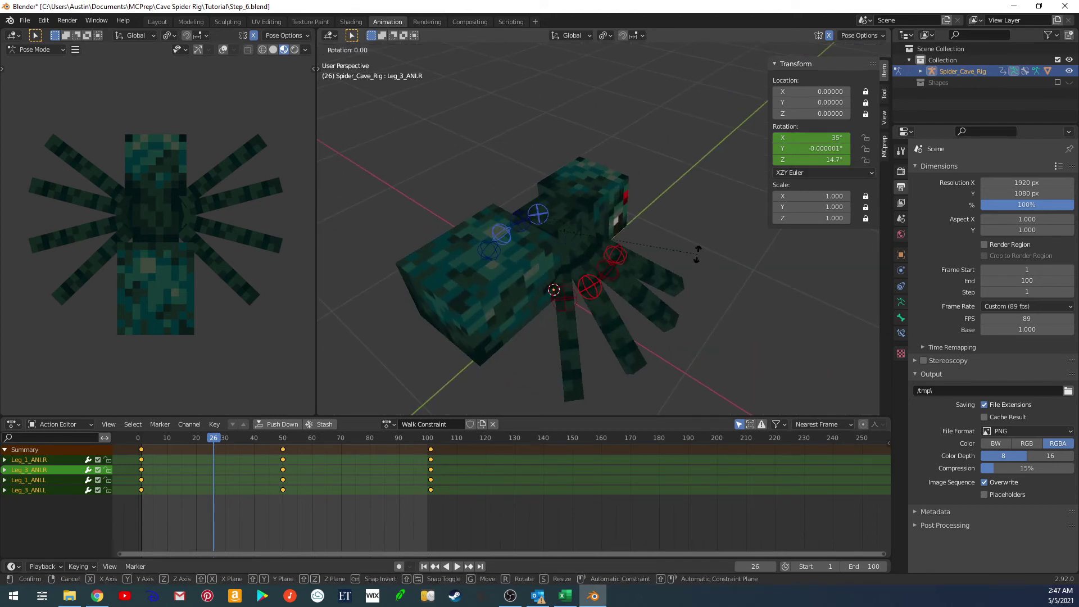
key("x")
key("x")
type("-10")
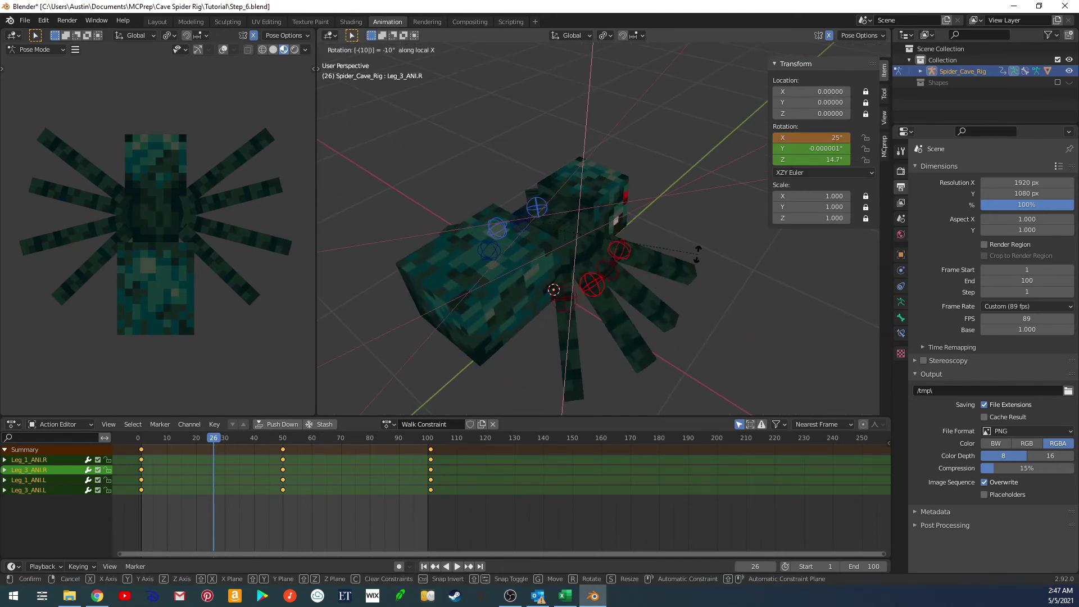
key("Return")
Insert a single keyframe on only the X rotation of Leg_1_ANI.L and of Leg_1_ANI.R at frame 26
middle_click_drag(619, 266, 680, 272)
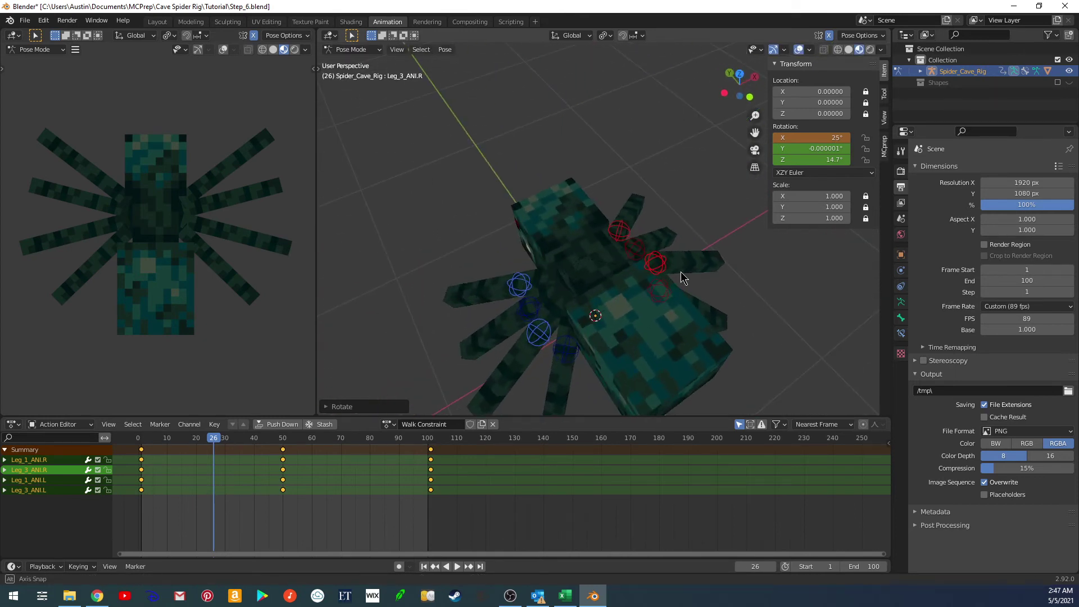
left_click(5, 460)
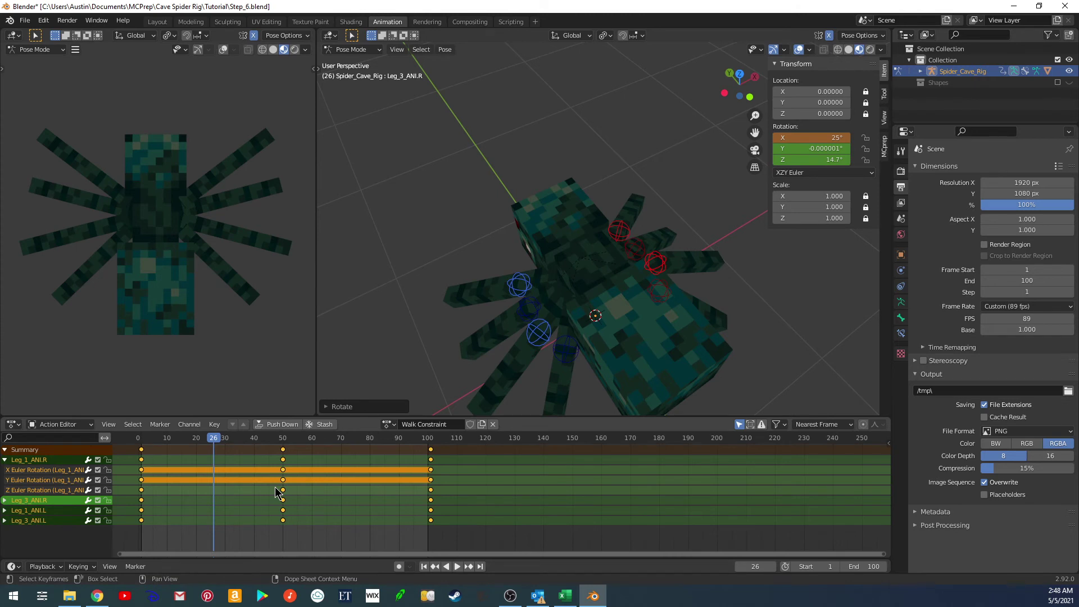
left_click(5, 460)
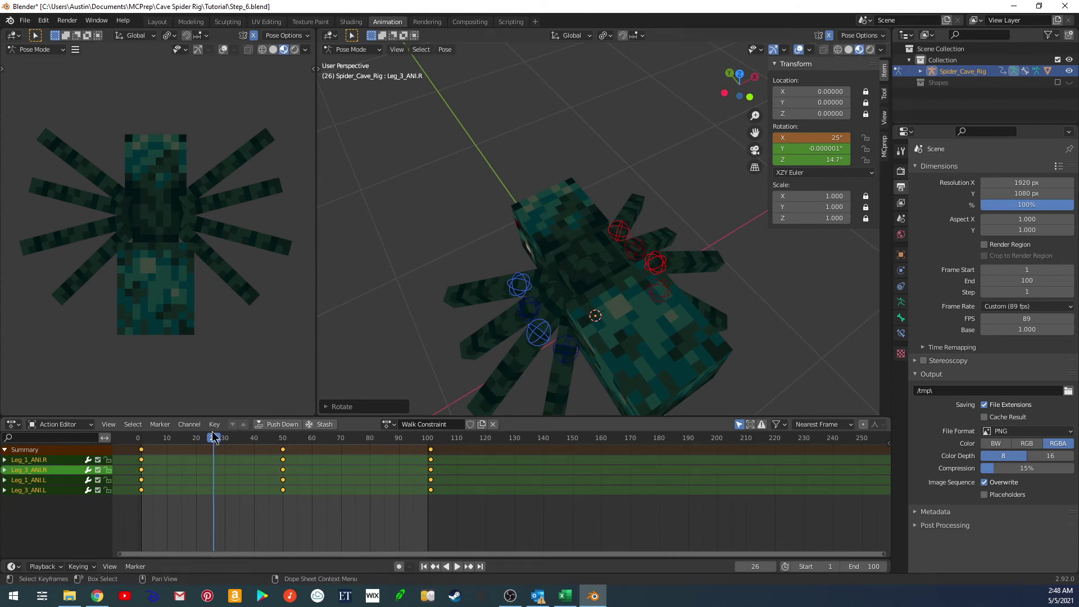
middle_click_drag(599, 286, 510, 275, "shift")
left_click(510, 275)
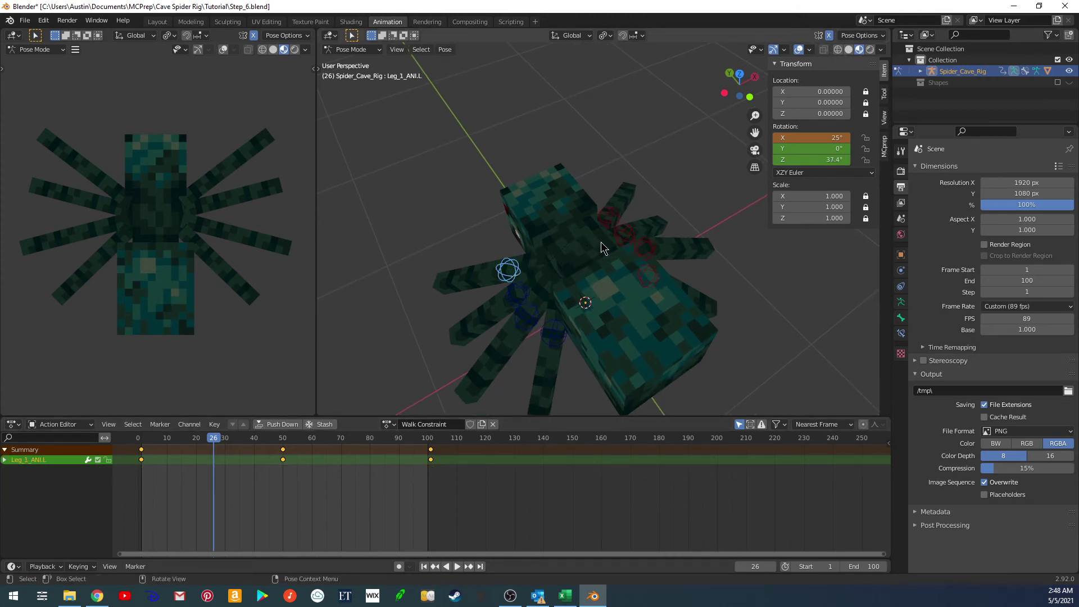
right_click(813, 137)
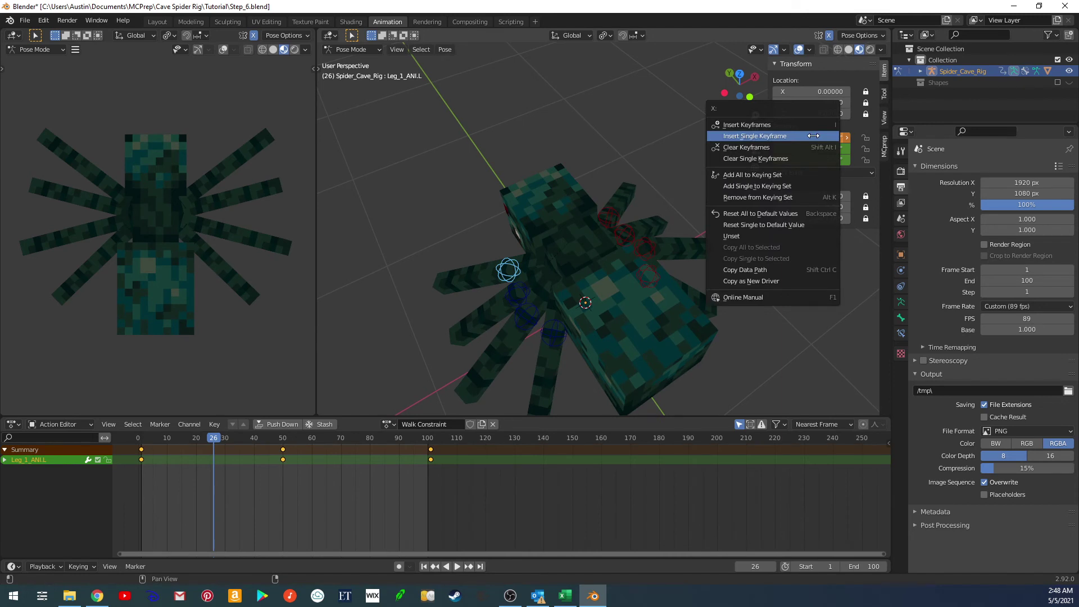
left_click(777, 136)
left_click(616, 221)
right_click(803, 137)
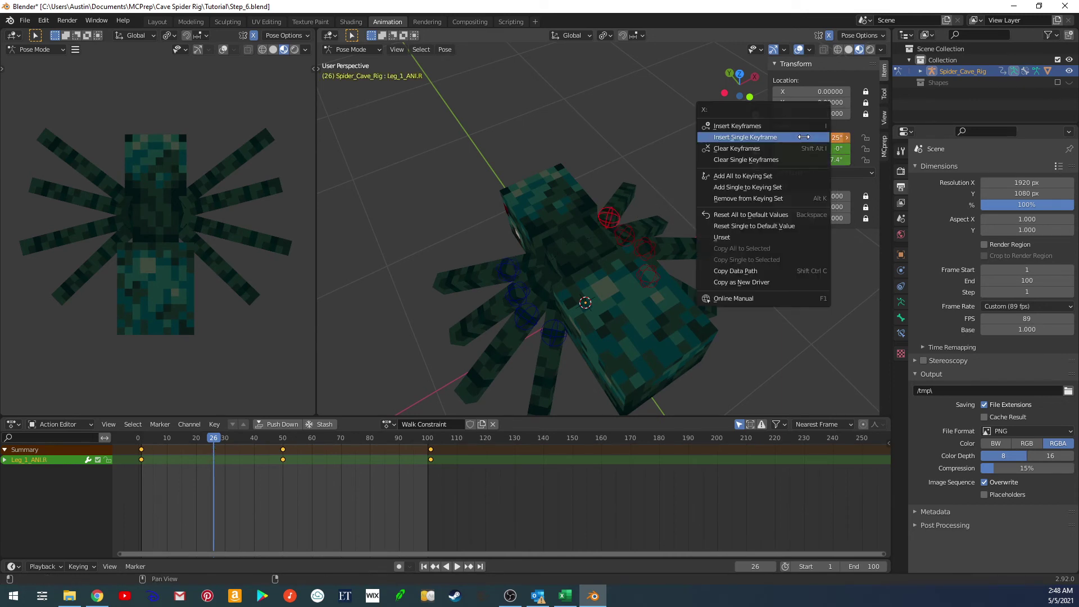
left_click(778, 138)
Insert a single keyframe on only the X rotation of Leg_3_ANI.L and of Leg_3_ANI.R at frame 26
middle_click_drag(730, 191, 663, 197)
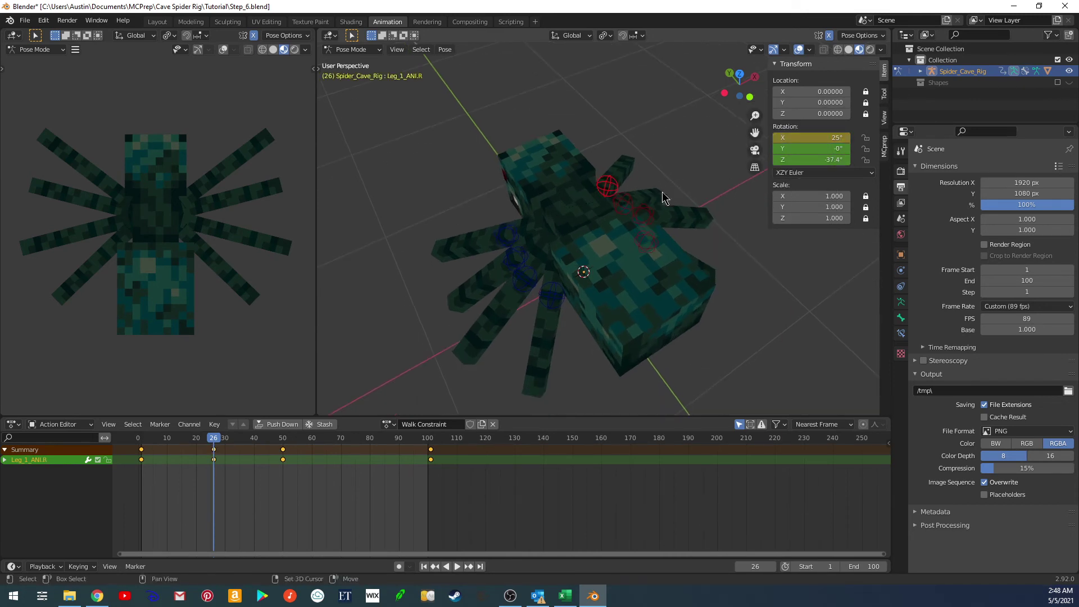
left_click(524, 278)
right_click(794, 137)
left_click(793, 137)
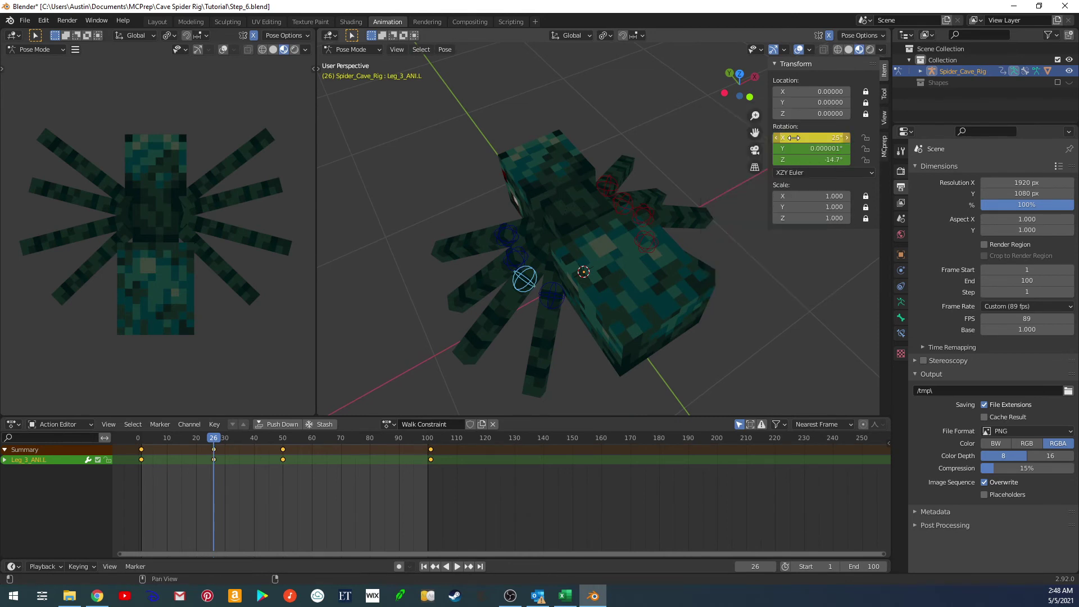
left_click(646, 215)
right_click(809, 137)
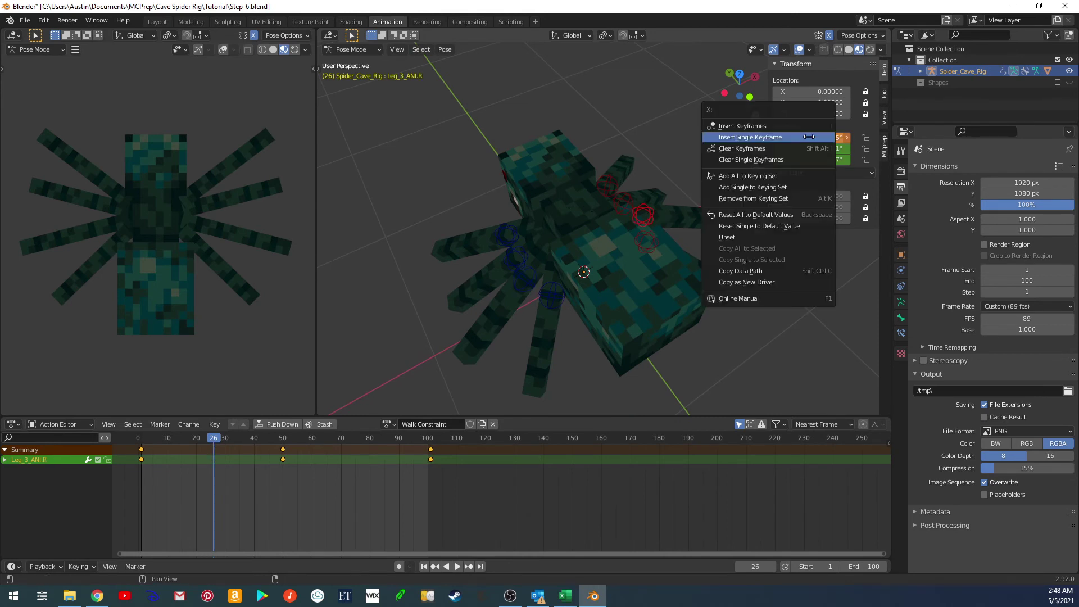
left_click(794, 138)
Go to frame 76 and select the Leg_2_ANI and Leg_4_ANI bones on both sides in top view
middle_click_drag(707, 212, 659, 220)
key("KP_7")
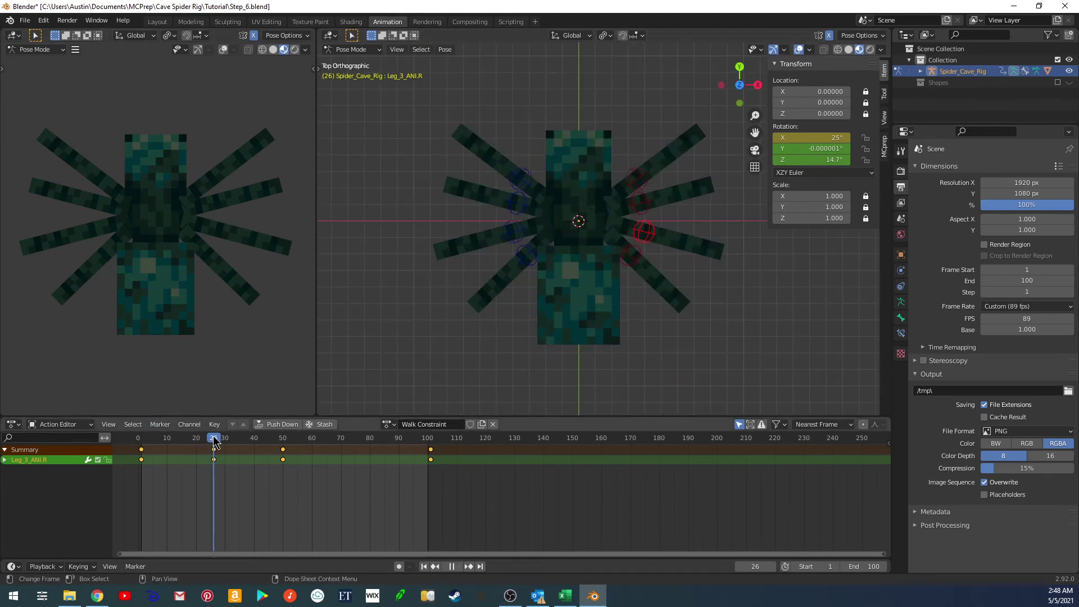
left_click_drag(214, 442, 358, 444)
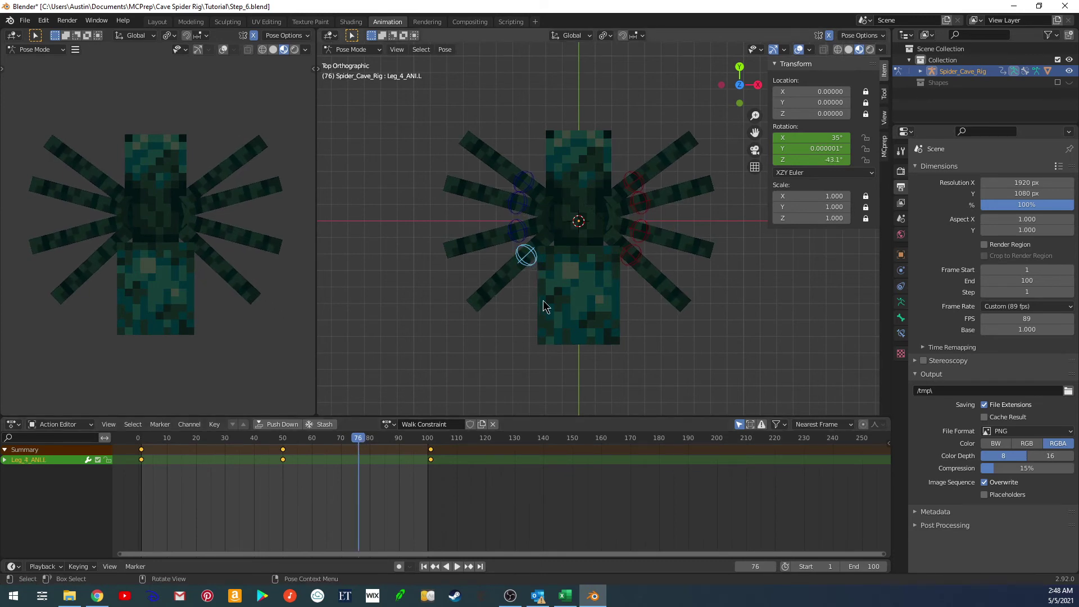
middle_click_drag(543, 300, 559, 285)
key("KP_7")
left_click(517, 202, "shift")
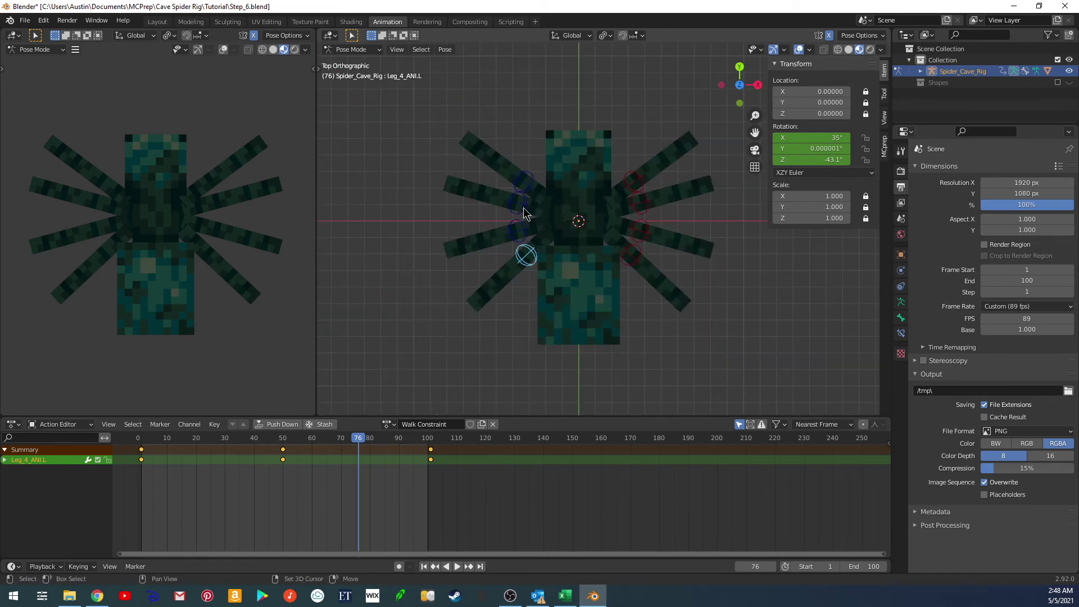
left_click(643, 203, "shift")
left_click(631, 256, "shift")
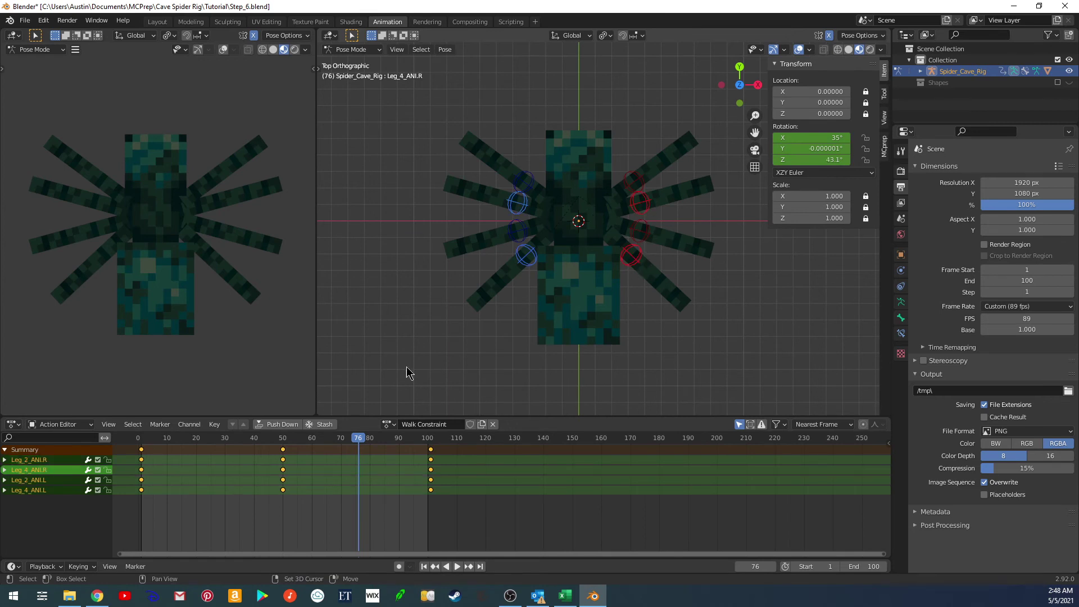
Expand the Euler rotation channels of the four selected Leg_2 and Leg_4 ANI bones in the Action Editor
left_click(5, 490)
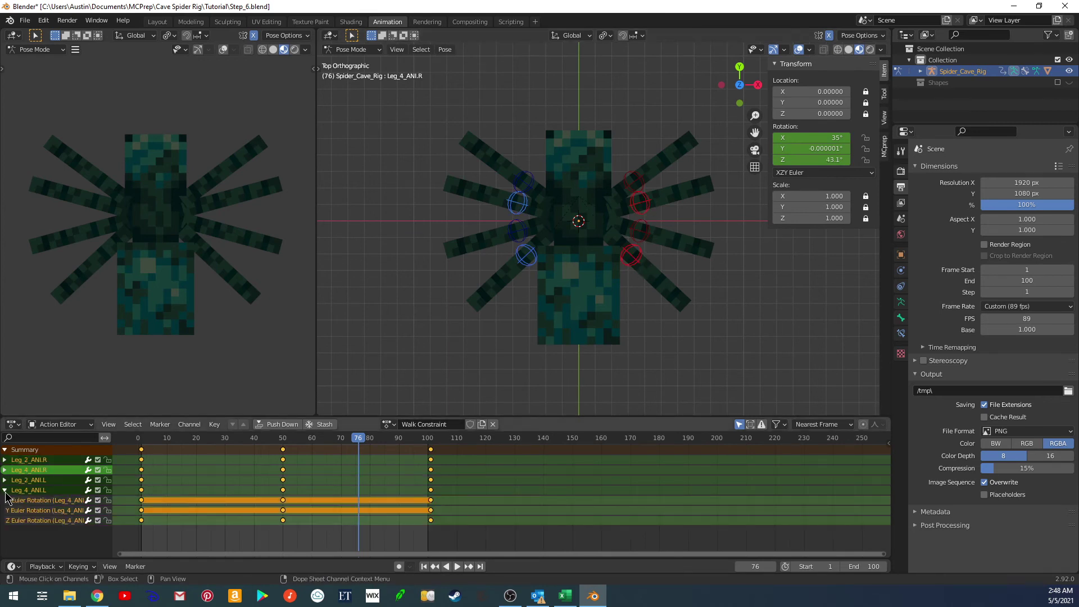
left_click(5, 480)
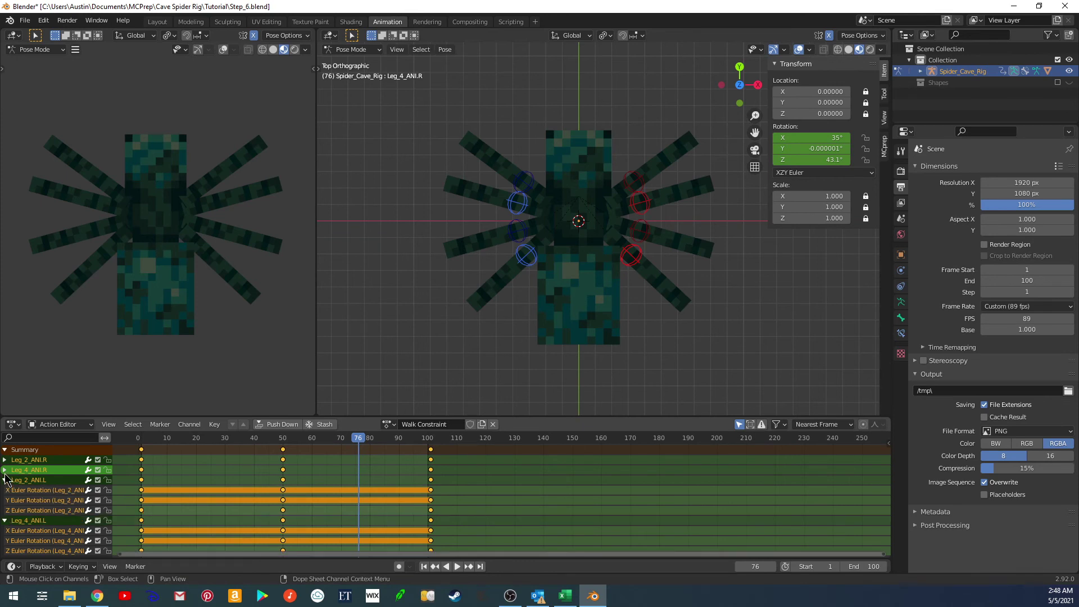
left_click(5, 469)
left_click(5, 459)
scroll(230, 488, "down", 4)
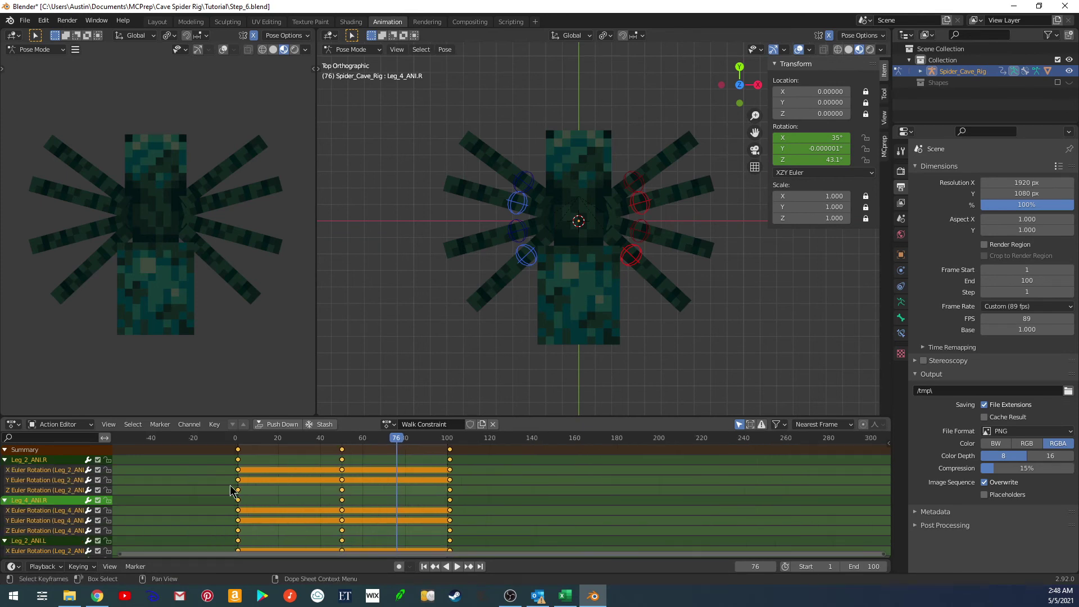
scroll(233, 484, "up", 4)
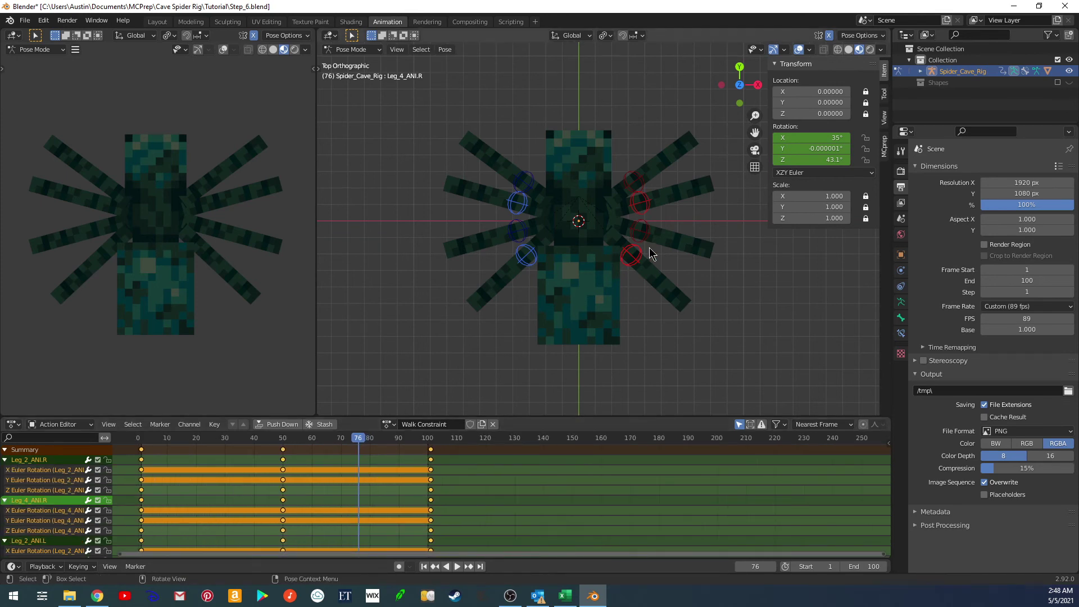
Rotate the selected Leg_2 and Leg_4 ANI bones by -10° about their local X axis
key("r")
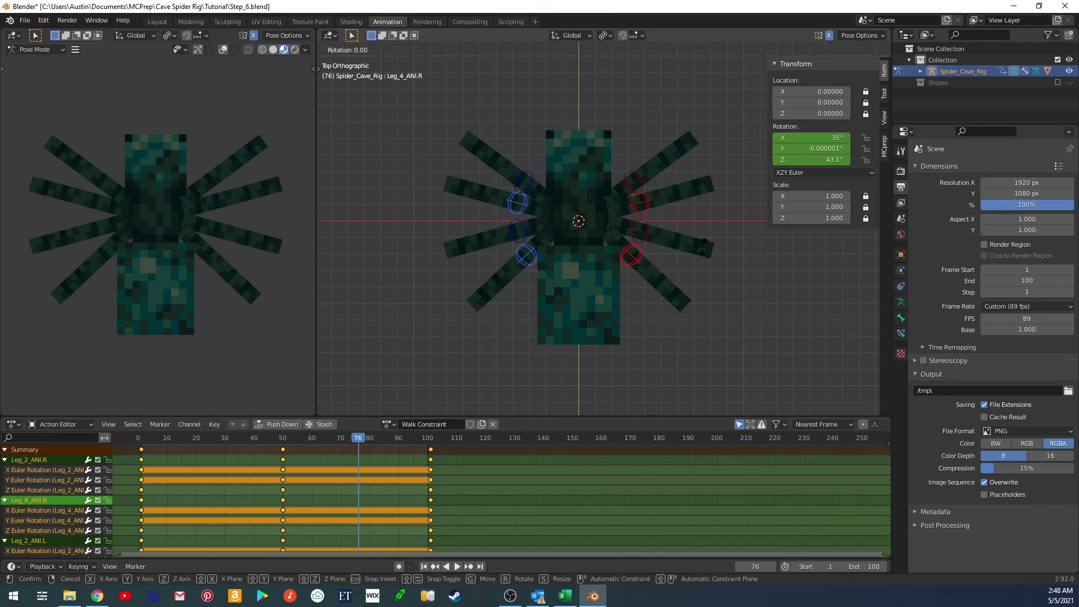
key("x")
key("x")
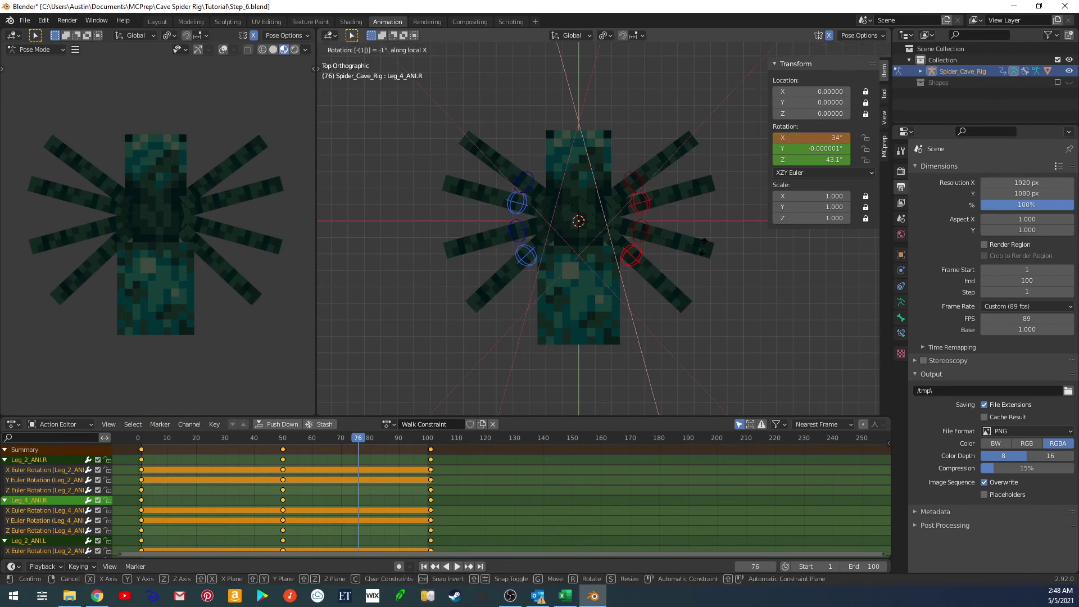
type("0")
key("Return")
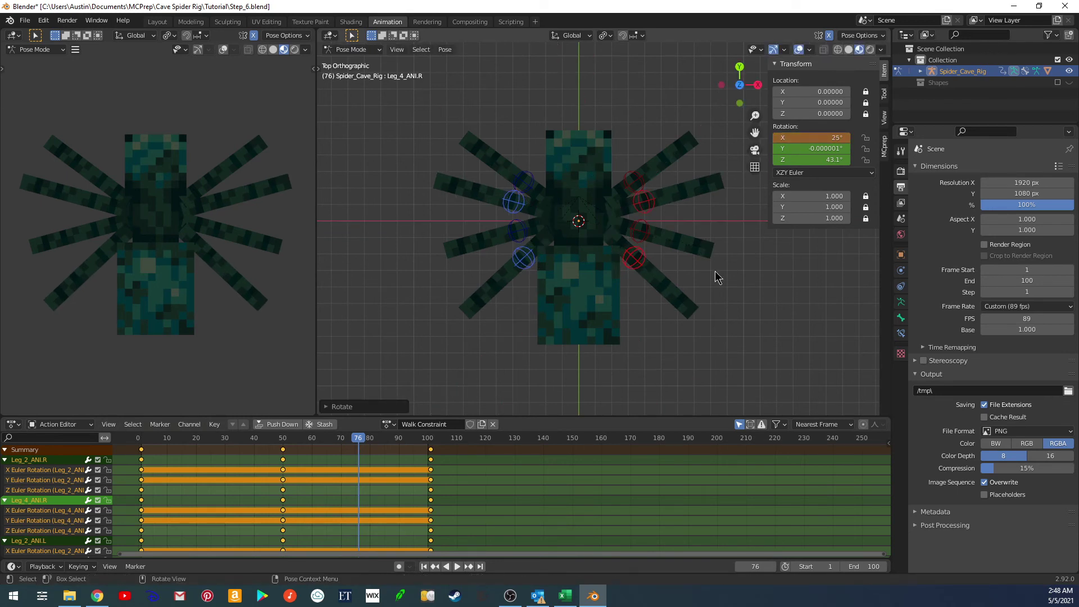
Insert a single keyframe on only the X rotation of Leg_2_ANI.L and of Leg_2_ANI.R at frame 76
middle_click_drag(716, 276, 657, 270)
left_click(505, 228)
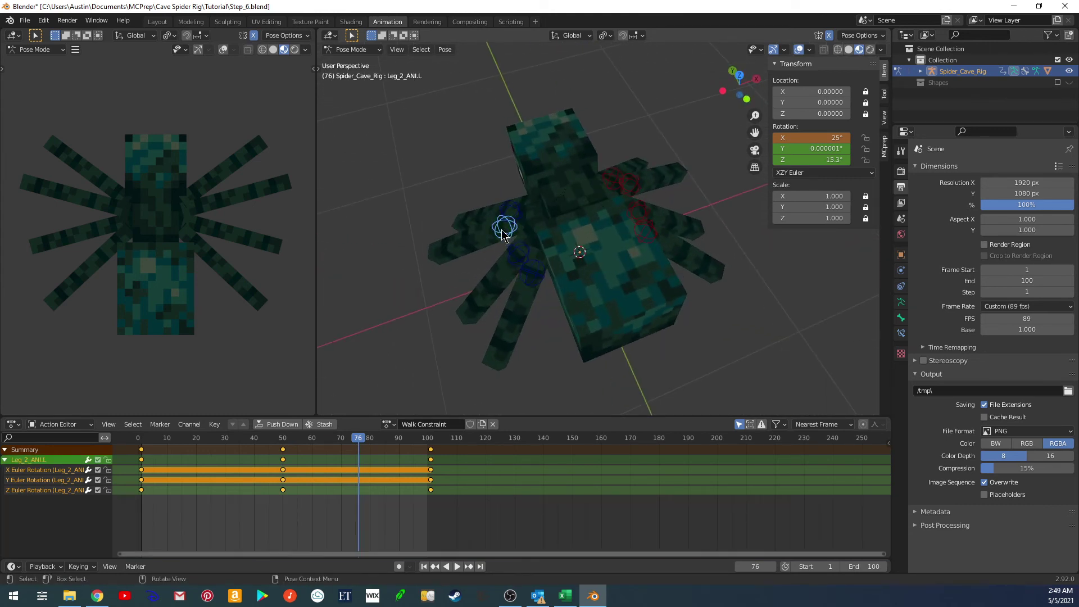
right_click(810, 146)
left_click(809, 142)
key("ctrl+shift+m")
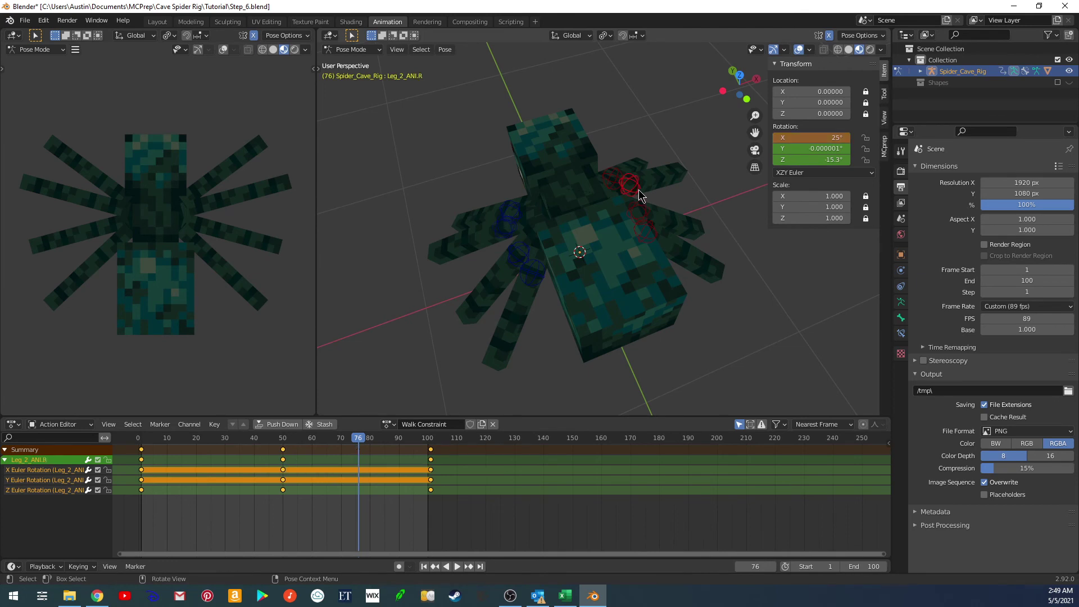
right_click(797, 138)
left_click(798, 139)
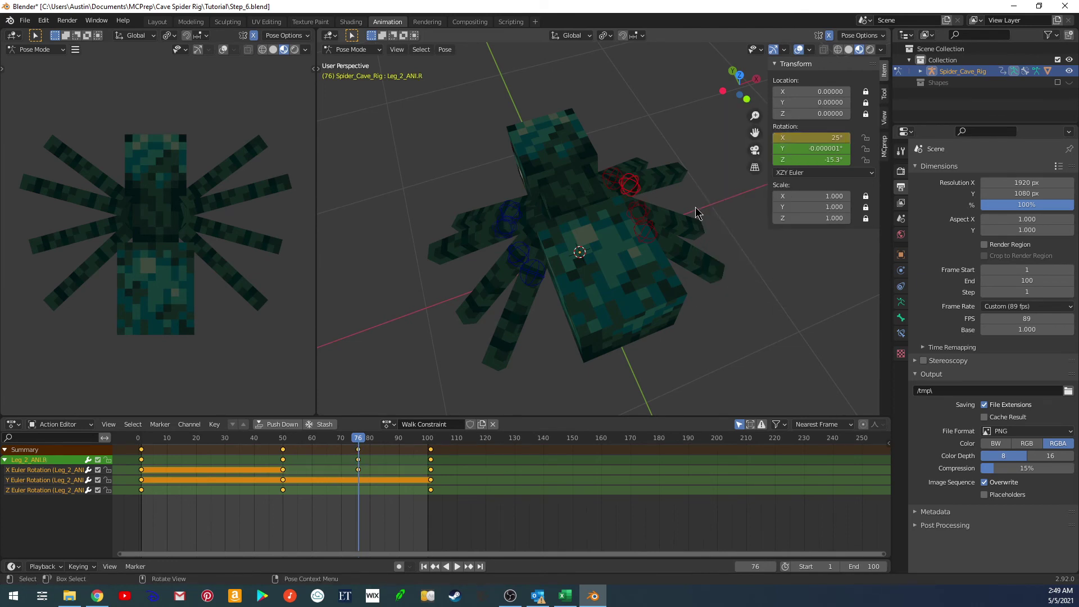
Insert a single keyframe on only the X rotation of Leg_4_ANI.L and of Leg_4_ANI.R at frame 76
left_click(534, 271)
right_click(809, 138)
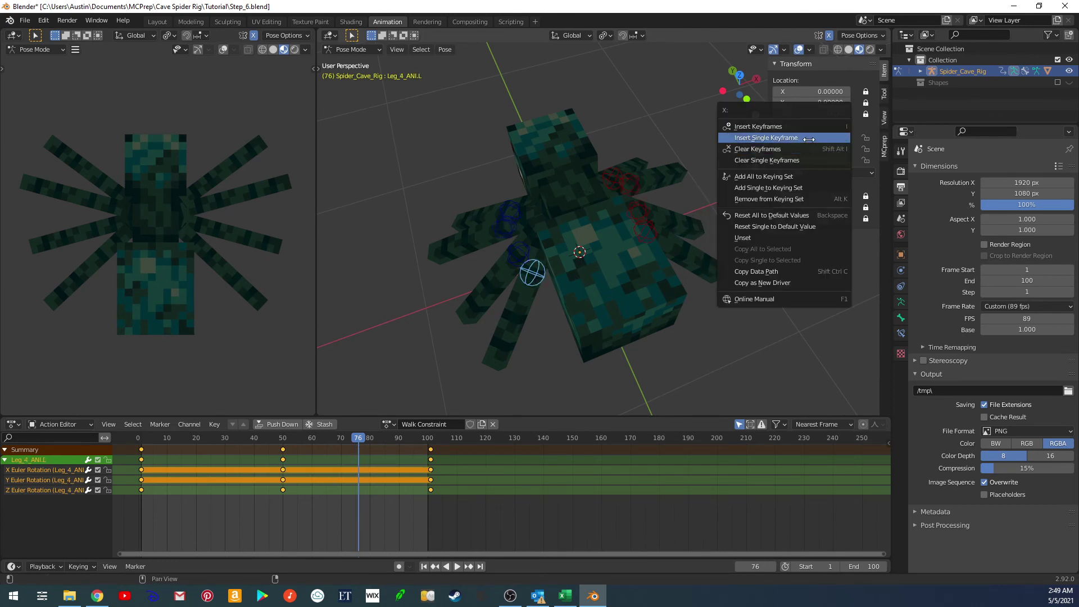
left_click(809, 140)
middle_click_drag(680, 282, 623, 273)
left_click(625, 257)
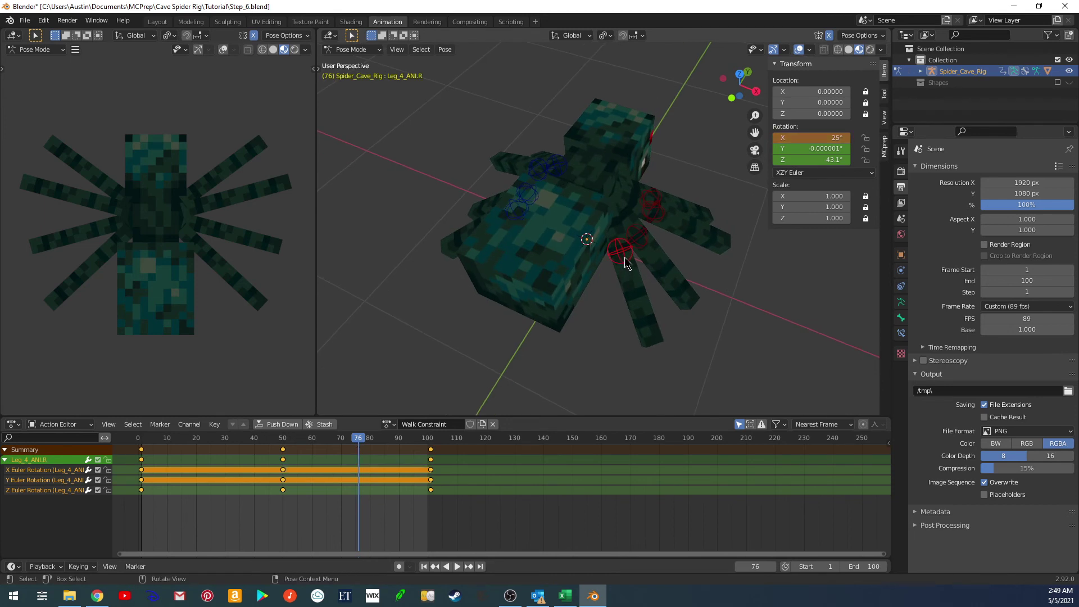
right_click(809, 139)
left_click(797, 138)
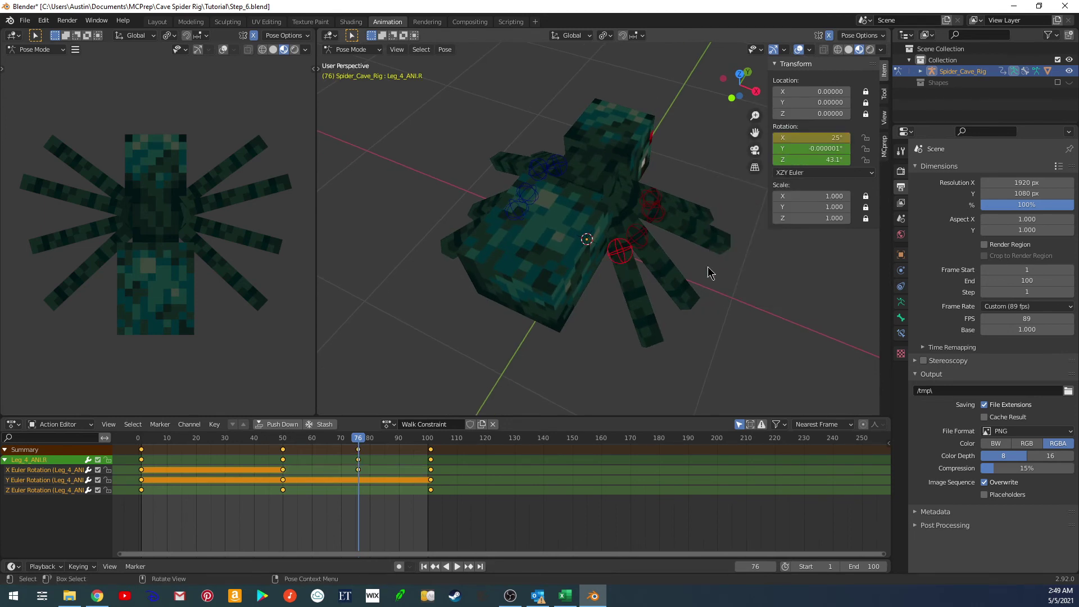
Play back the walk animation from the first frame in a perspective view to check the leg lifts
middle_click_drag(685, 241, 600, 251)
key("shift+Left")
key("space")
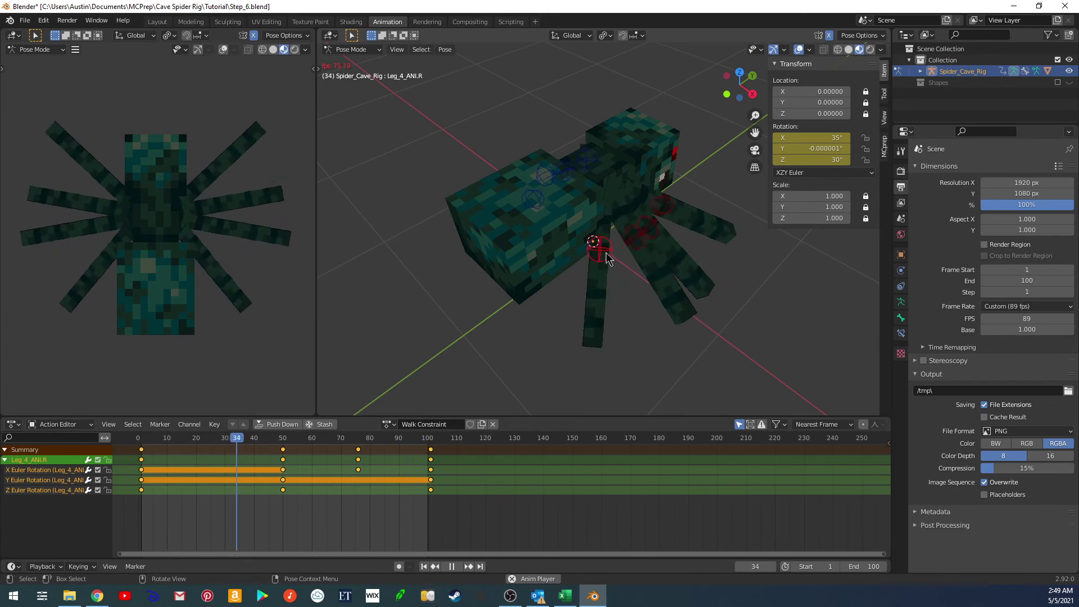
Check the walk animation's playback from the side and in perspective, and return to the first frame
key("KP_3")
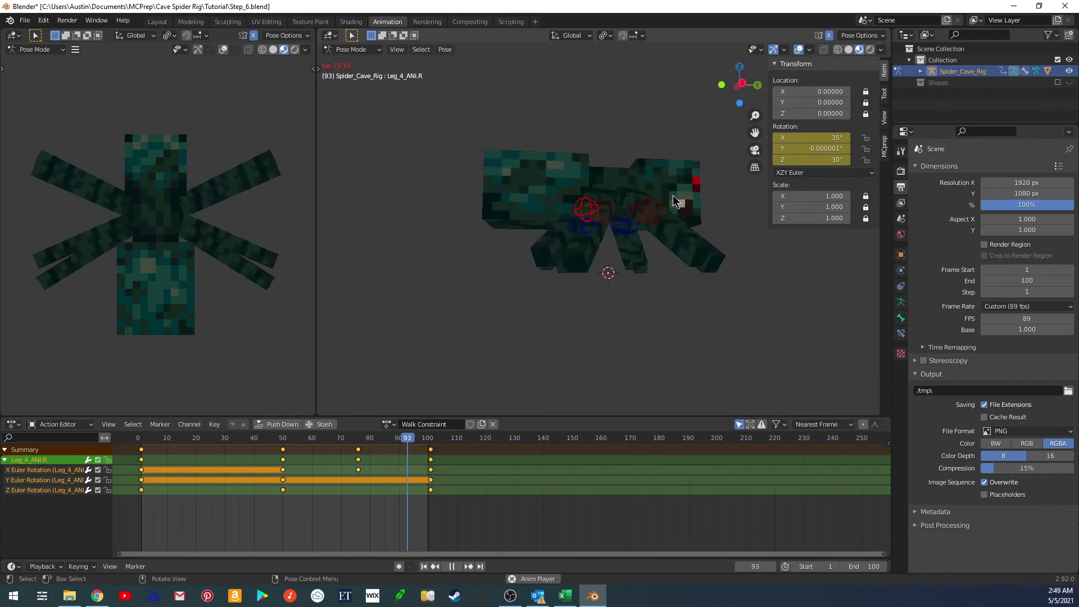
middle_click_drag(673, 196, 538, 224)
key("space")
key("shift+Left")
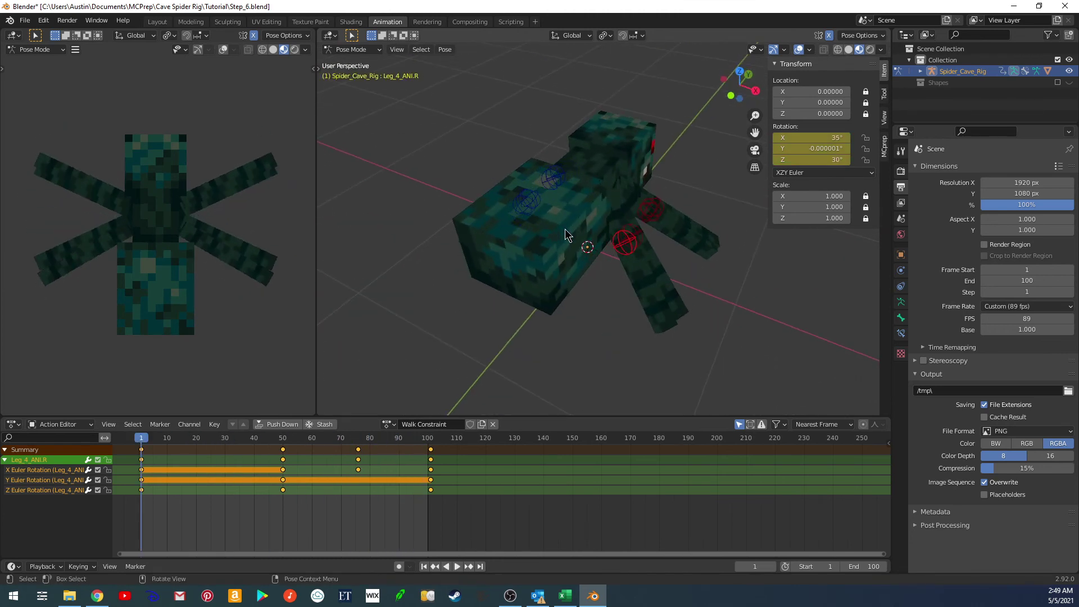
Select all leg ANI bones and set the interpolation of all their Walk Constraint keyframes to Linear
key("a")
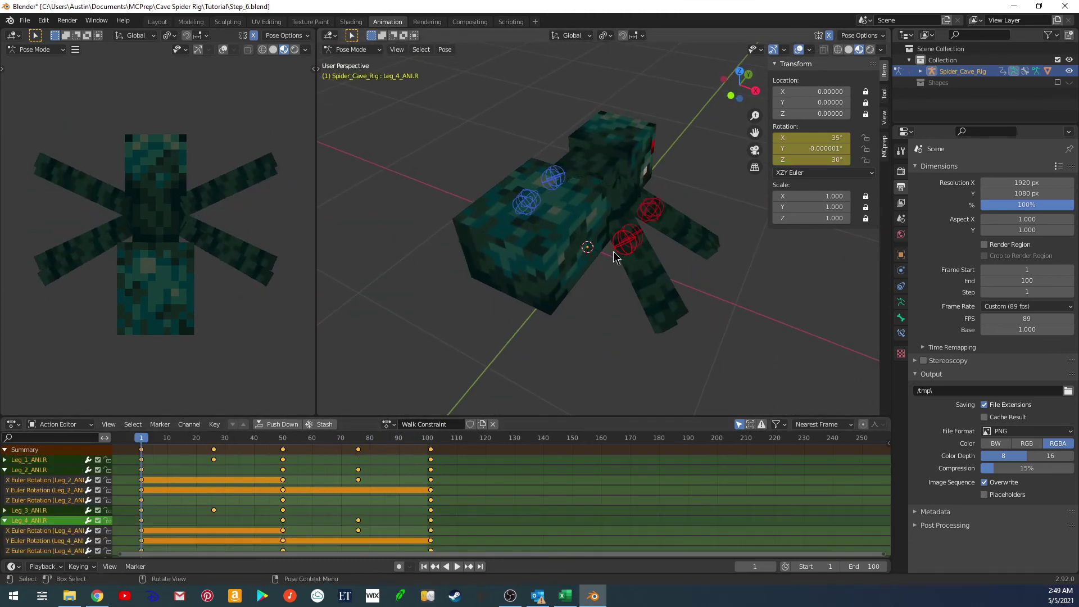
scroll(231, 500, "down", 2)
scroll(237, 497, "up", 4)
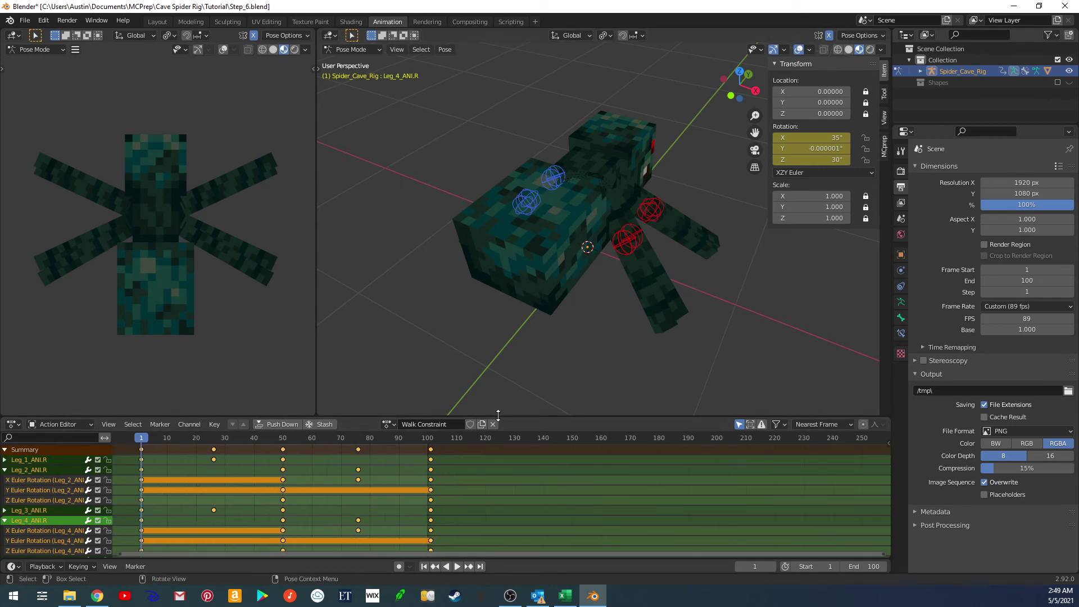
left_click_drag(500, 417, 516, 279)
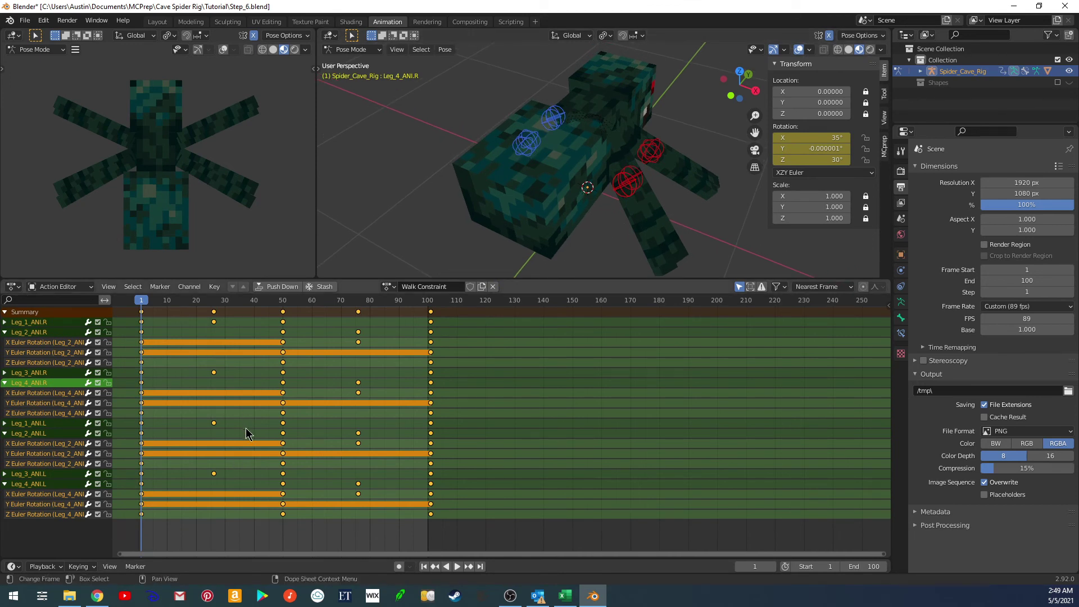
left_click(214, 287)
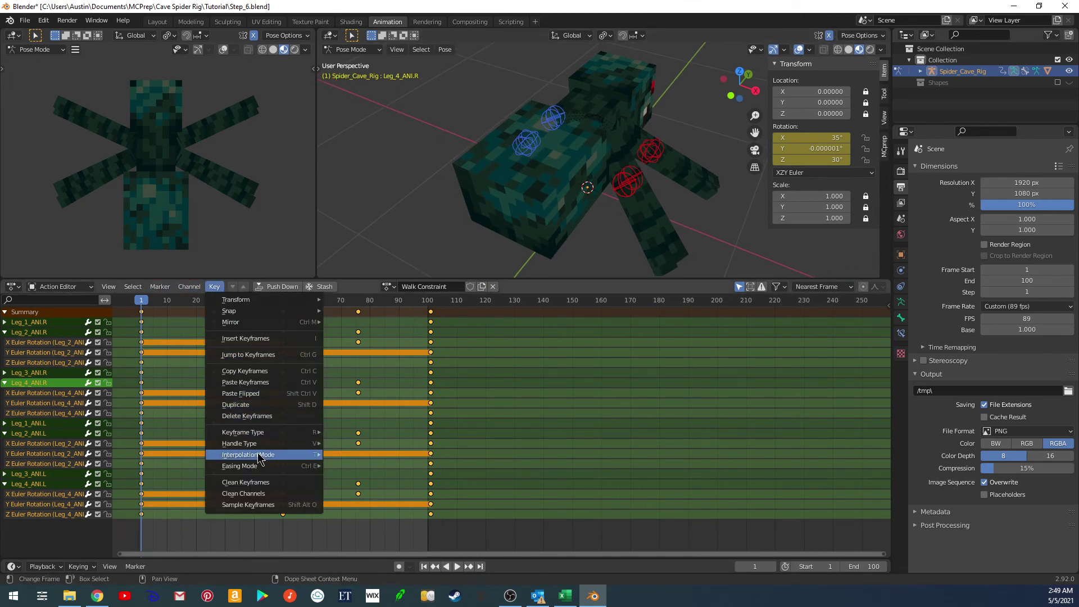
mouse_move(278, 459)
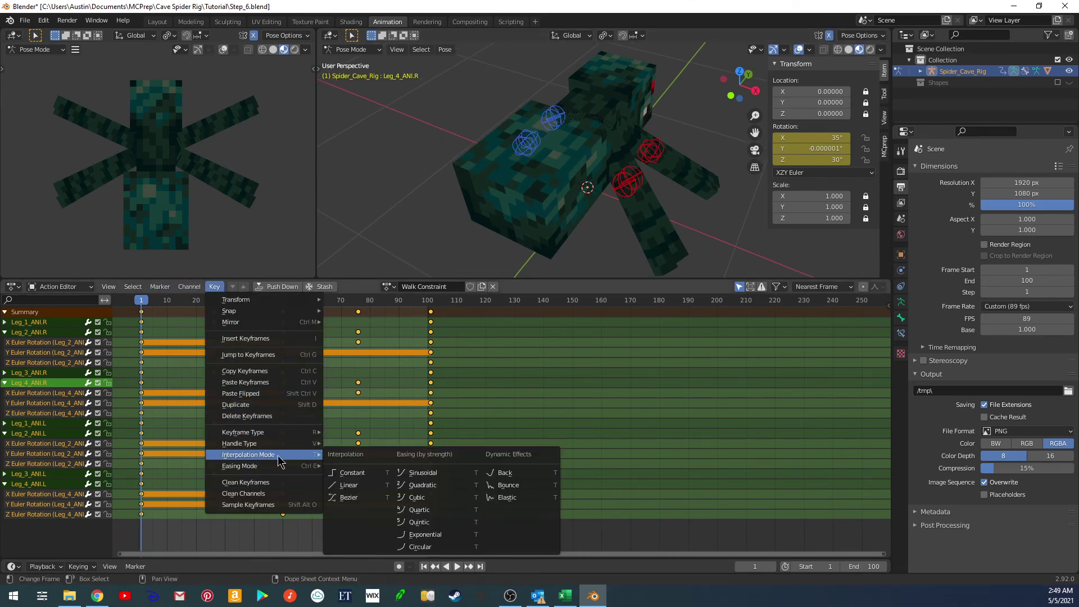
left_click(354, 486)
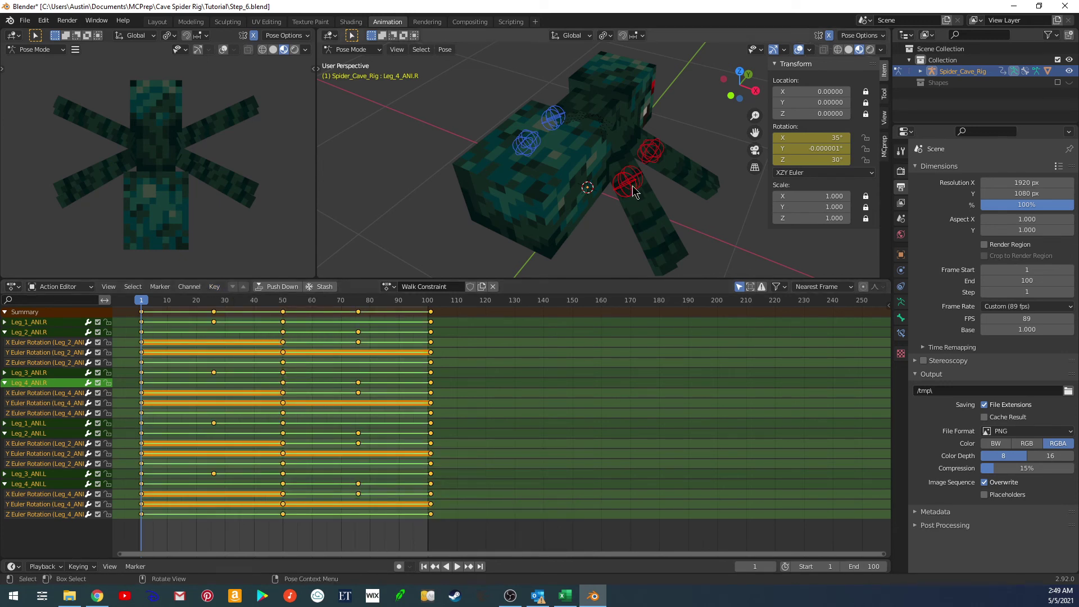
Play the walk animation with linear interpolation, view it from the spider's front, and return to frame 1
key("space")
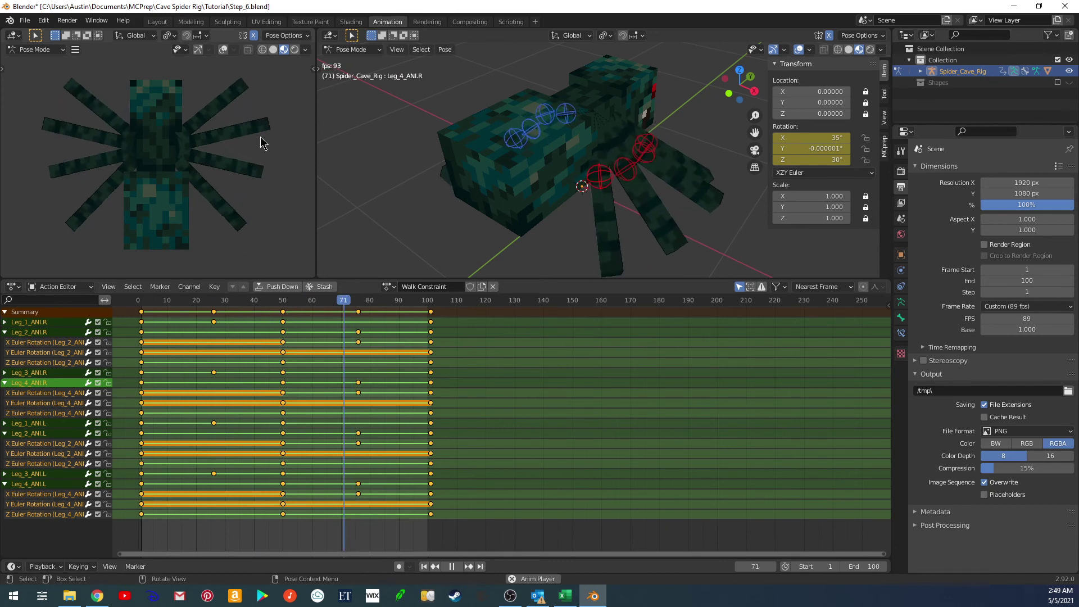
middle_click_drag(534, 152, 559, 151)
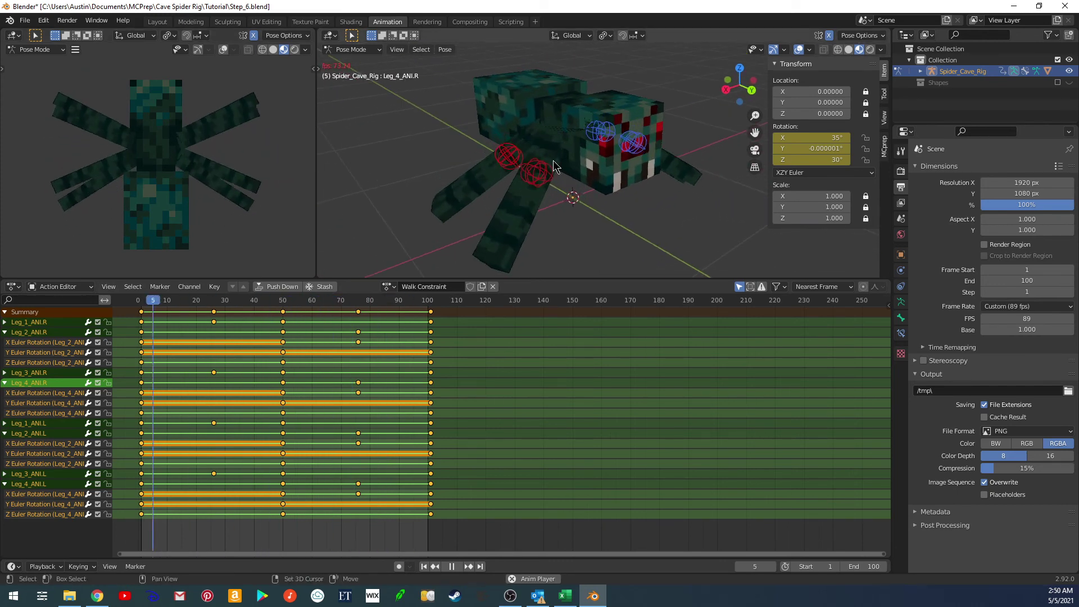
key("space")
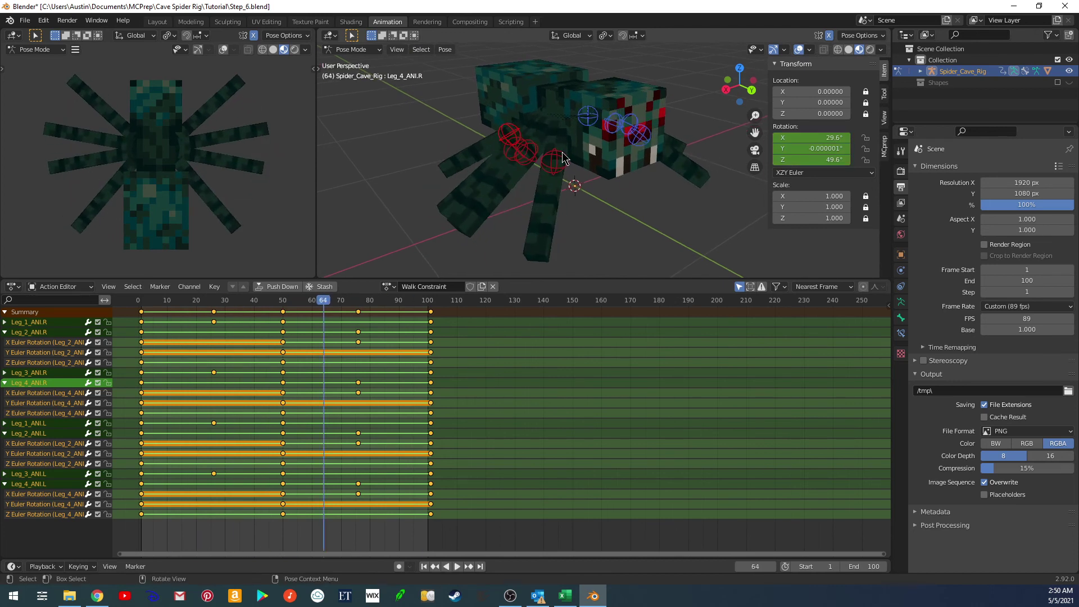
key("shift+Left")
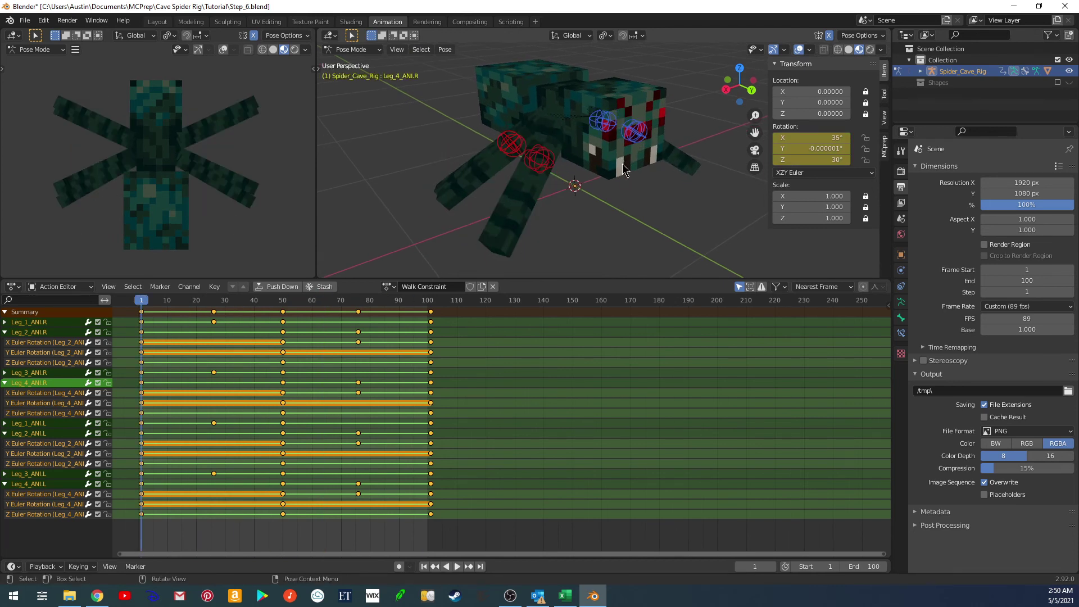
mouse_move(600, 174)
middle_mouse_down()
mouse_move(544, 185)
mouse_move(612, 190)
mouse_move(594, 183)
middle_mouse_up()
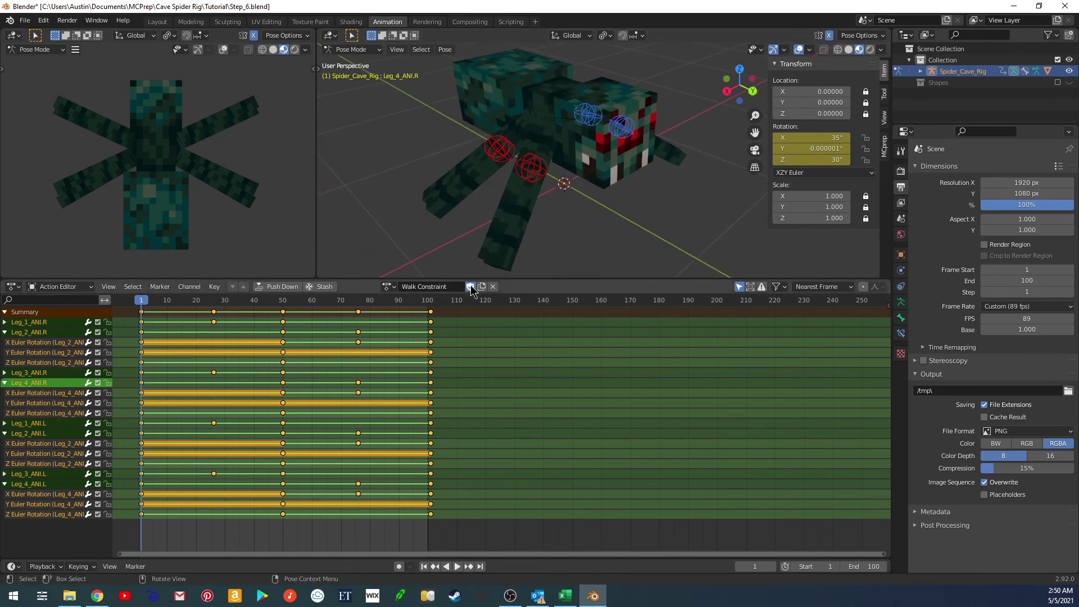
Unlink the Walk Constraint action from the rig and clear the rotation of all leg ANI bones
left_click(493, 287)
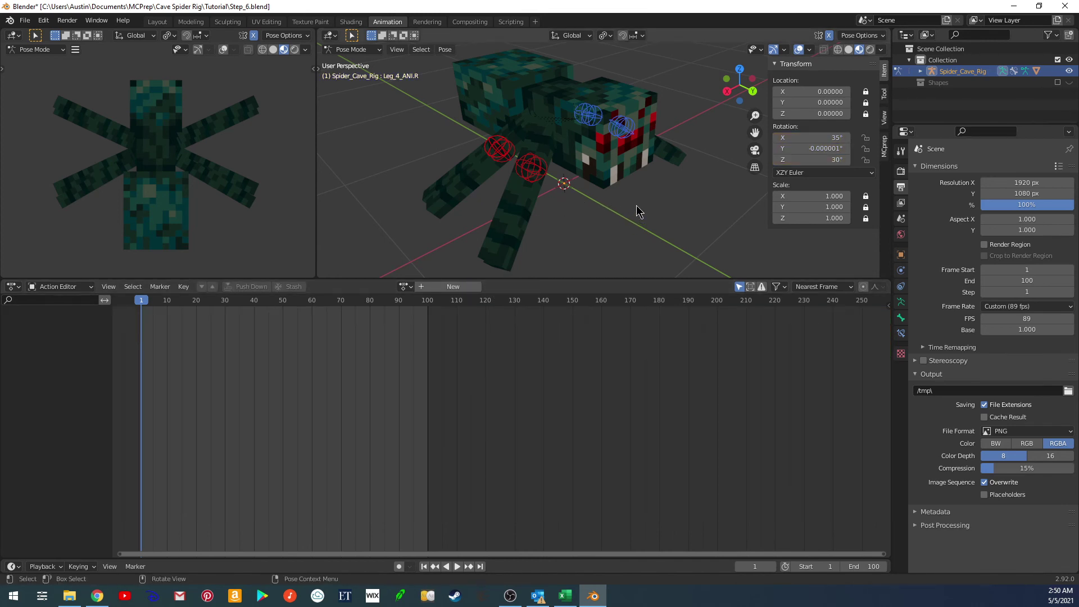
left_click_drag(679, 224, 431, 79)
key("alt+r")
middle_click_drag(543, 143, 561, 209)
Select the Leg_1_ANI.R bone and add an Action bone constraint to it
left_click(525, 211)
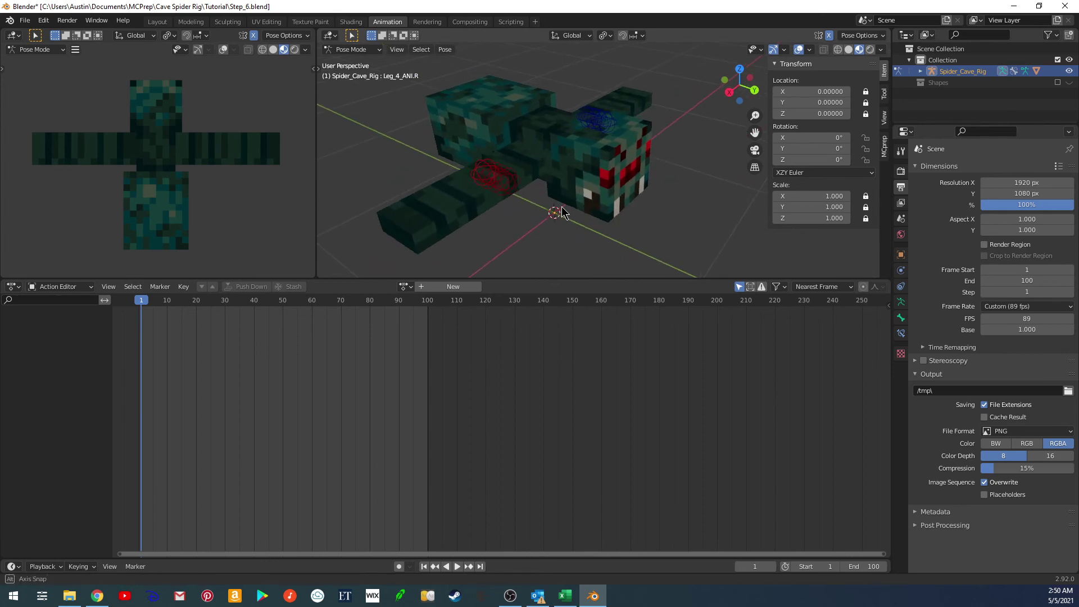
left_click(517, 194)
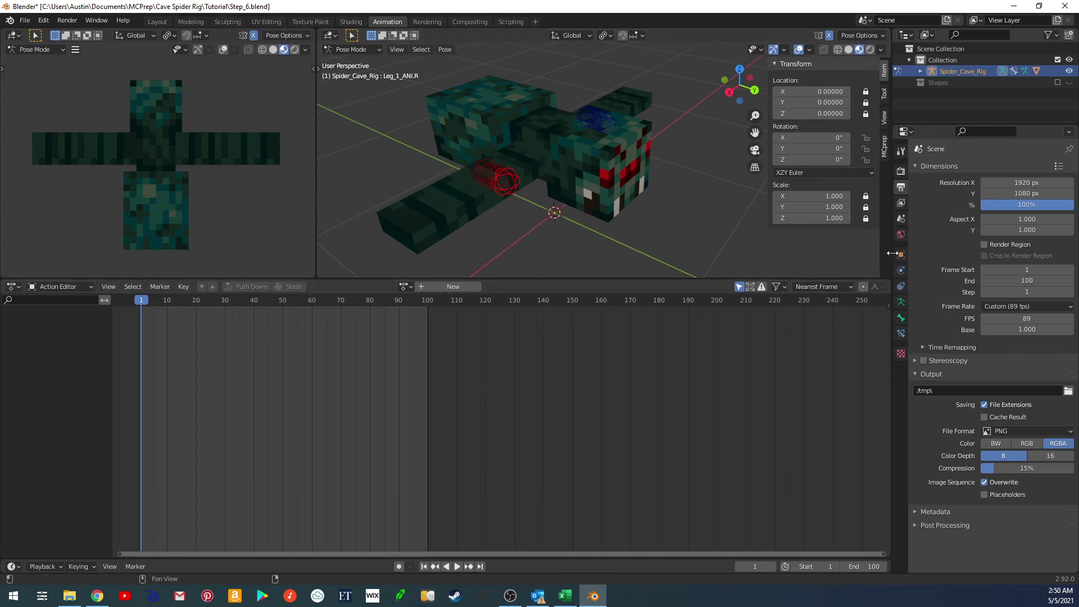
left_click(900, 333)
left_click(956, 168)
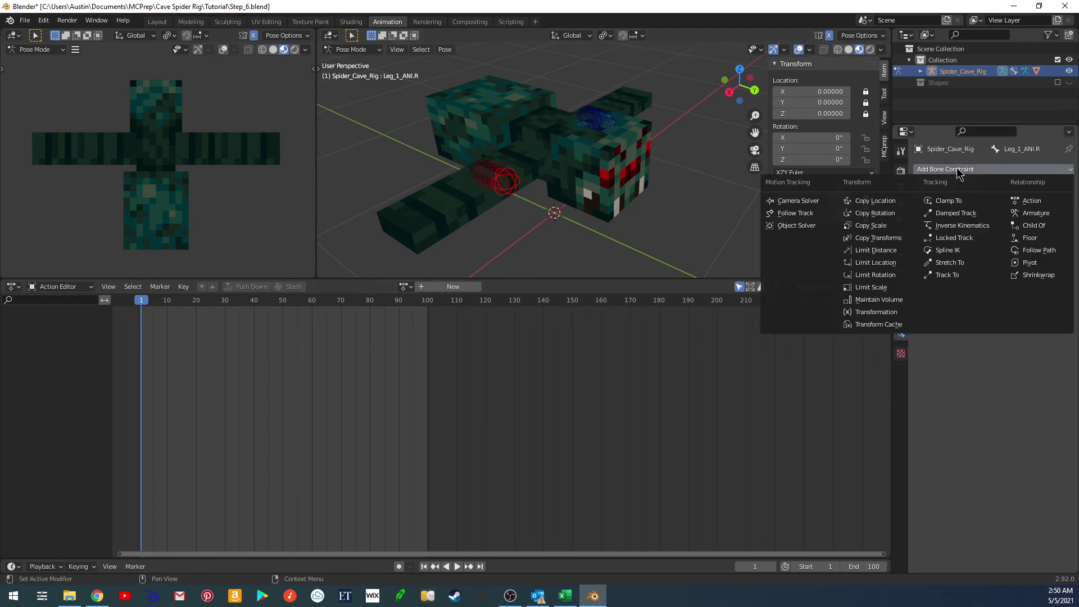
left_click(1027, 205)
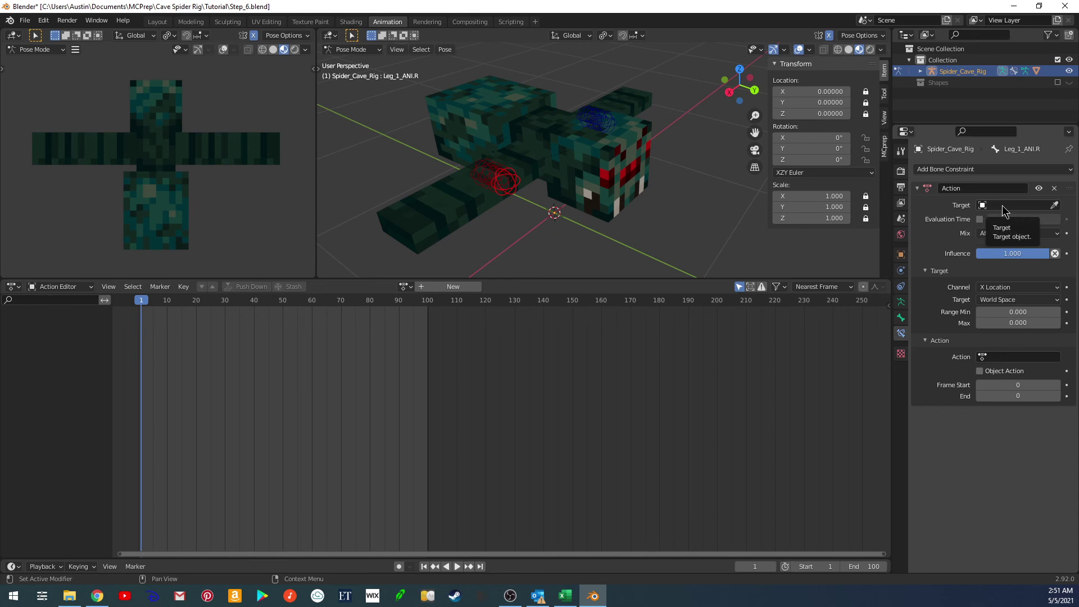
Enable Evaluation Time on the Action constraint, set its Mix to Before Original, and collapse its Target settings
left_click(979, 219)
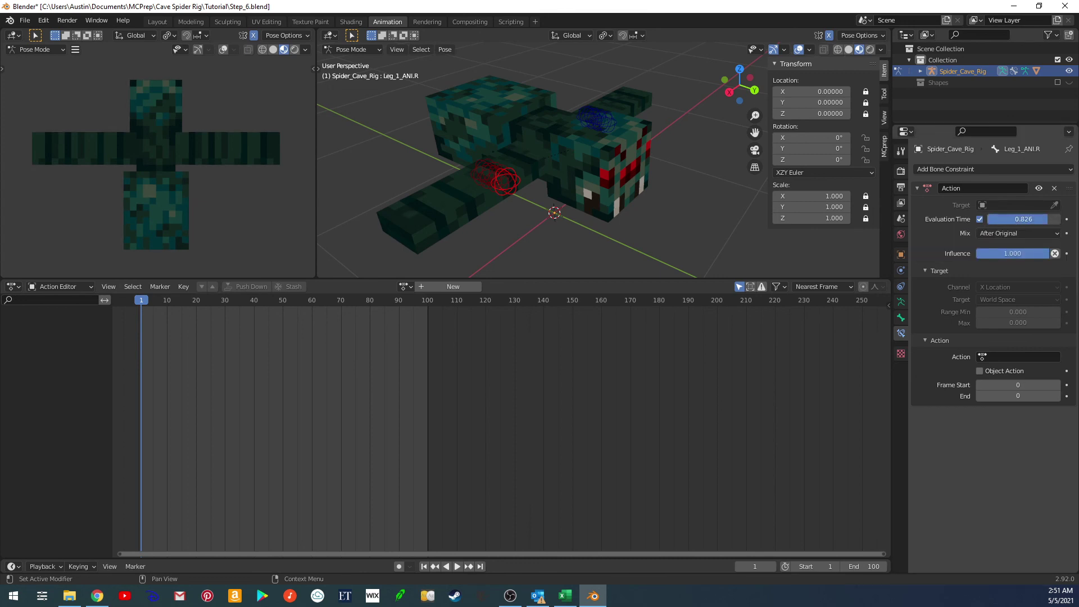
left_click(1015, 235)
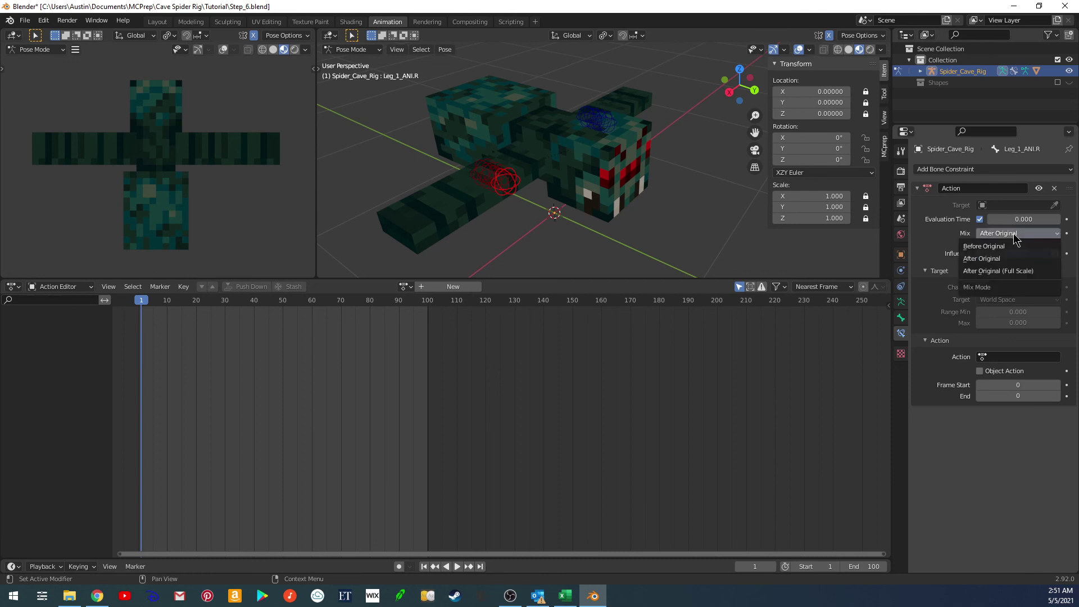
left_click(996, 242)
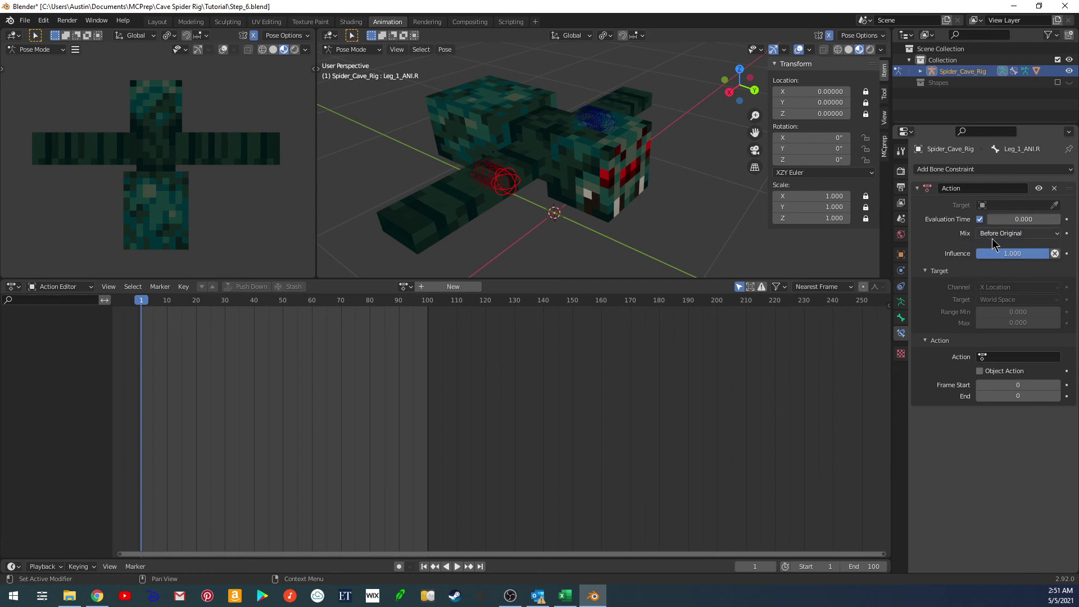
left_click(924, 274)
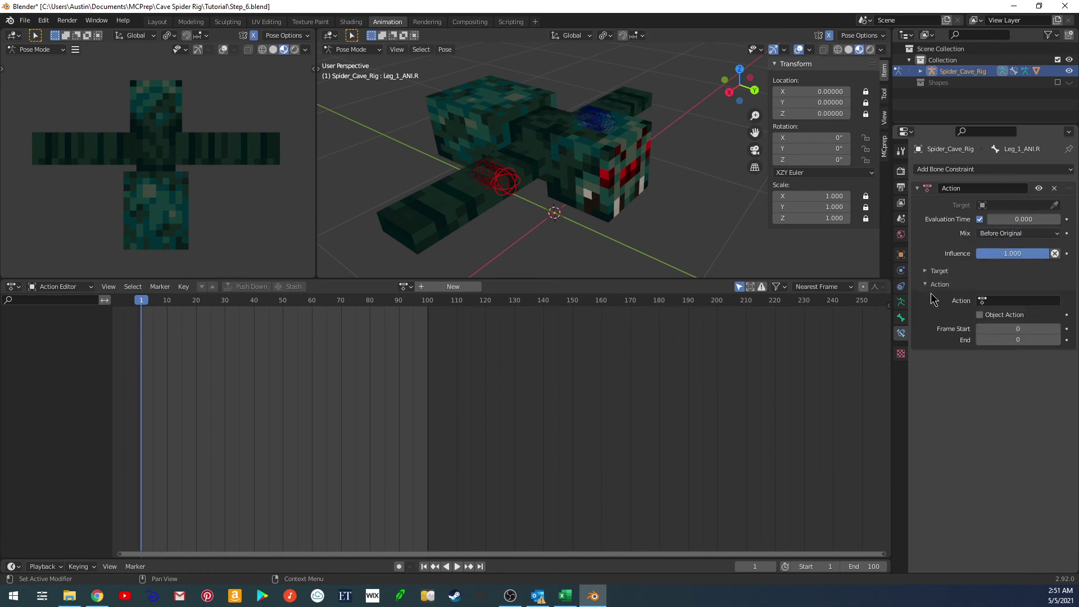
Assign the Walk Constraint action to the constraint with frame range 1 to 100, and test its Evaluation Time
left_click(1018, 300)
left_click(983, 316)
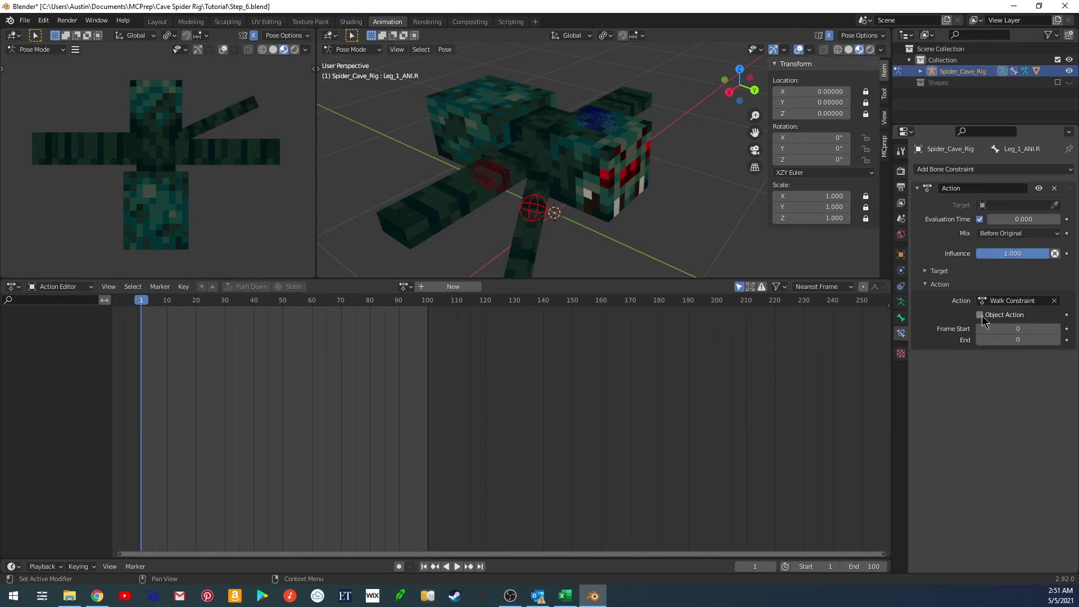
left_click(1005, 326)
key("Tab")
key("Return")
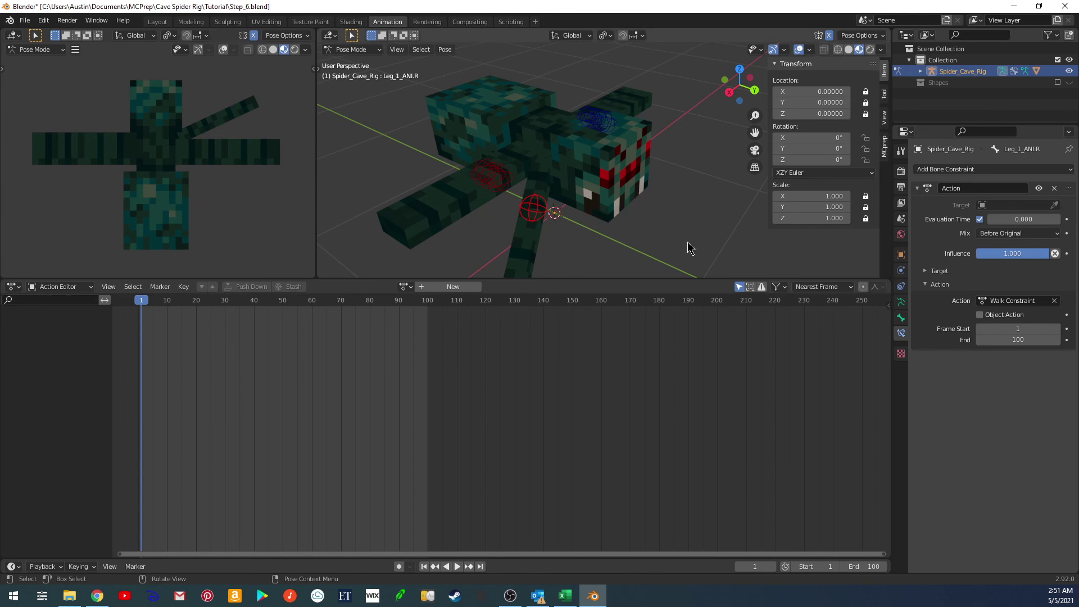
mouse_move(995, 220)
left_mouse_down()
mouse_move(1066, 221)
mouse_move(987, 221)
left_mouse_up()
Copy the Action constraint from Leg_1_ANI.R to all the other leg ANI bones
mouse_move(568, 230)
middle_mouse_down("shift")
mouse_move(581, 218)
mouse_move(557, 237)
middle_mouse_up("shift")
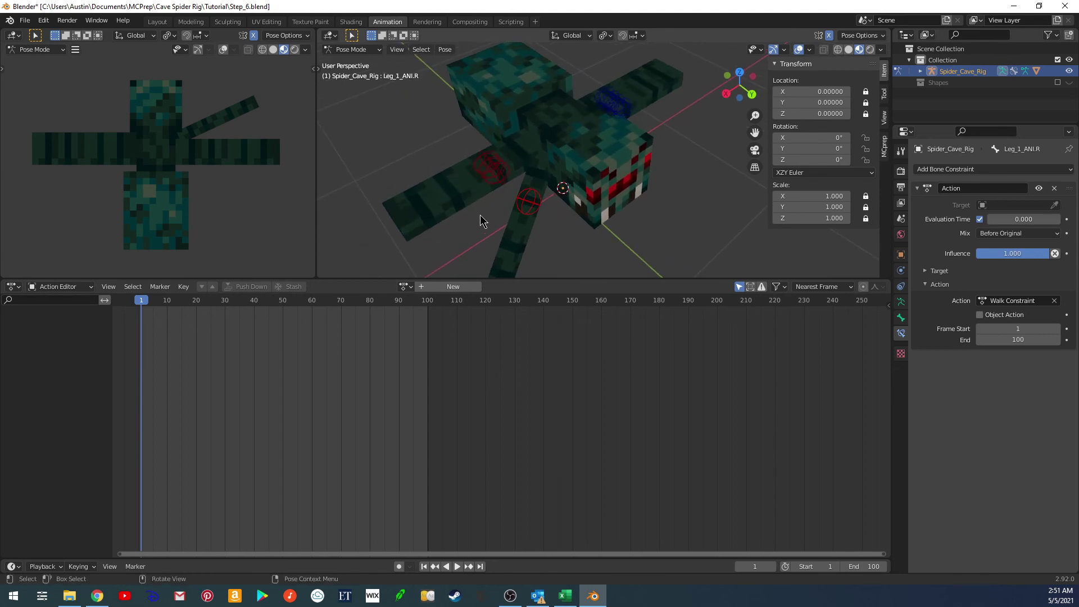
left_click(491, 168)
key("b")
left_click_drag(584, 70, 659, 129)
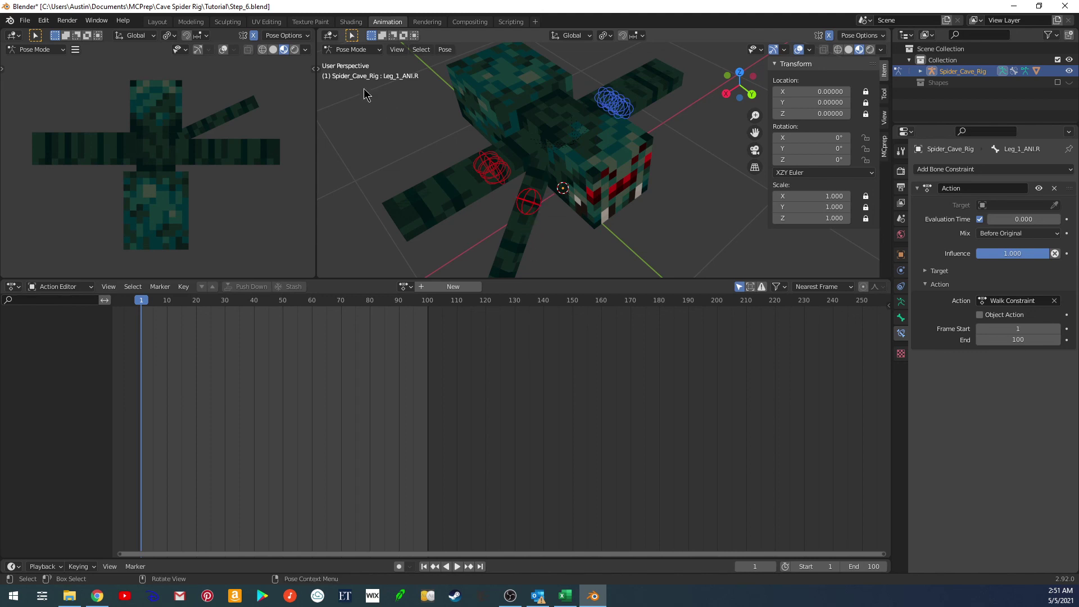
left_click(444, 49)
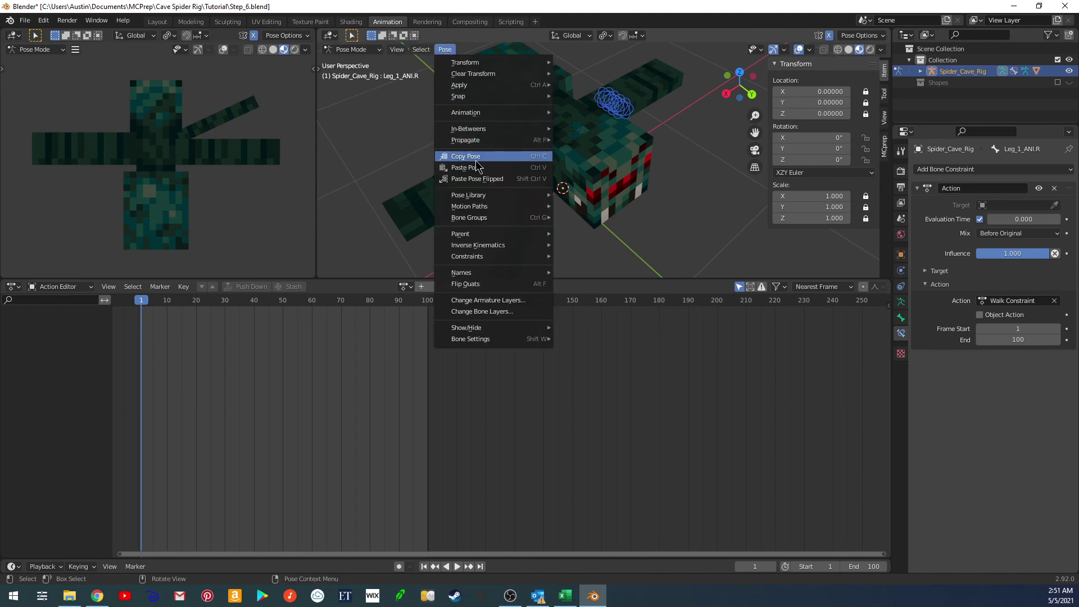
mouse_move(500, 256)
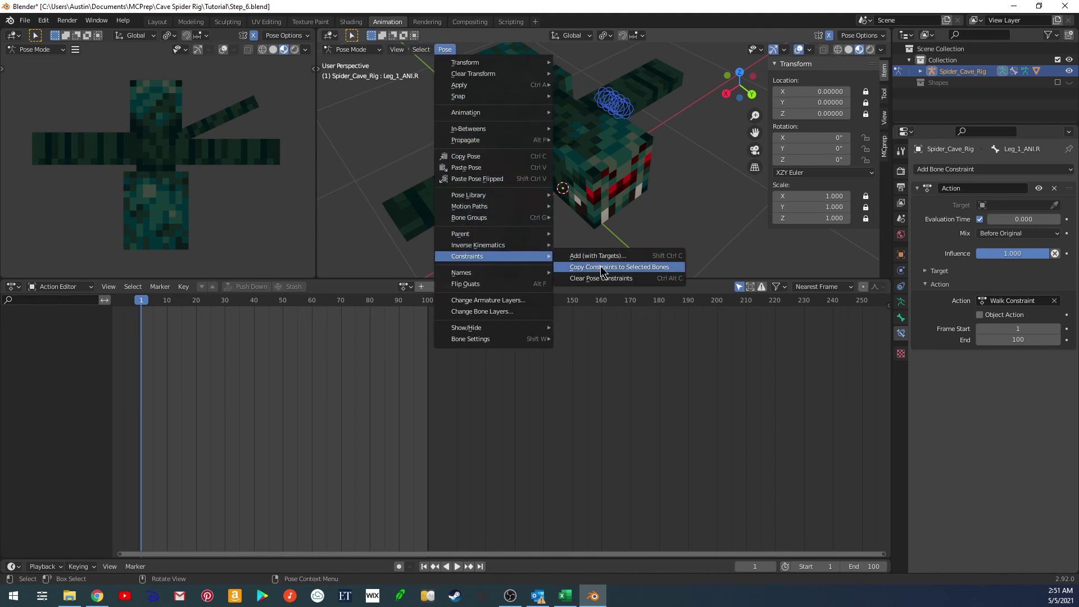
left_click(589, 256)
middle_click_drag(584, 249, 605, 207)
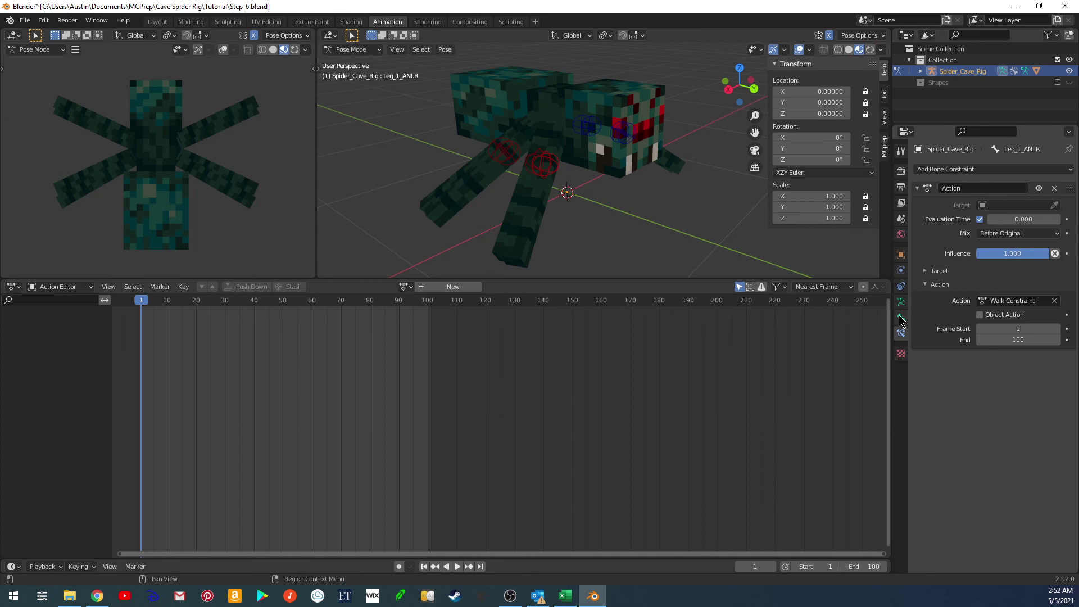
Look over the armature's bone groups and isolate the first armature layer to view the control bones
middle_click_drag(666, 207, 585, 202)
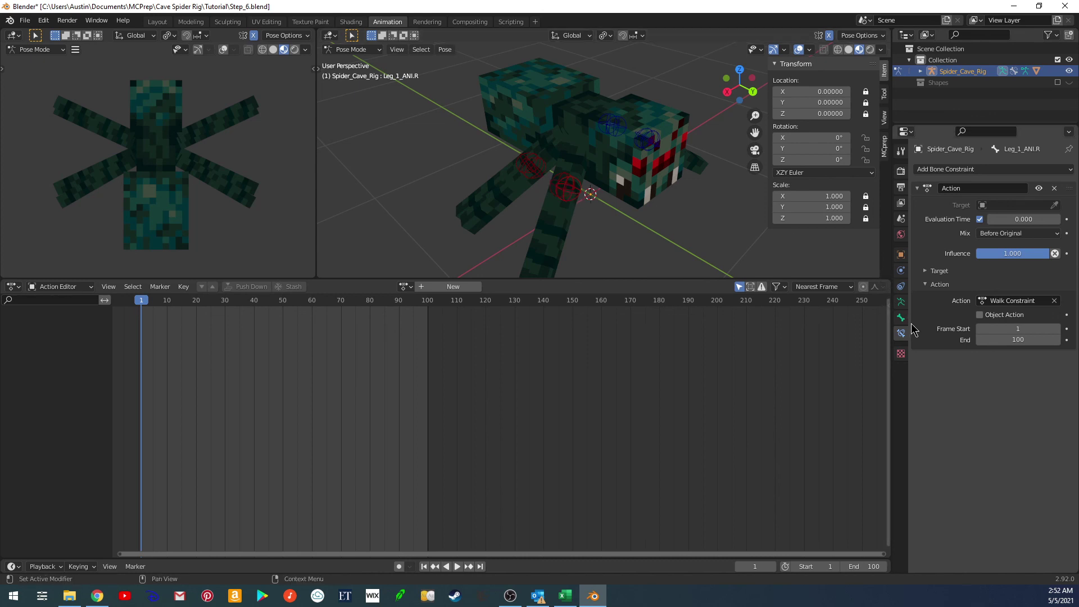
left_click(900, 302)
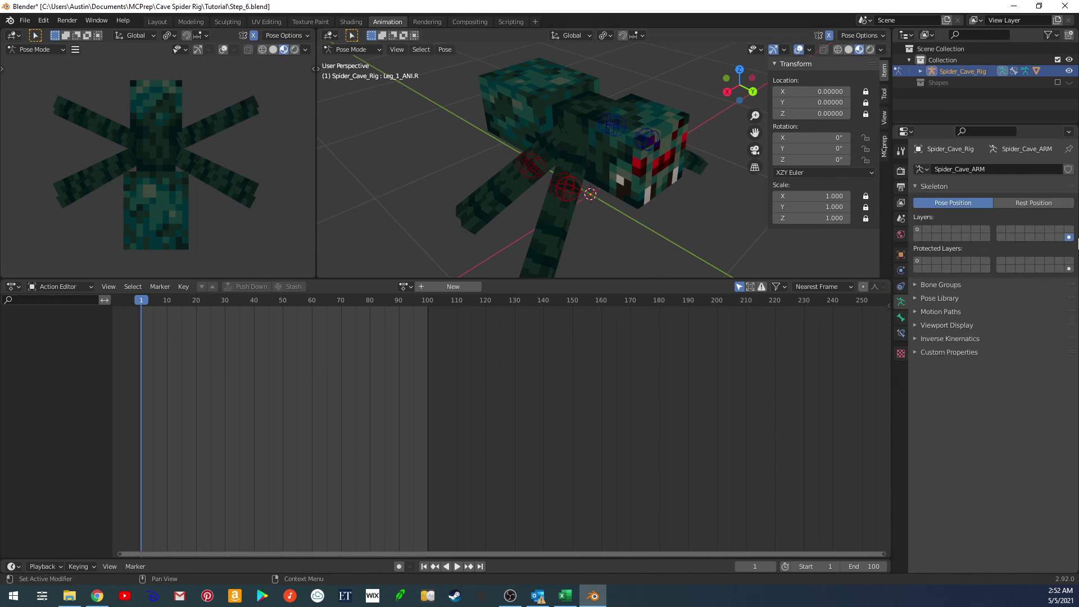
left_click(916, 285)
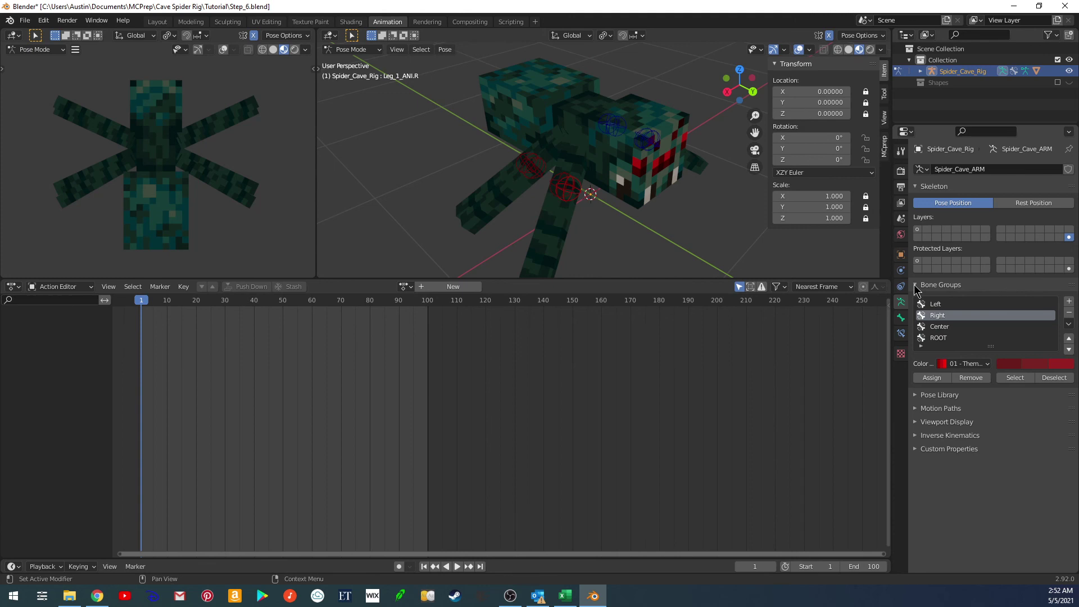
left_click(916, 287)
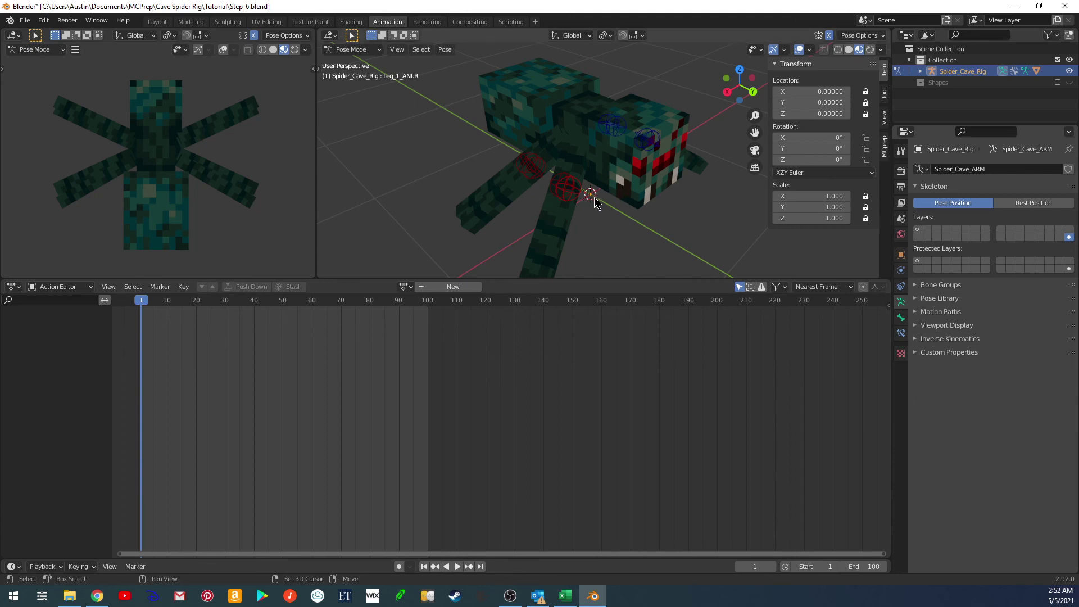
middle_click_drag(590, 192, 617, 200)
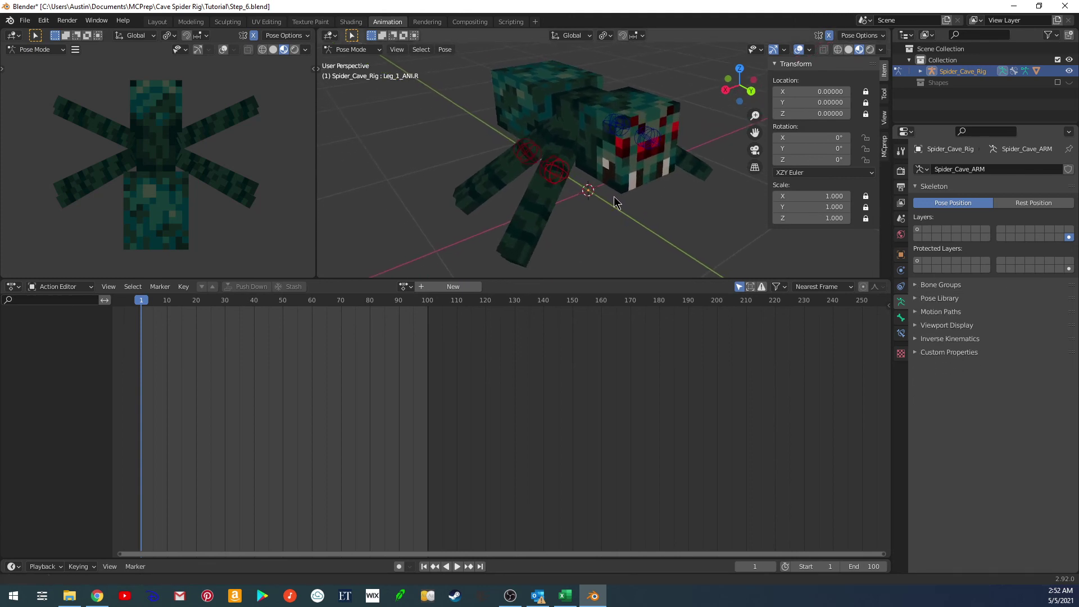
left_click(917, 229, "shift")
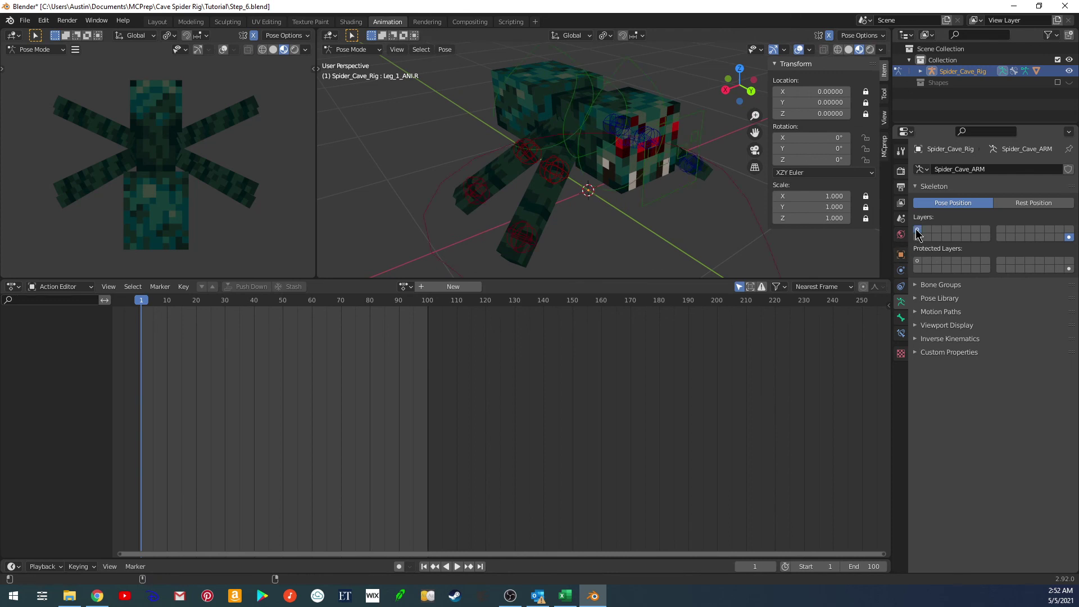
left_click(915, 230)
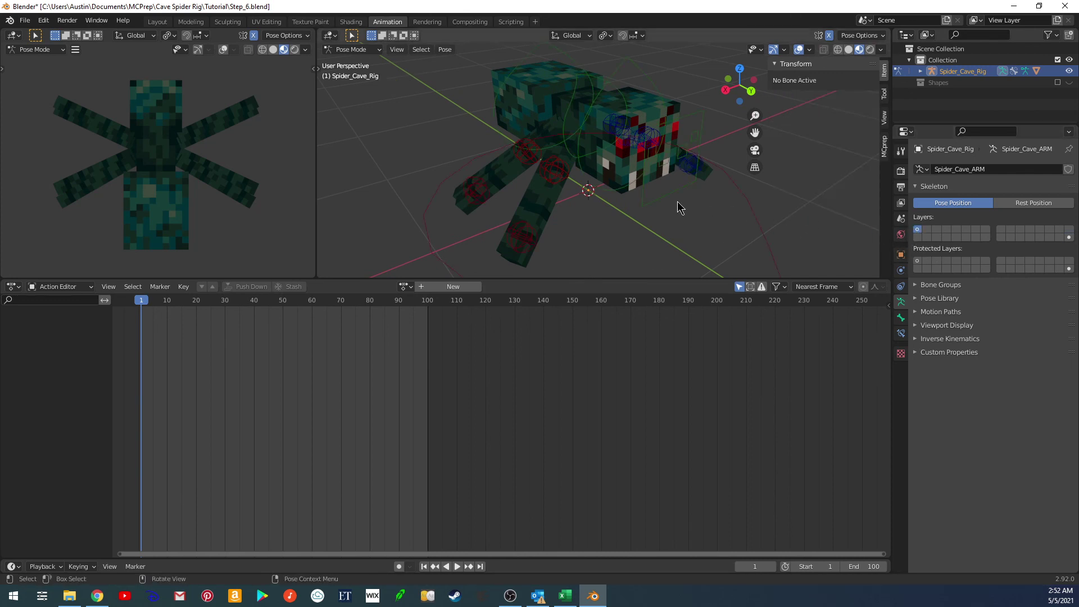
middle_click_drag(663, 203, 629, 211)
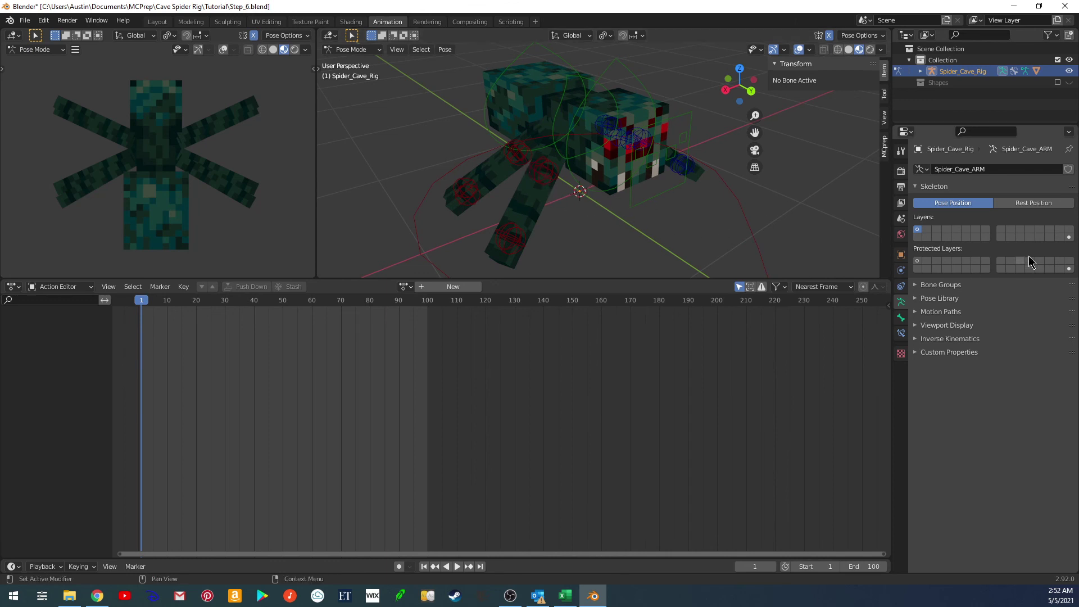
Return to the ANI bones' armature layer and test the Evaluation Time of Leg_1_ANI.R's Action constraint
left_click(1068, 236)
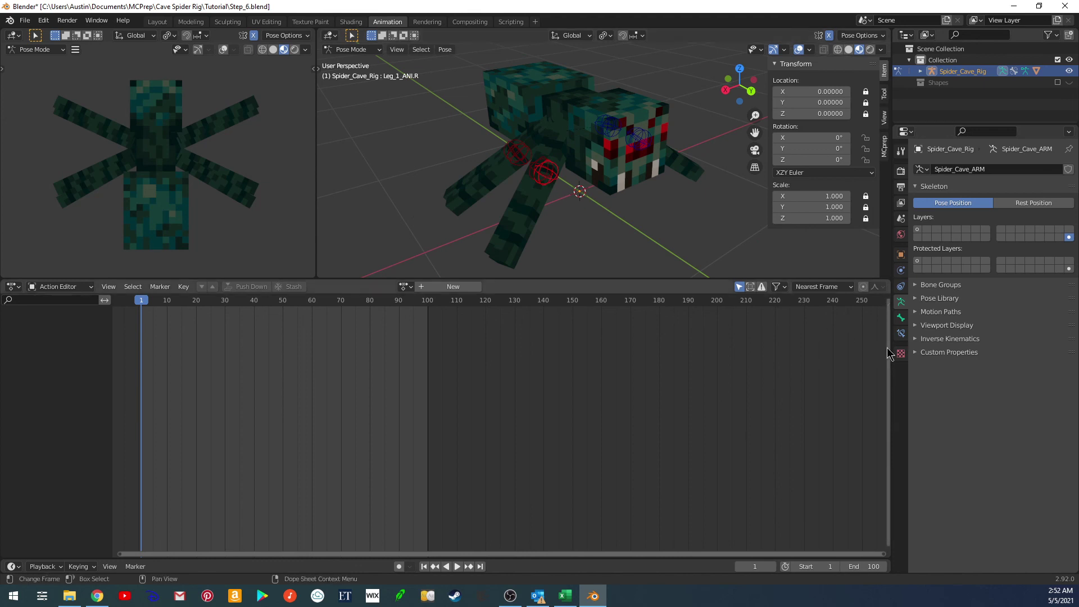
left_click(901, 333)
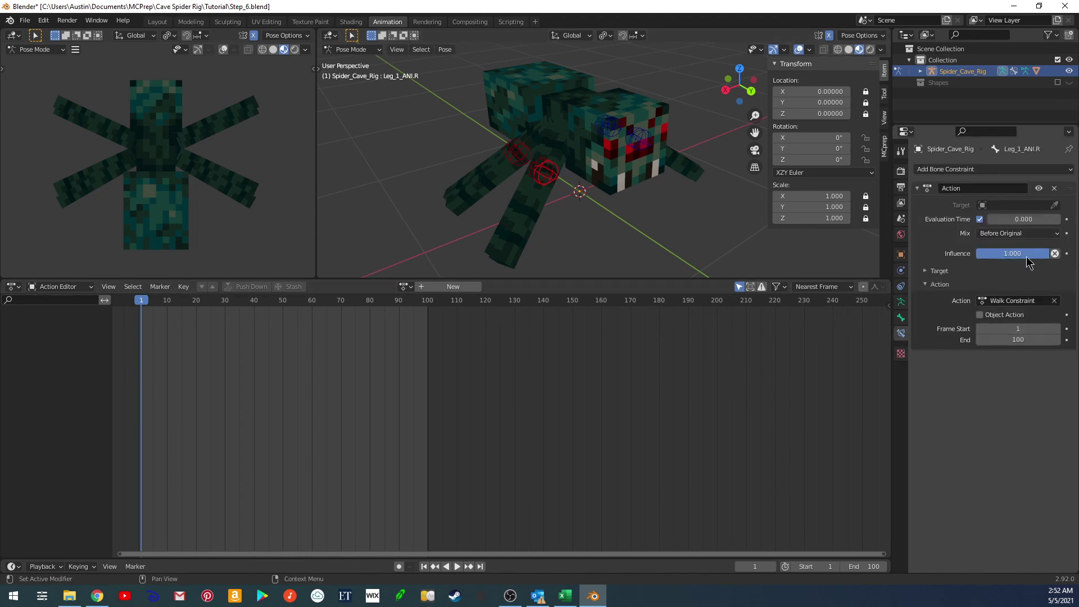
left_click_drag(1011, 220, 989, 219)
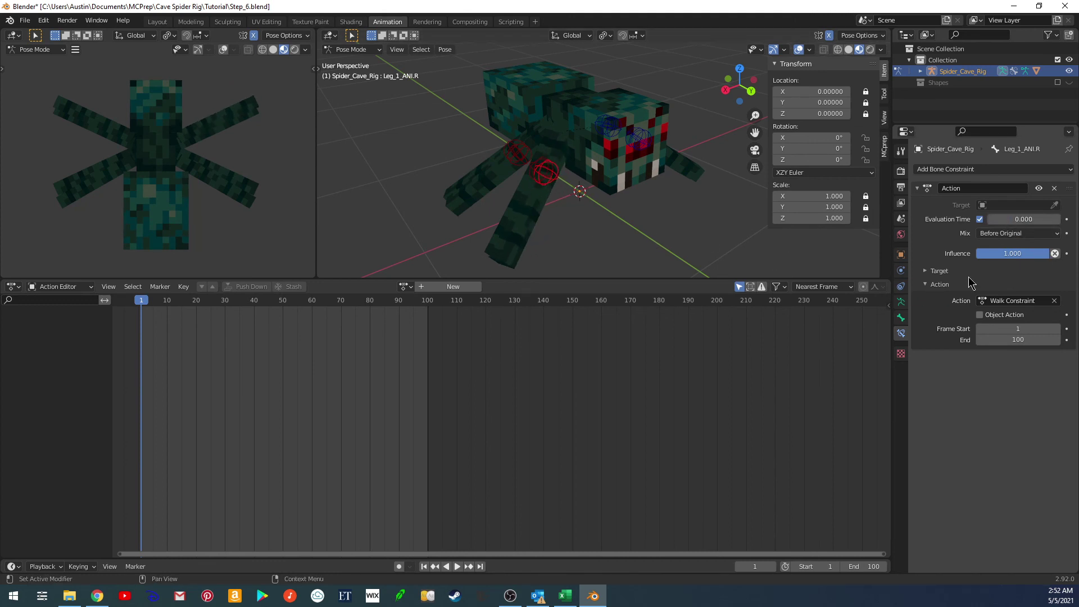